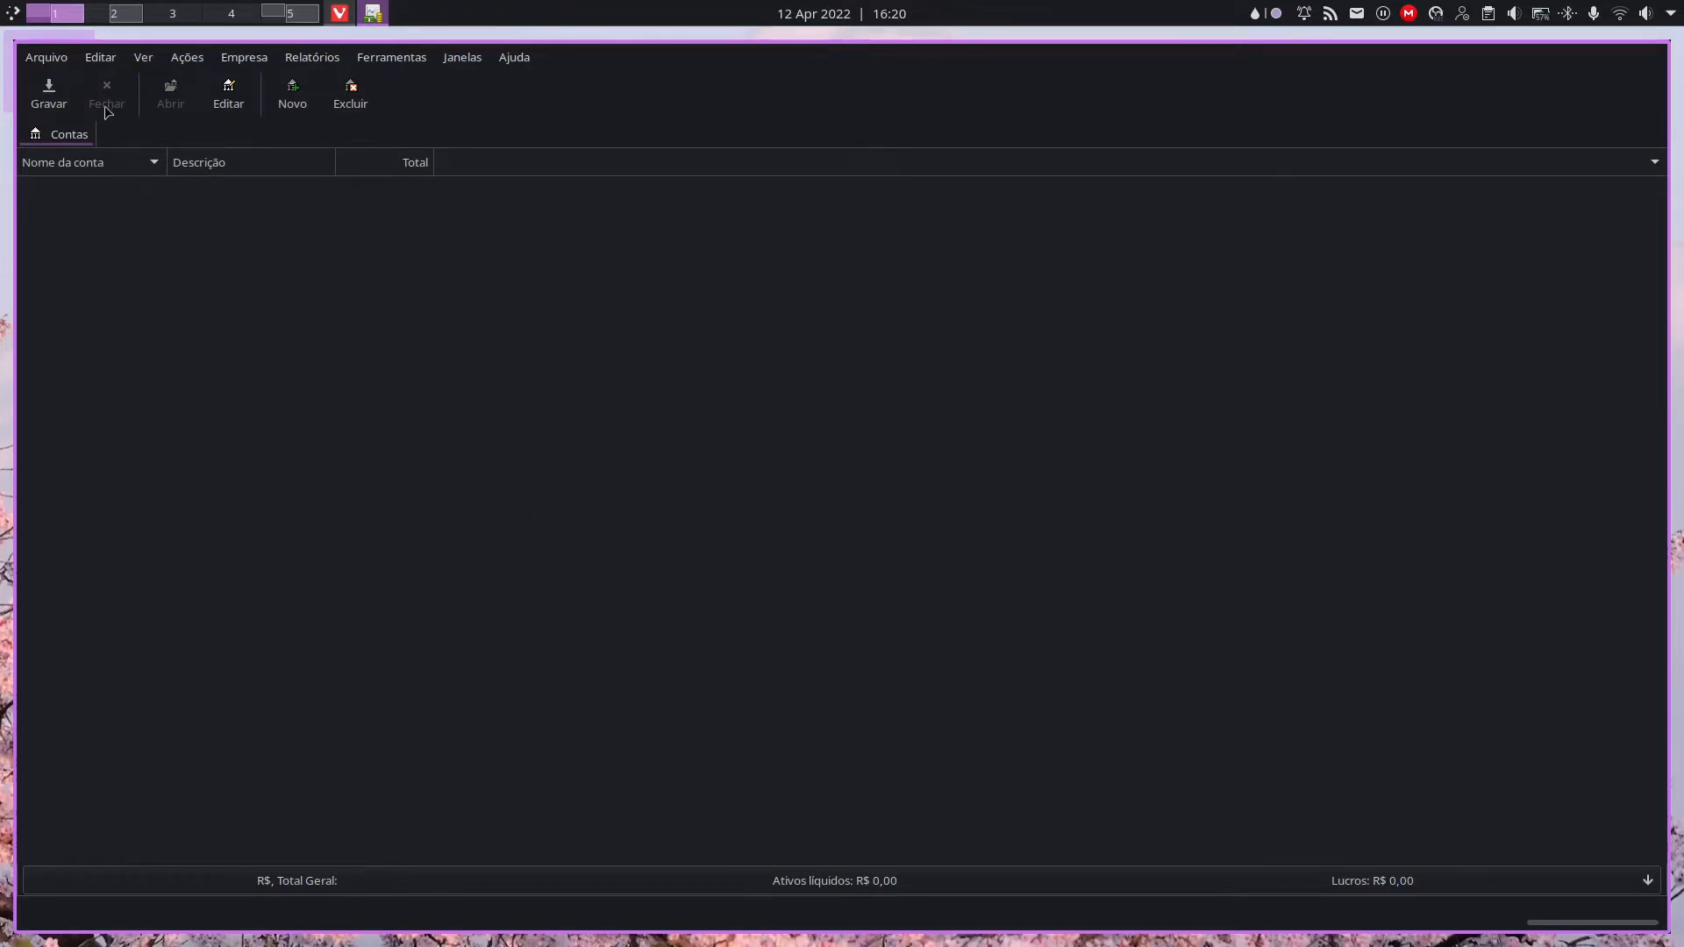
Step: Review the Relatórios, Registro and Período Contábil preferences, including the start and end date settings, and close the preferences
click(103, 59)
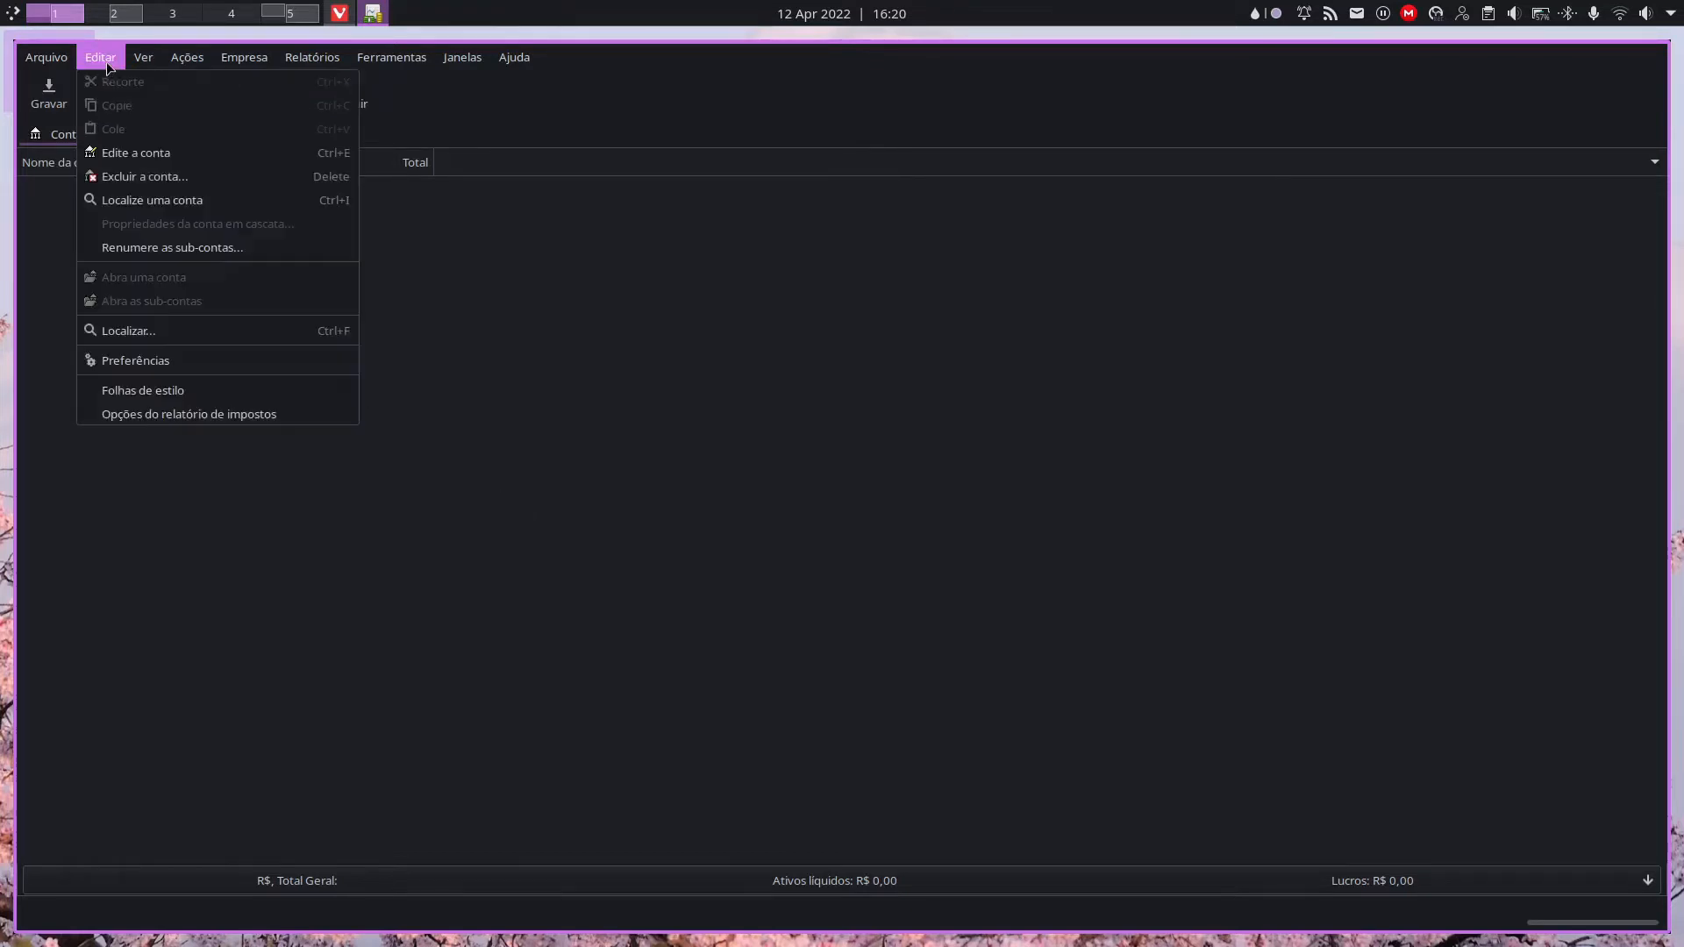
click(198, 370)
click(541, 494)
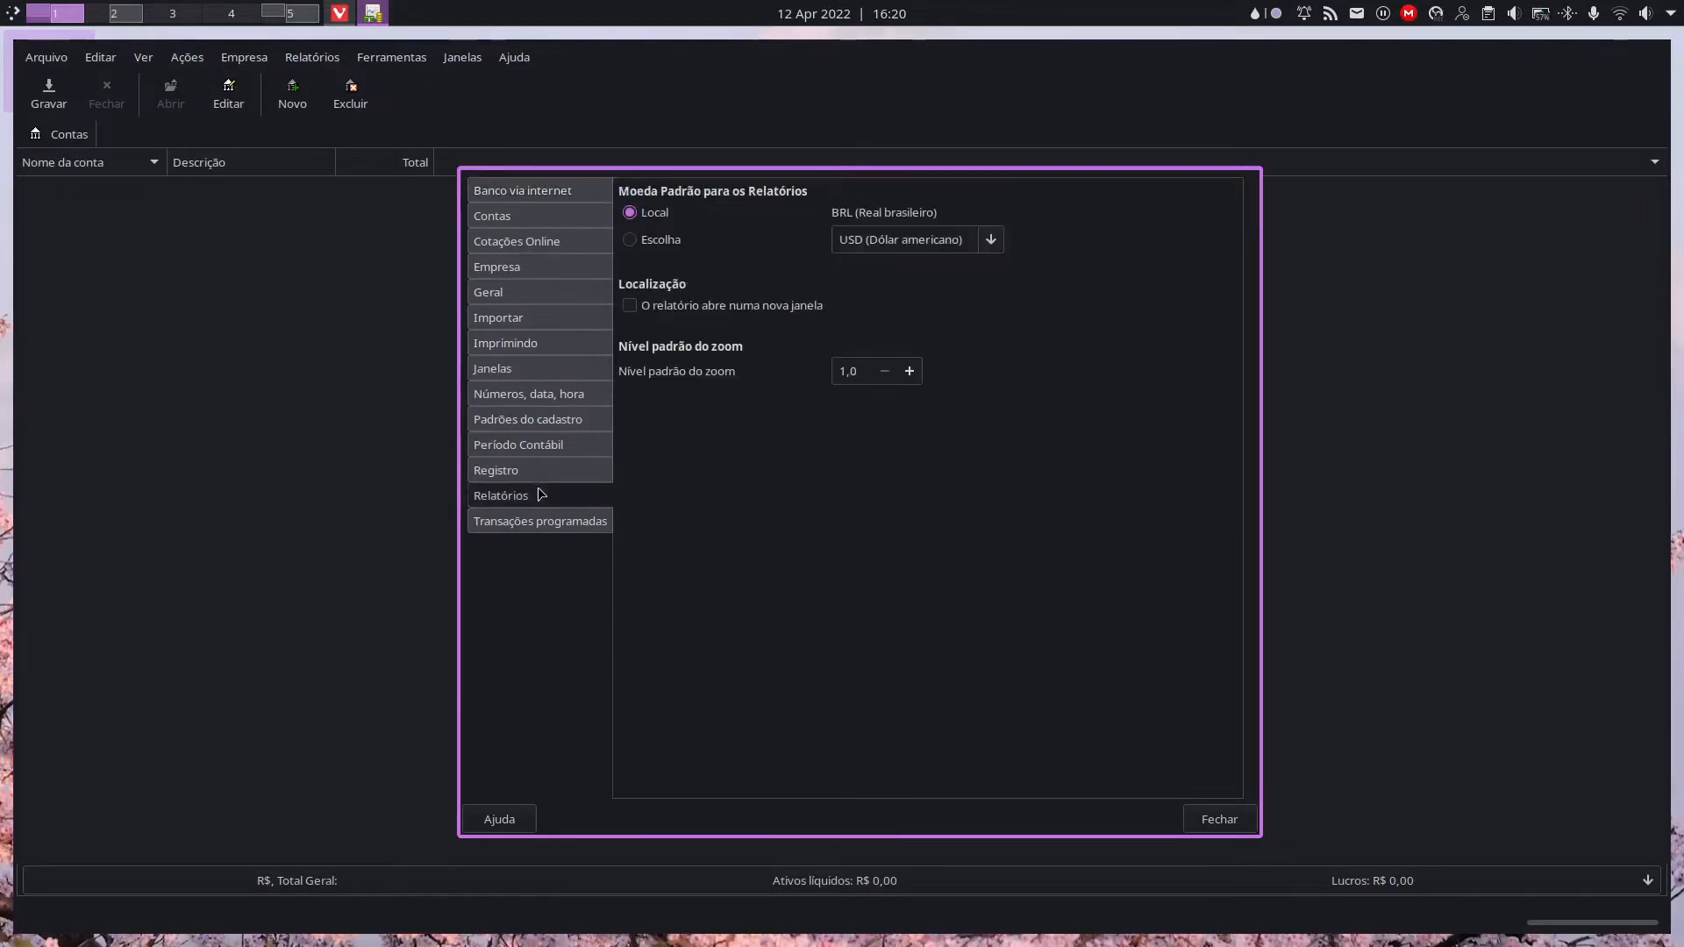
click(535, 471)
click(534, 446)
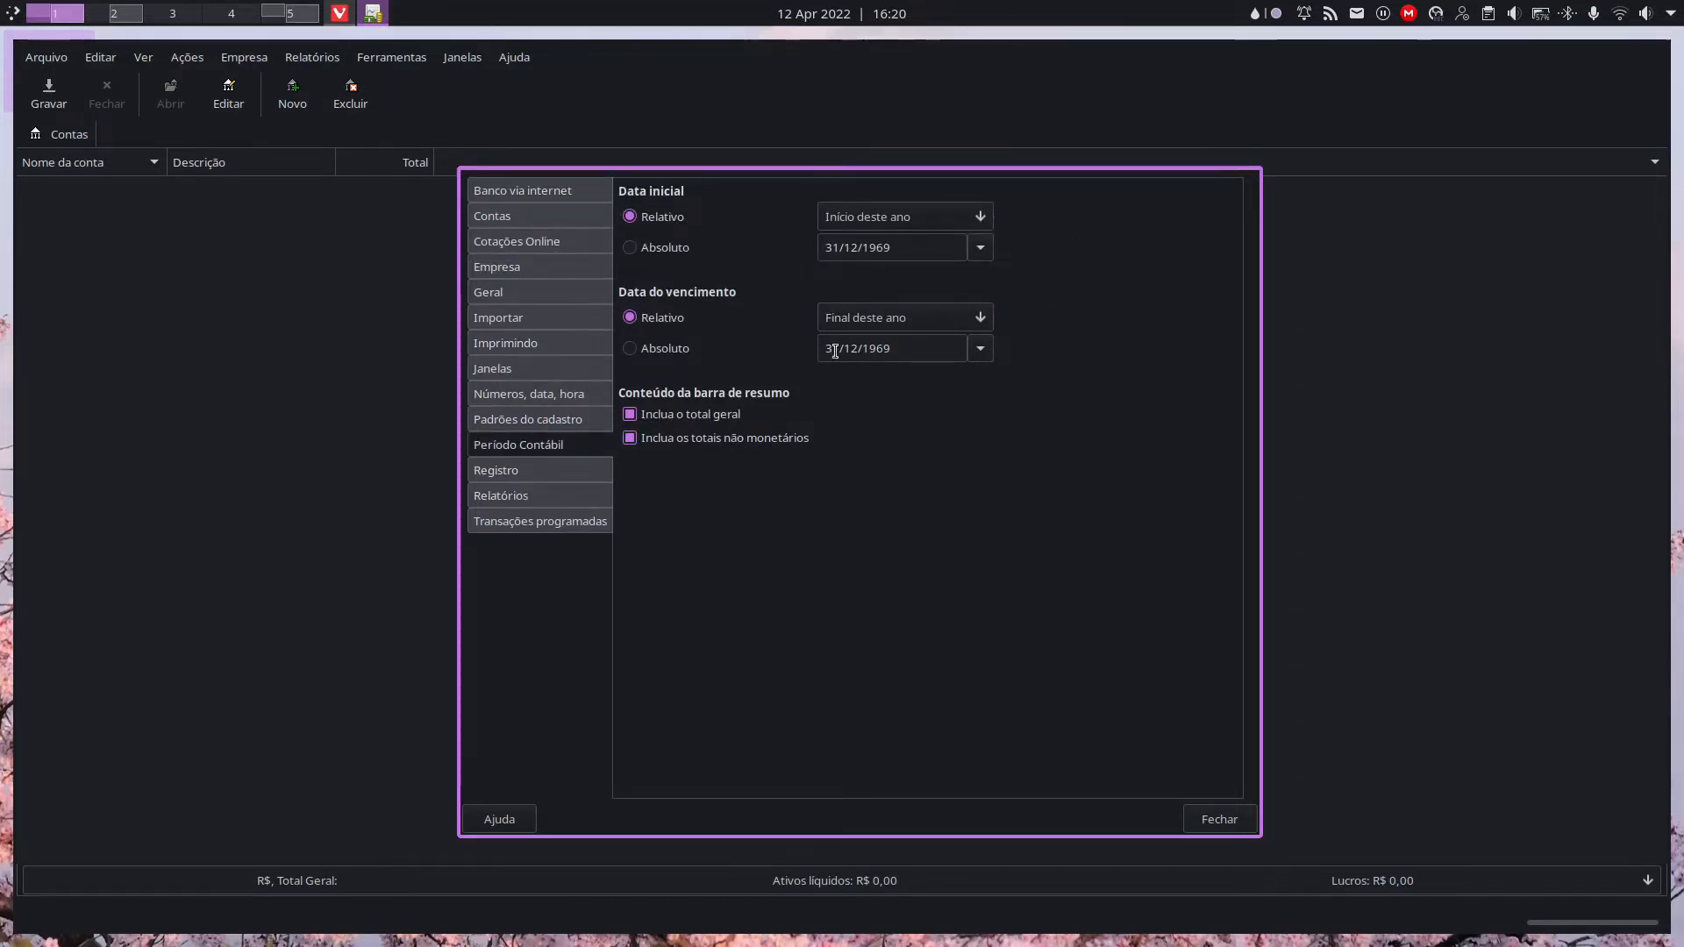
click(1221, 820)
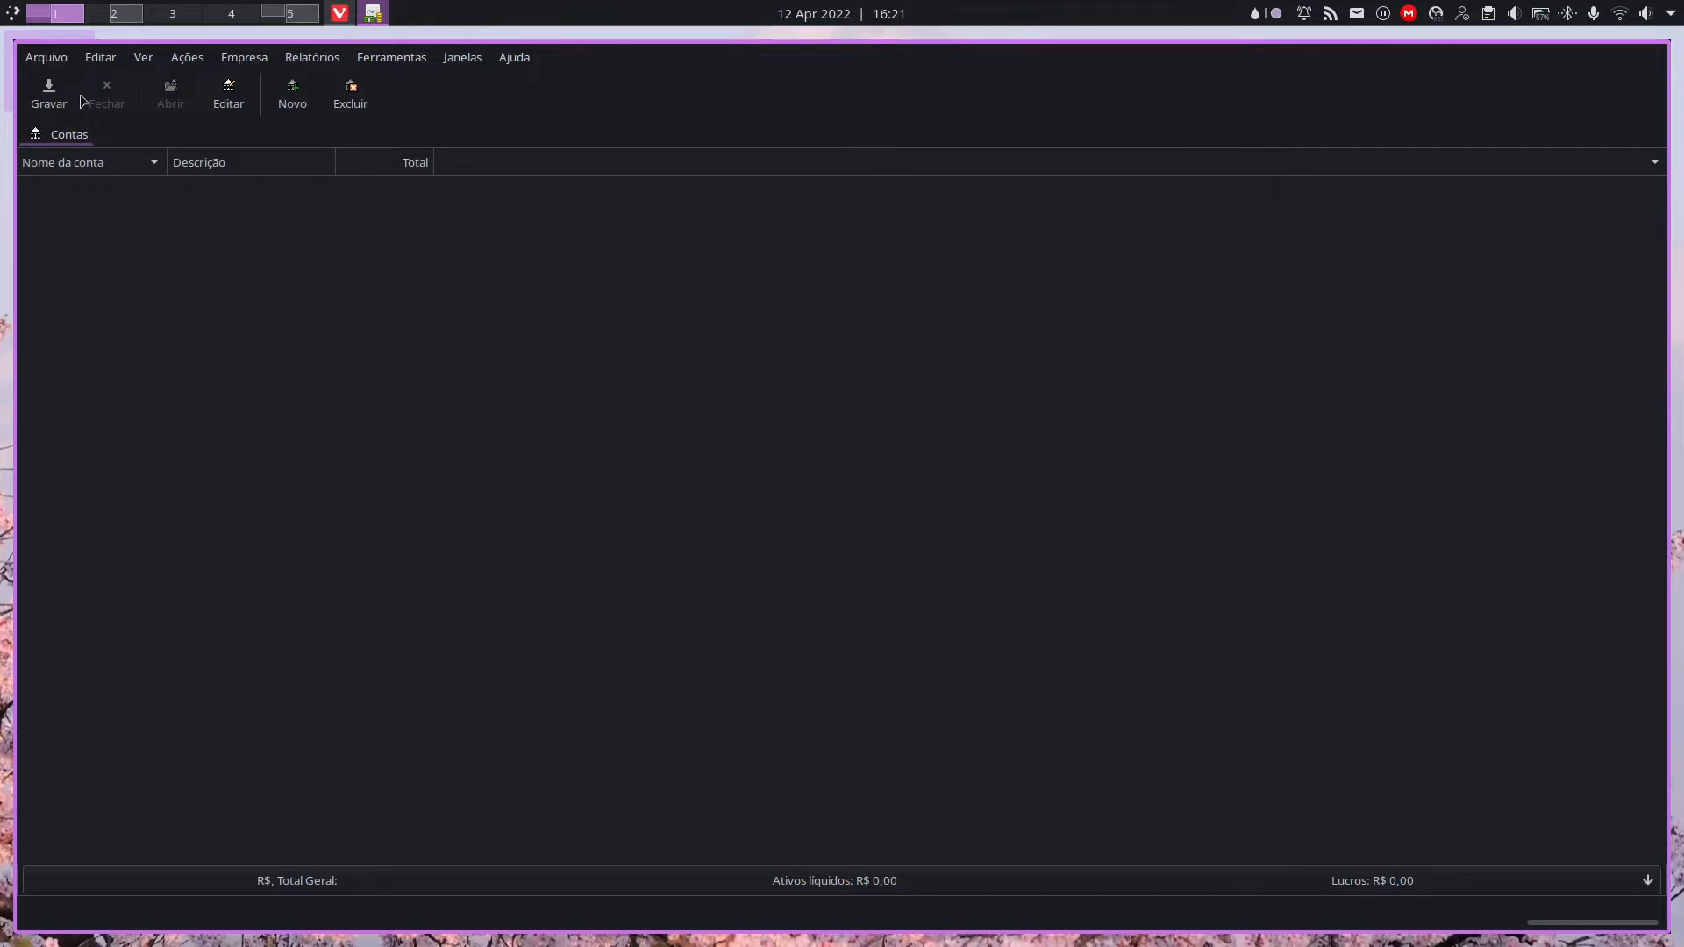
Step: Create a new file without saving the current changes and proceed past the account hierarchy assistant's introduction
click(49, 57)
click(70, 81)
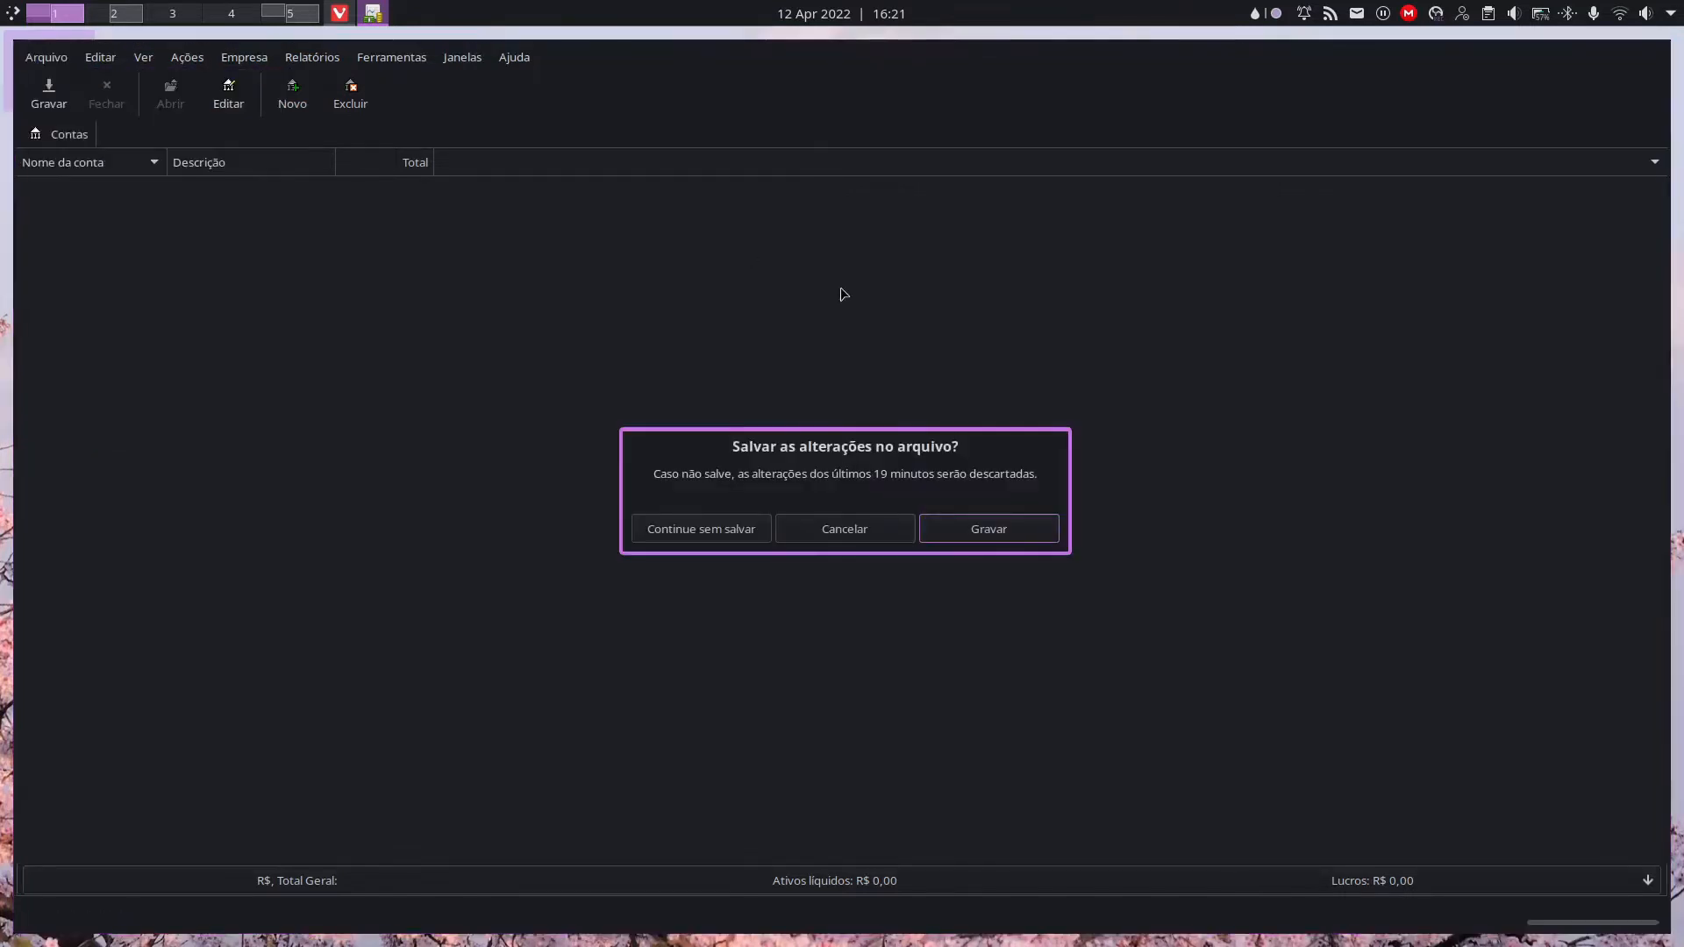
click(725, 532)
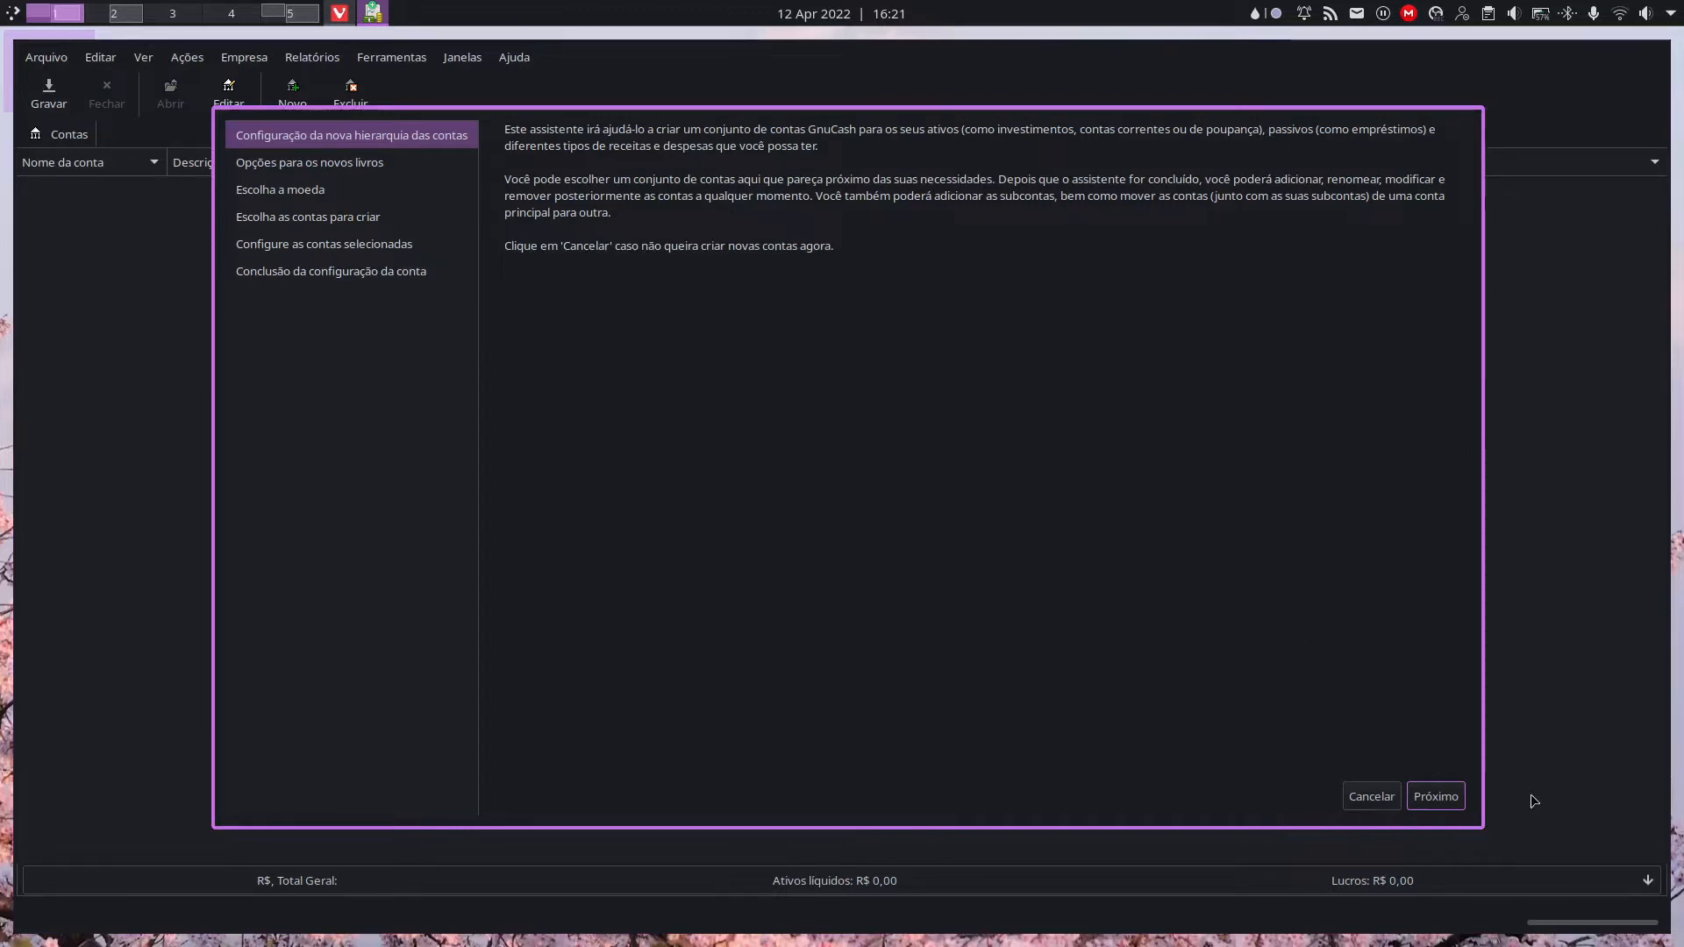
click(1447, 803)
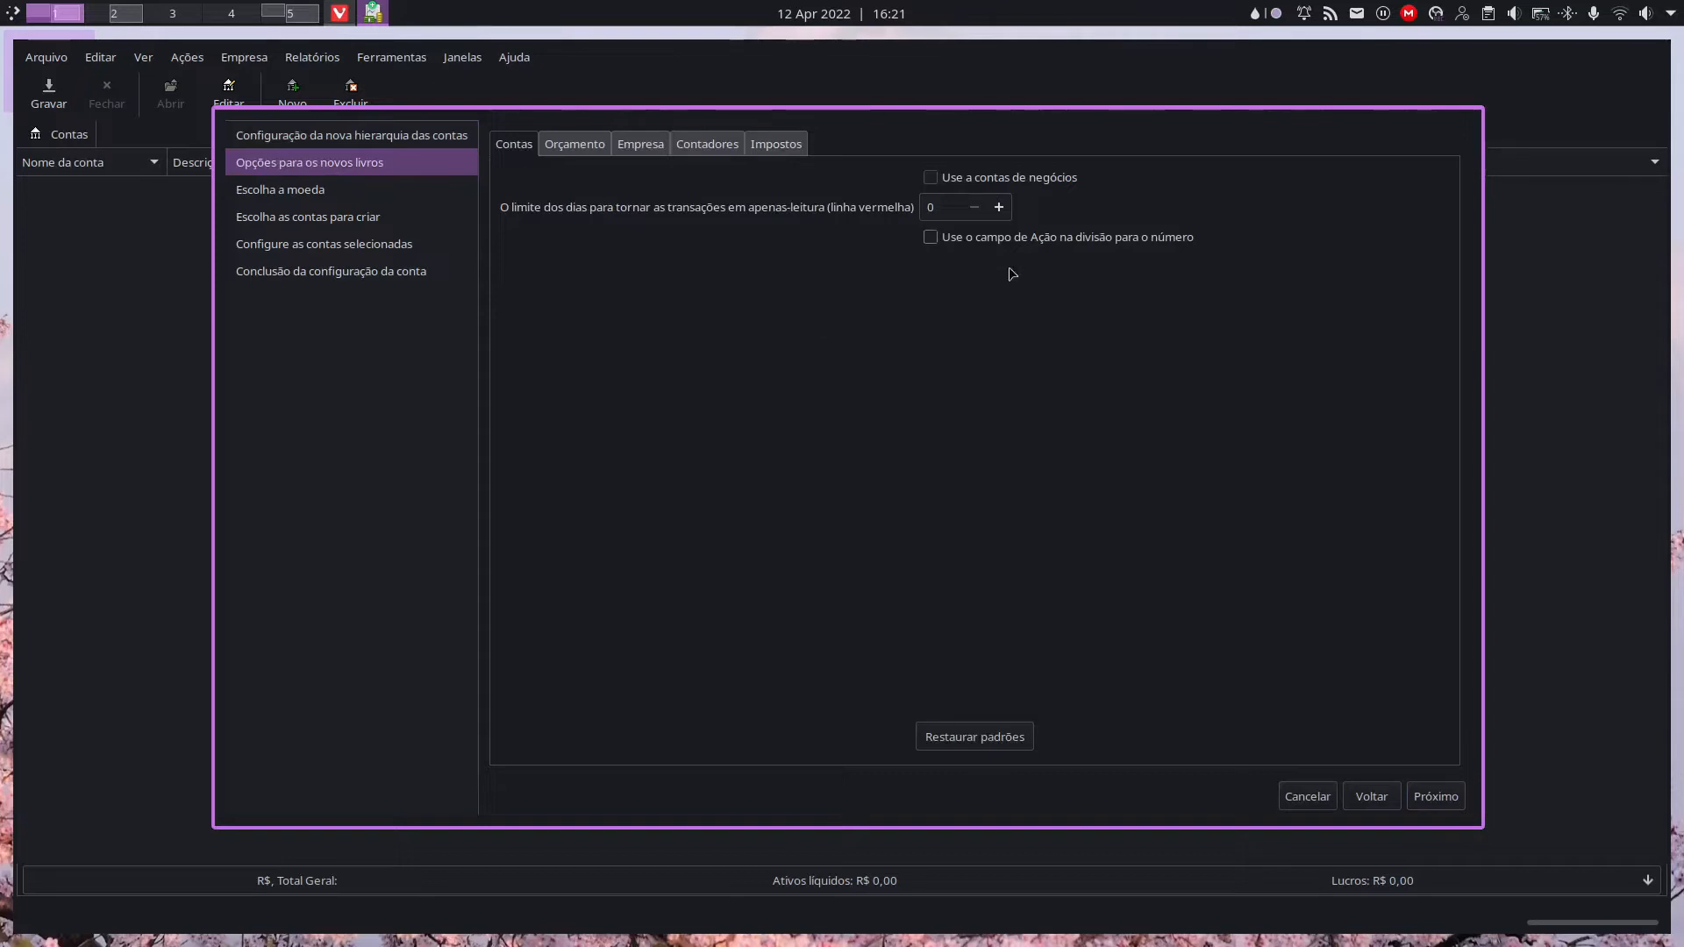
Step: Review the new book options for Contas, Orçamento, Empresa, Contadores and Impostos without changing them
click(554, 144)
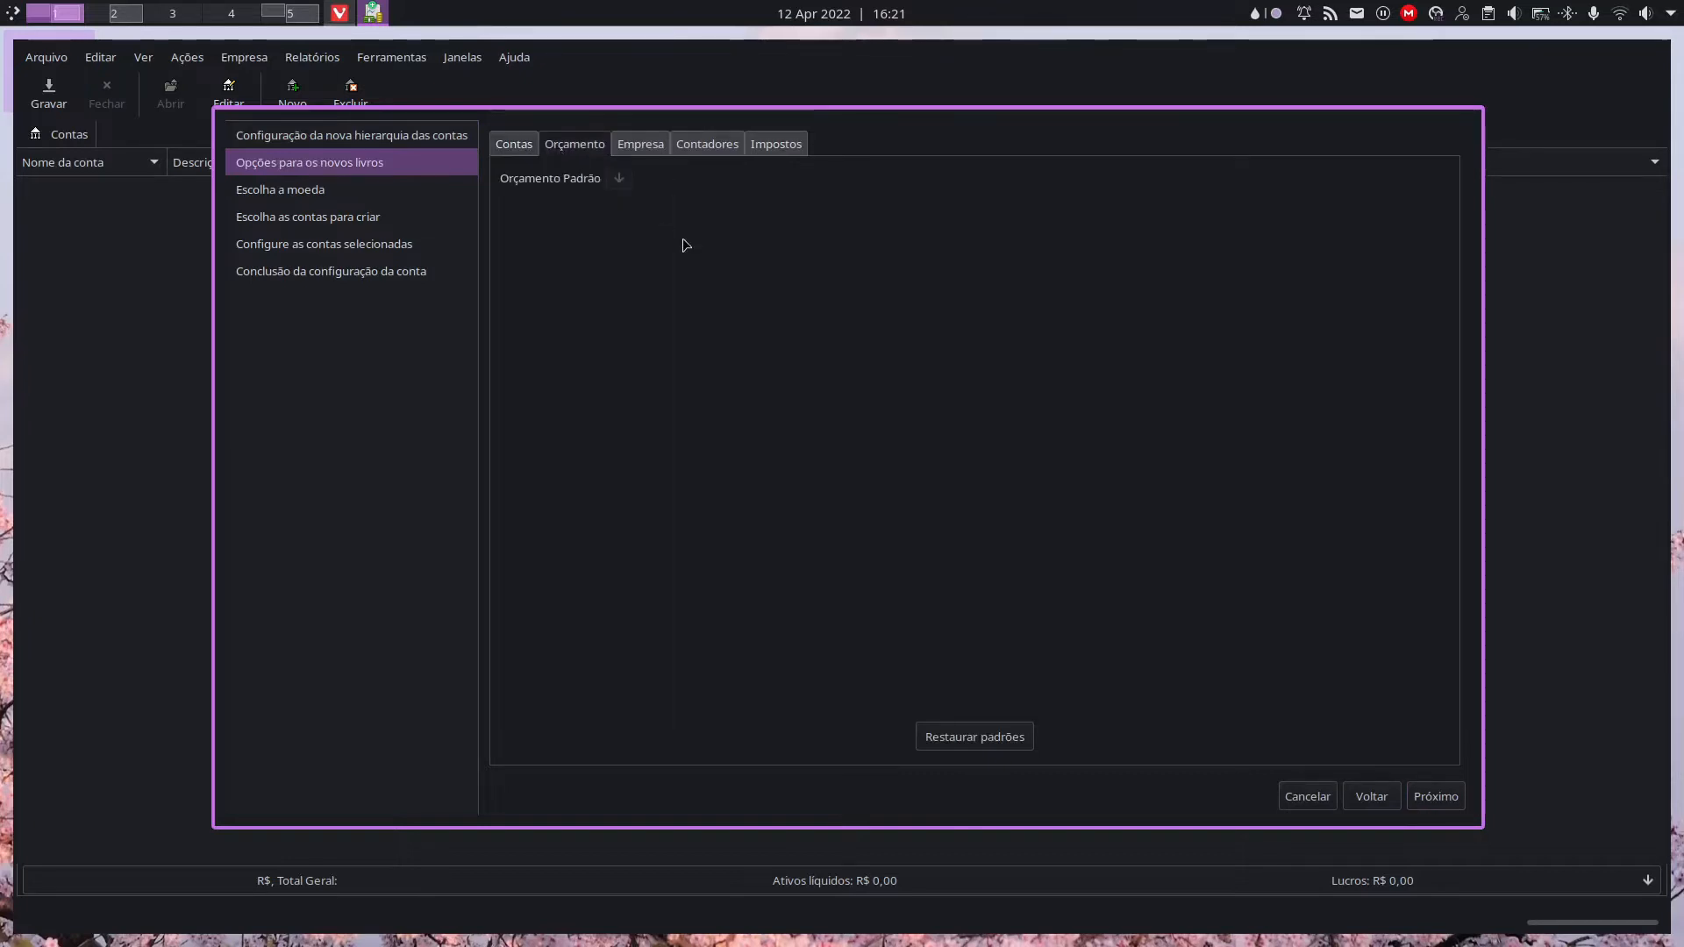
click(640, 144)
click(707, 144)
click(575, 144)
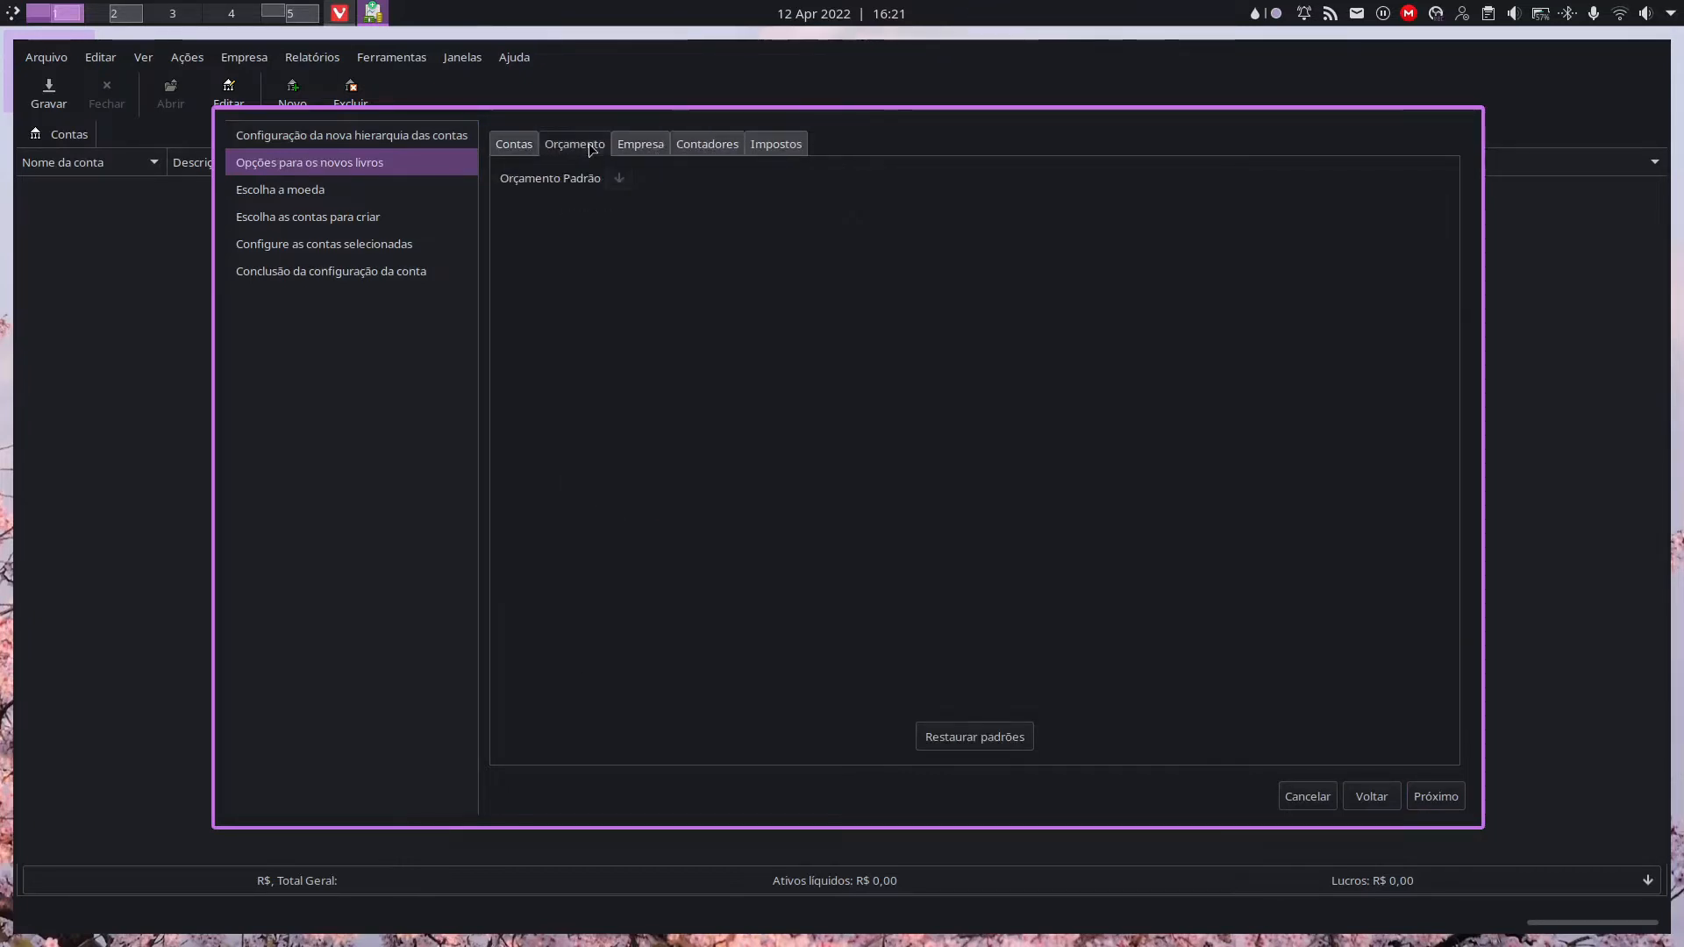
click(629, 147)
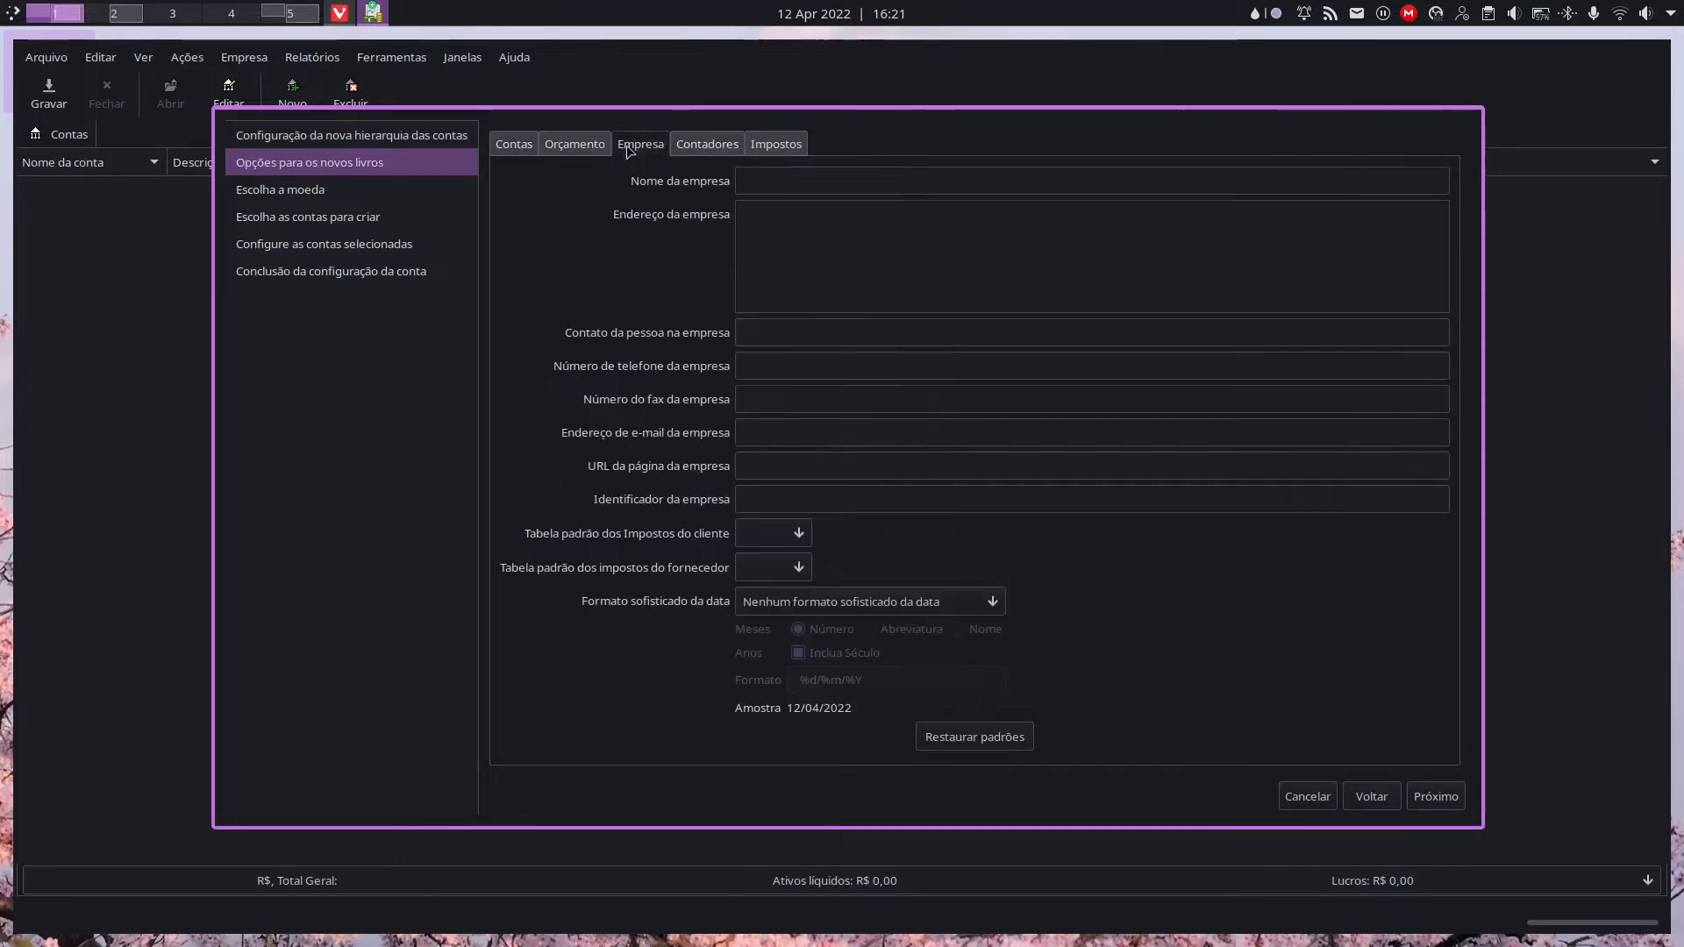
click(721, 144)
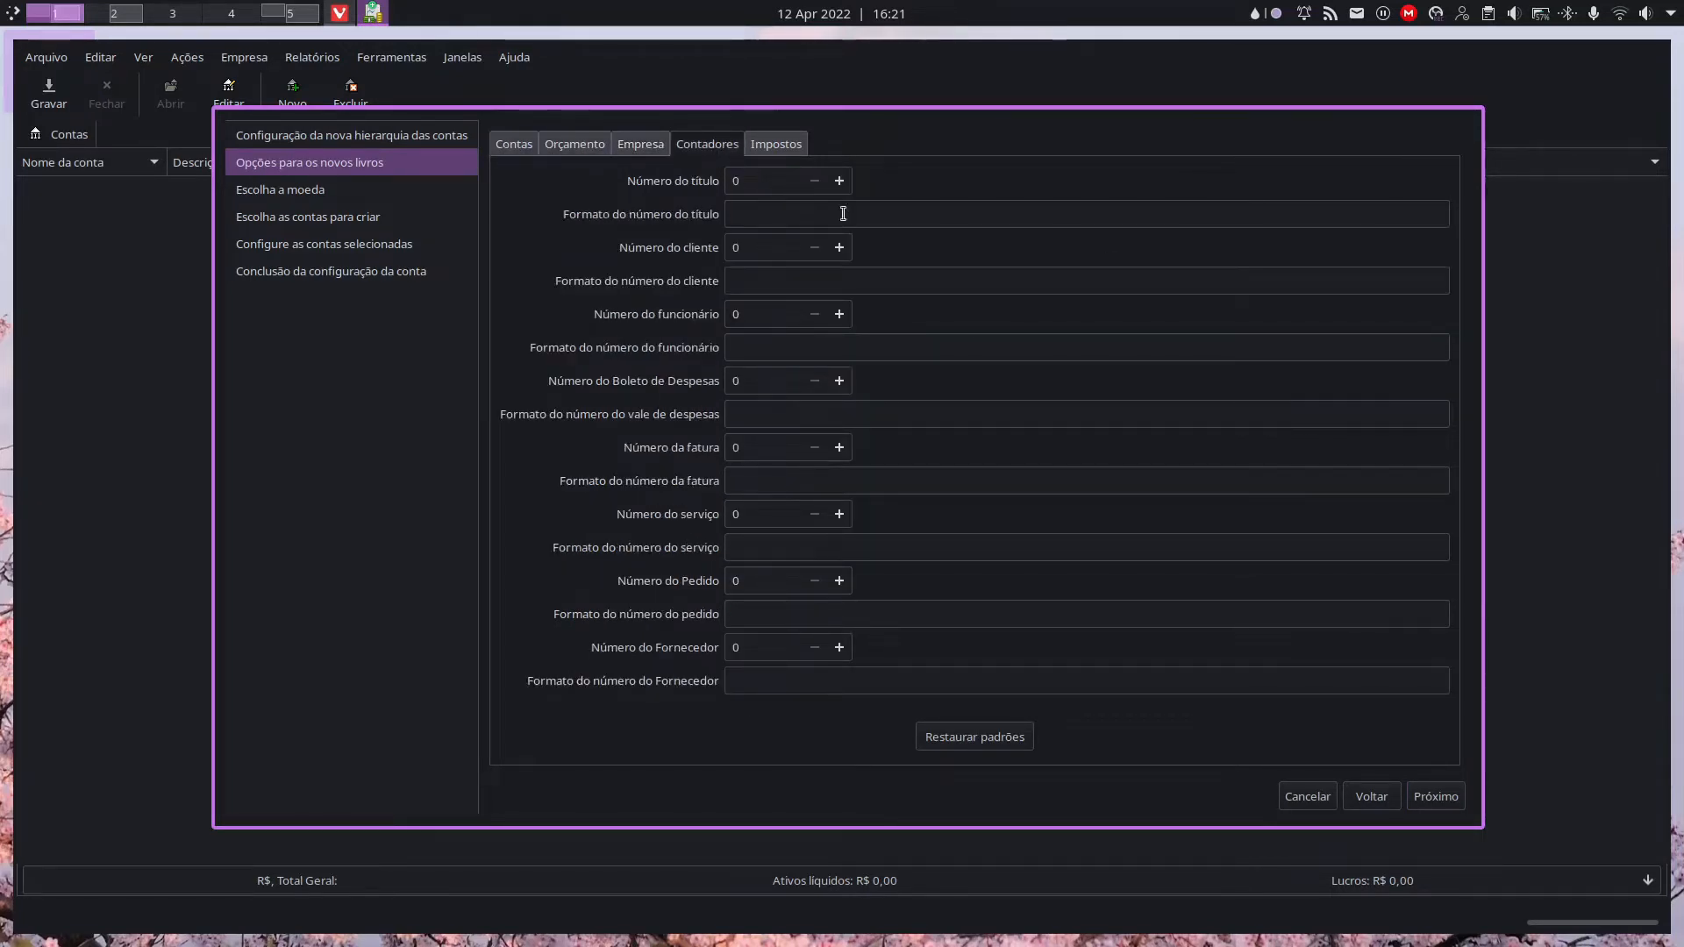
click(796, 145)
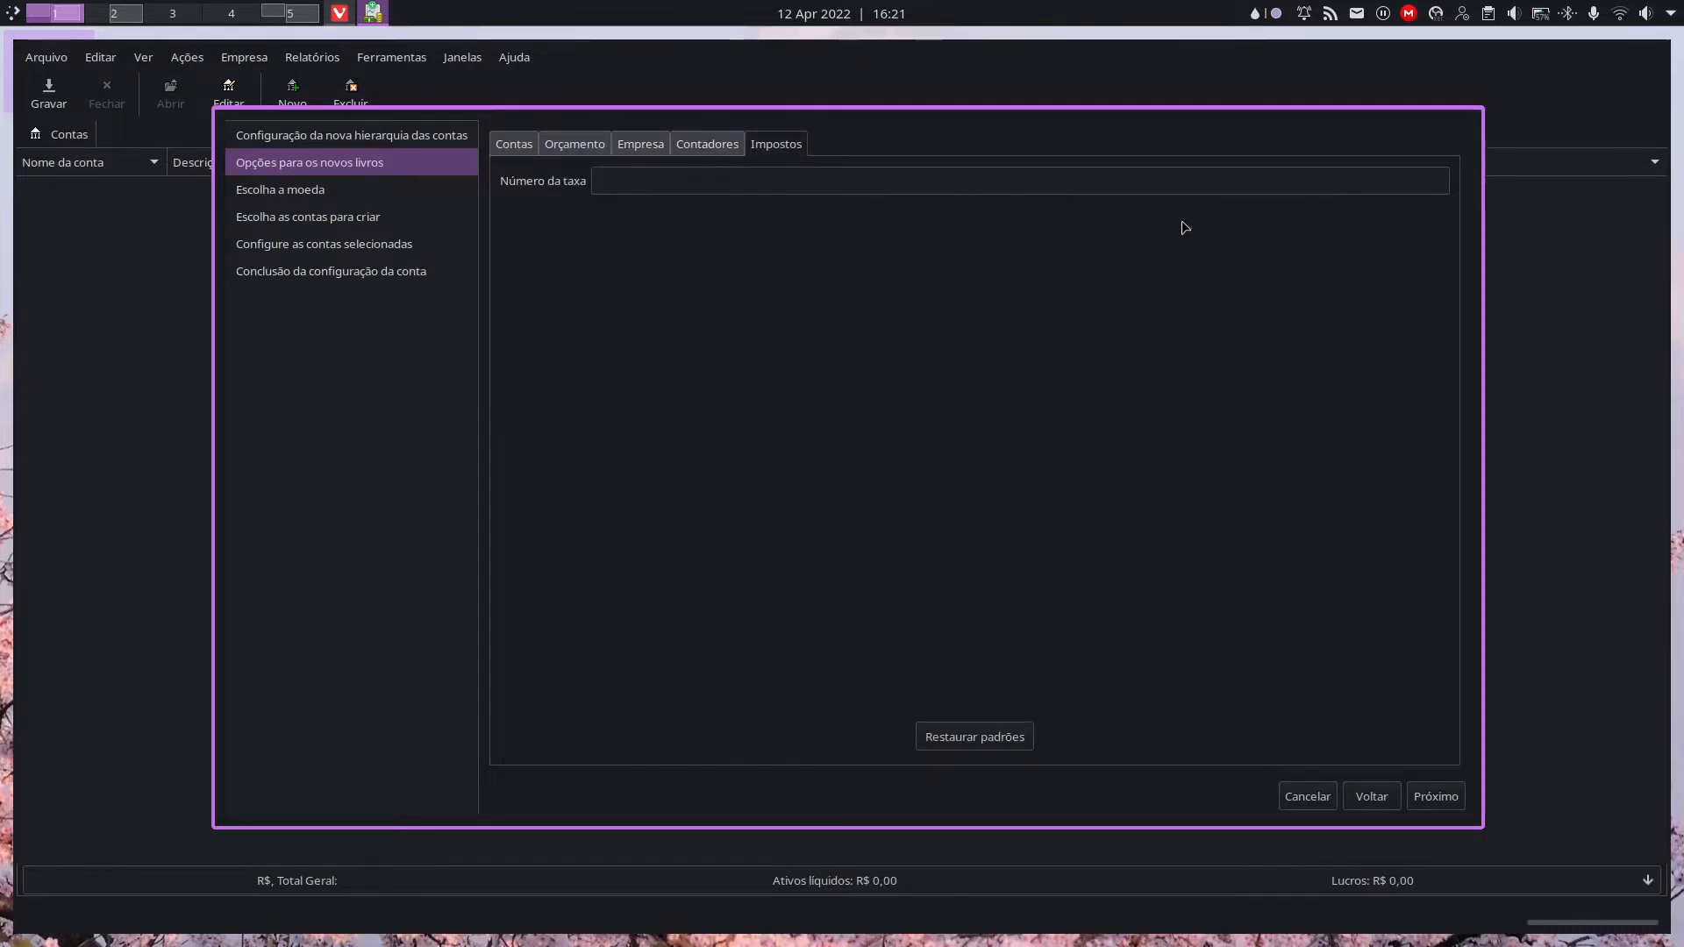
click(513, 143)
click(603, 144)
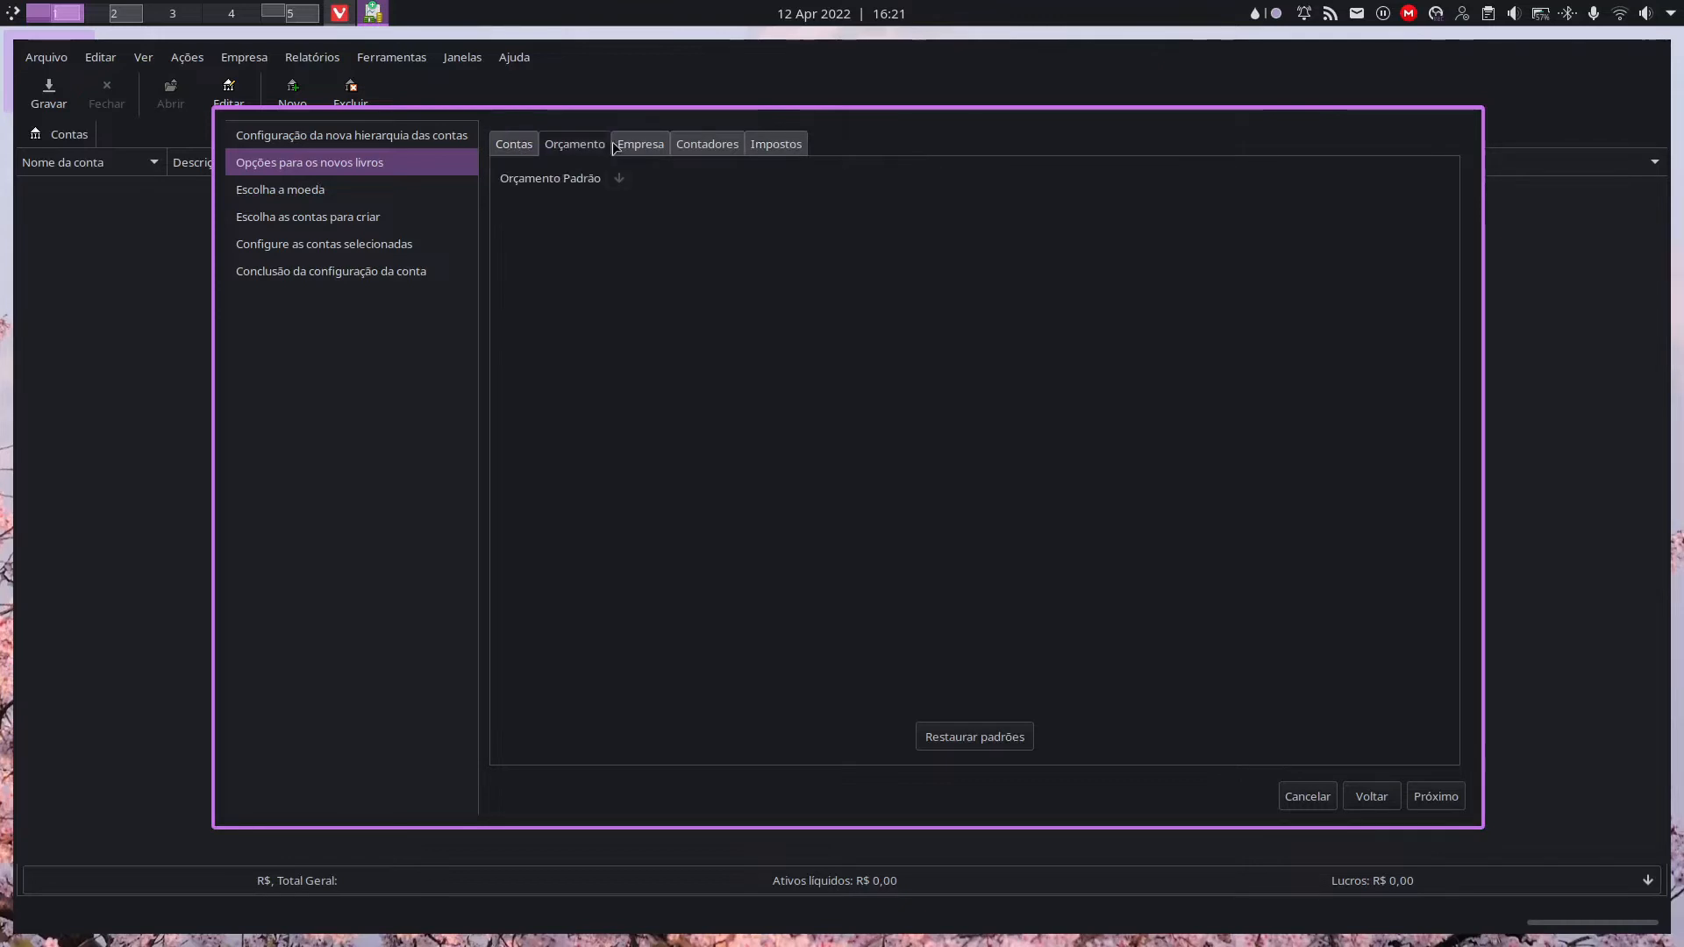
click(645, 147)
click(727, 148)
click(776, 148)
click(512, 149)
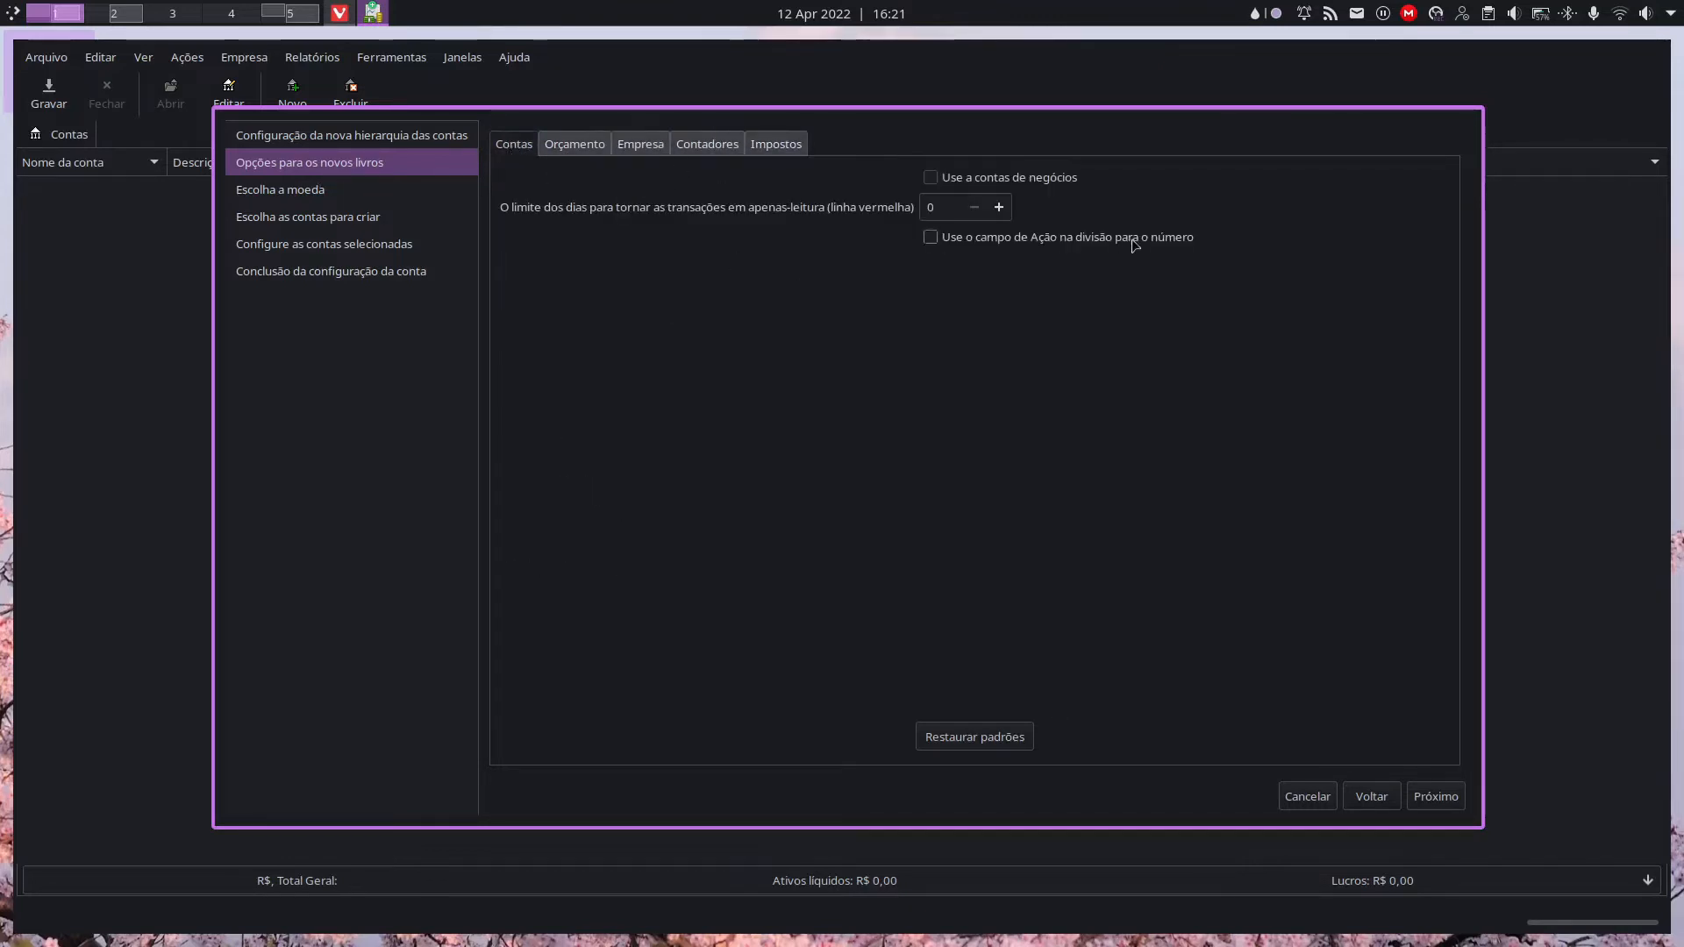
Step: Accept the default book options and BRL (Real brasileiro) currency, and widen the category list, keeping Contas Comuns selected
click(1435, 795)
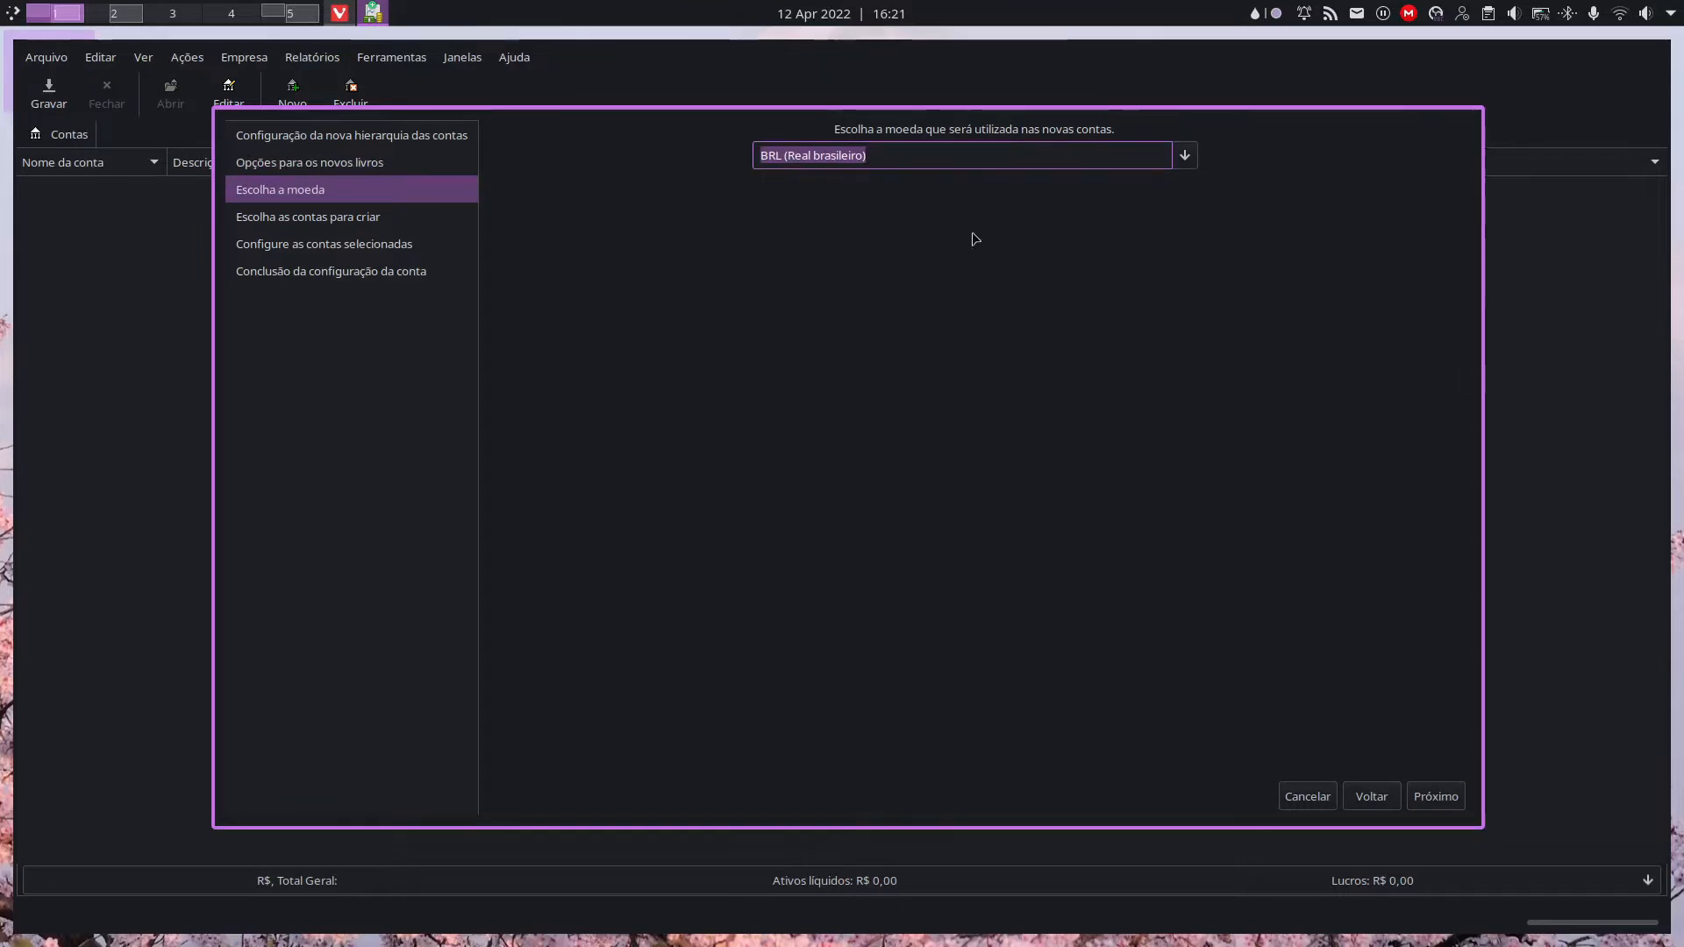
click(1436, 795)
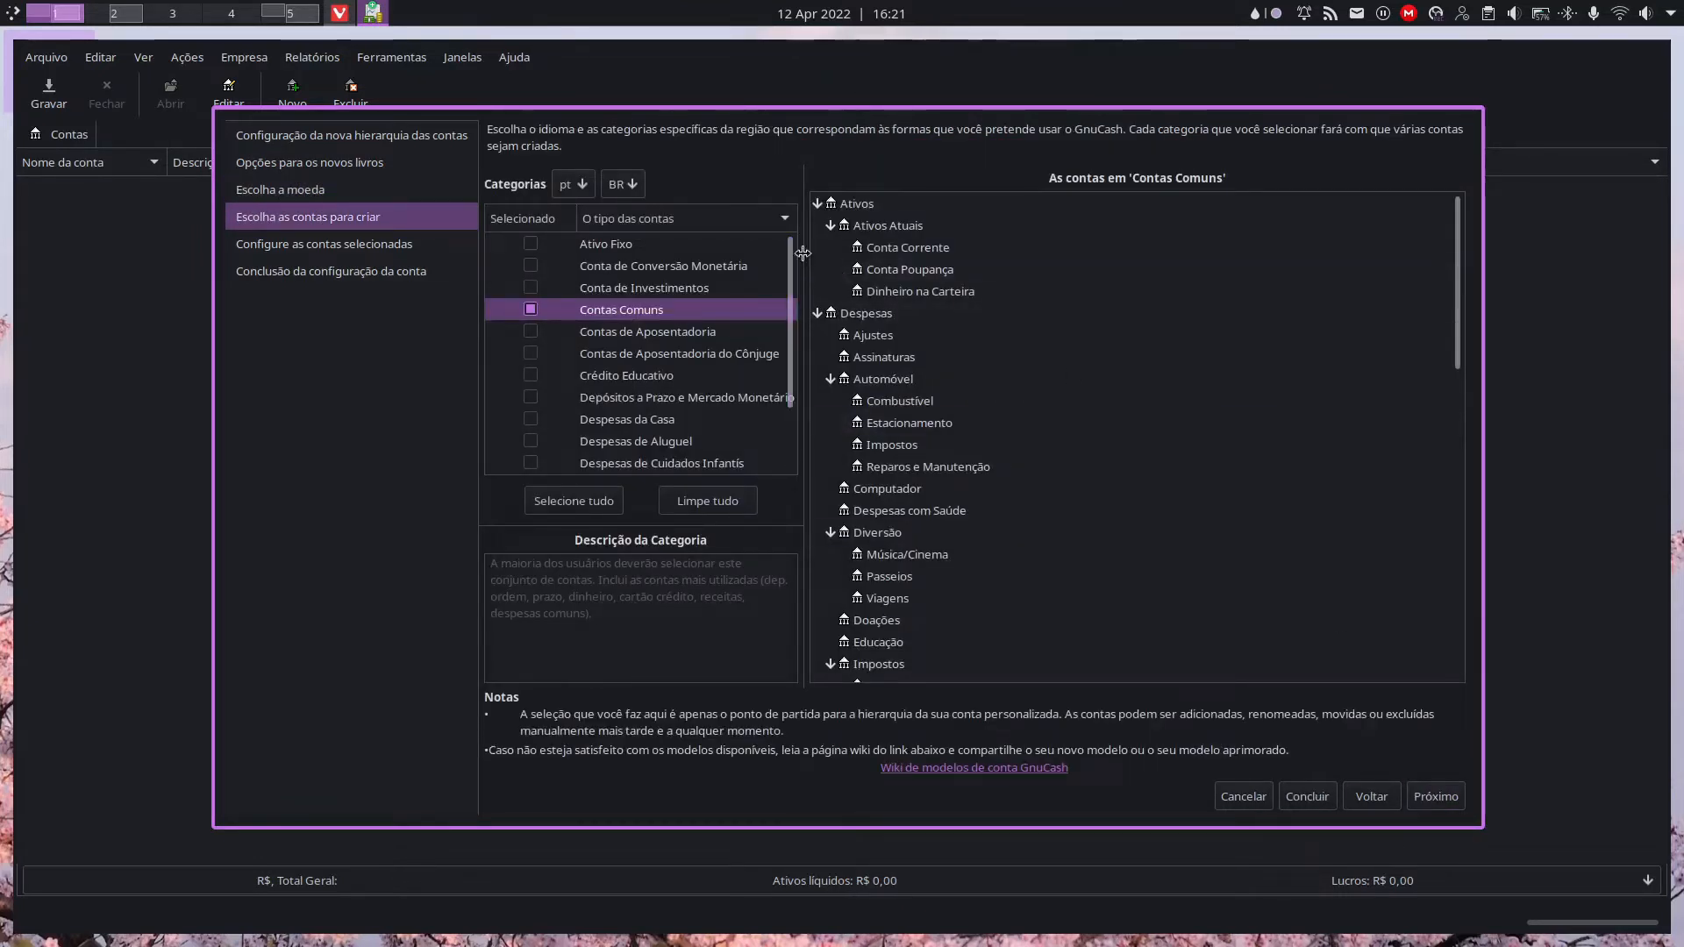
drag(804, 266, 937, 267)
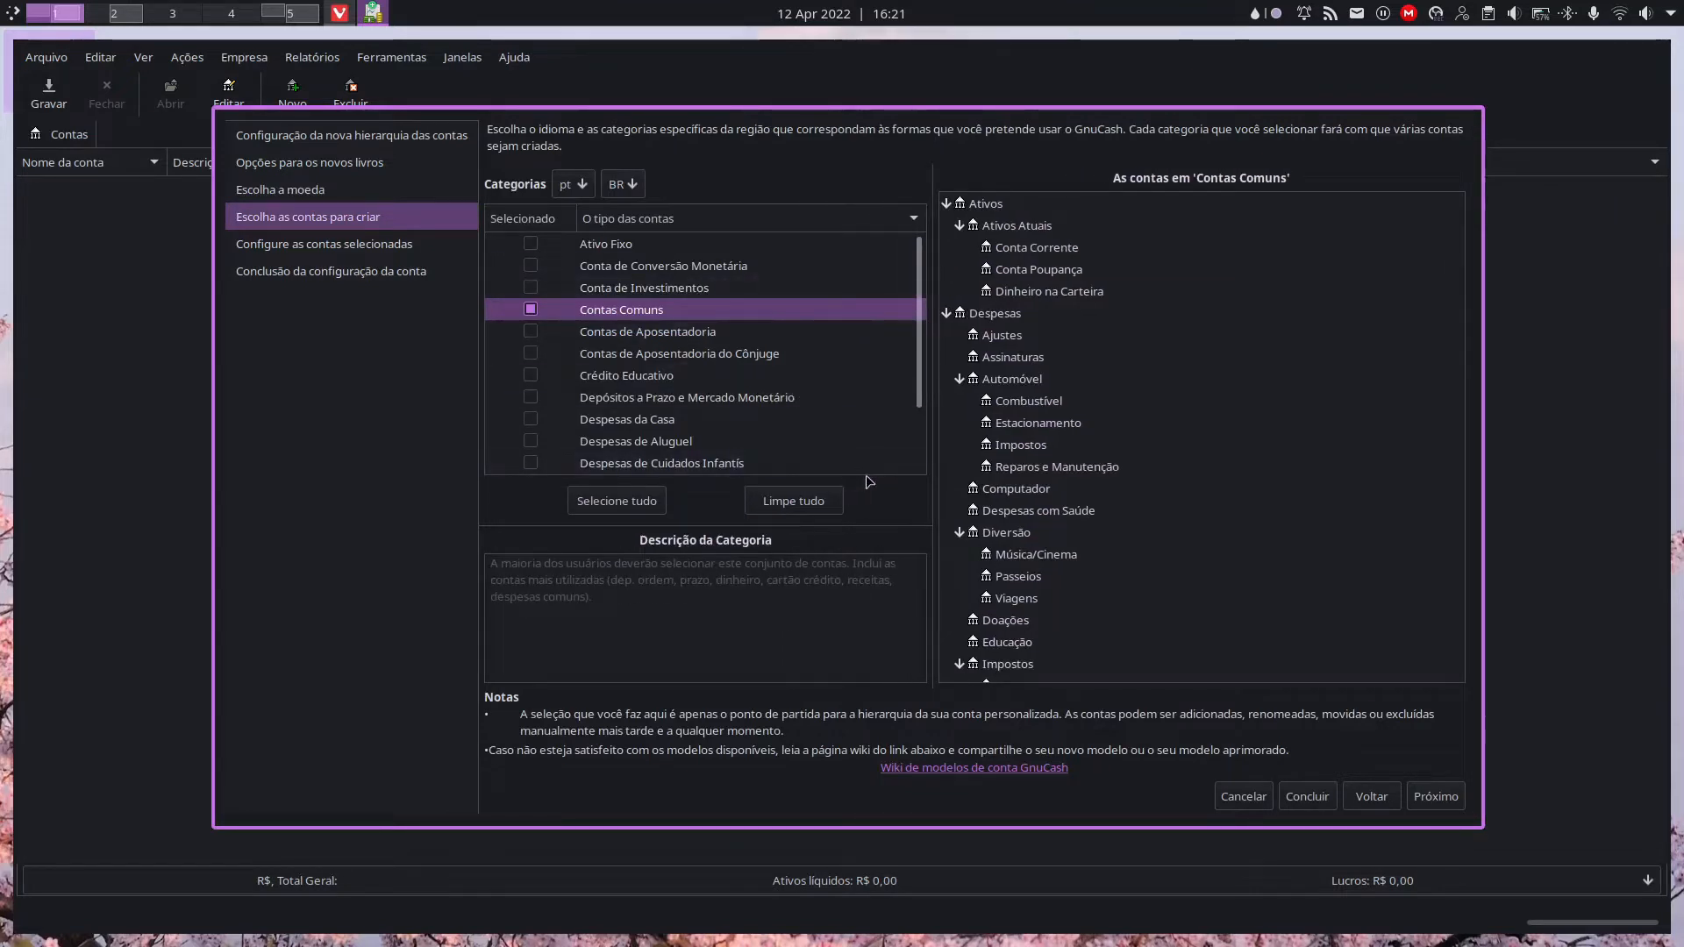
click(523, 308)
click(527, 309)
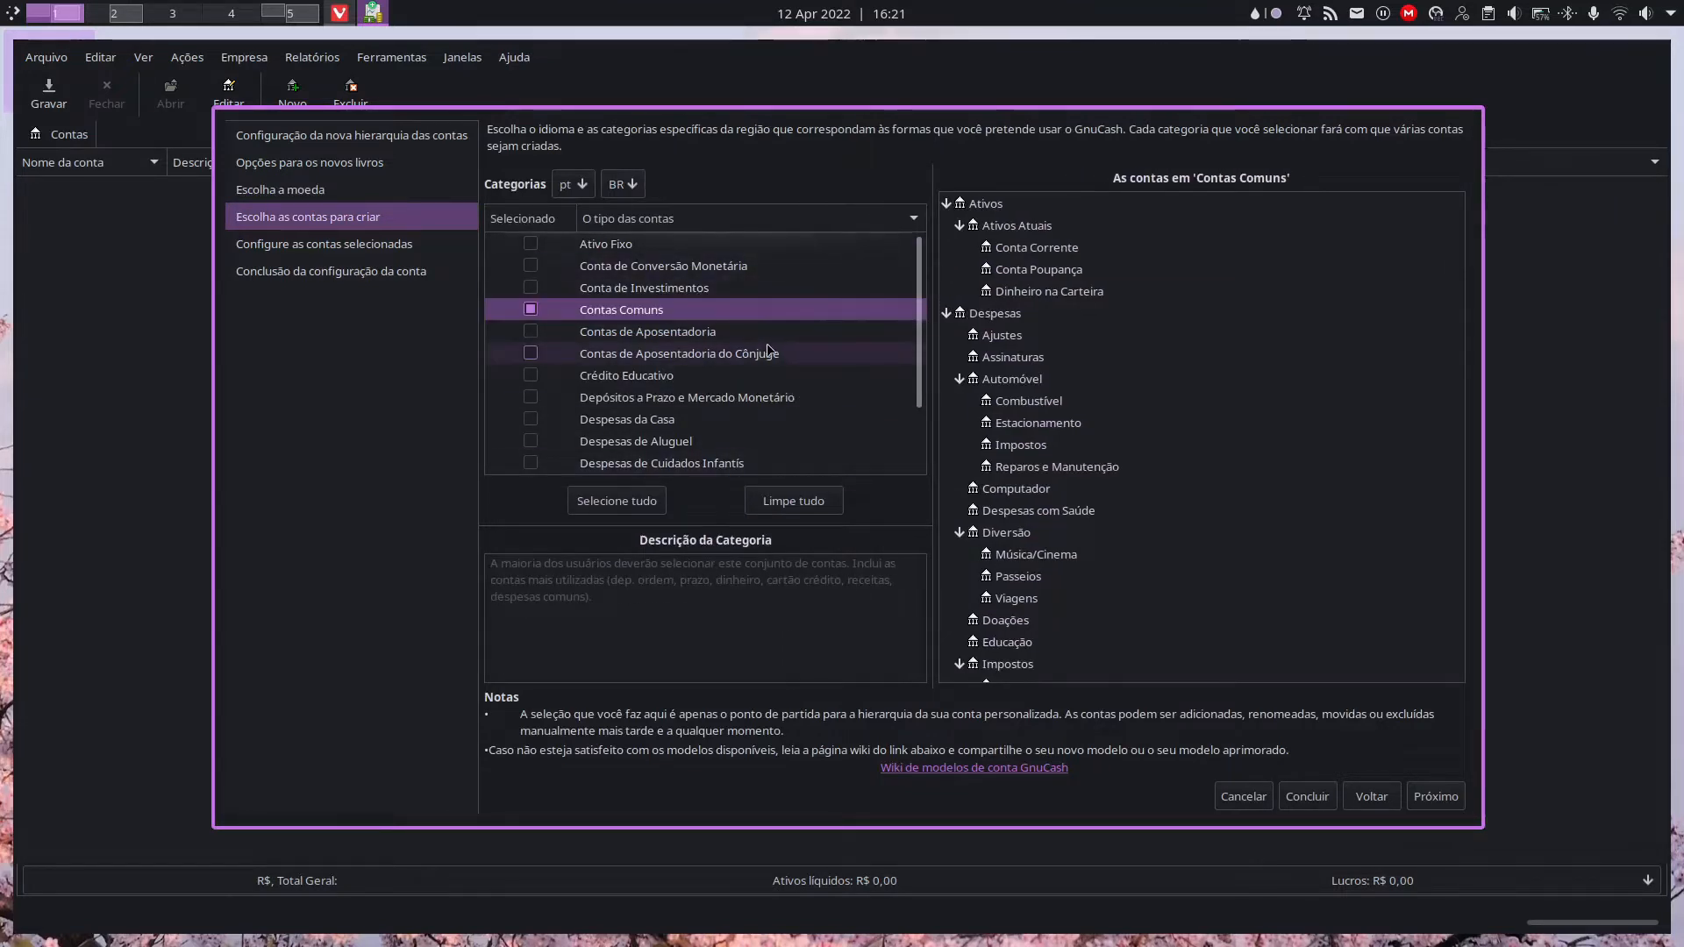
Step: Examine the asset accounts in the Contas Comuns preview: Conta Corrente, Conta Poupança and Dinheiro na Carteira
scroll(1135, 289, down, 10)
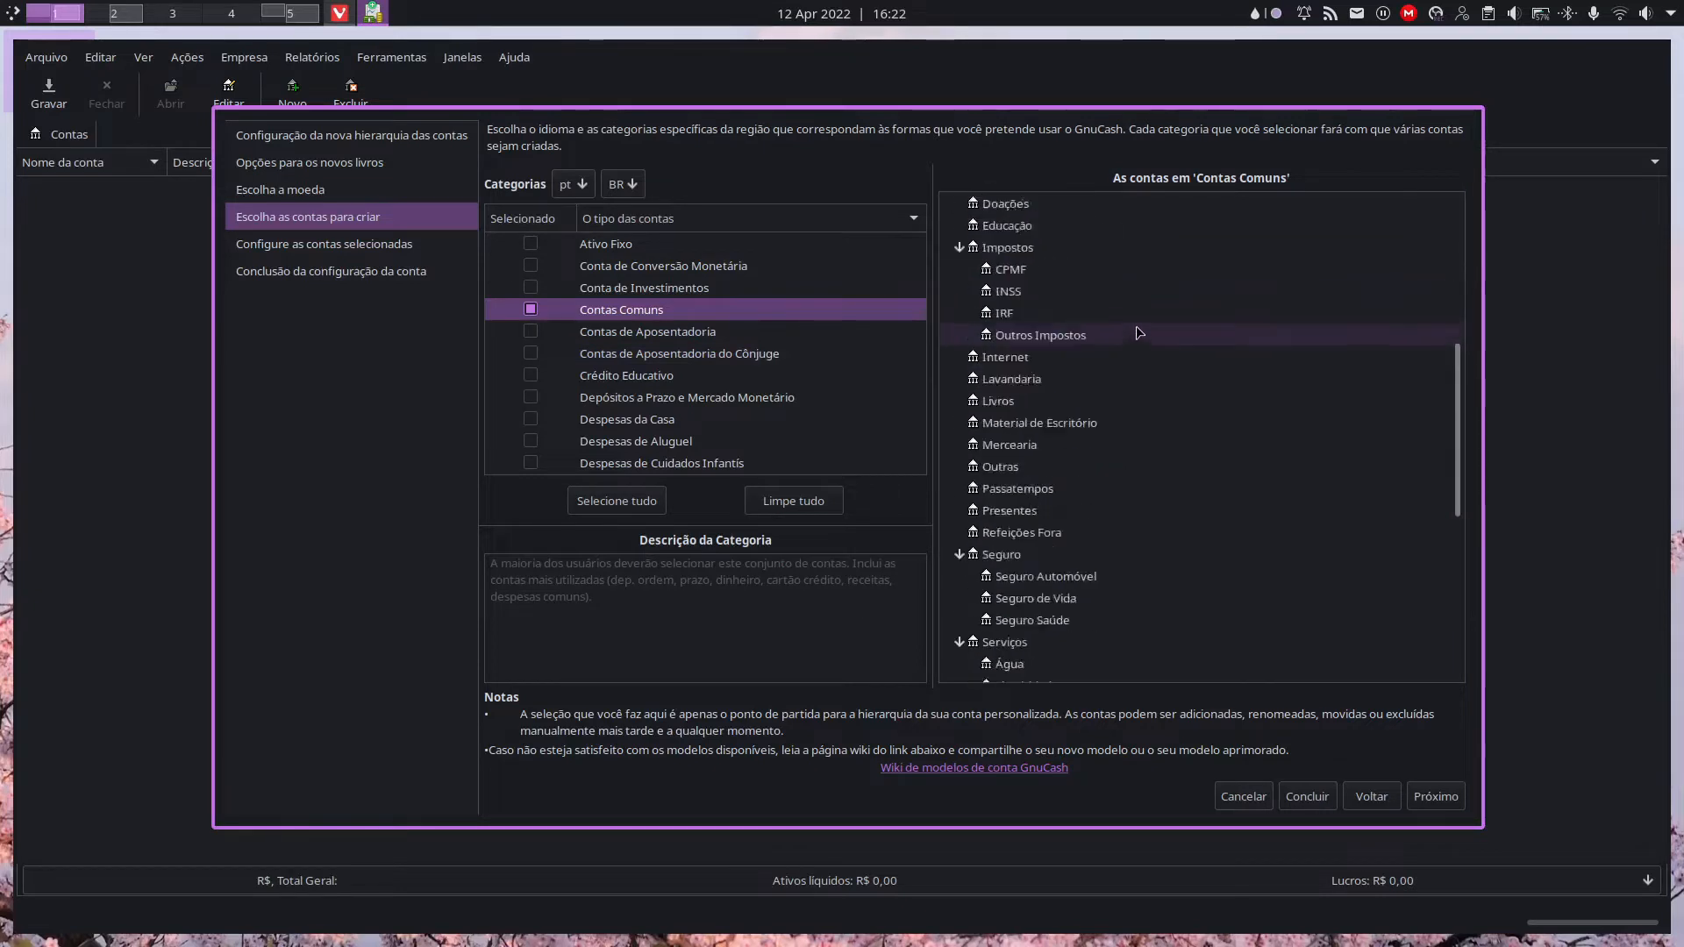
scroll(1144, 368, up, 10)
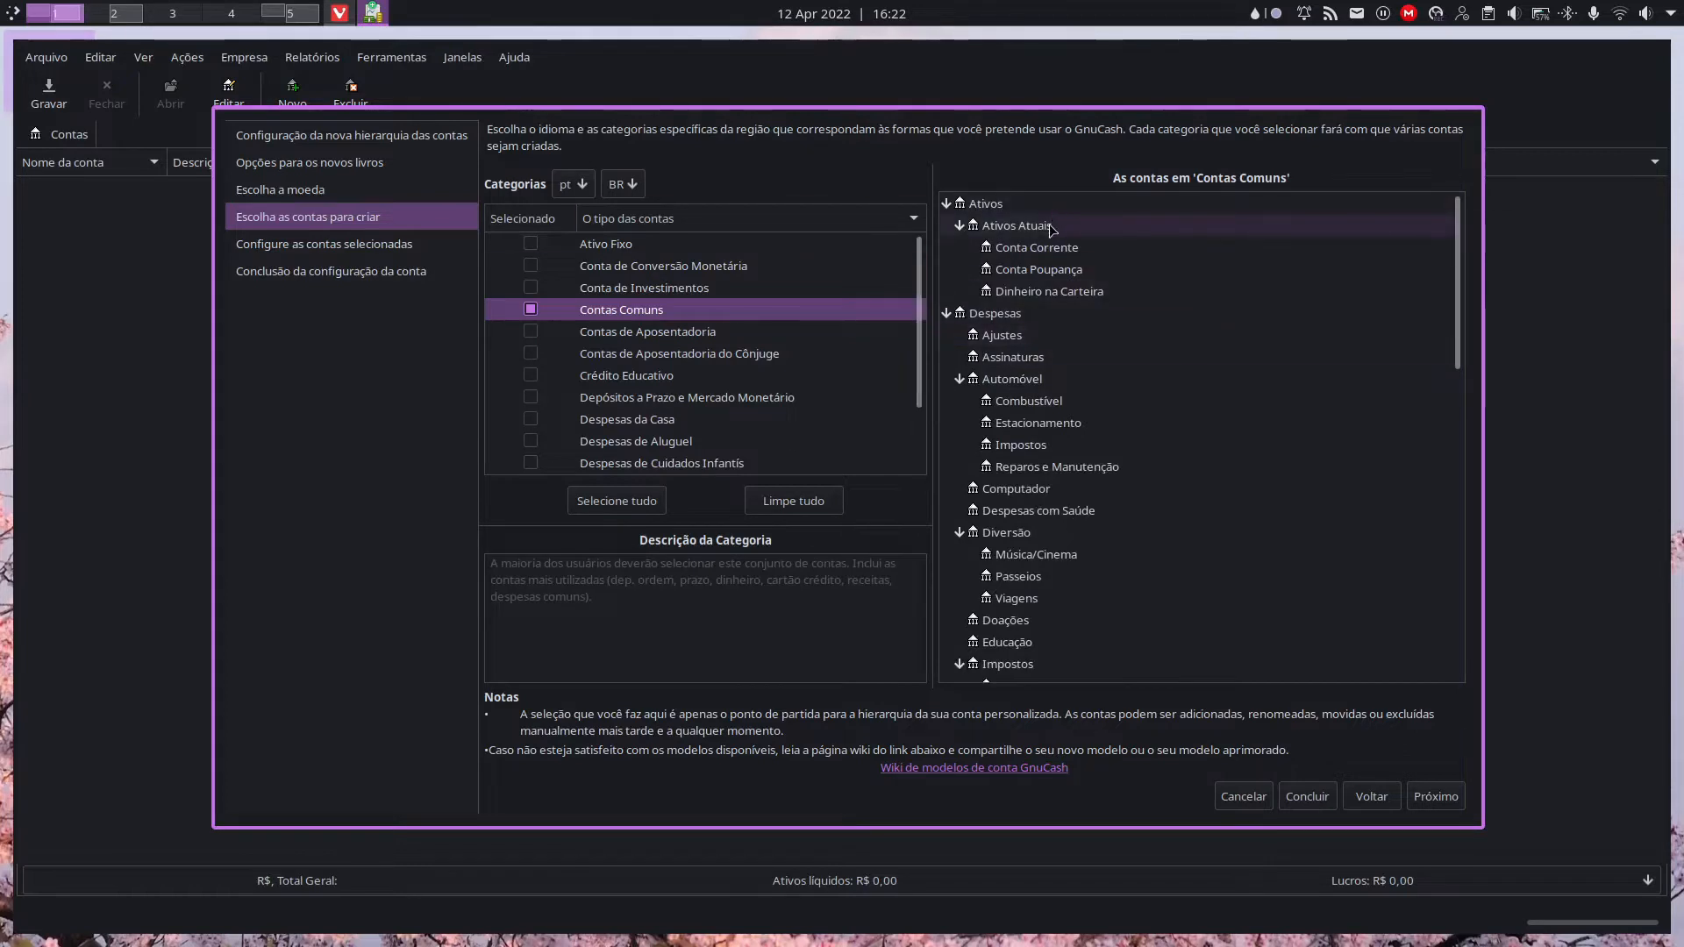
click(1130, 249)
click(1134, 269)
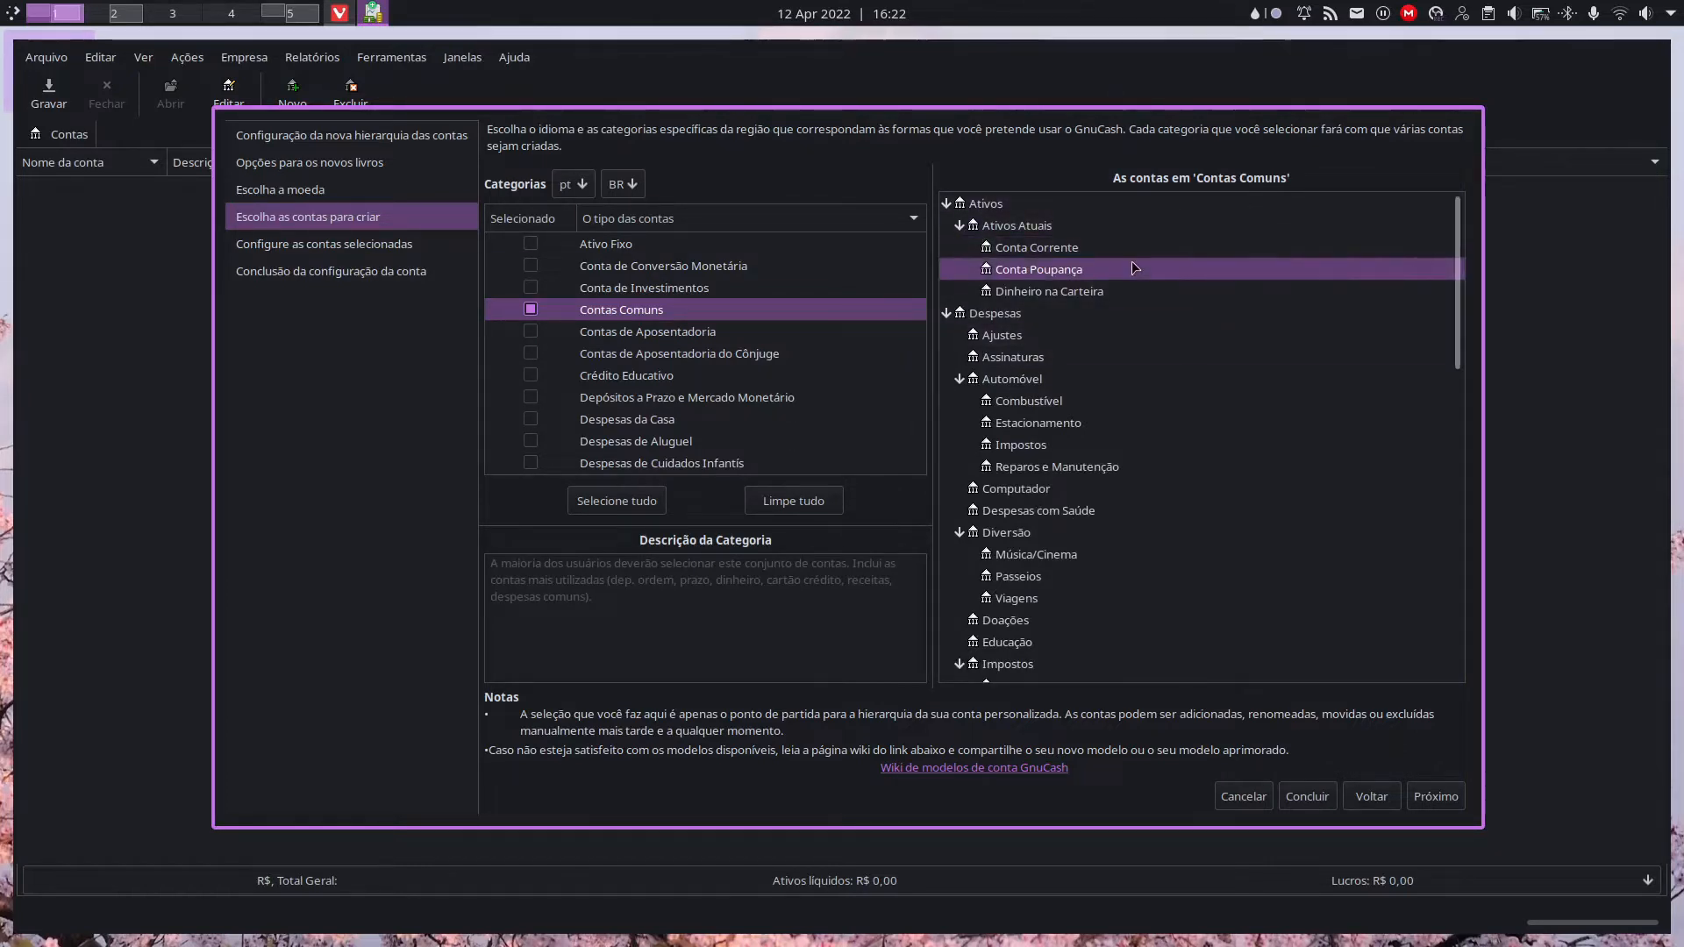
click(1142, 291)
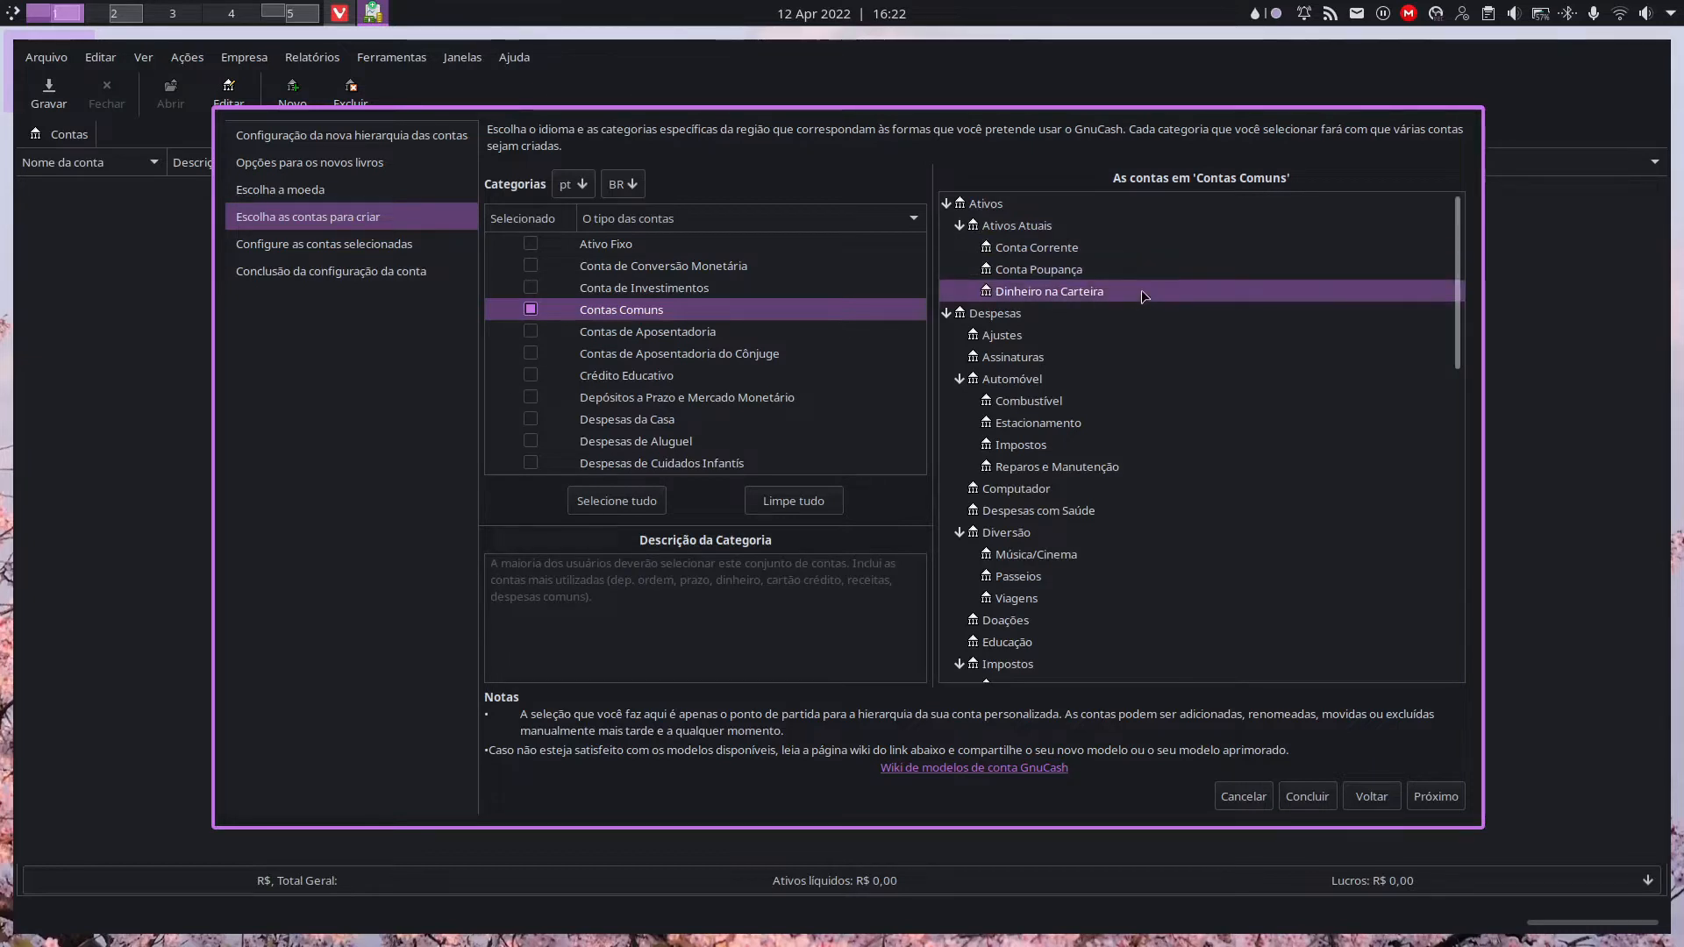
Step: Examine the Despesas accounts in the preview, including Ajustes, the Automóvel sub-accounts, Computador and Impostos
scroll(1175, 340, down, 6)
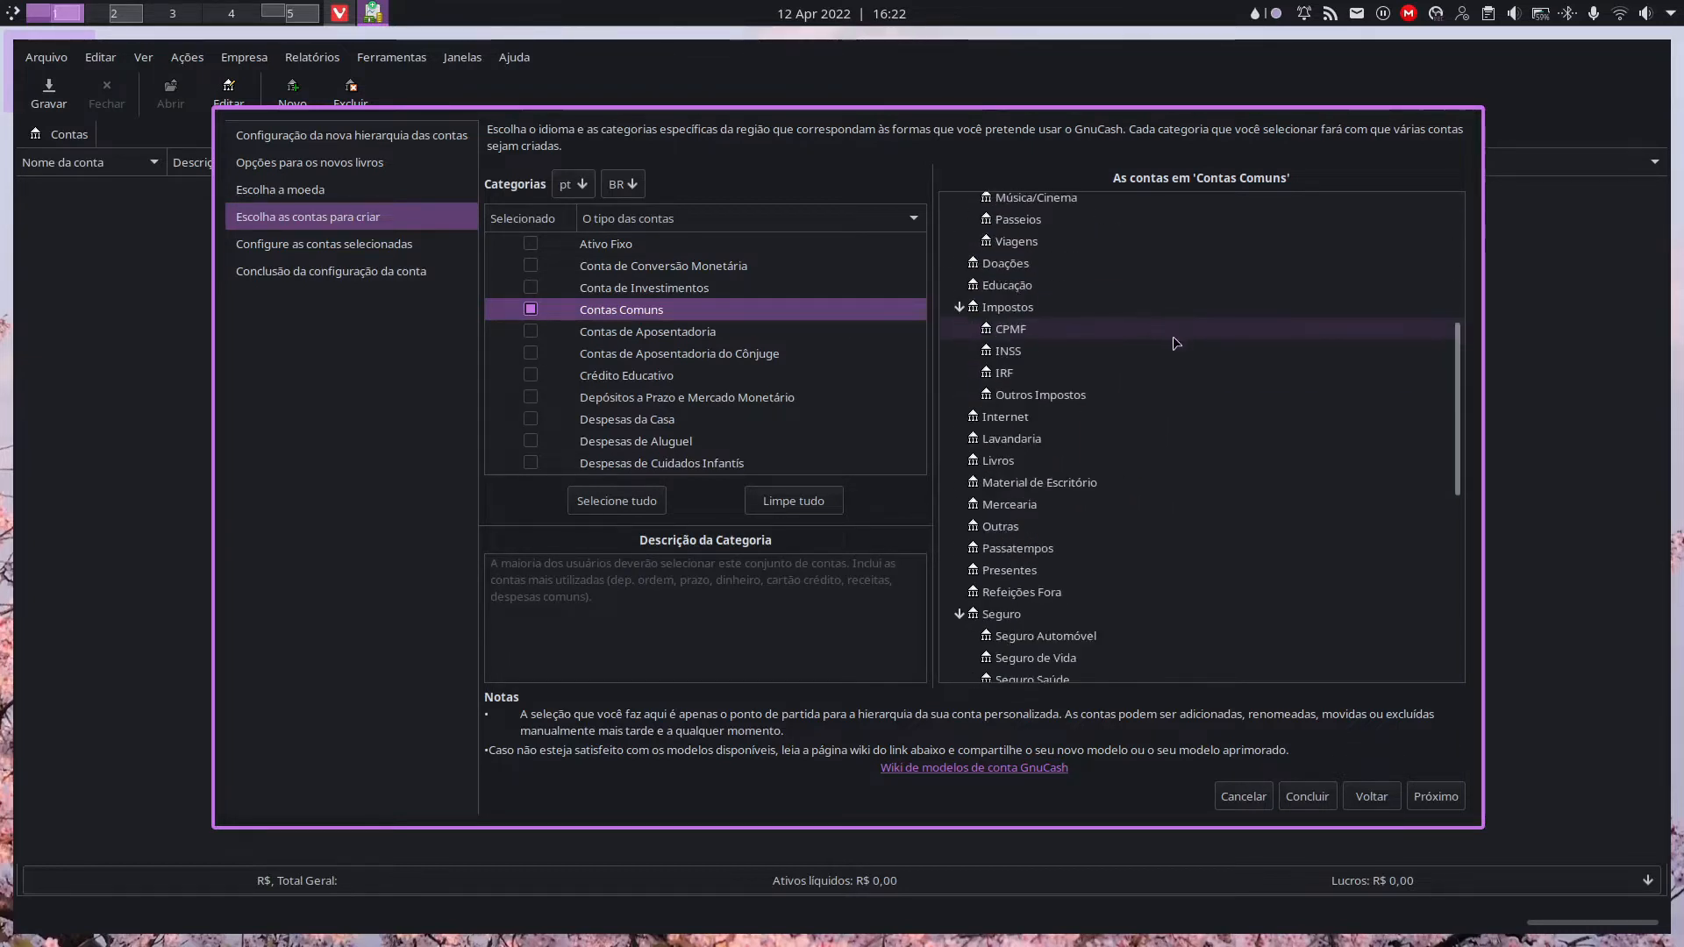
scroll(1176, 349, up, 6)
click(1094, 316)
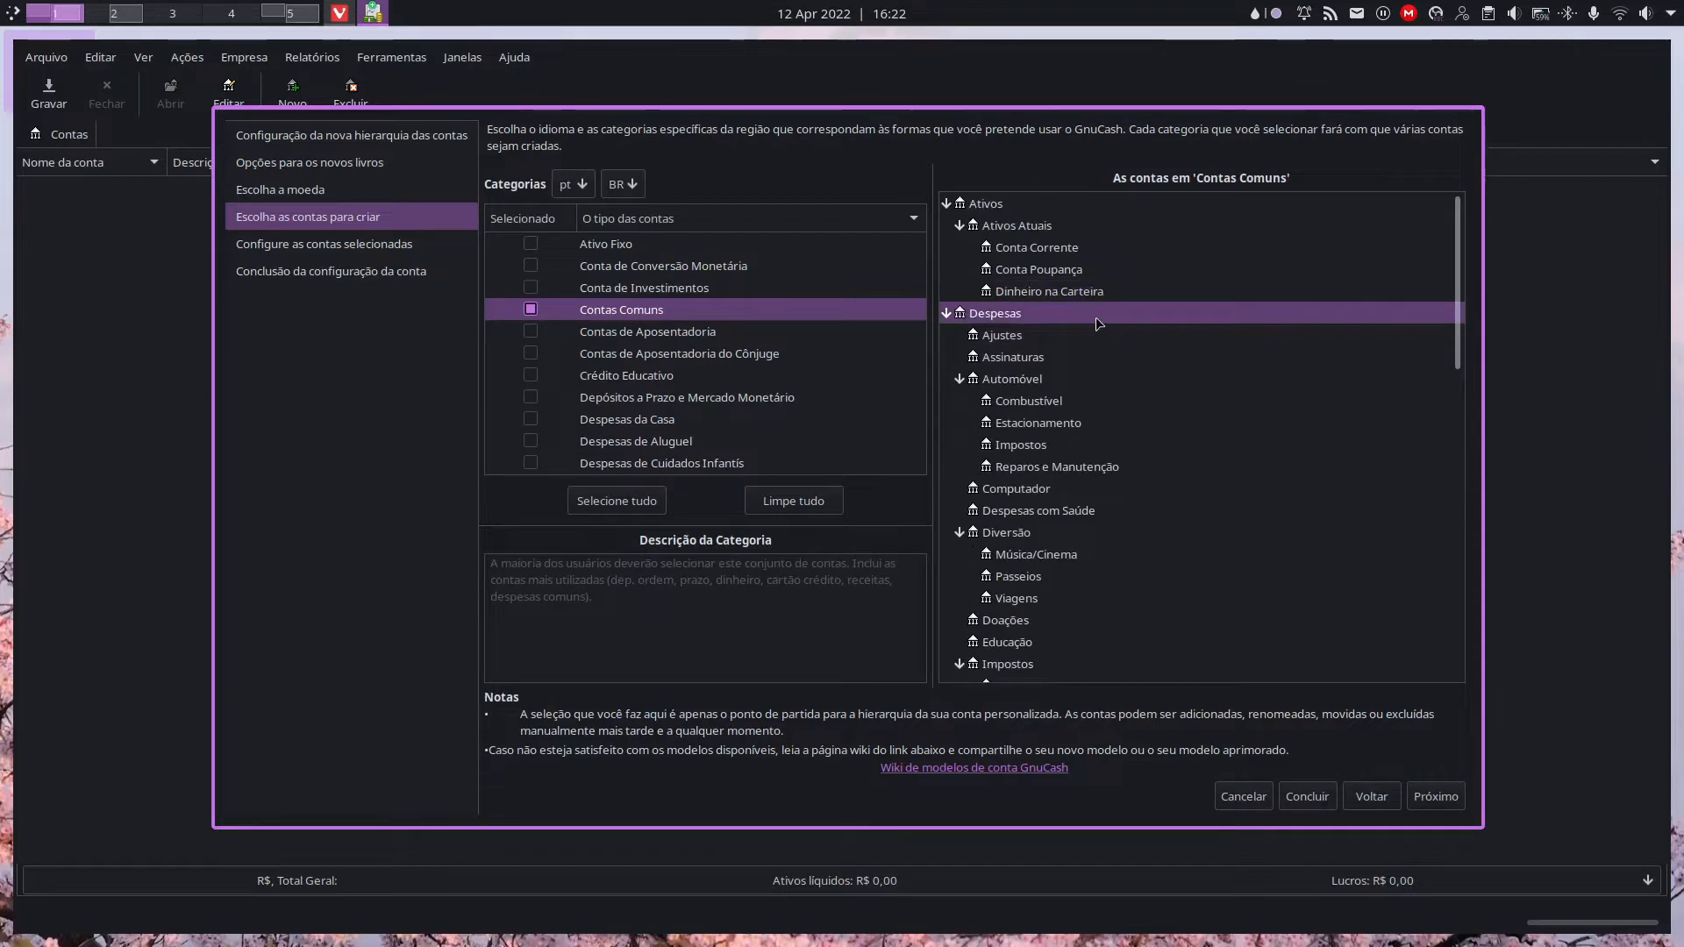
click(1077, 379)
click(1078, 402)
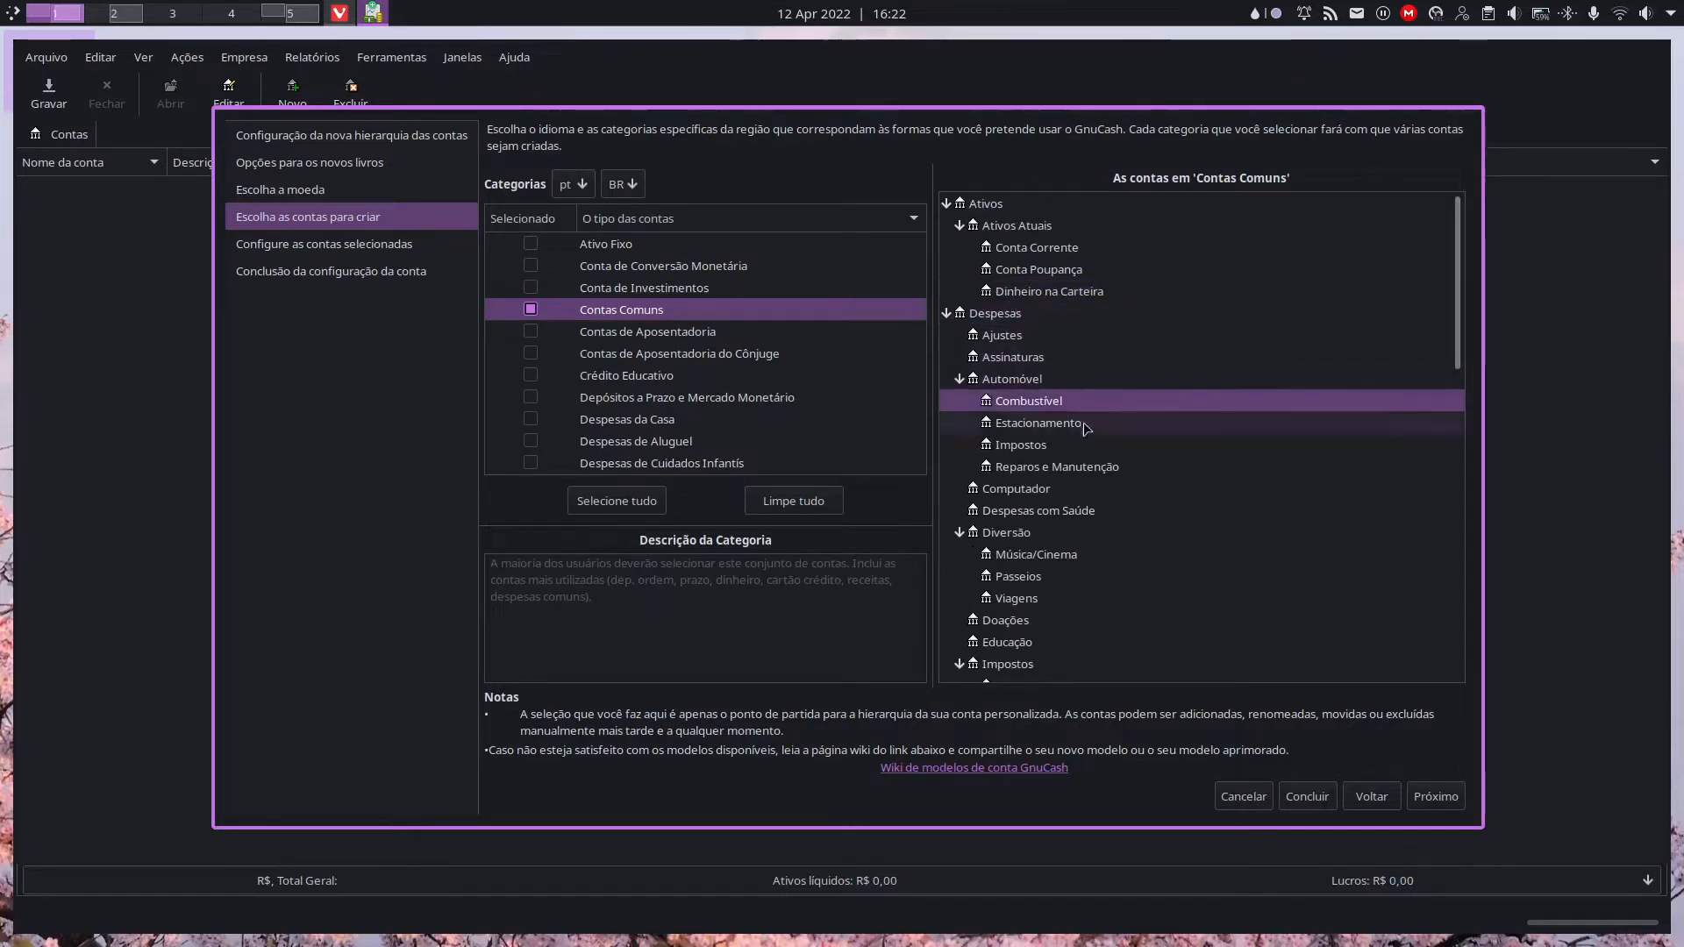
click(1083, 423)
click(1091, 465)
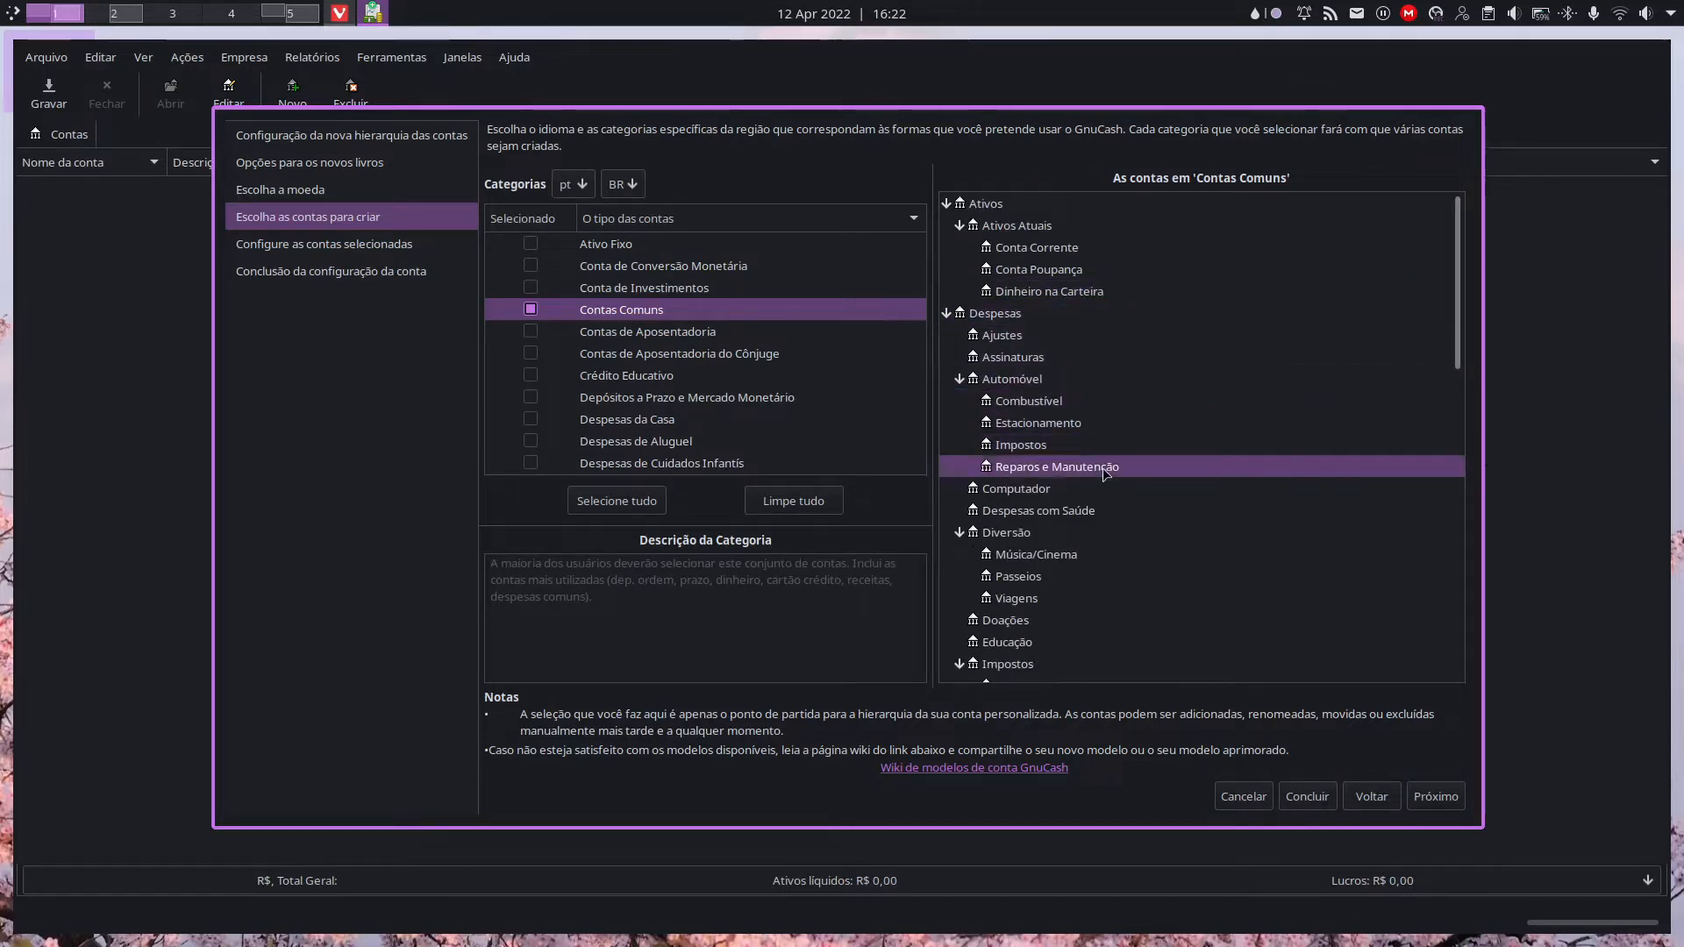
click(1017, 335)
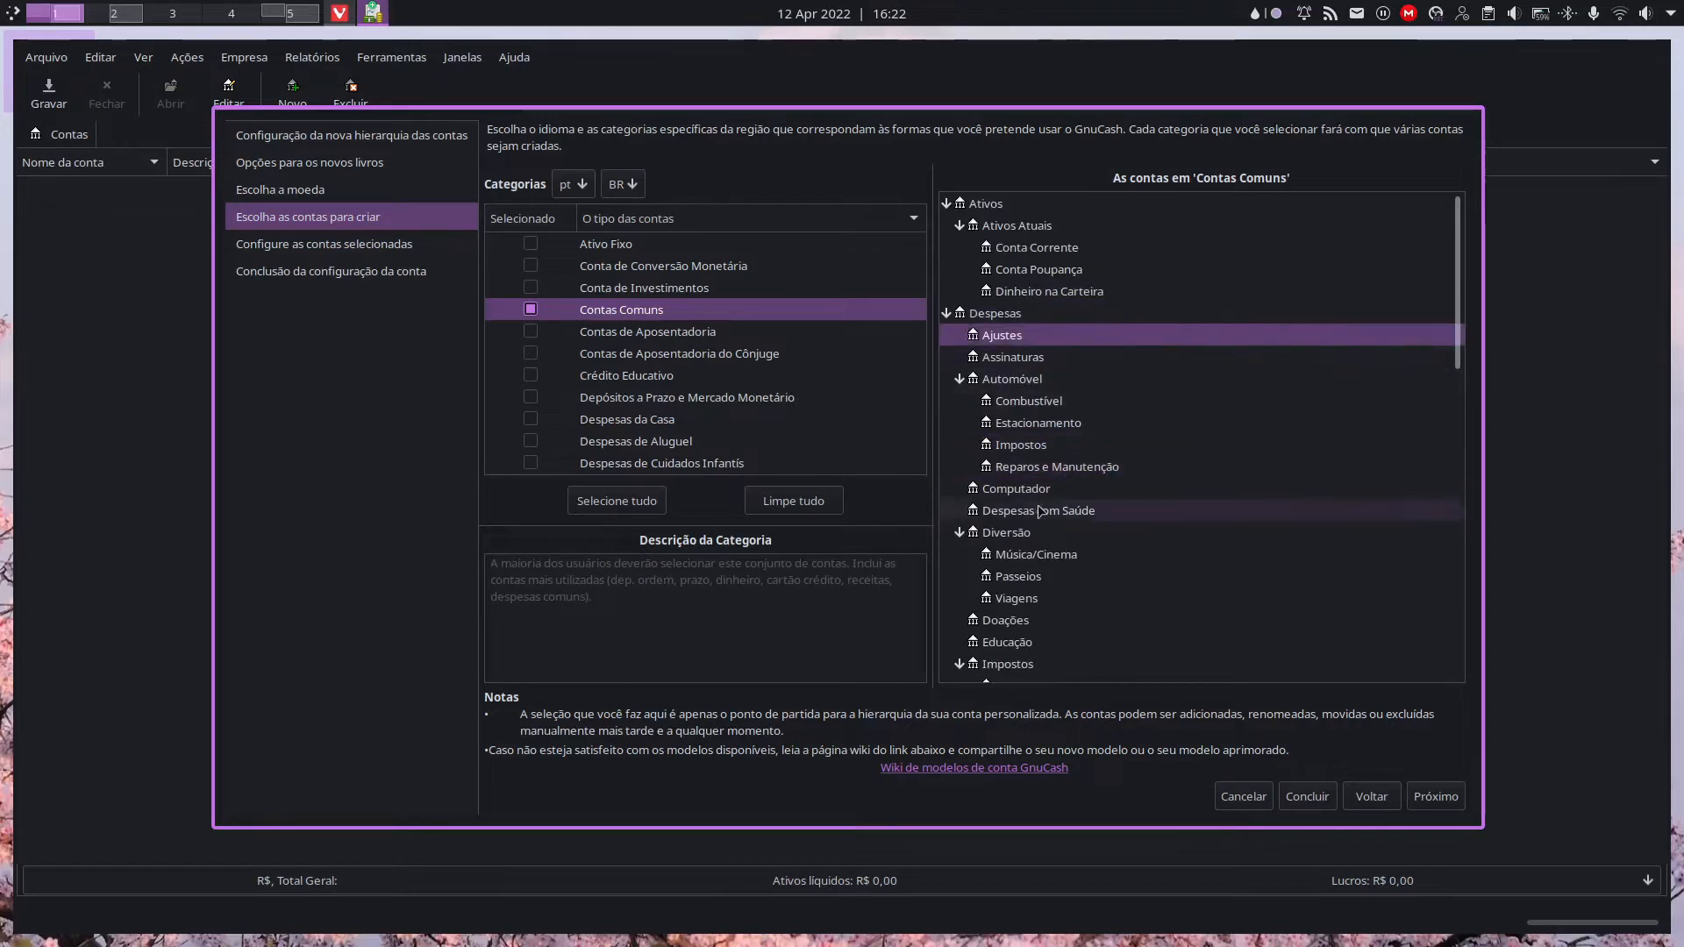
click(1109, 486)
scroll(1269, 486, down, 4)
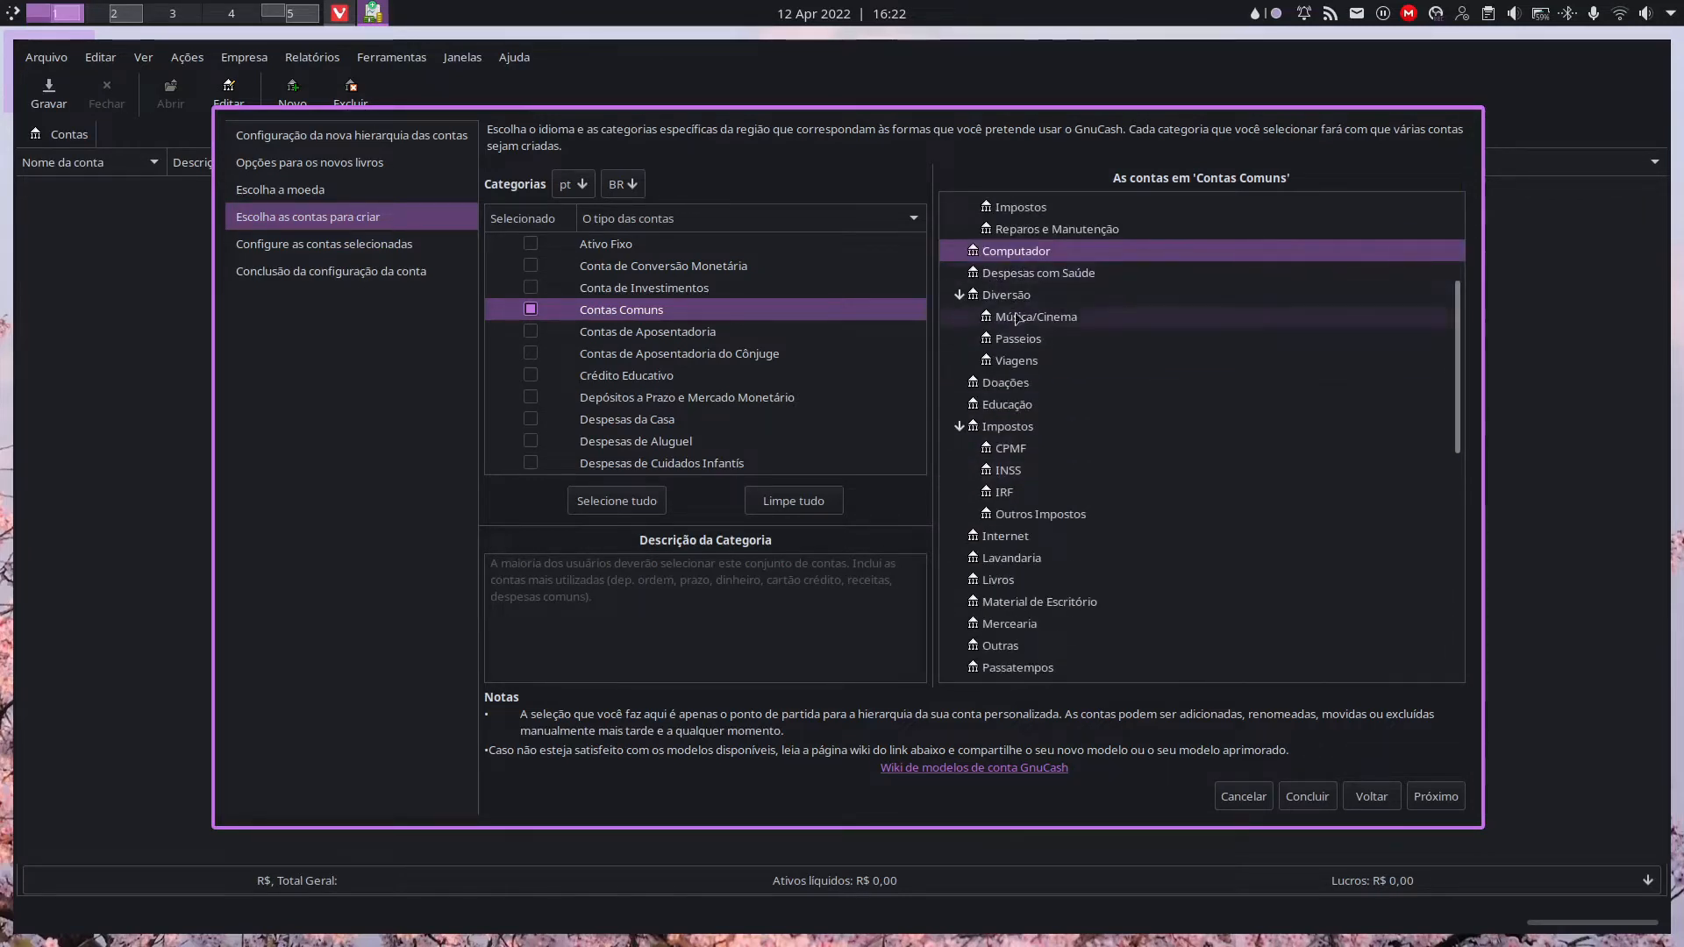
key(Down)
key(Down)
click(1033, 426)
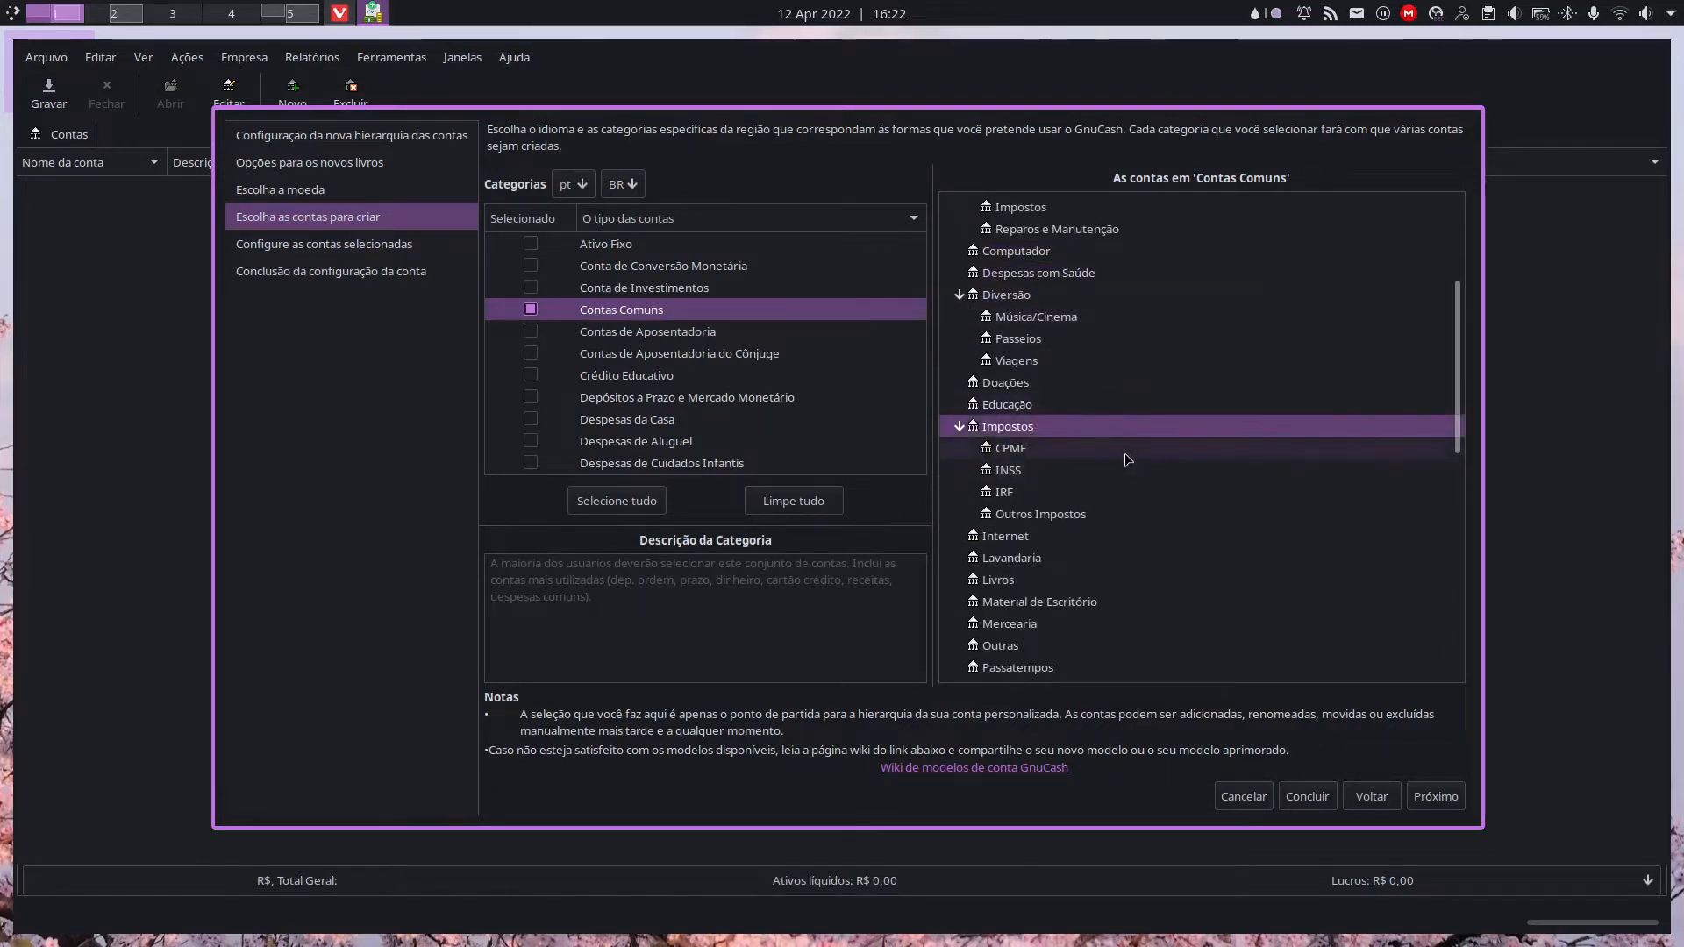
Step: Examine the Passivo and Receitas accounts at the end of the preview, including Cartão de Crédito, Bônus and Salário
scroll(1129, 272, down, 7)
scroll(1129, 271, down, 2)
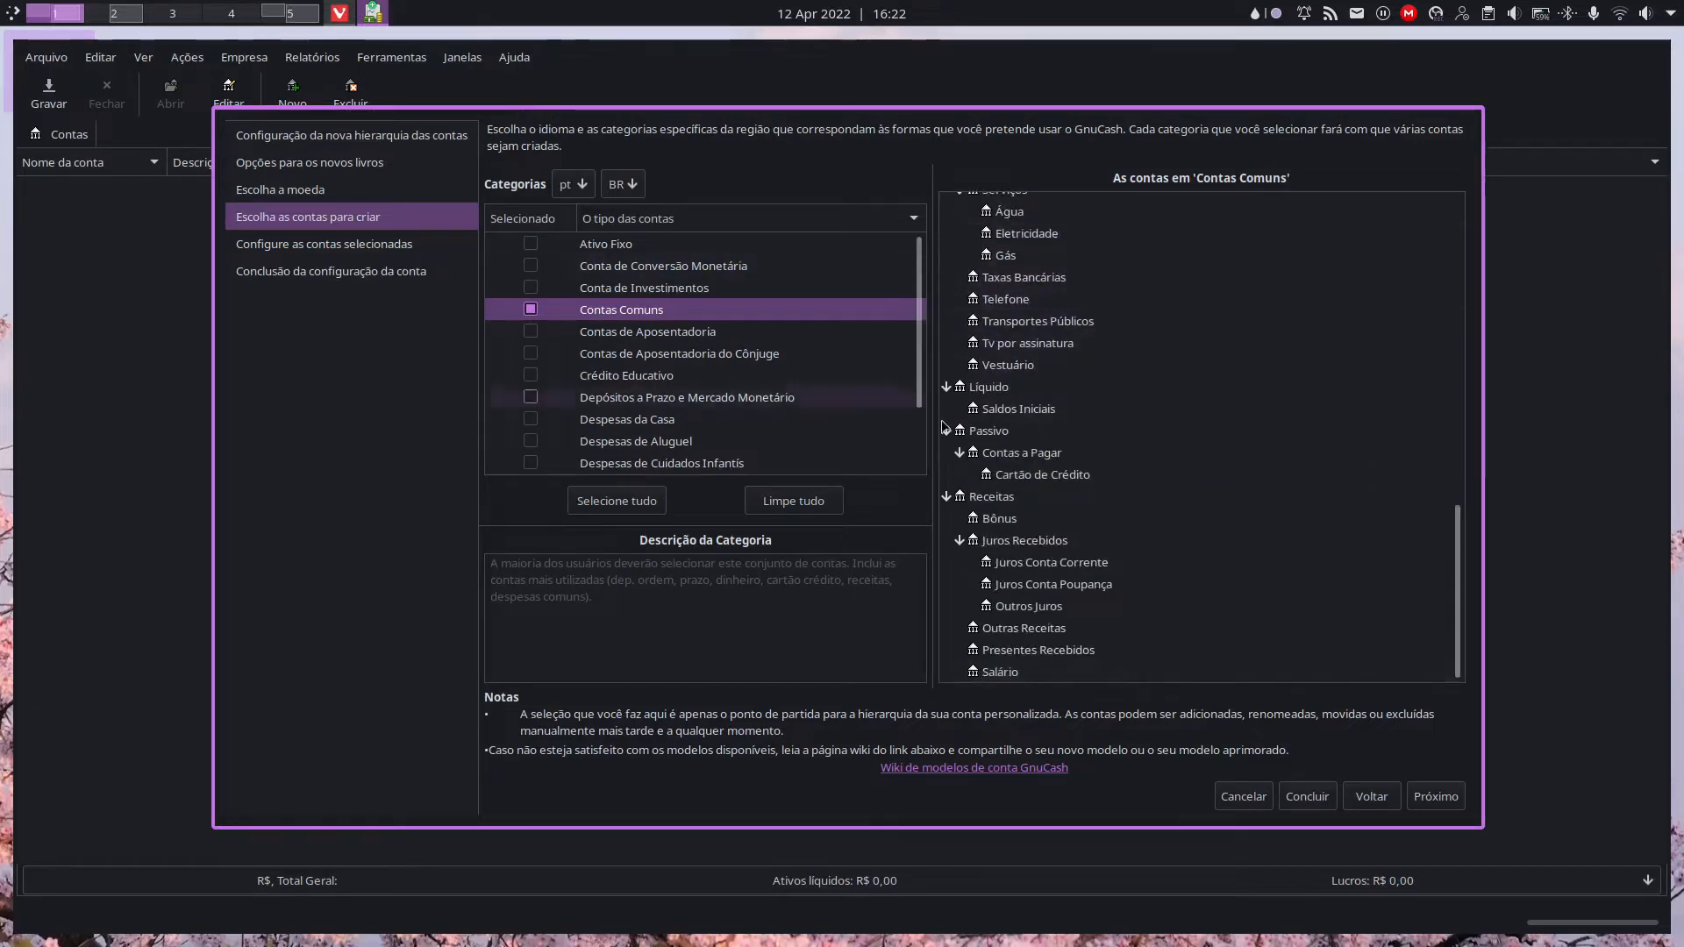
click(1008, 431)
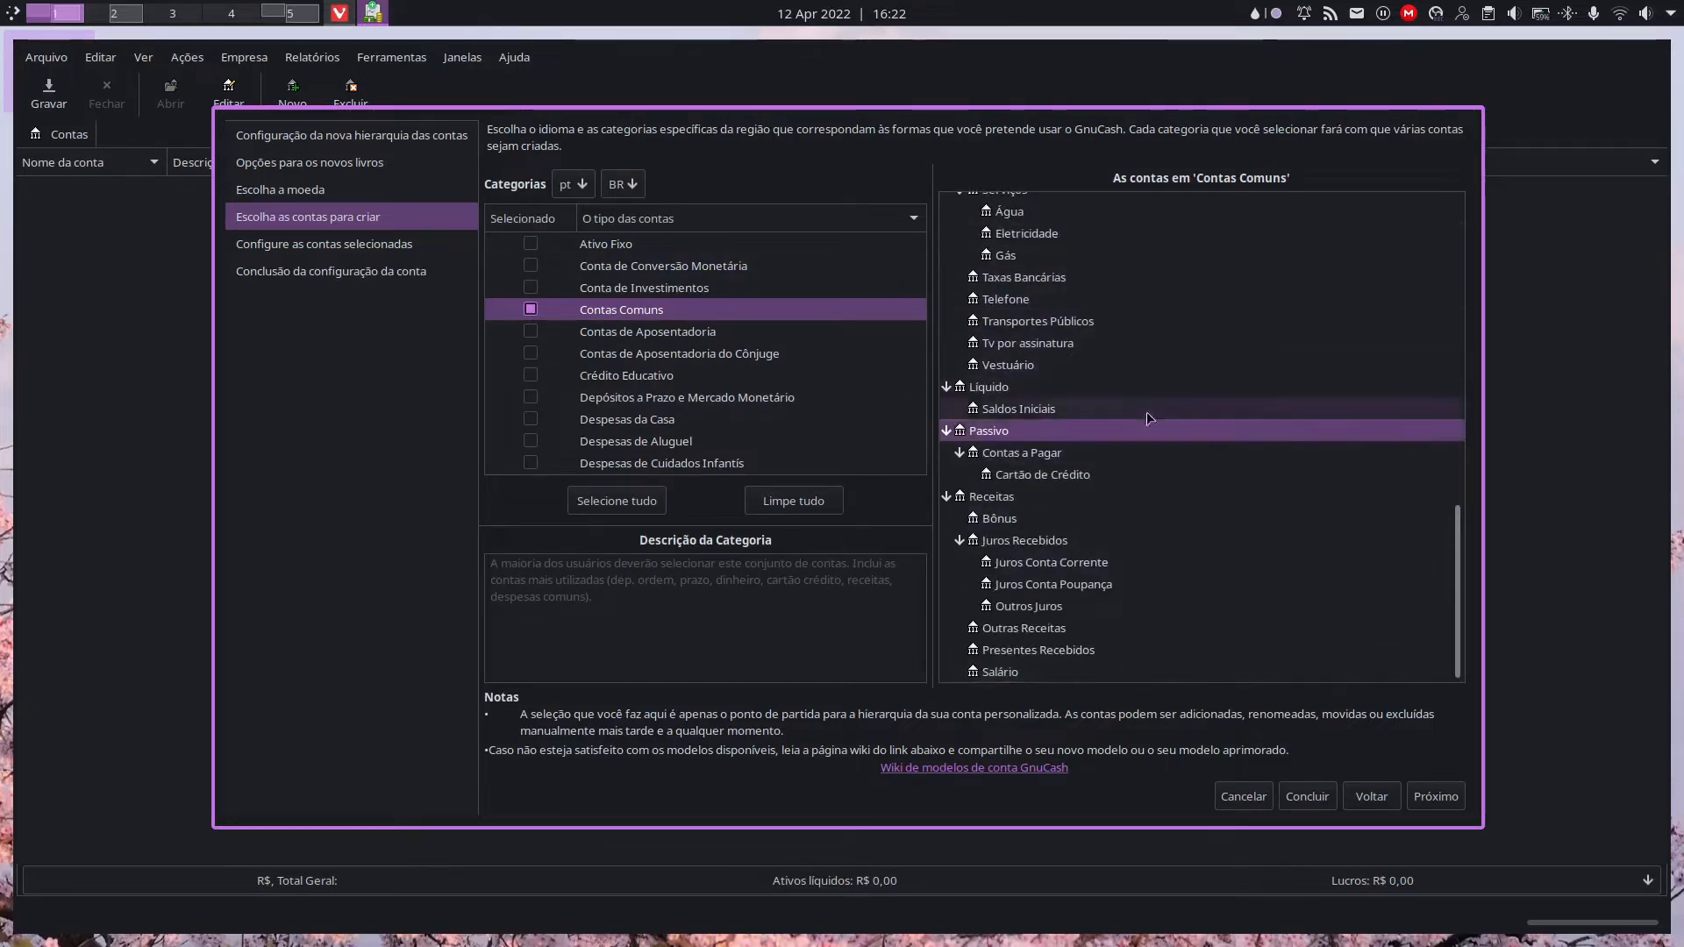
click(1008, 499)
click(1022, 477)
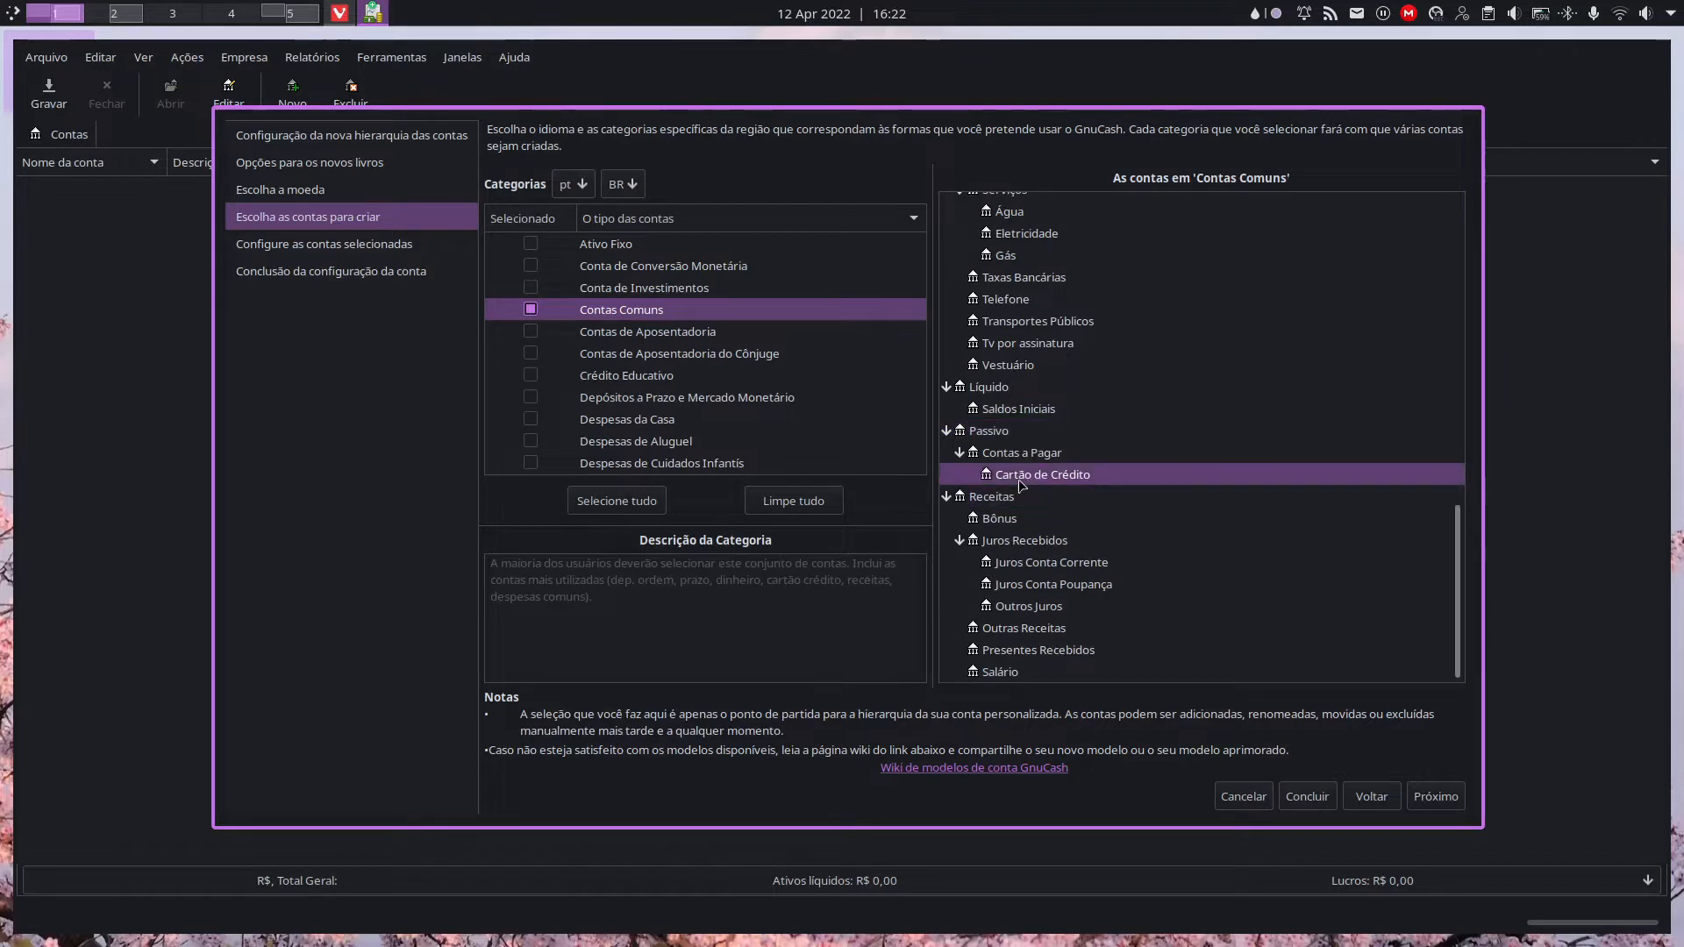
click(1008, 516)
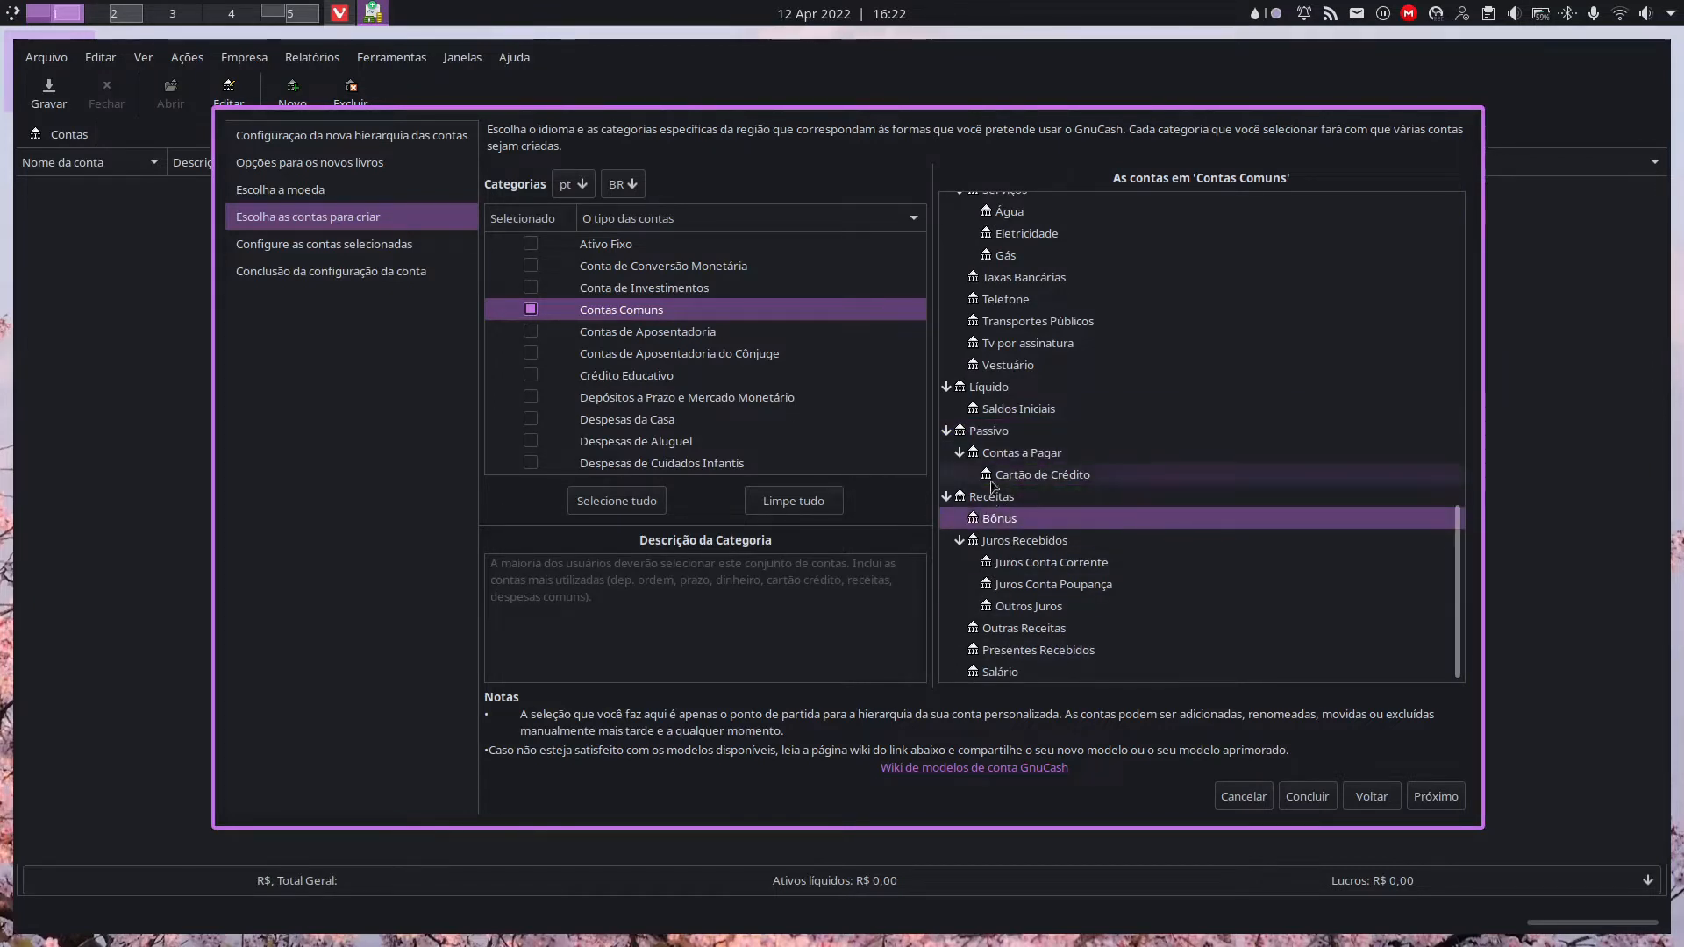
click(1005, 501)
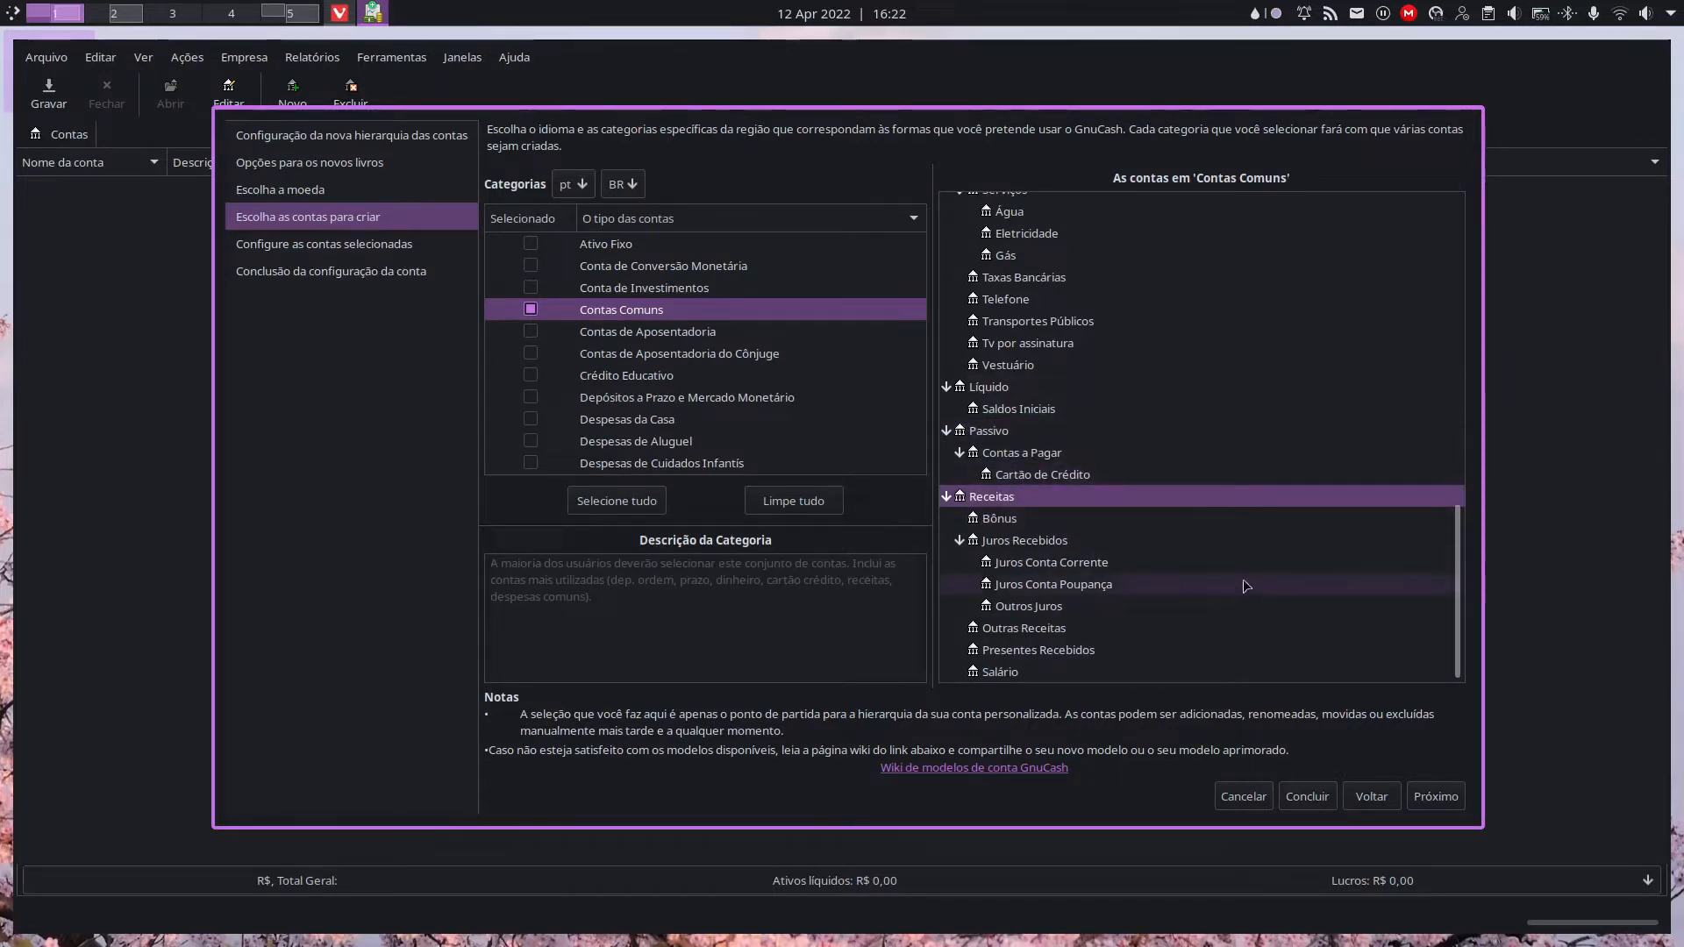
click(1022, 675)
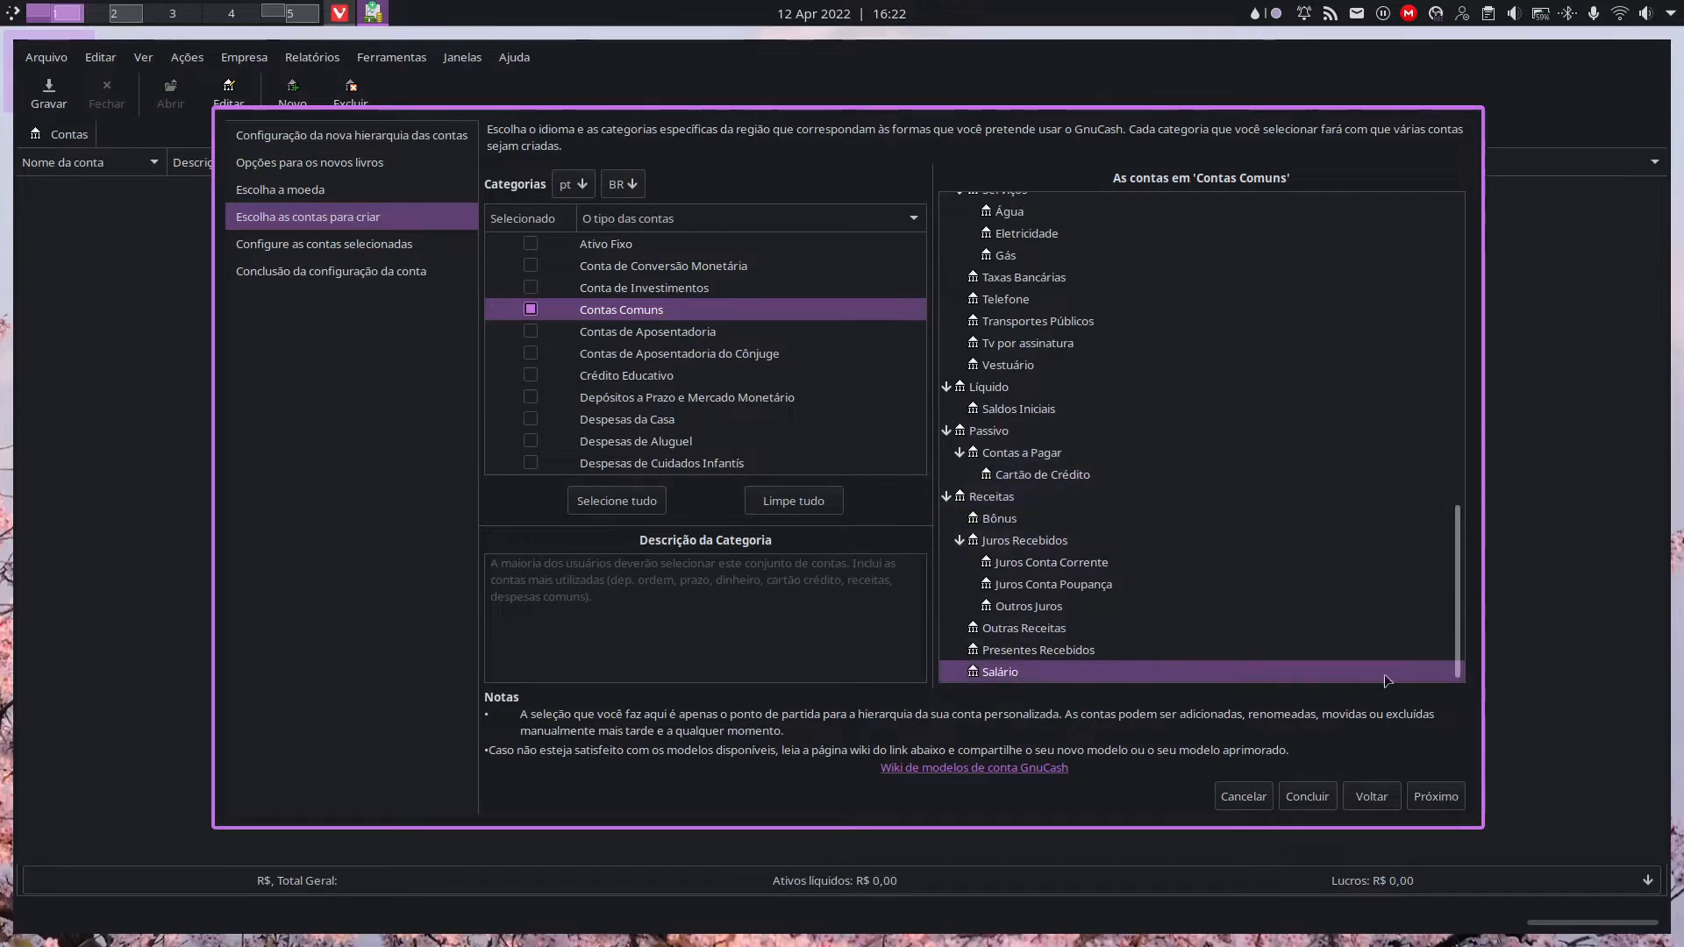
Step: Review the Contas Comuns preview once more and continue to the configuration of the selected accounts
click(1009, 520)
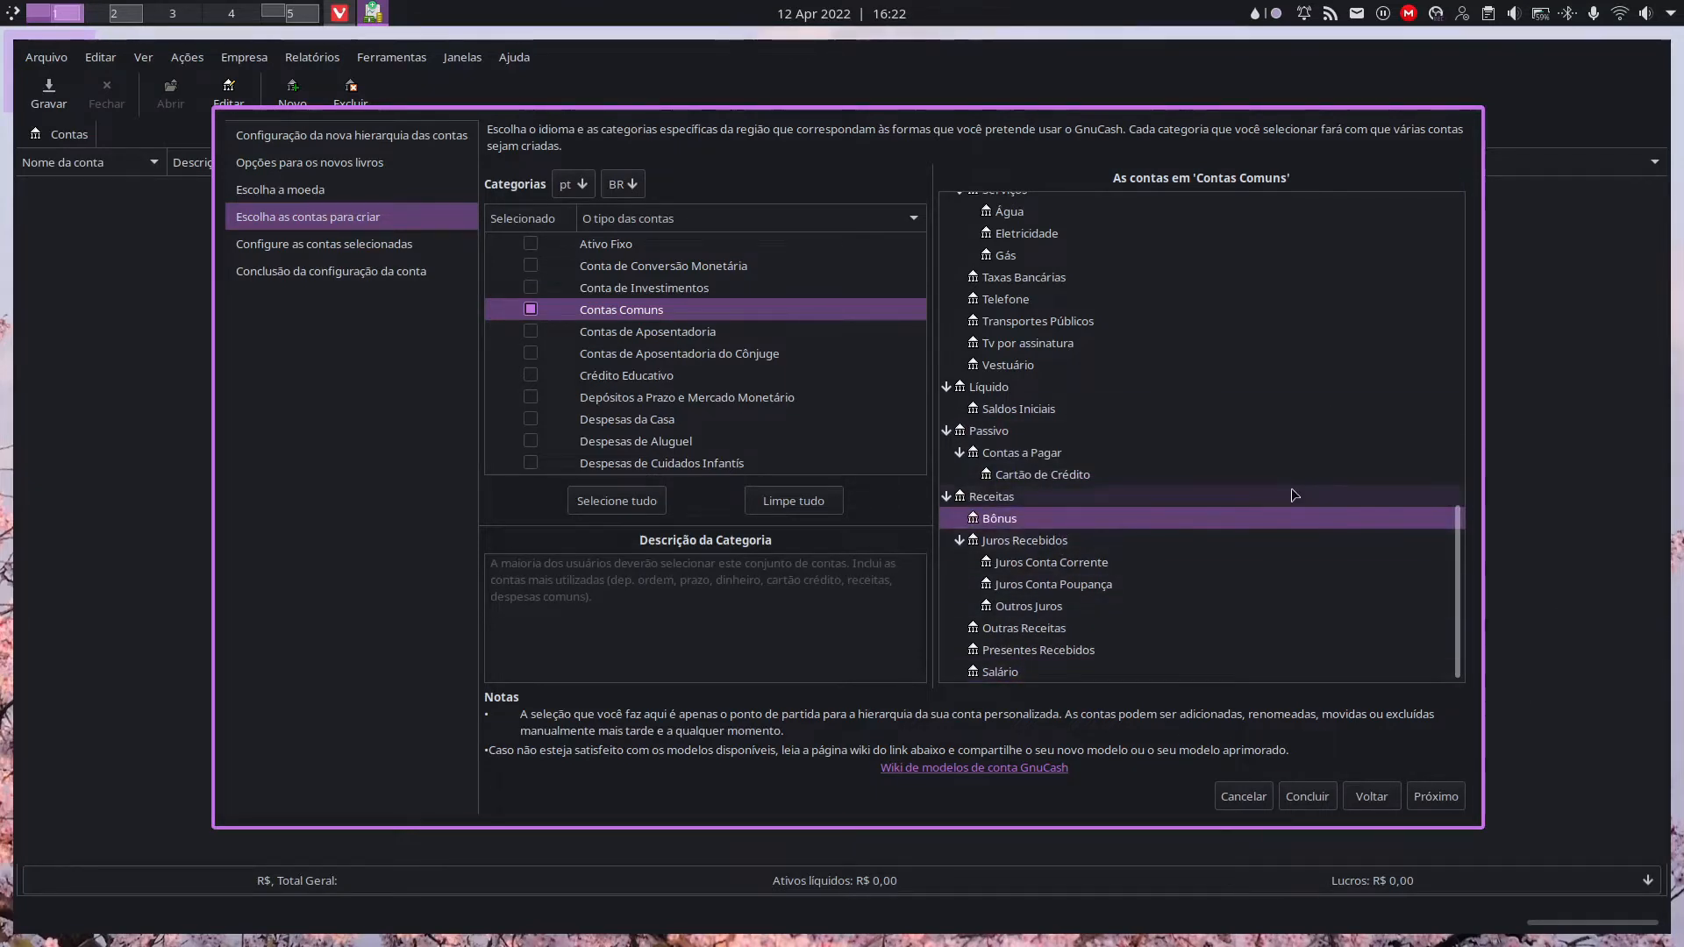
scroll(1316, 489, up, 10)
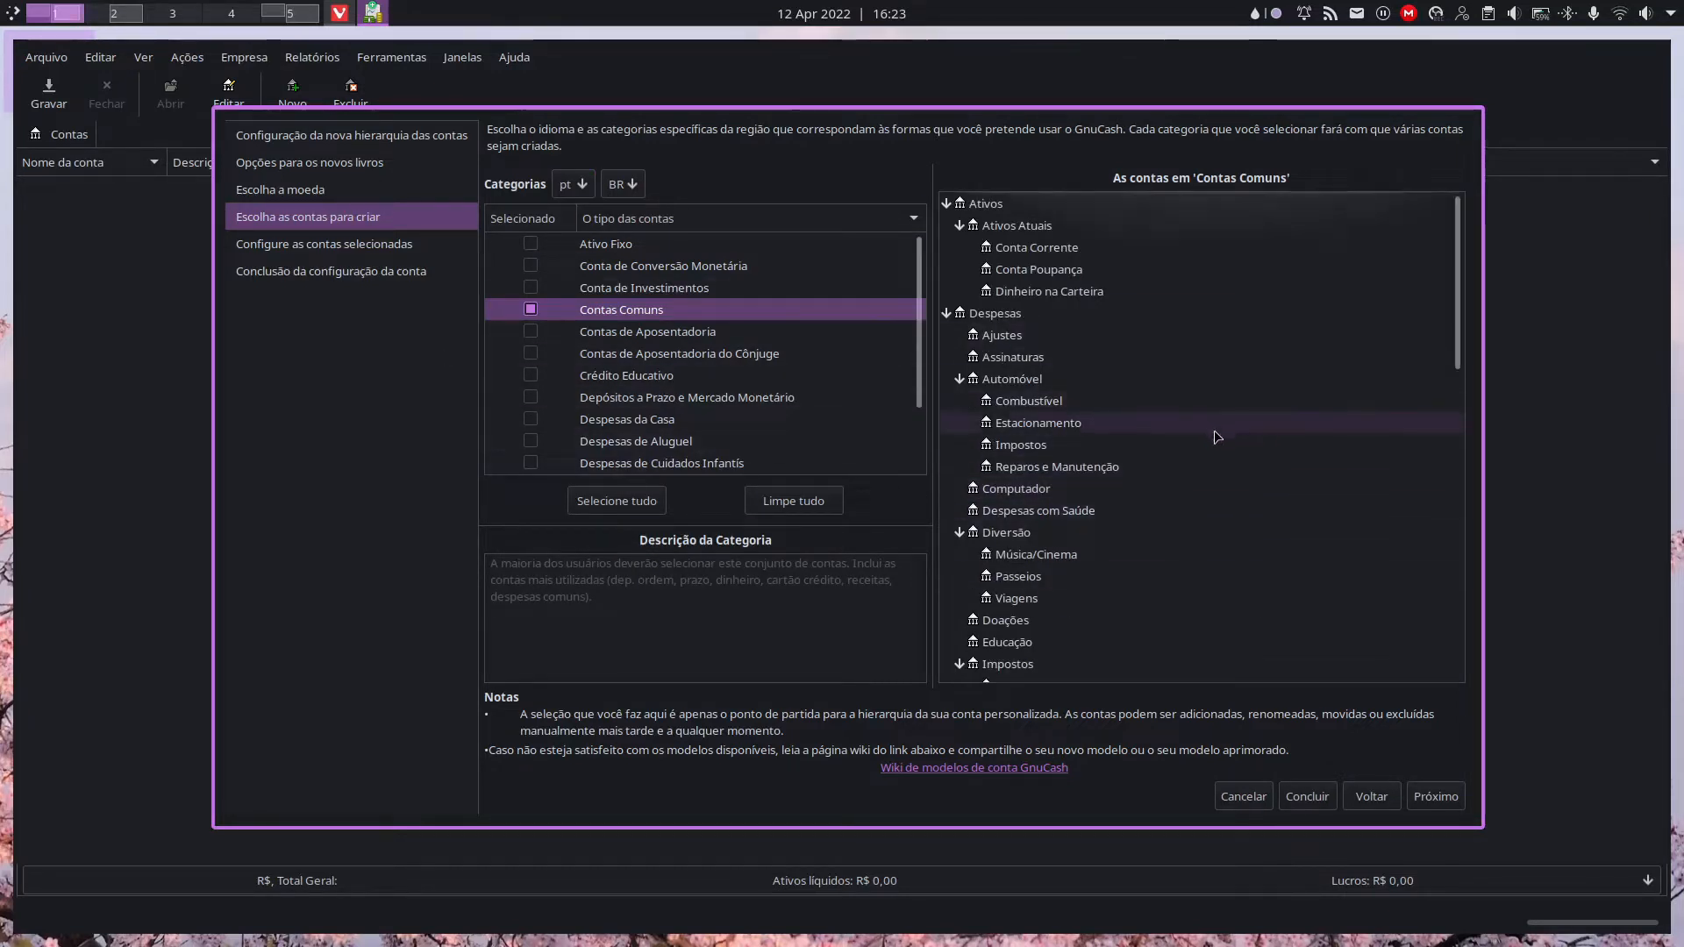
scroll(1213, 436, down, 10)
scroll(1206, 465, up, 5)
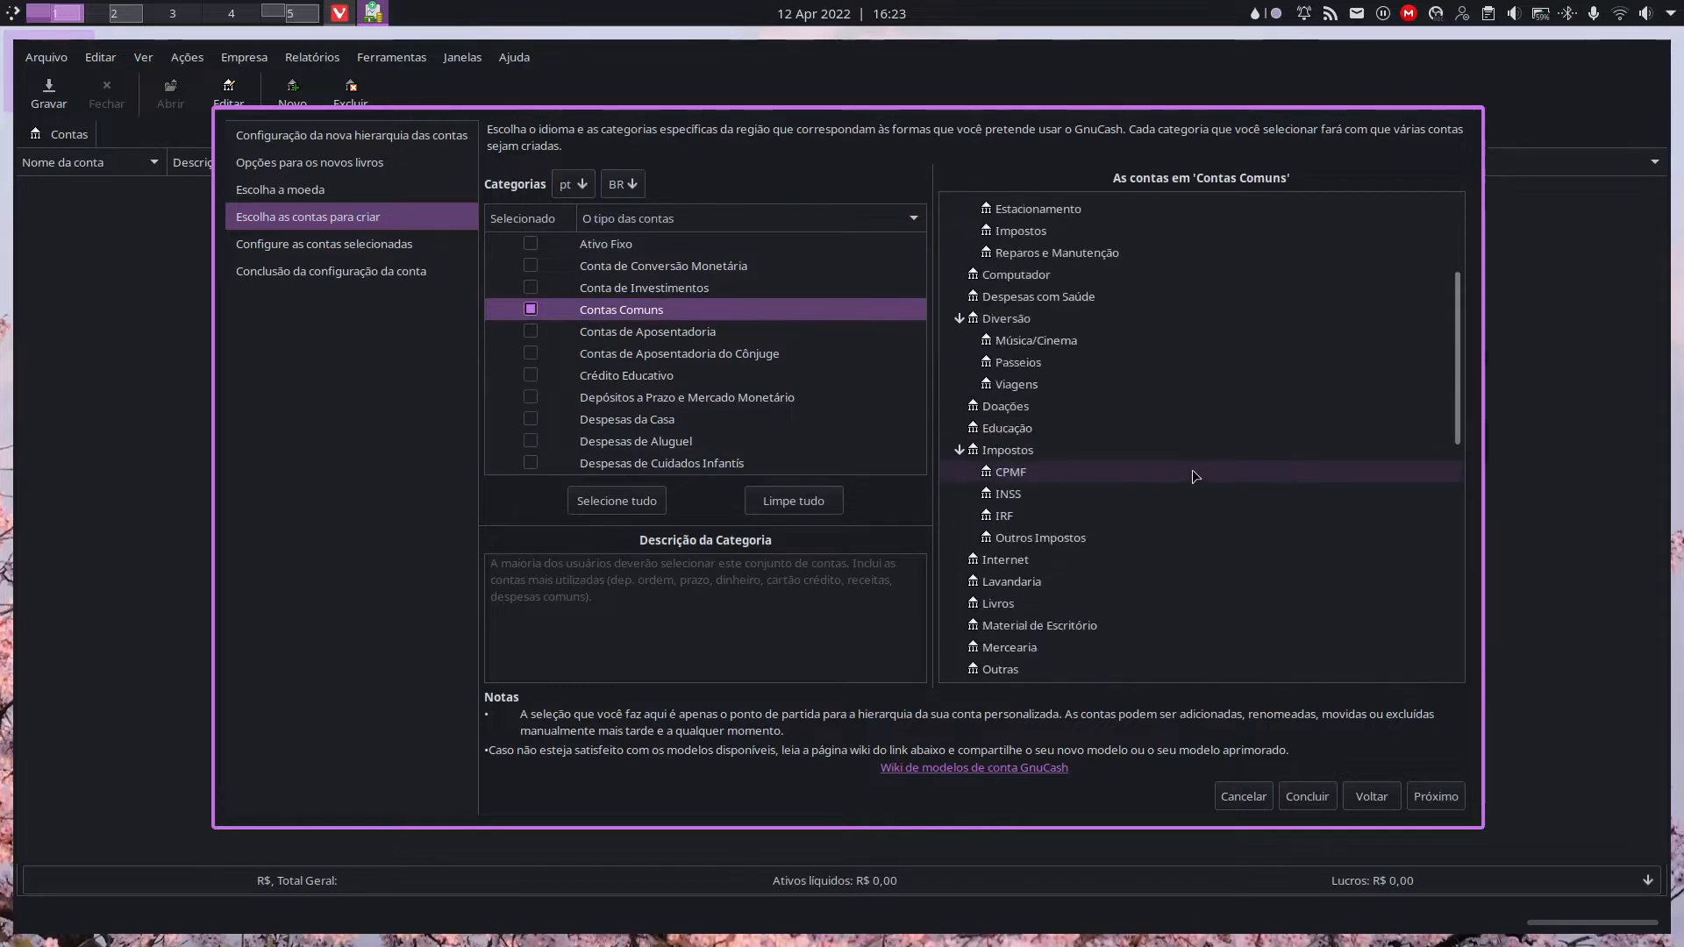
scroll(1195, 478, up, 3)
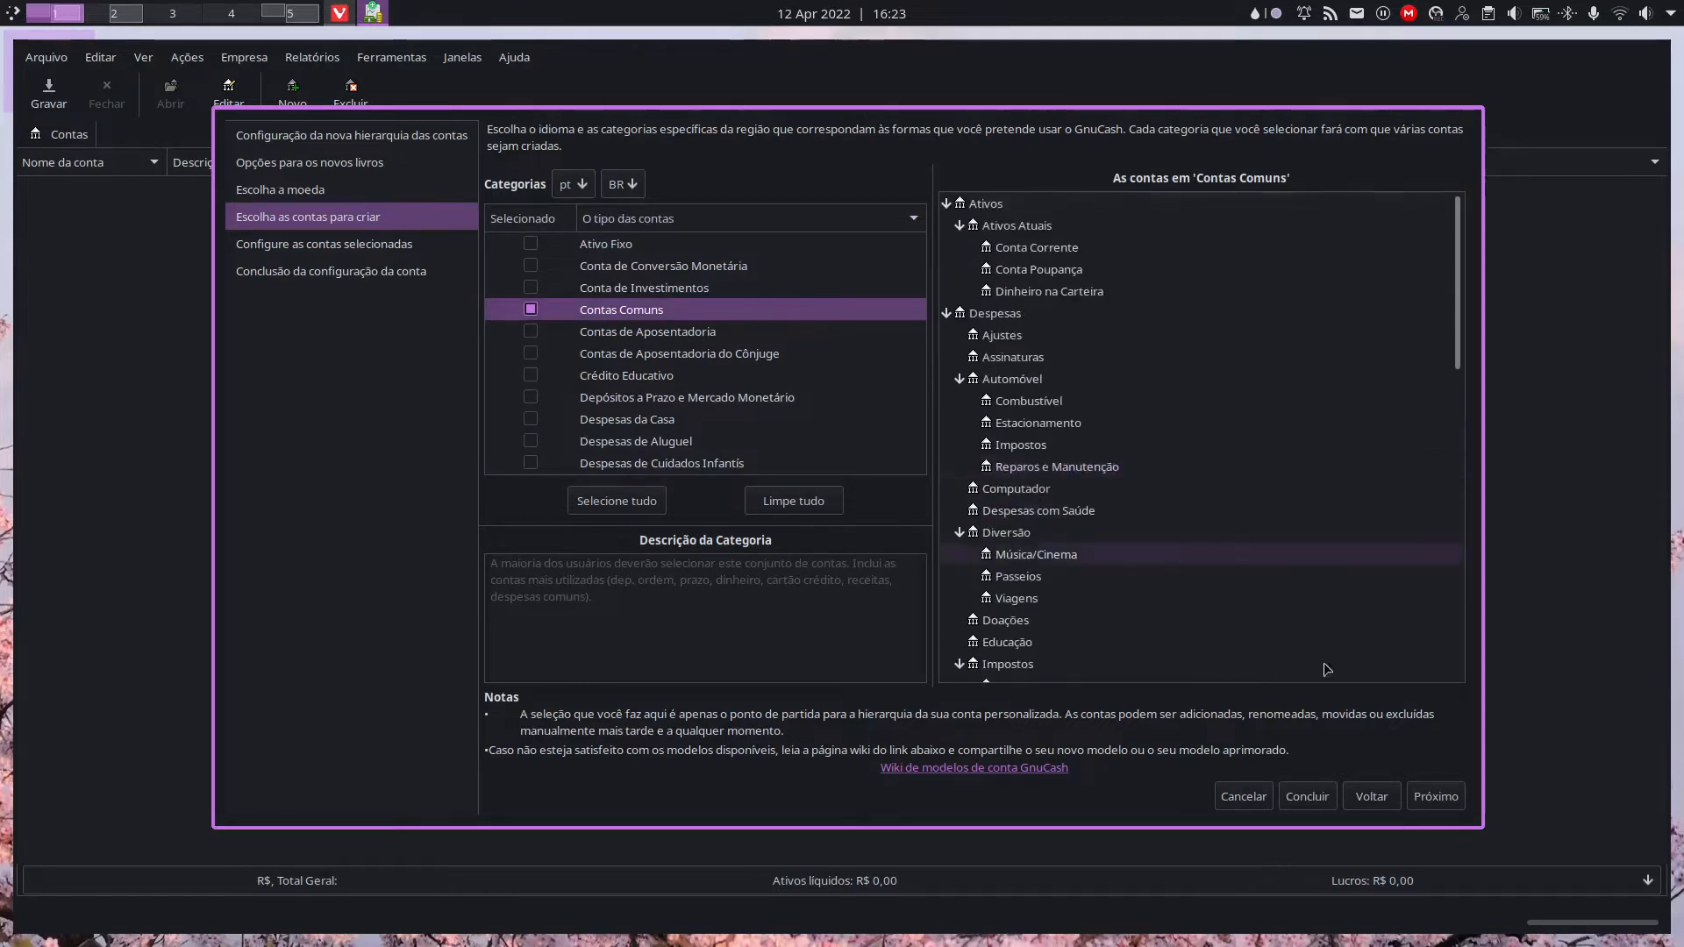
click(1438, 796)
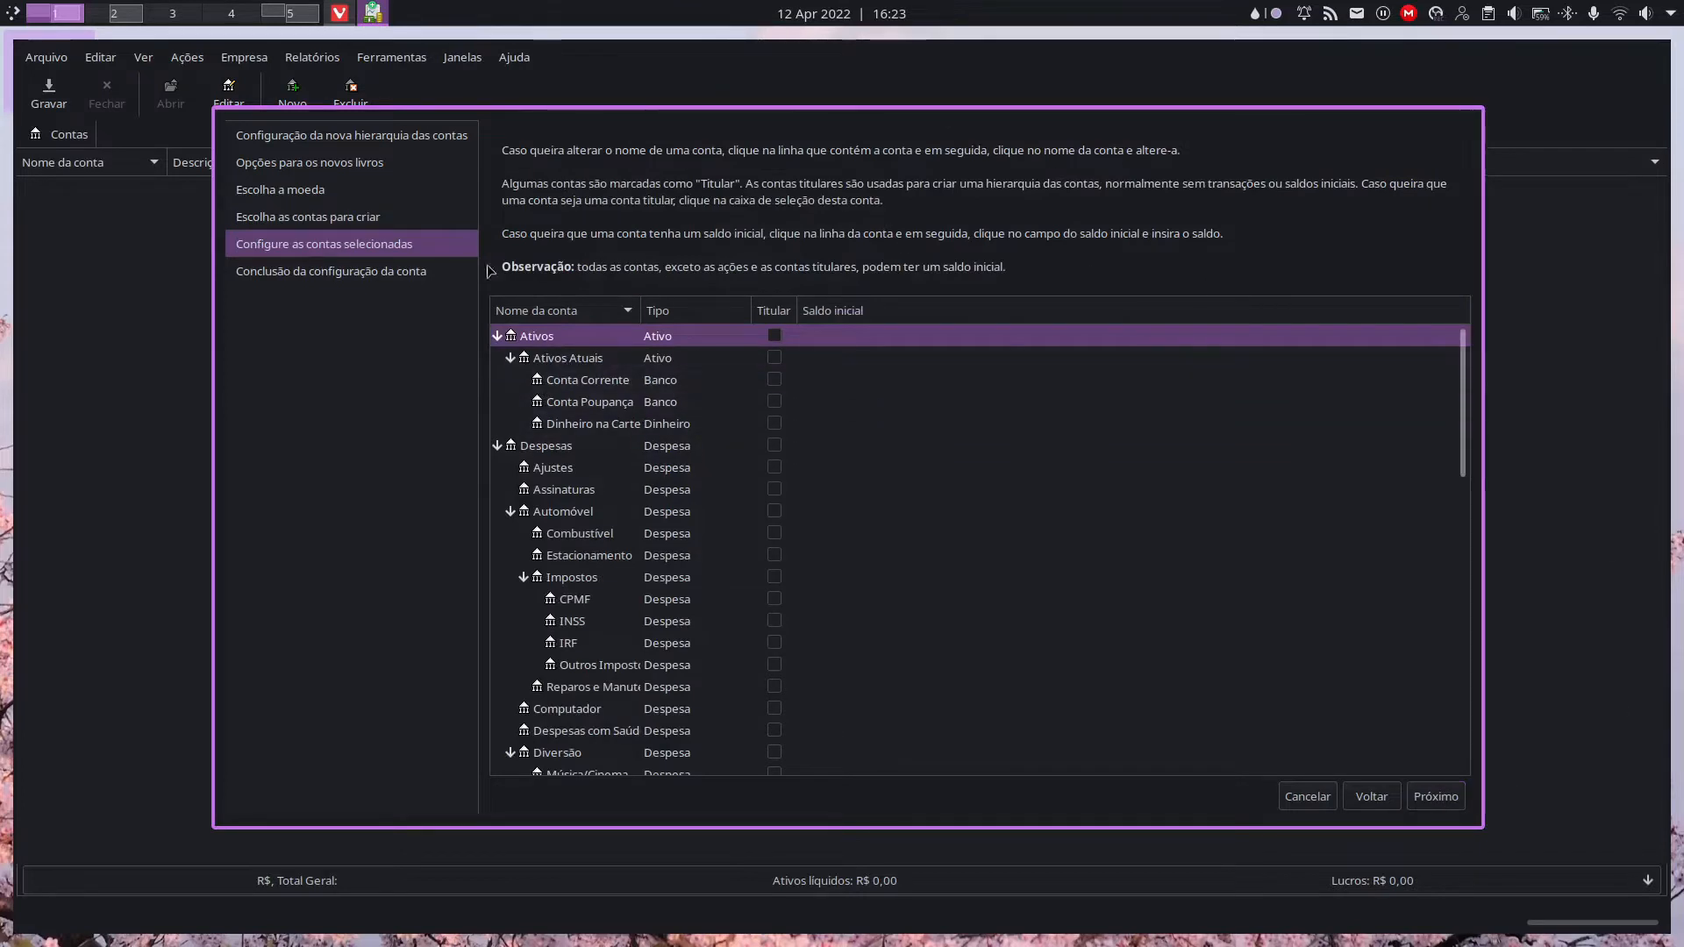
Step: Widen the account name column in the list of selected accounts so that long names fit
scroll(913, 434, down, 6)
scroll(913, 442, down, 5)
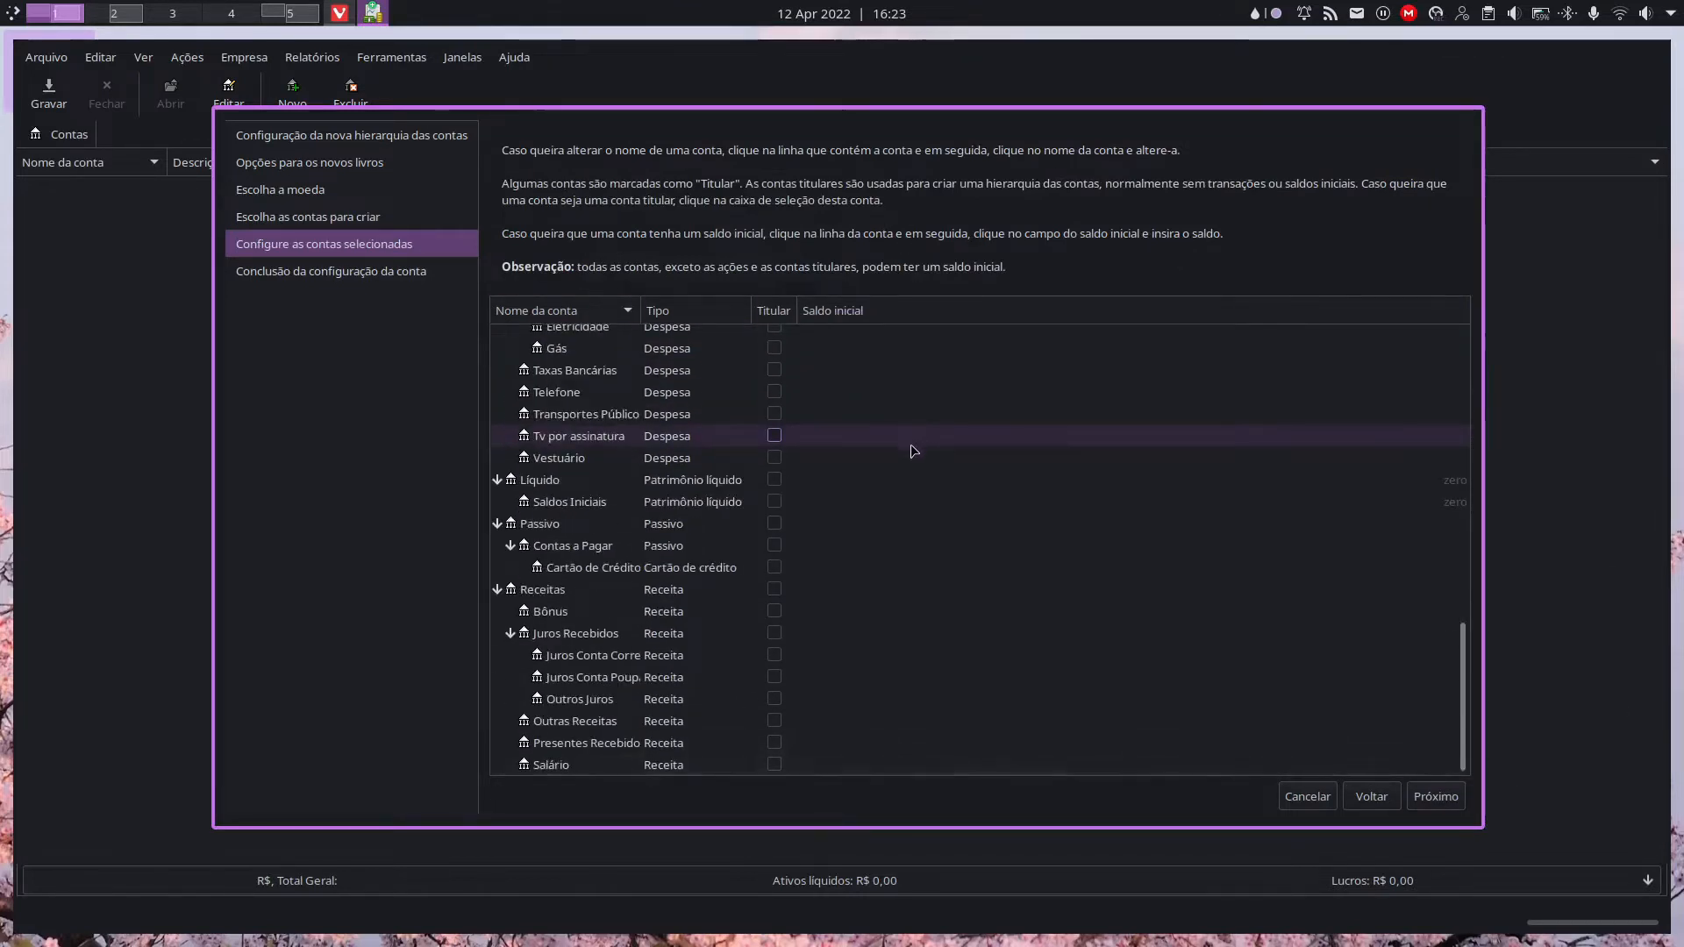
scroll(901, 443, up, 10)
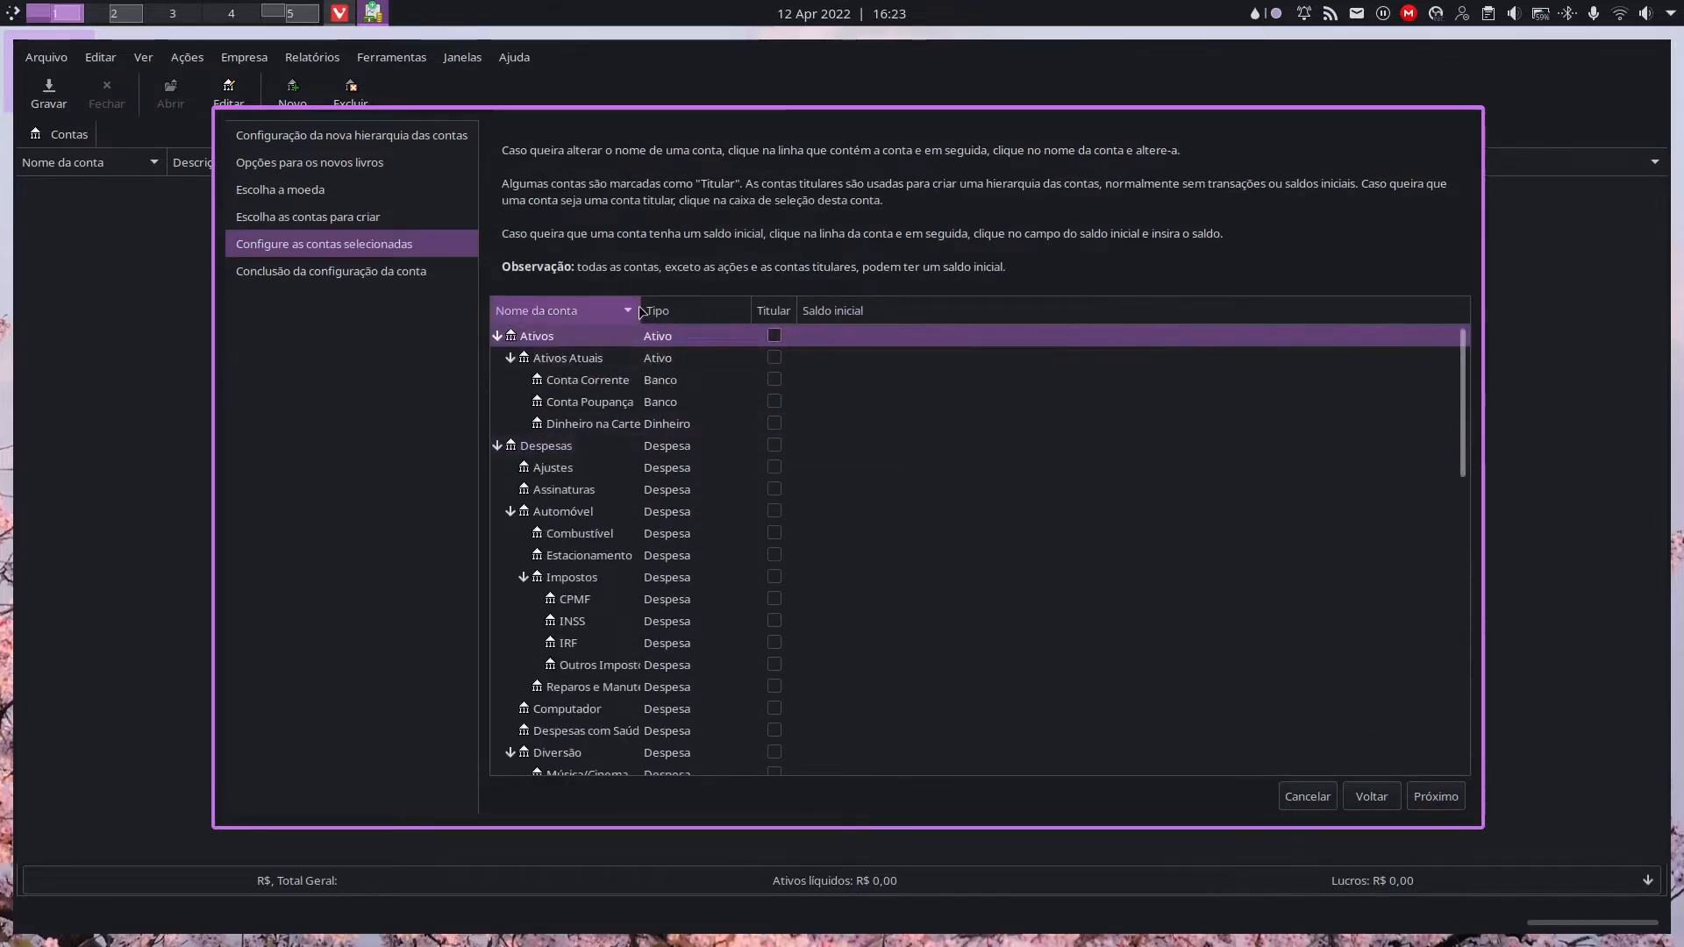
drag(640, 310, 709, 310)
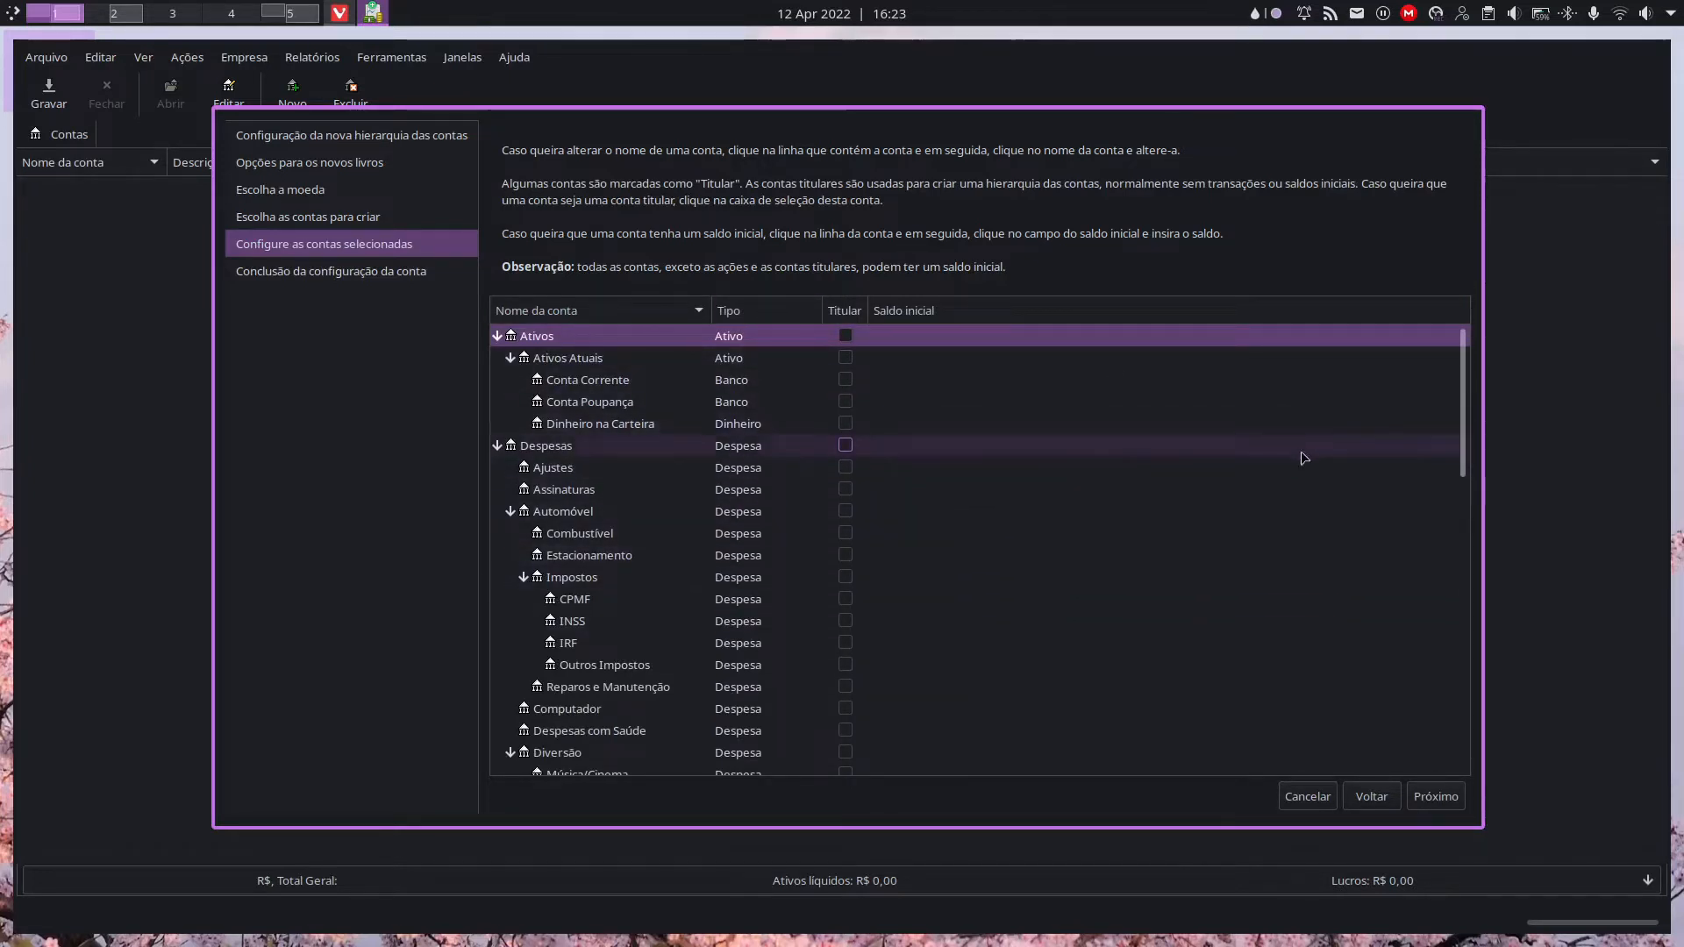
Step: Review the selected accounts, leave them without placeholders or opening balances, and apply the assistant to create them
scroll(1248, 448, down, 10)
scroll(1289, 493, up, 4)
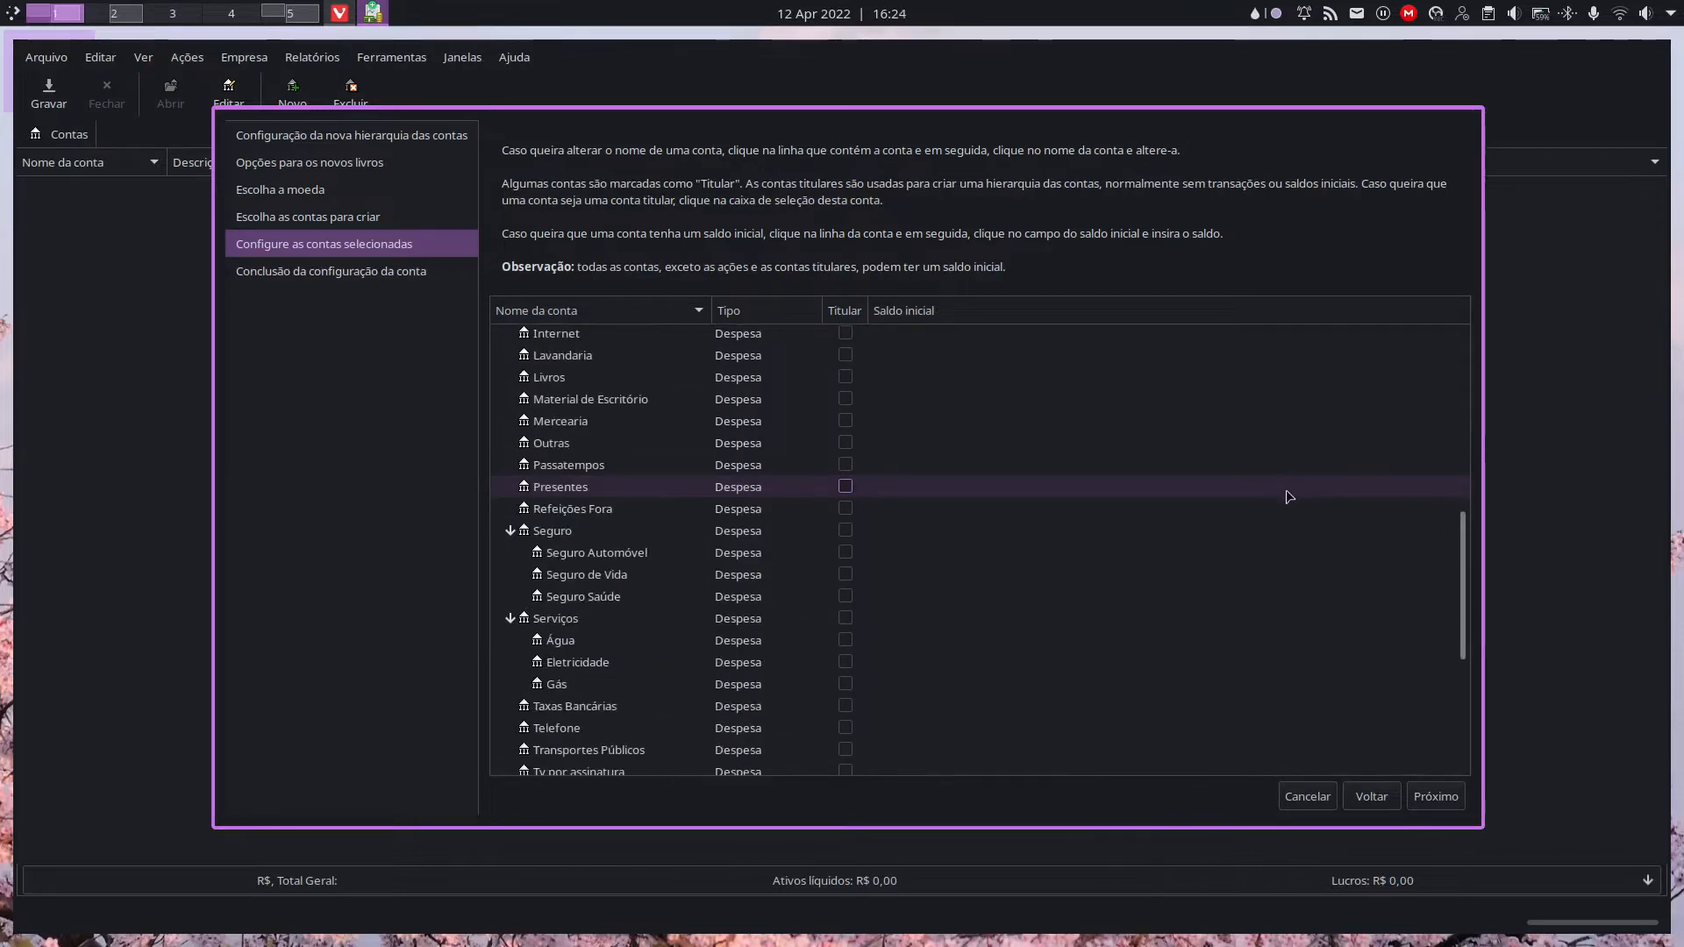
scroll(1286, 495, down, 5)
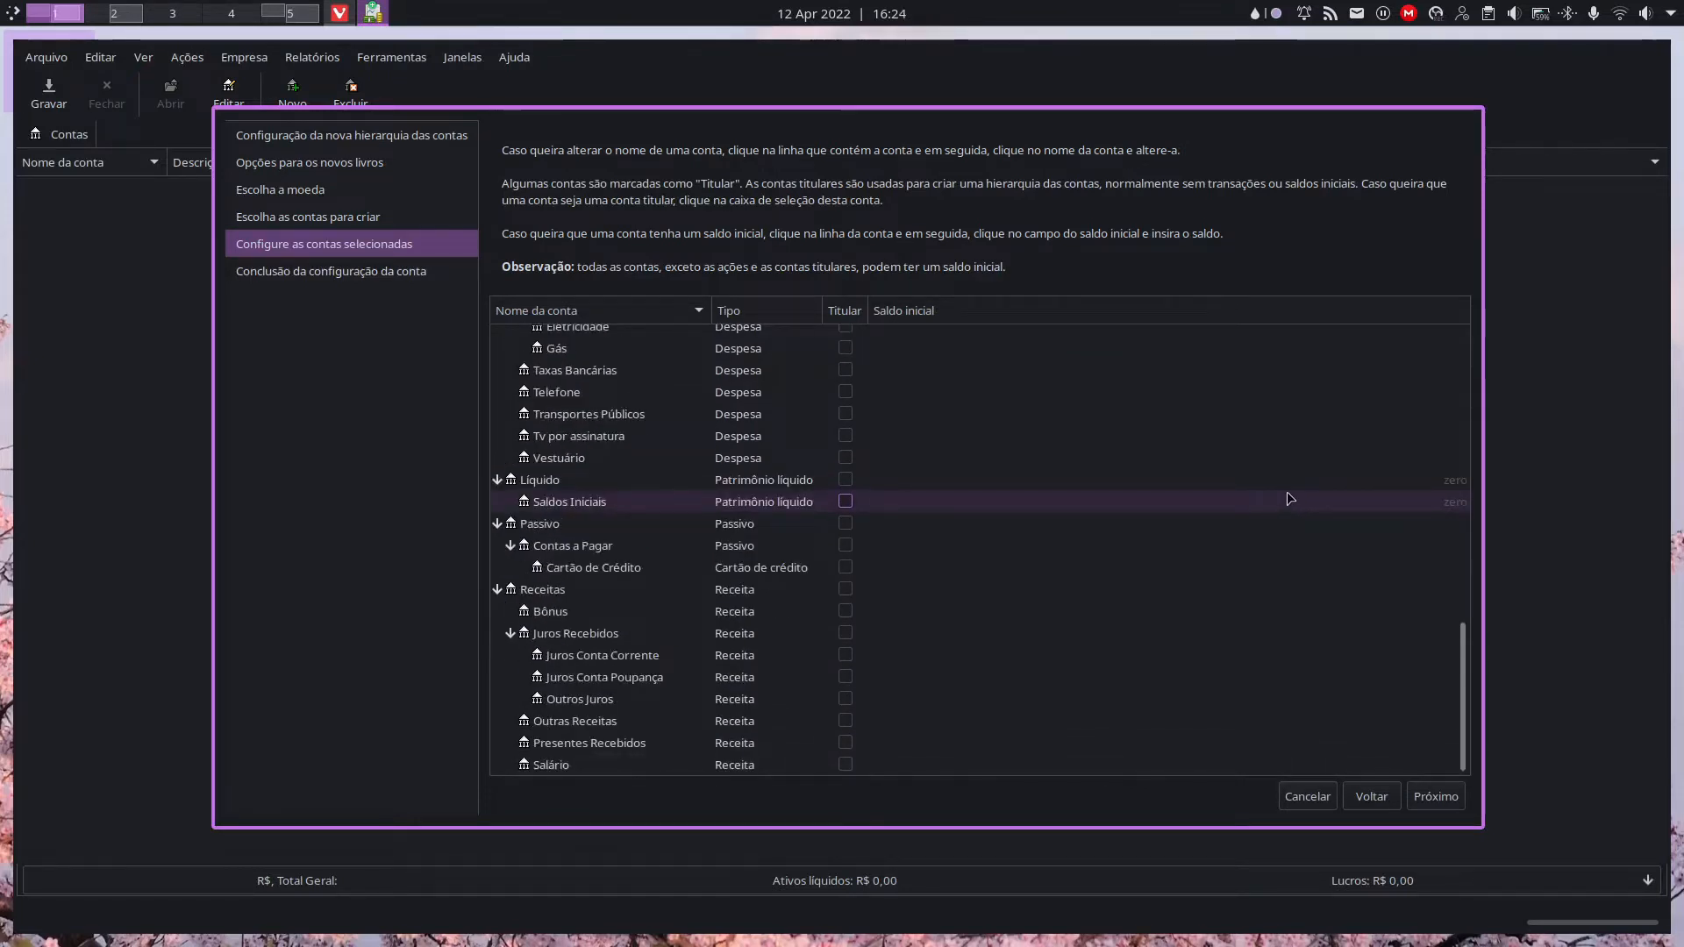
scroll(1284, 501, up, 10)
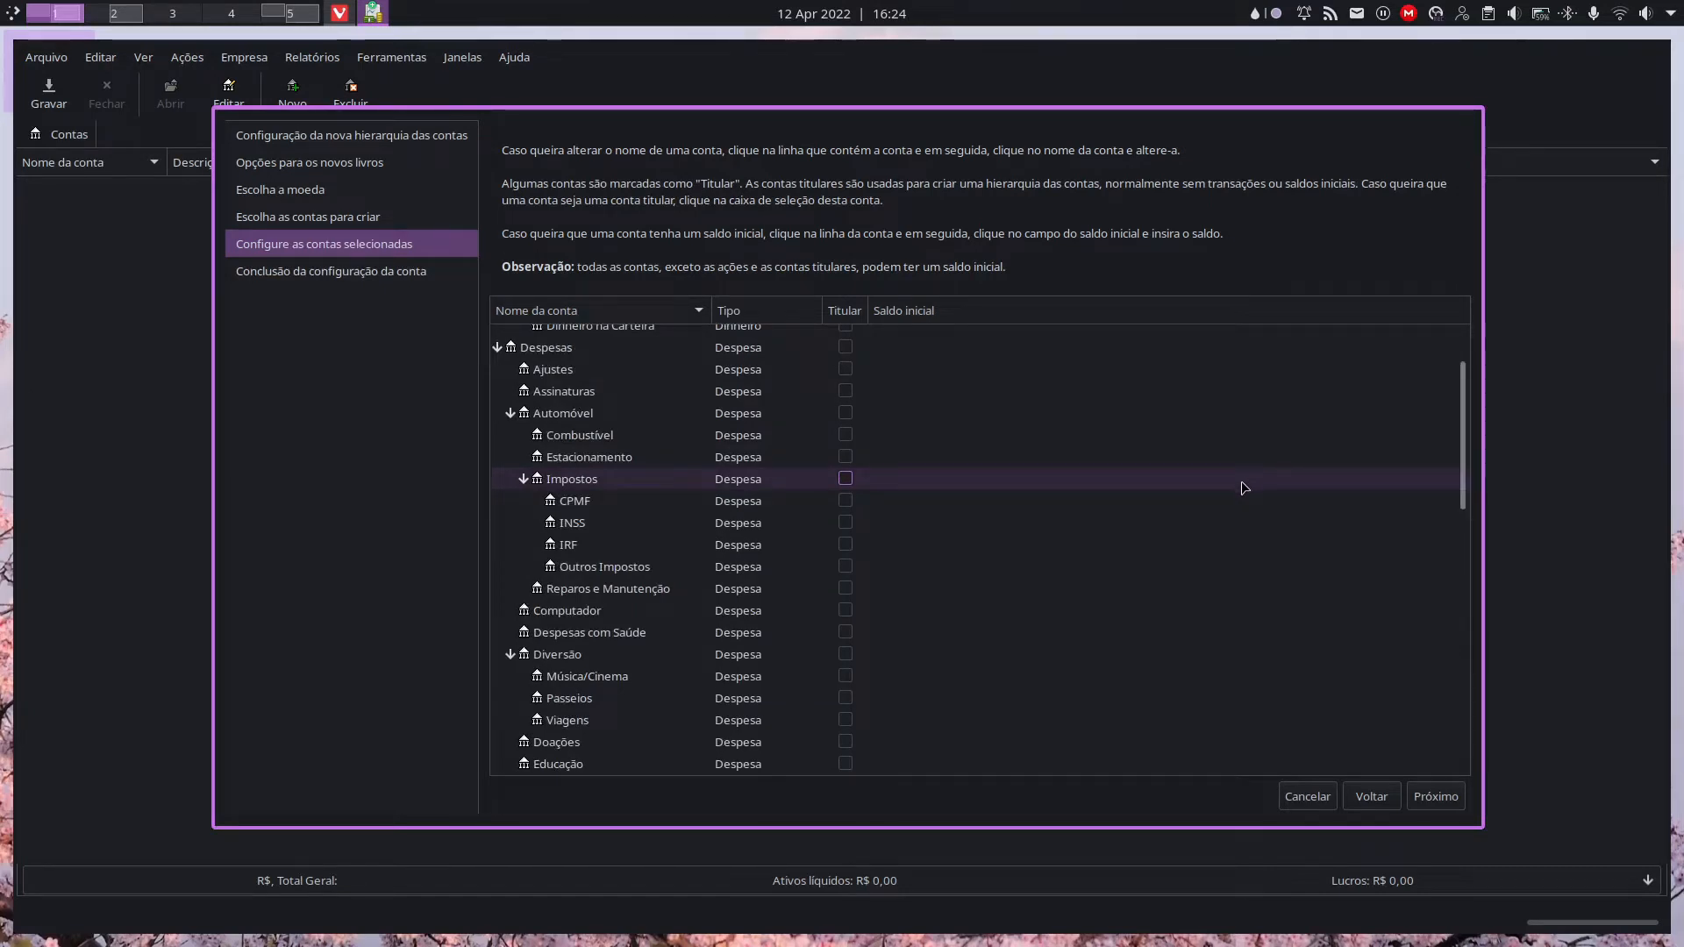
scroll(1240, 481, up, 2)
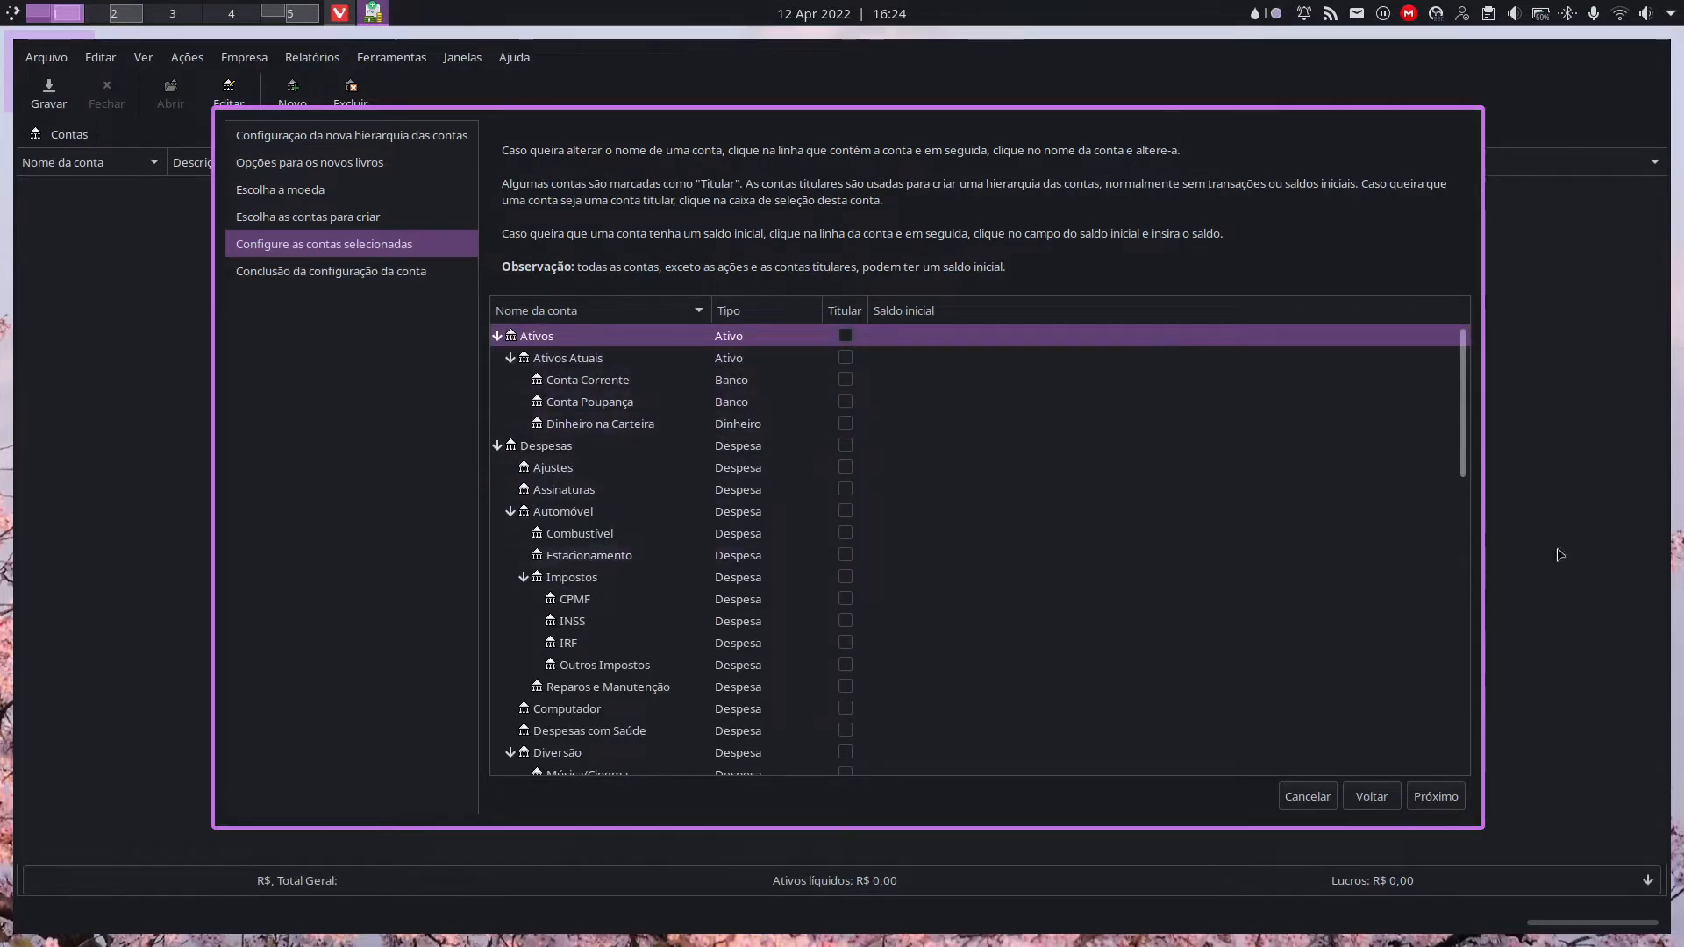
scroll(1213, 627, down, 10)
scroll(1176, 631, up, 10)
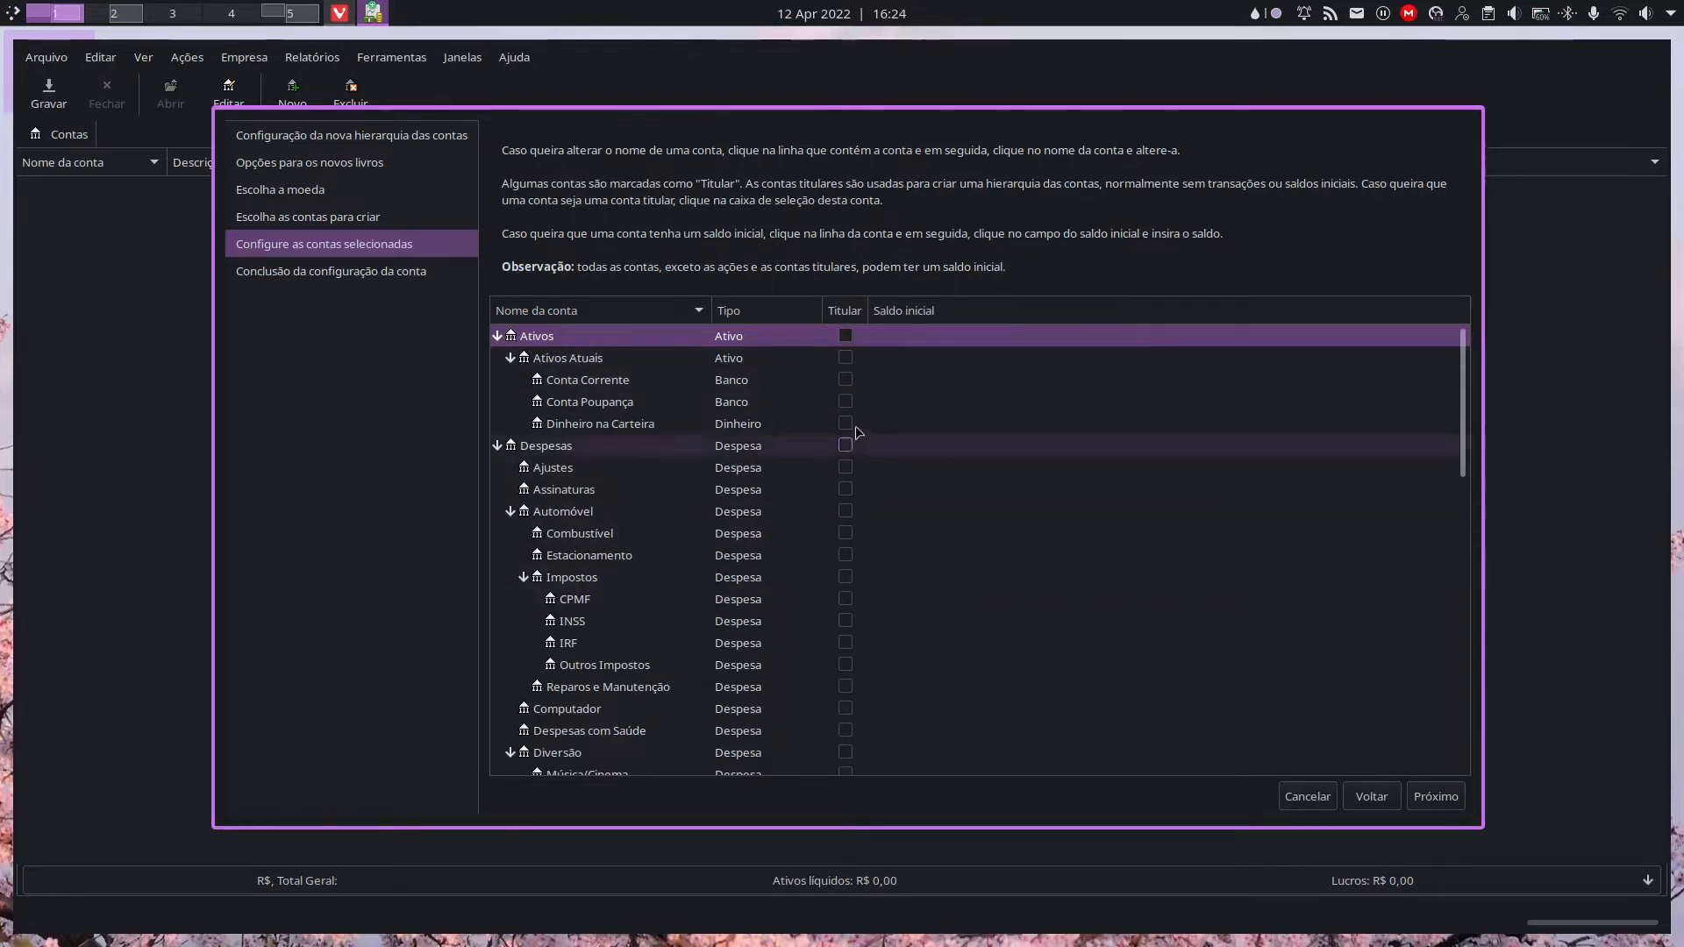
click(1456, 796)
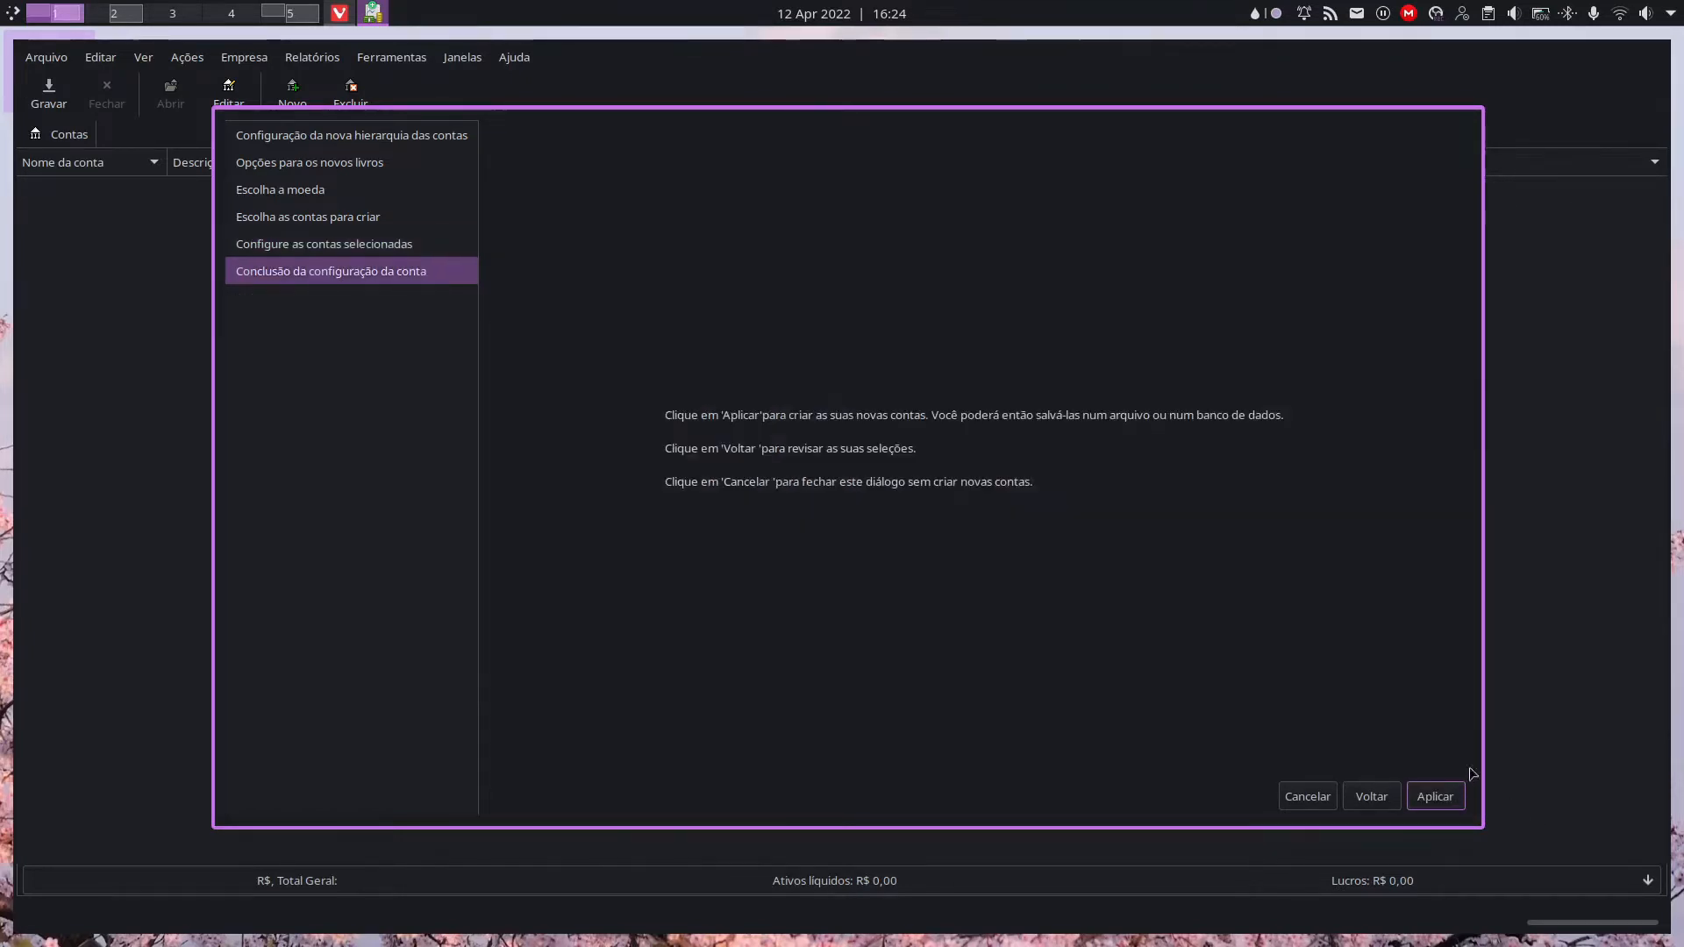
click(1443, 805)
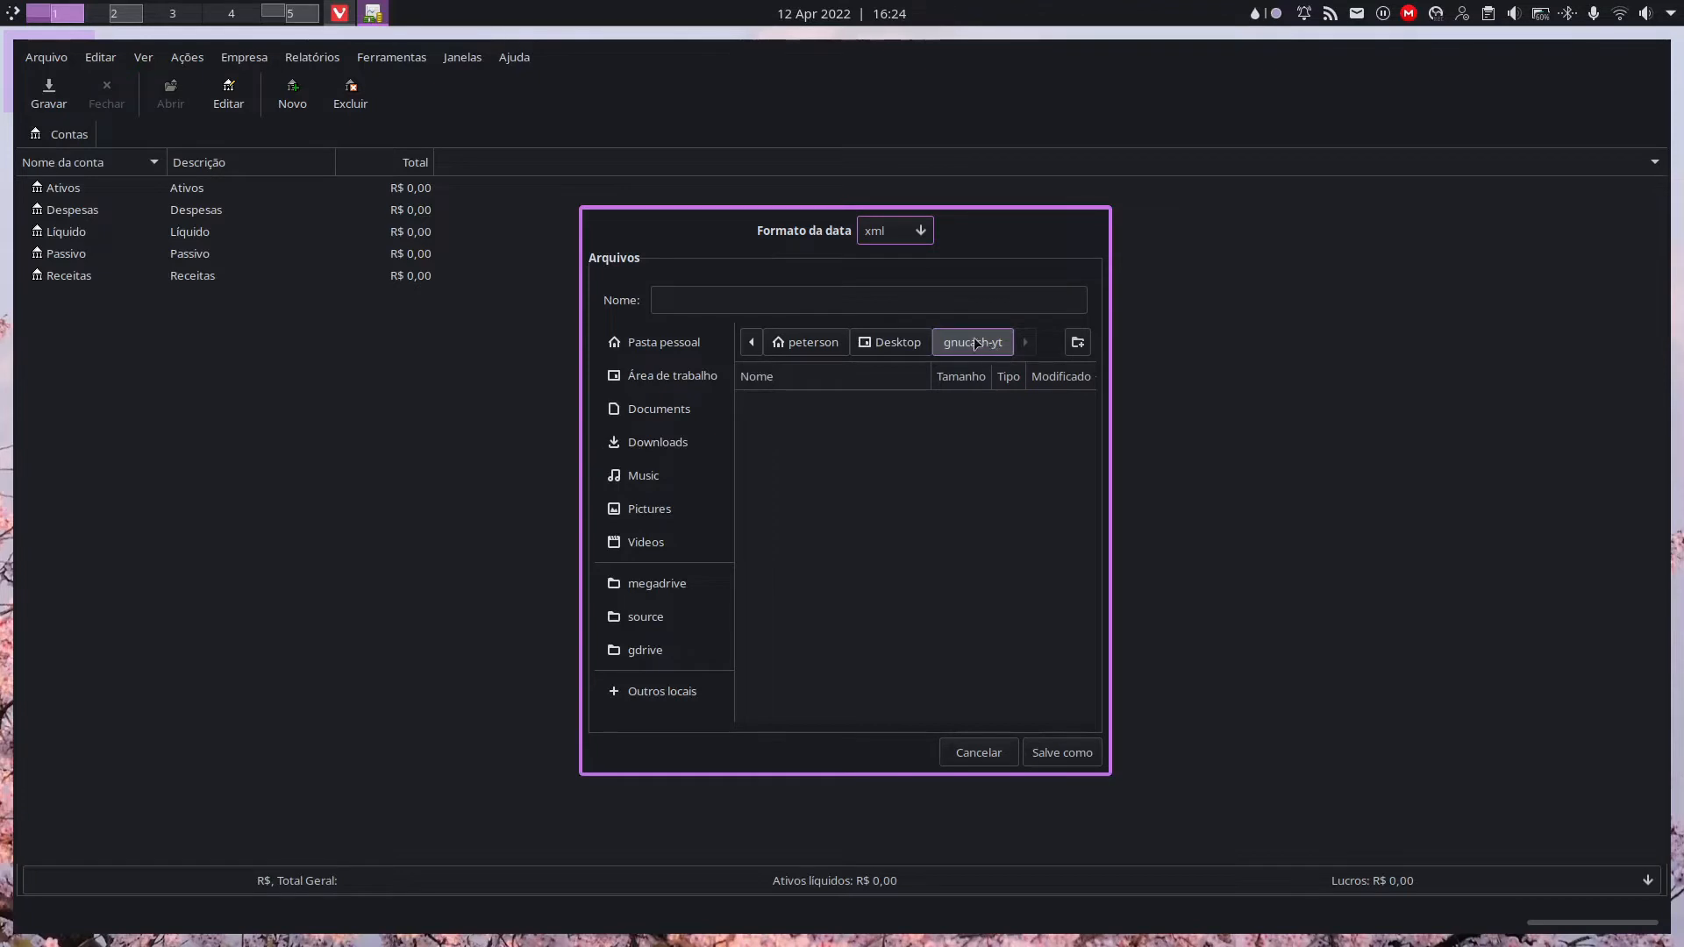
Step: Examine the available data formats for saving (mysql, postgres, sqlite3 and xml), keeping xml selected
click(921, 232)
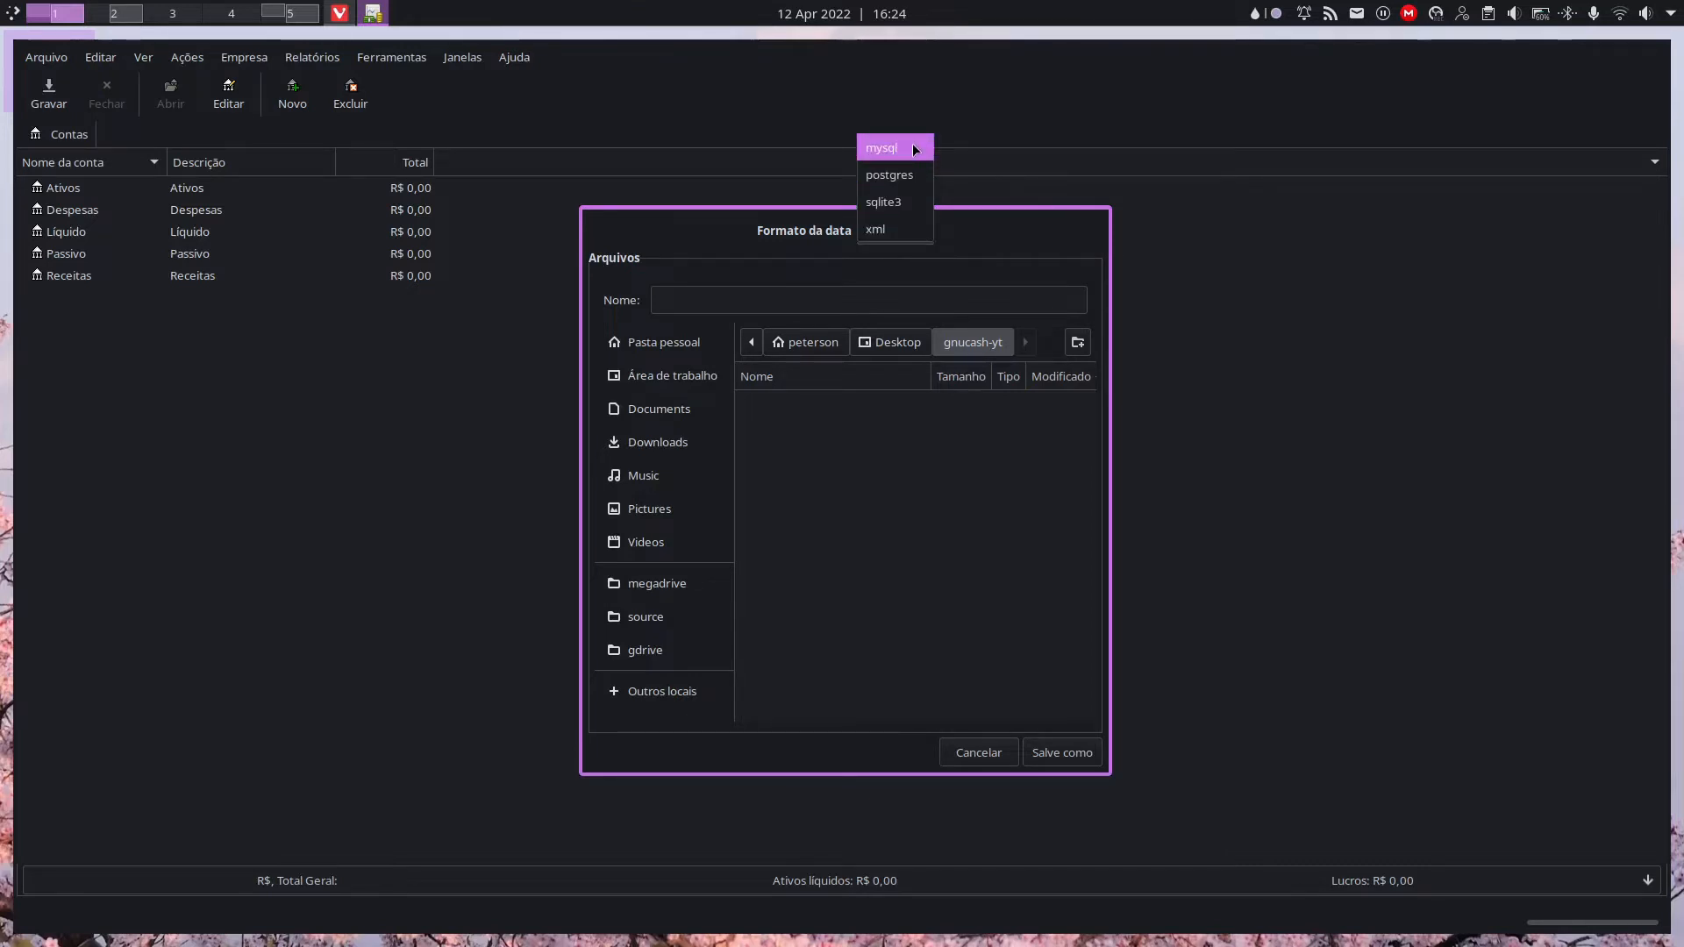
click(918, 235)
click(913, 240)
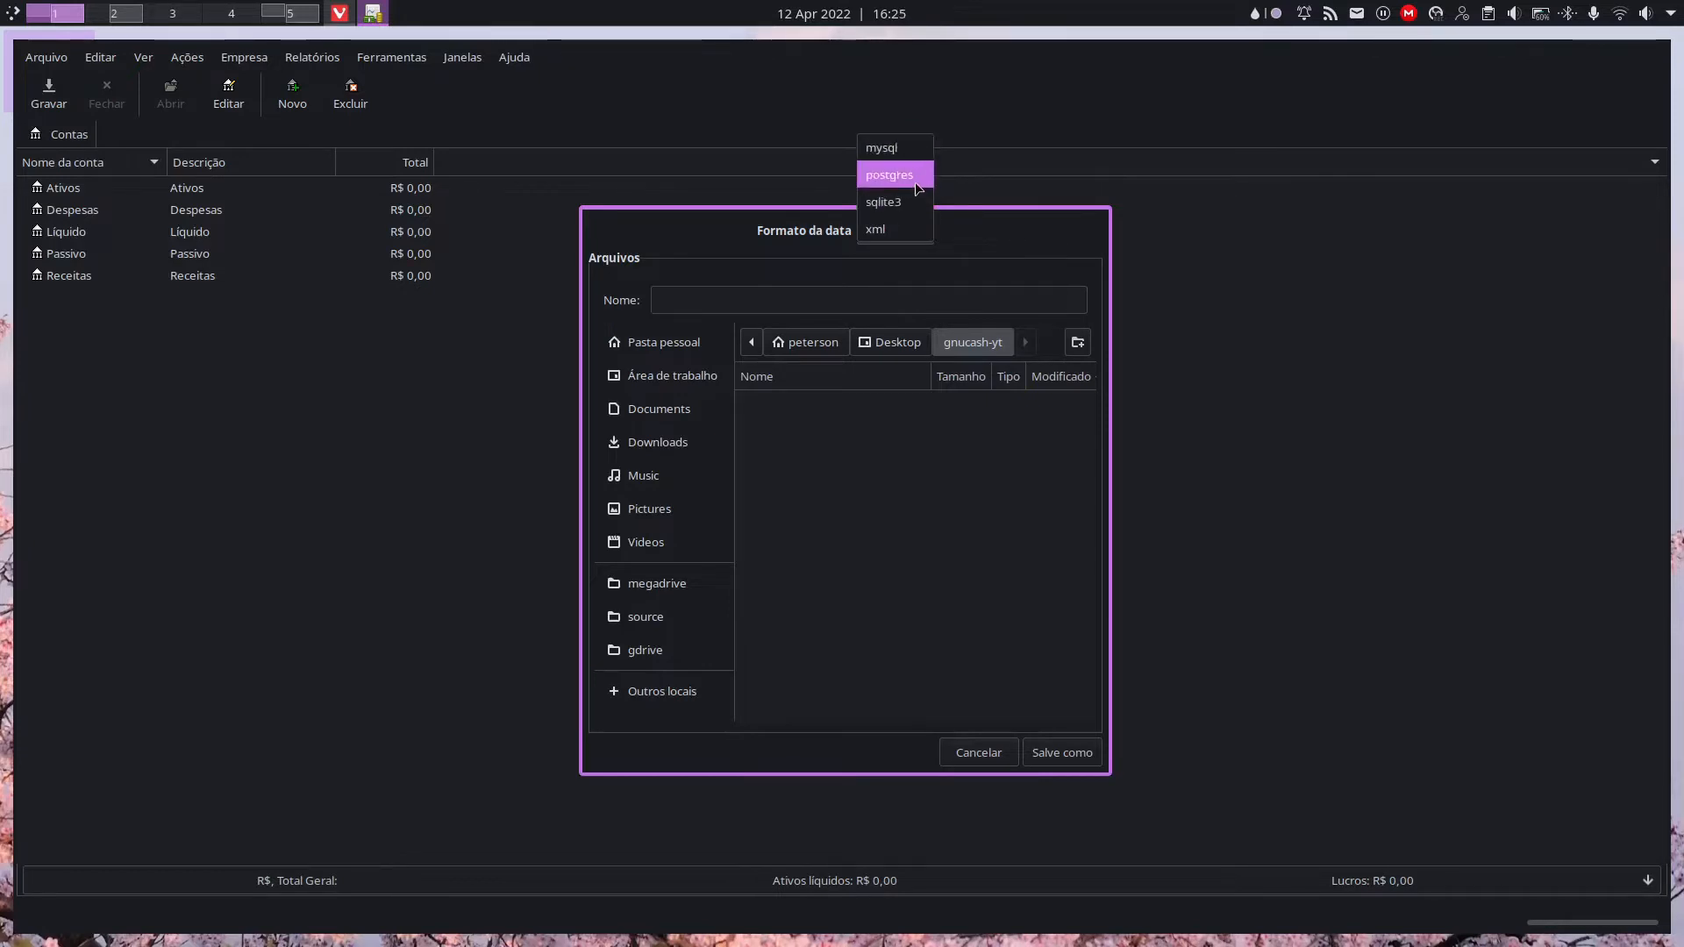
click(970, 237)
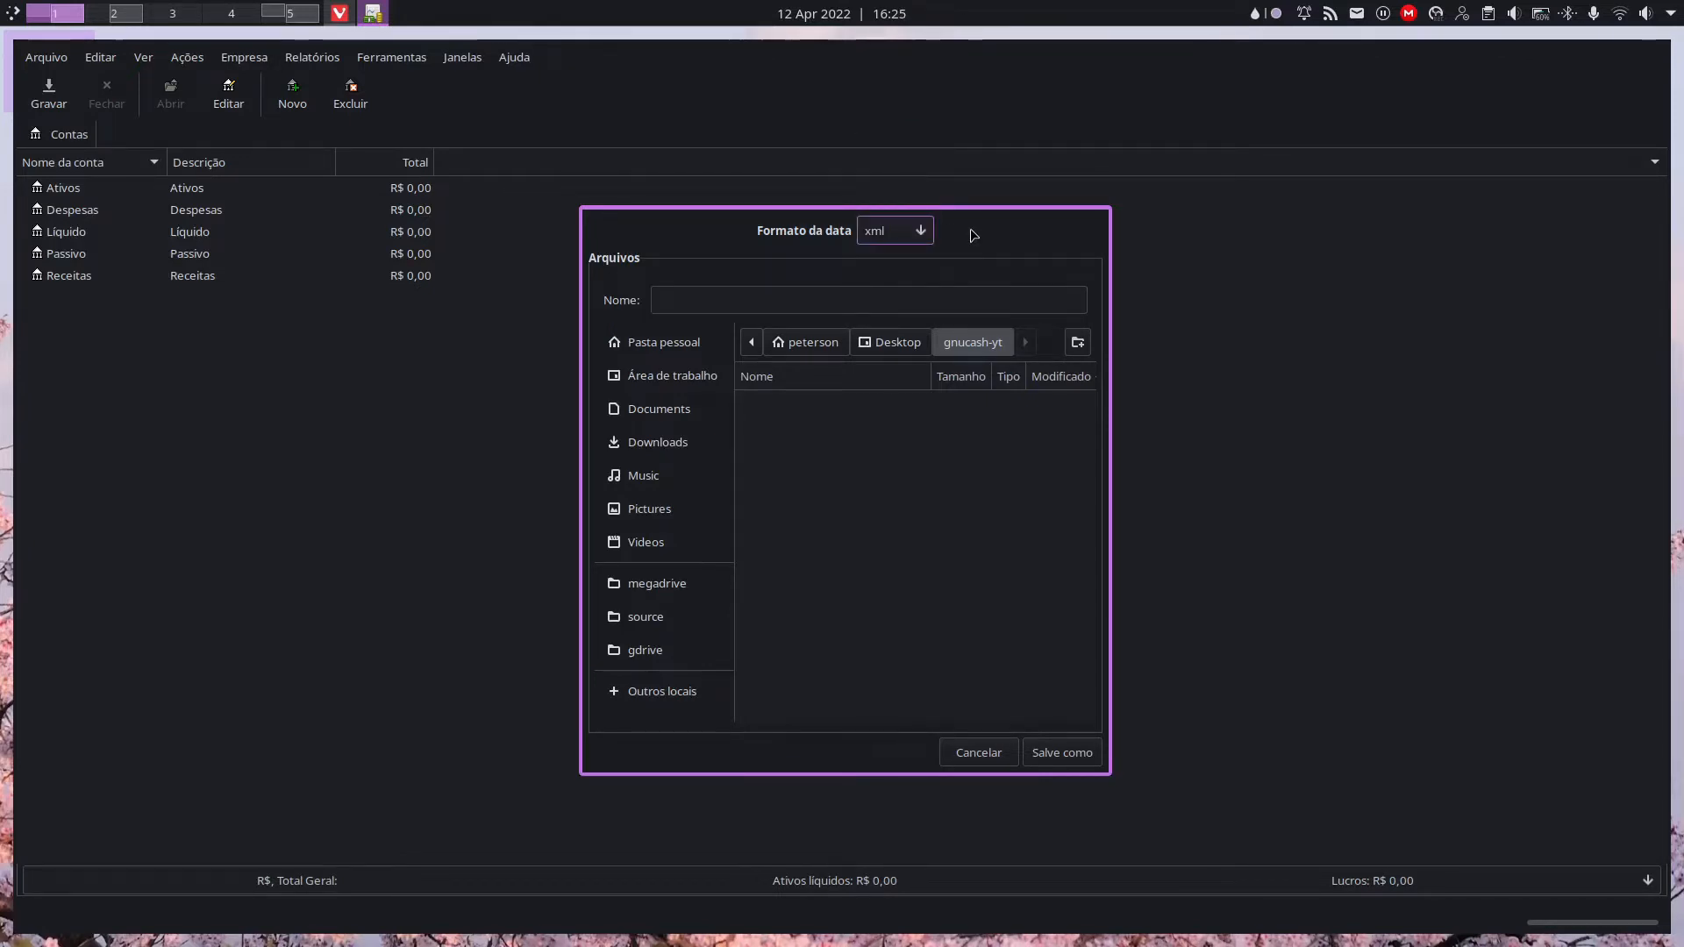
click(925, 238)
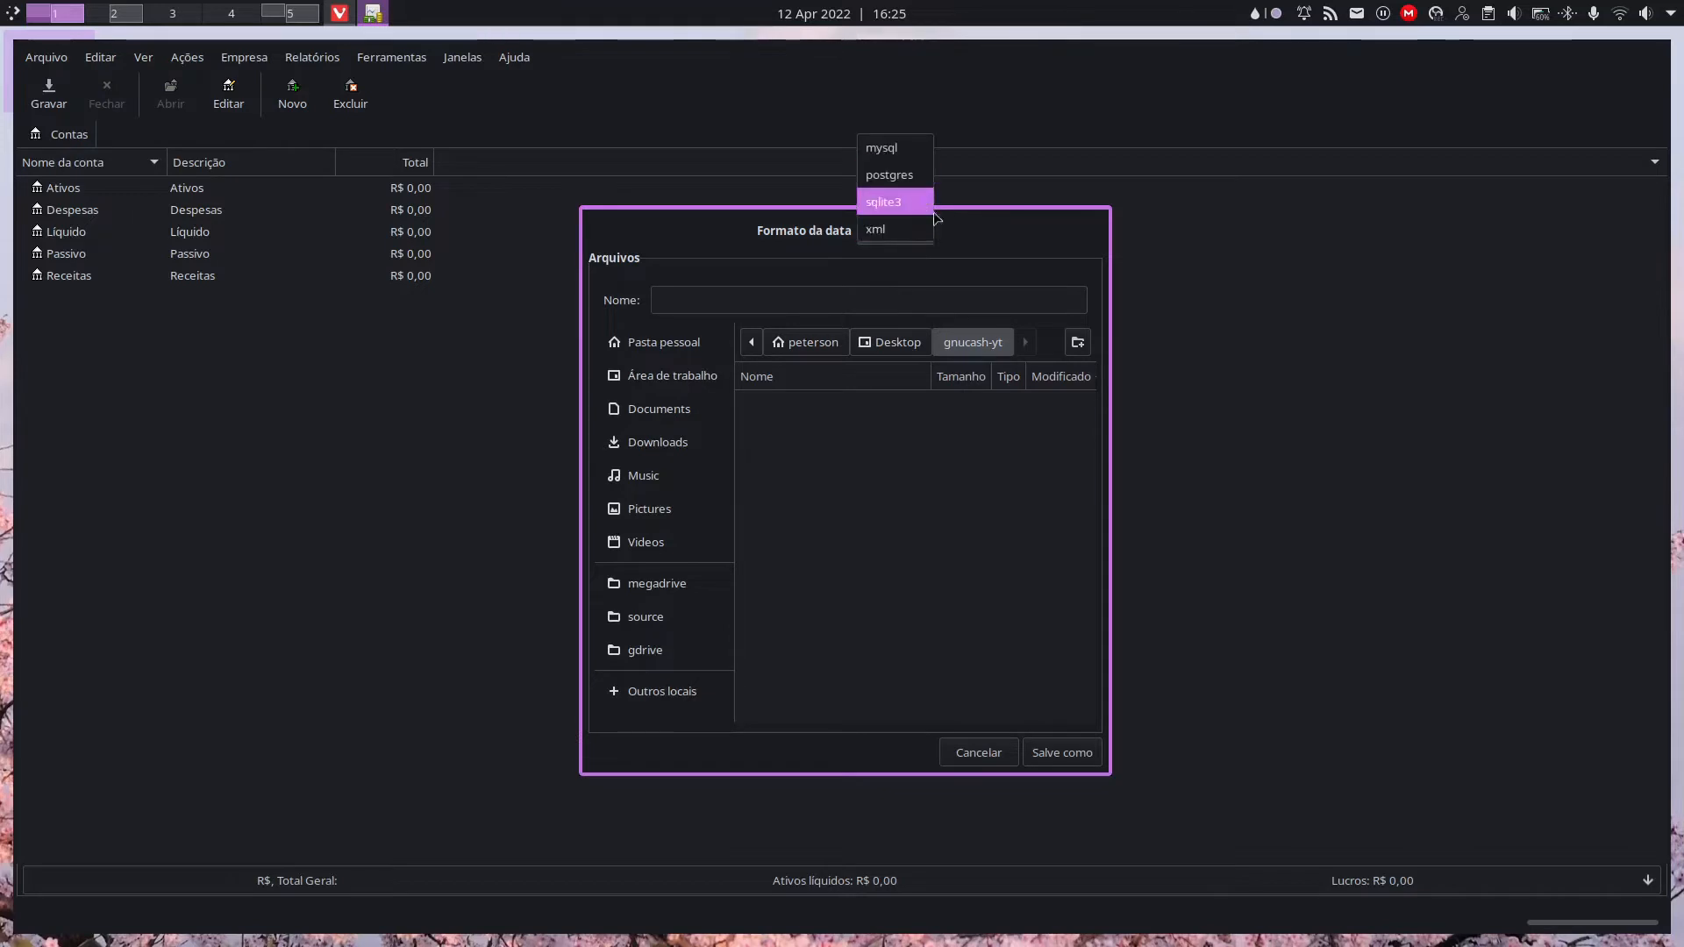
click(996, 255)
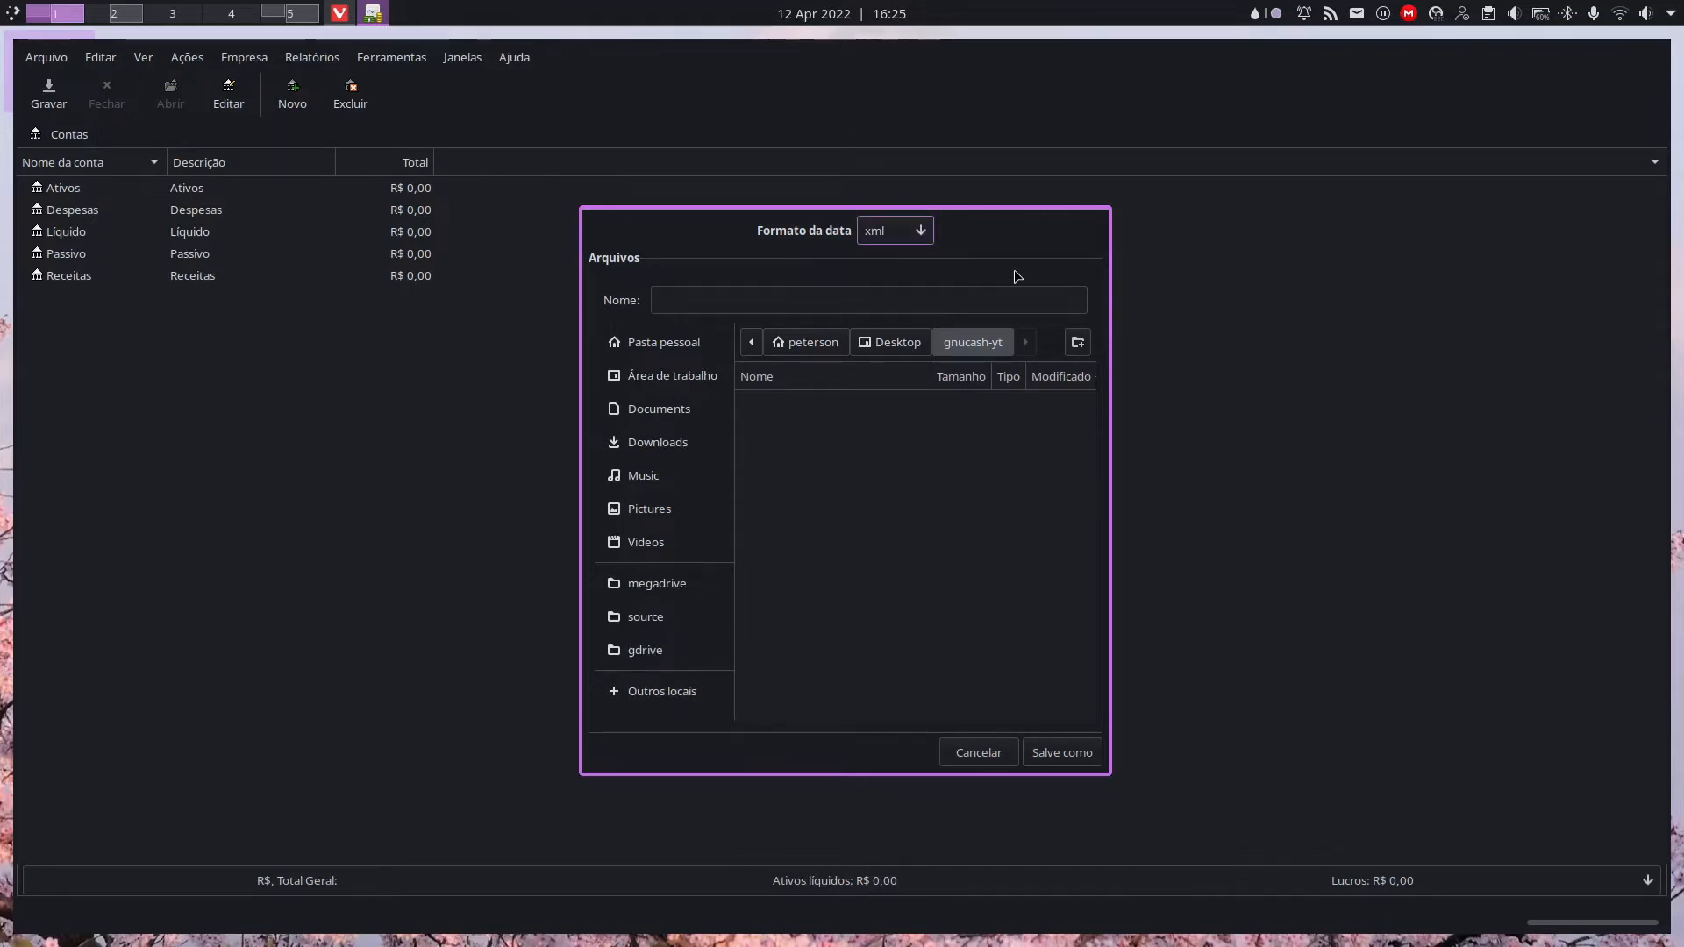
click(923, 230)
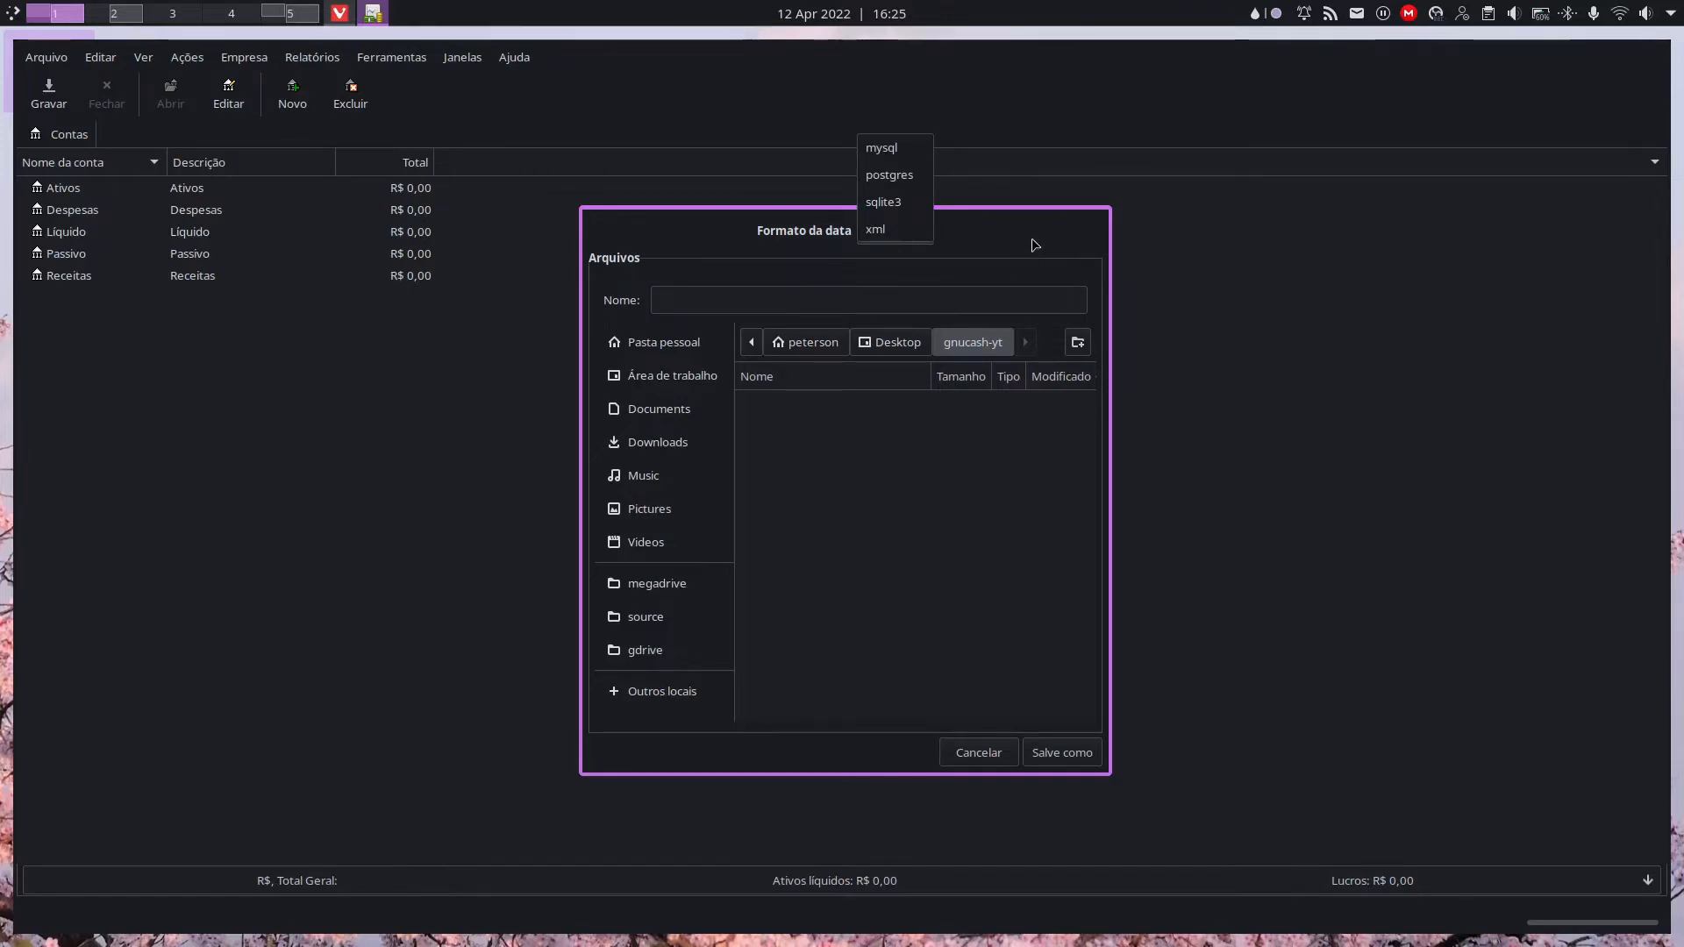
click(985, 240)
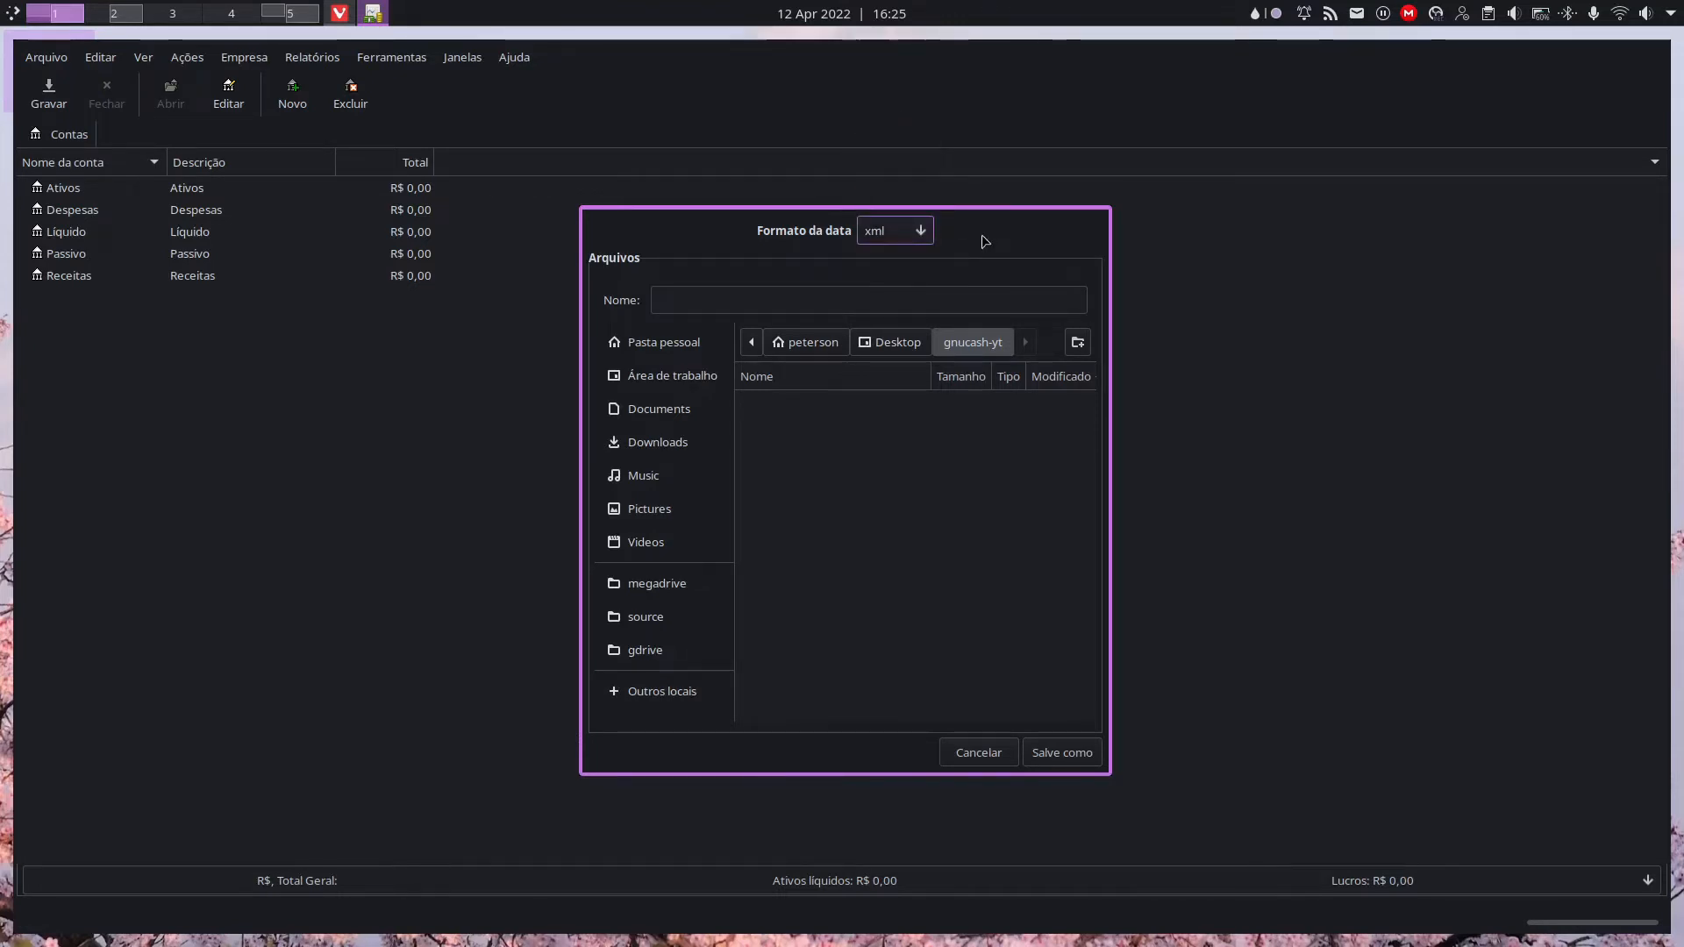
click(924, 240)
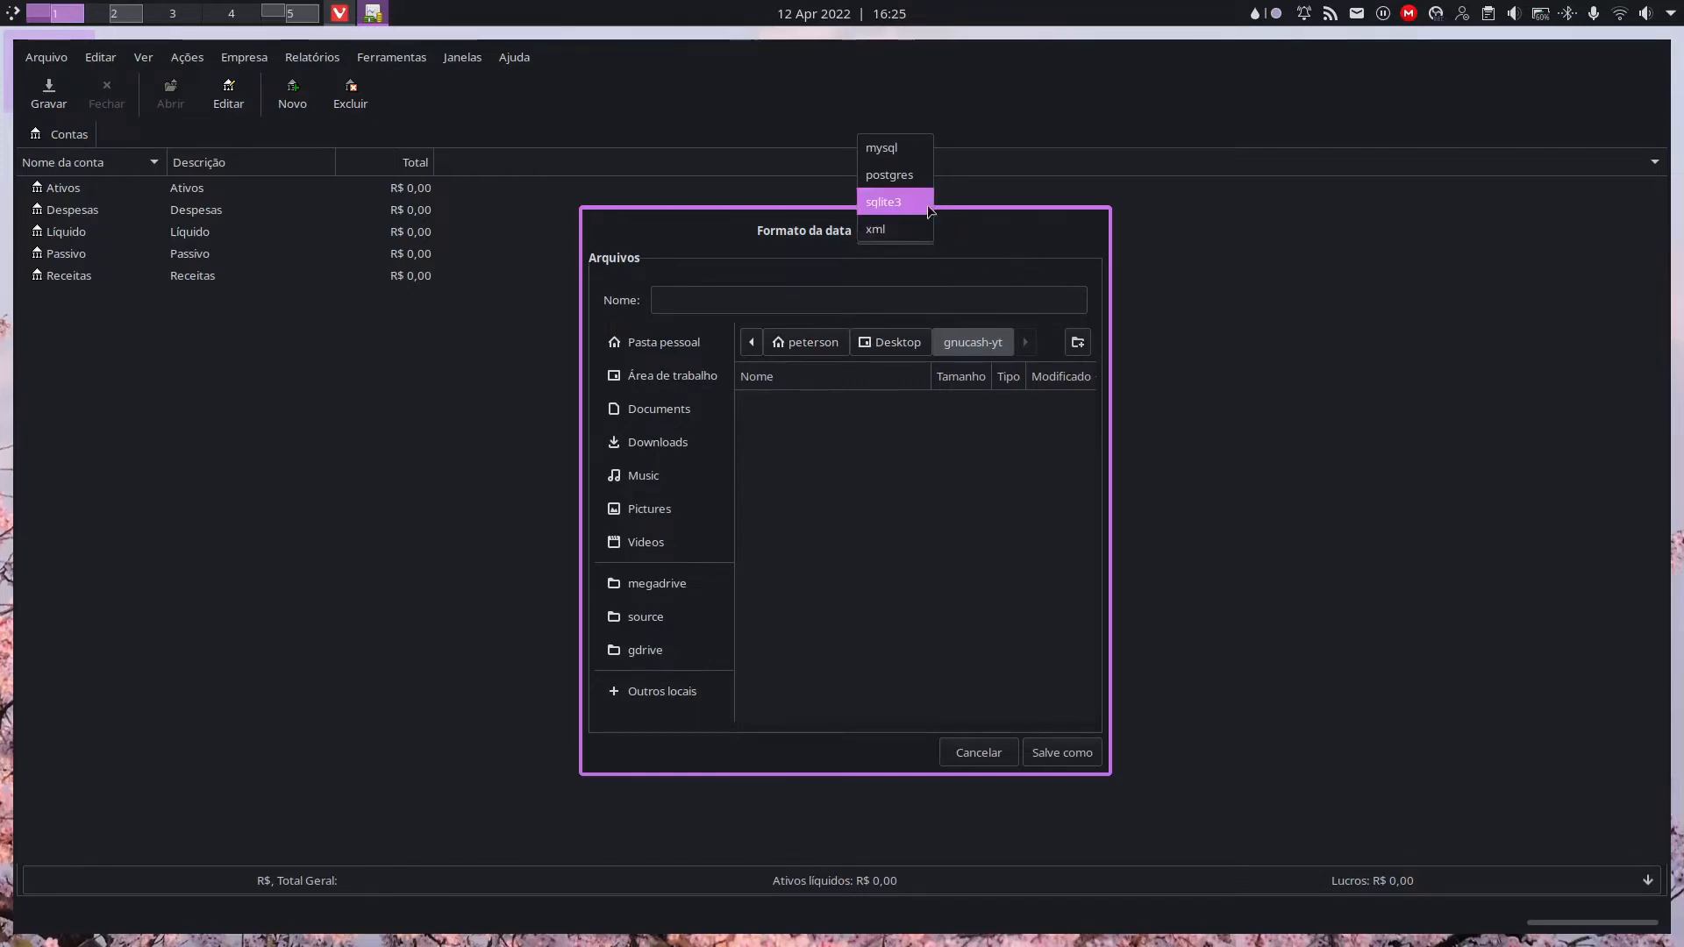
click(966, 231)
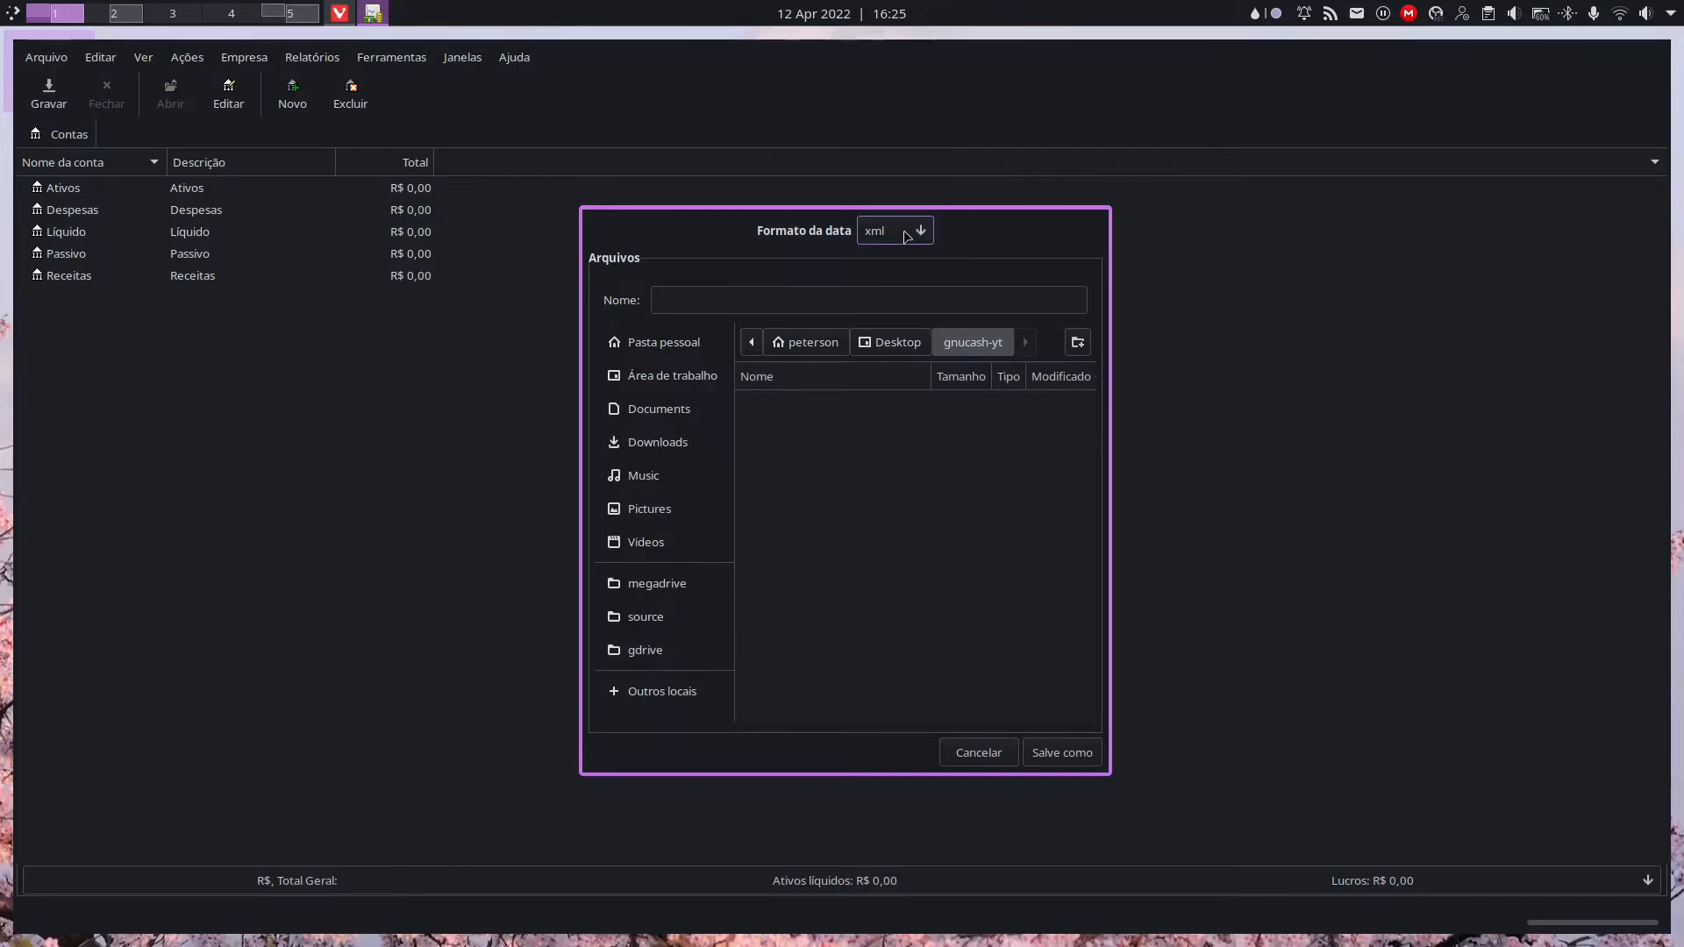
click(912, 233)
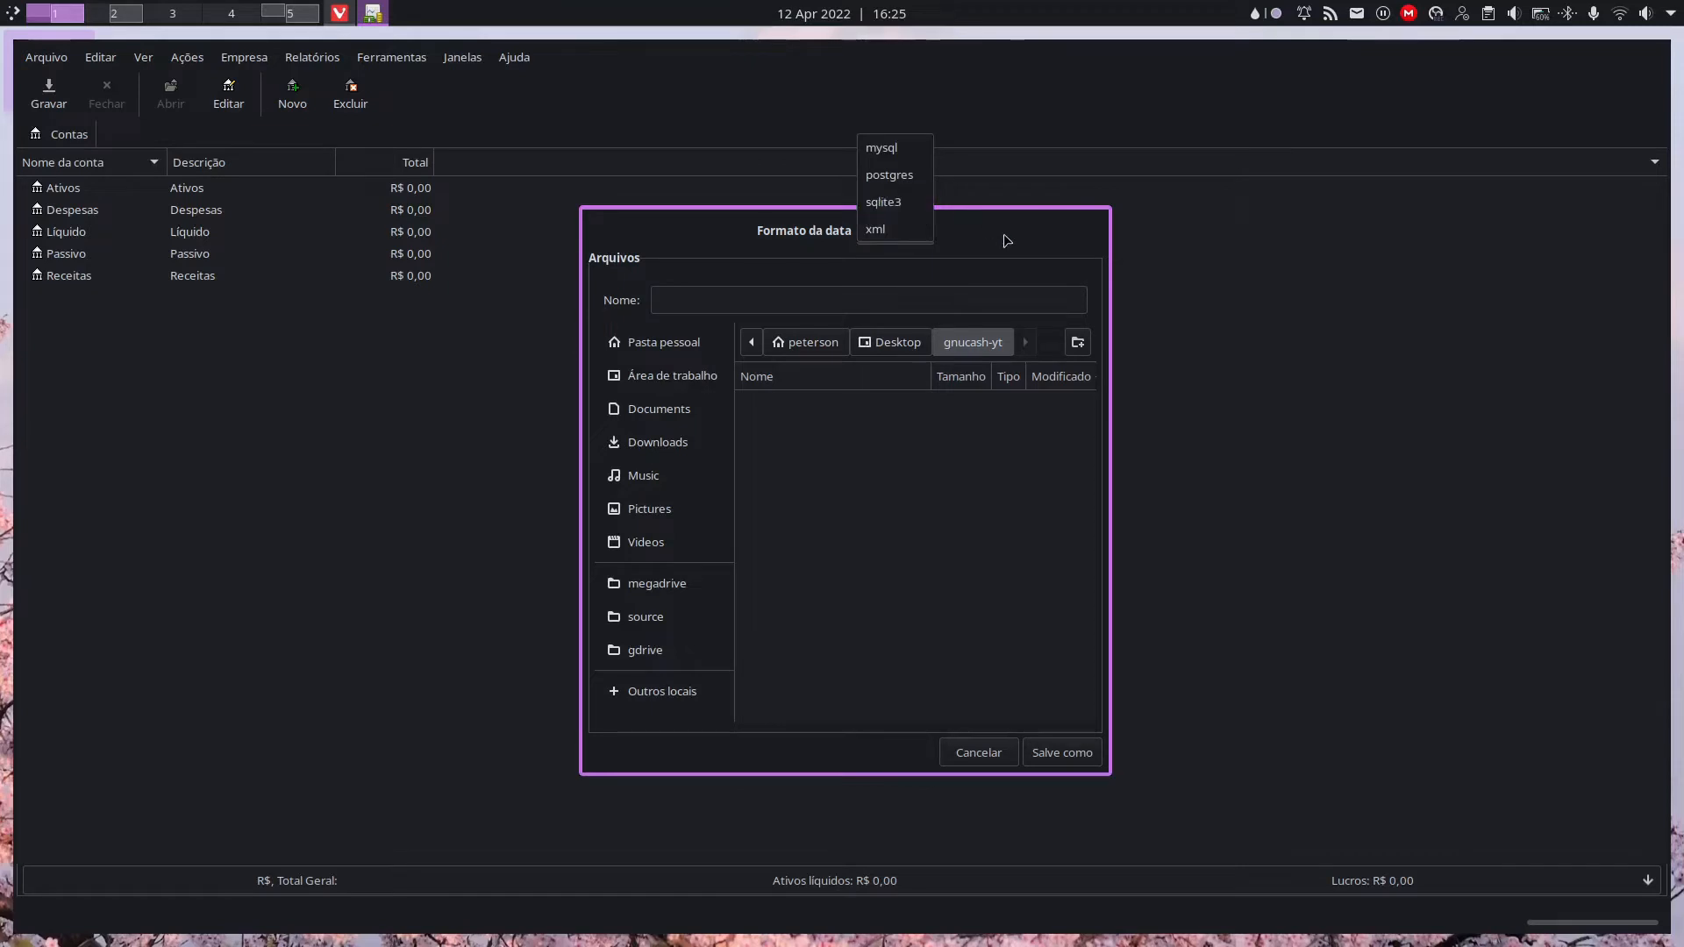
click(908, 237)
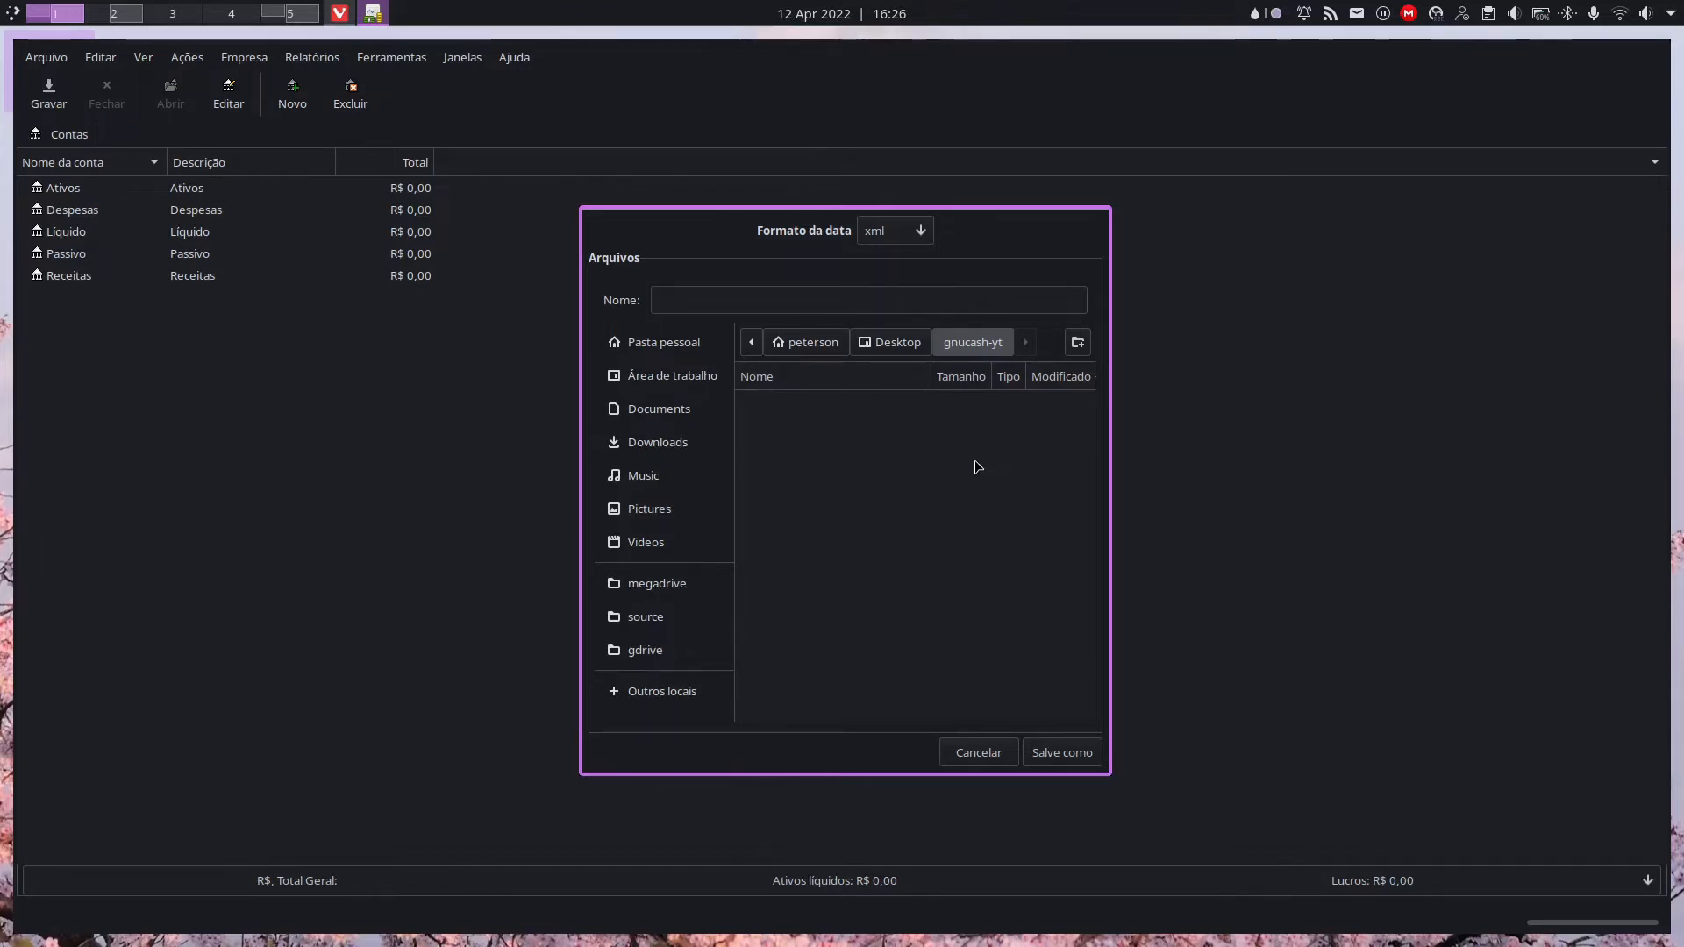
Step: Save the book in xml format as livro-pessoal in the gnucash-yt folder on the Desktop
click(866, 300)
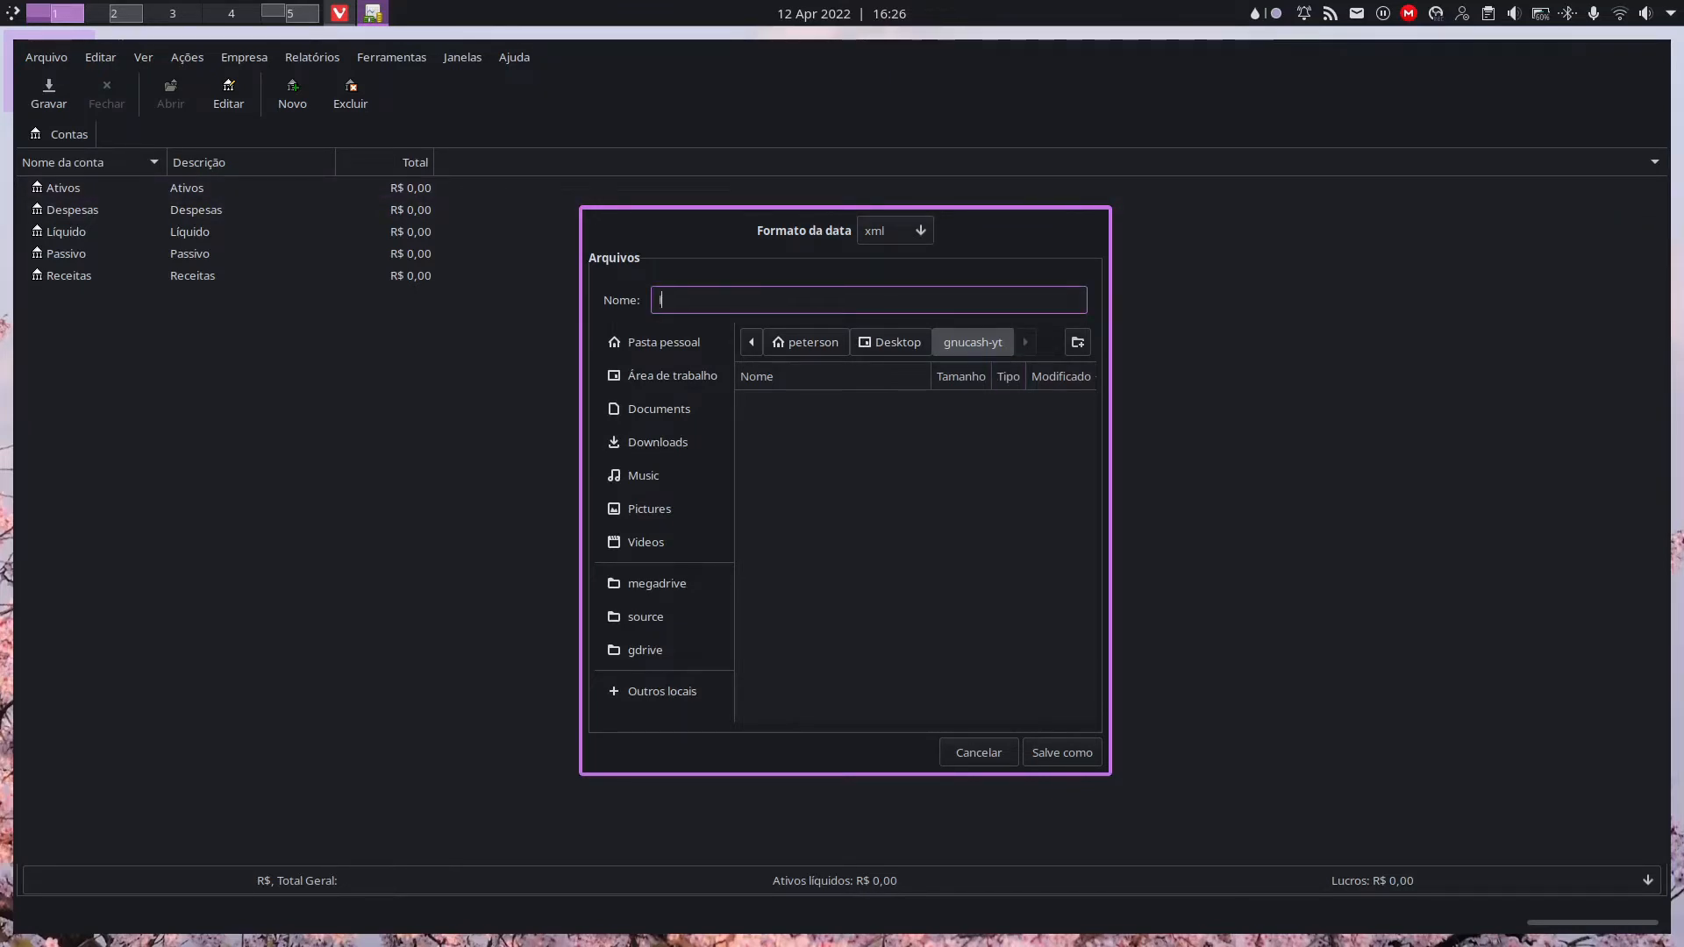
text(livro-pessoal)
click(1063, 753)
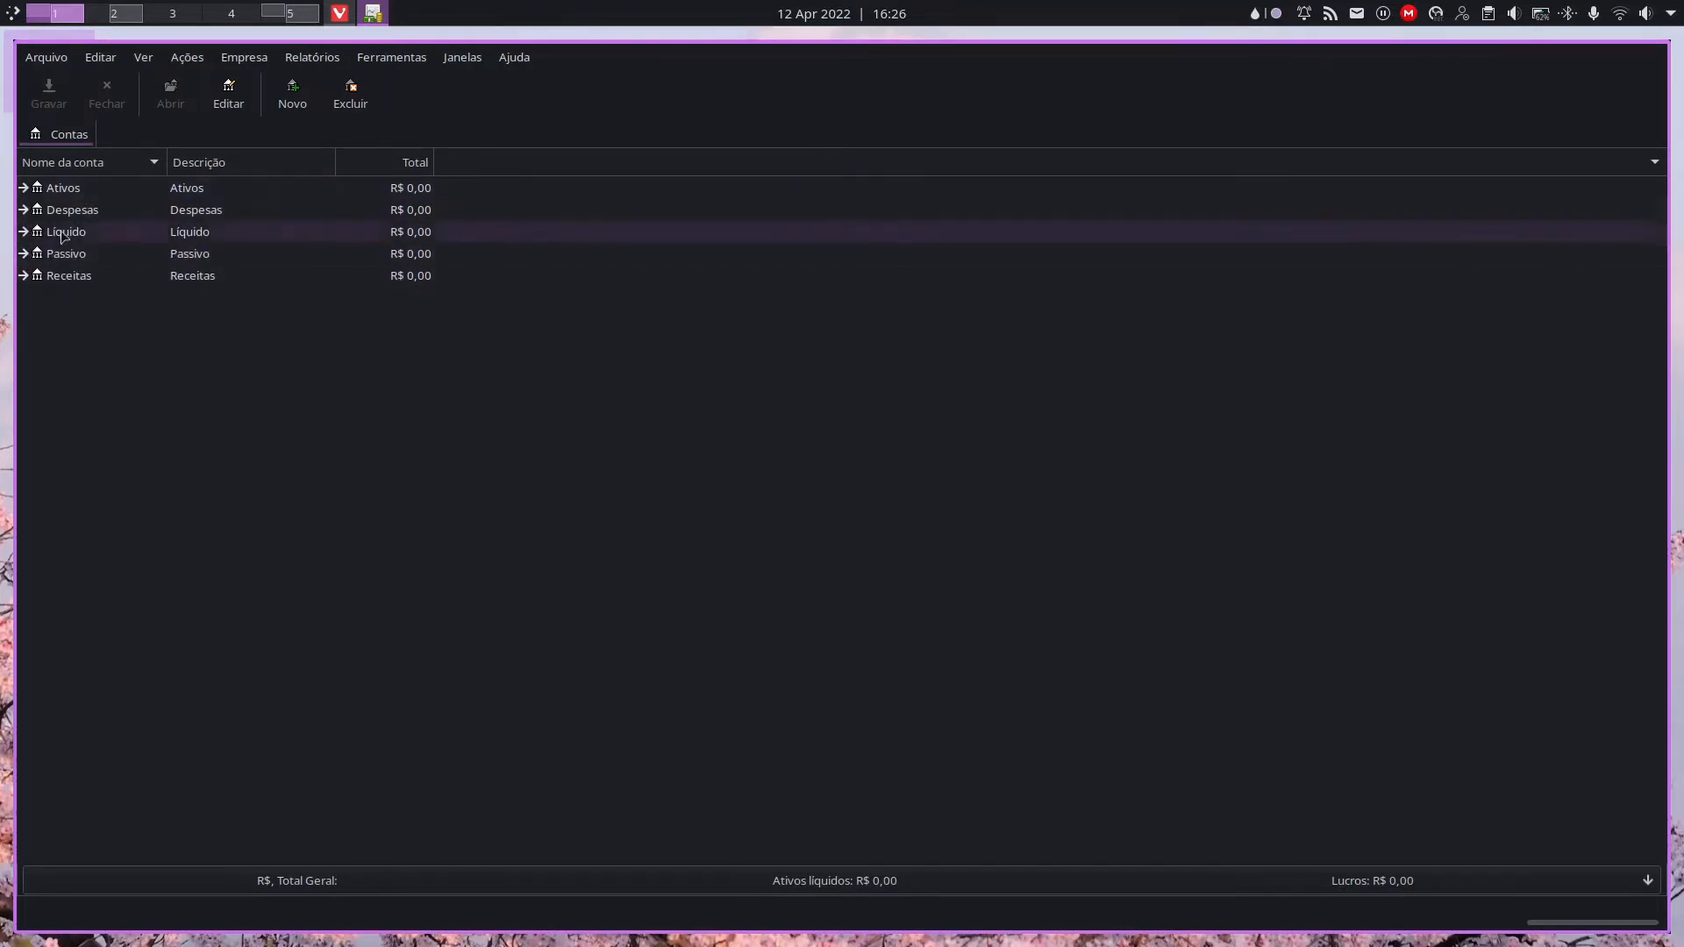
Step: Delete the top-level accounts Ativos, Despesas, Líquido, Passivo and Receitas with their sub-accounts, and save the book
click(72, 192)
click(72, 282)
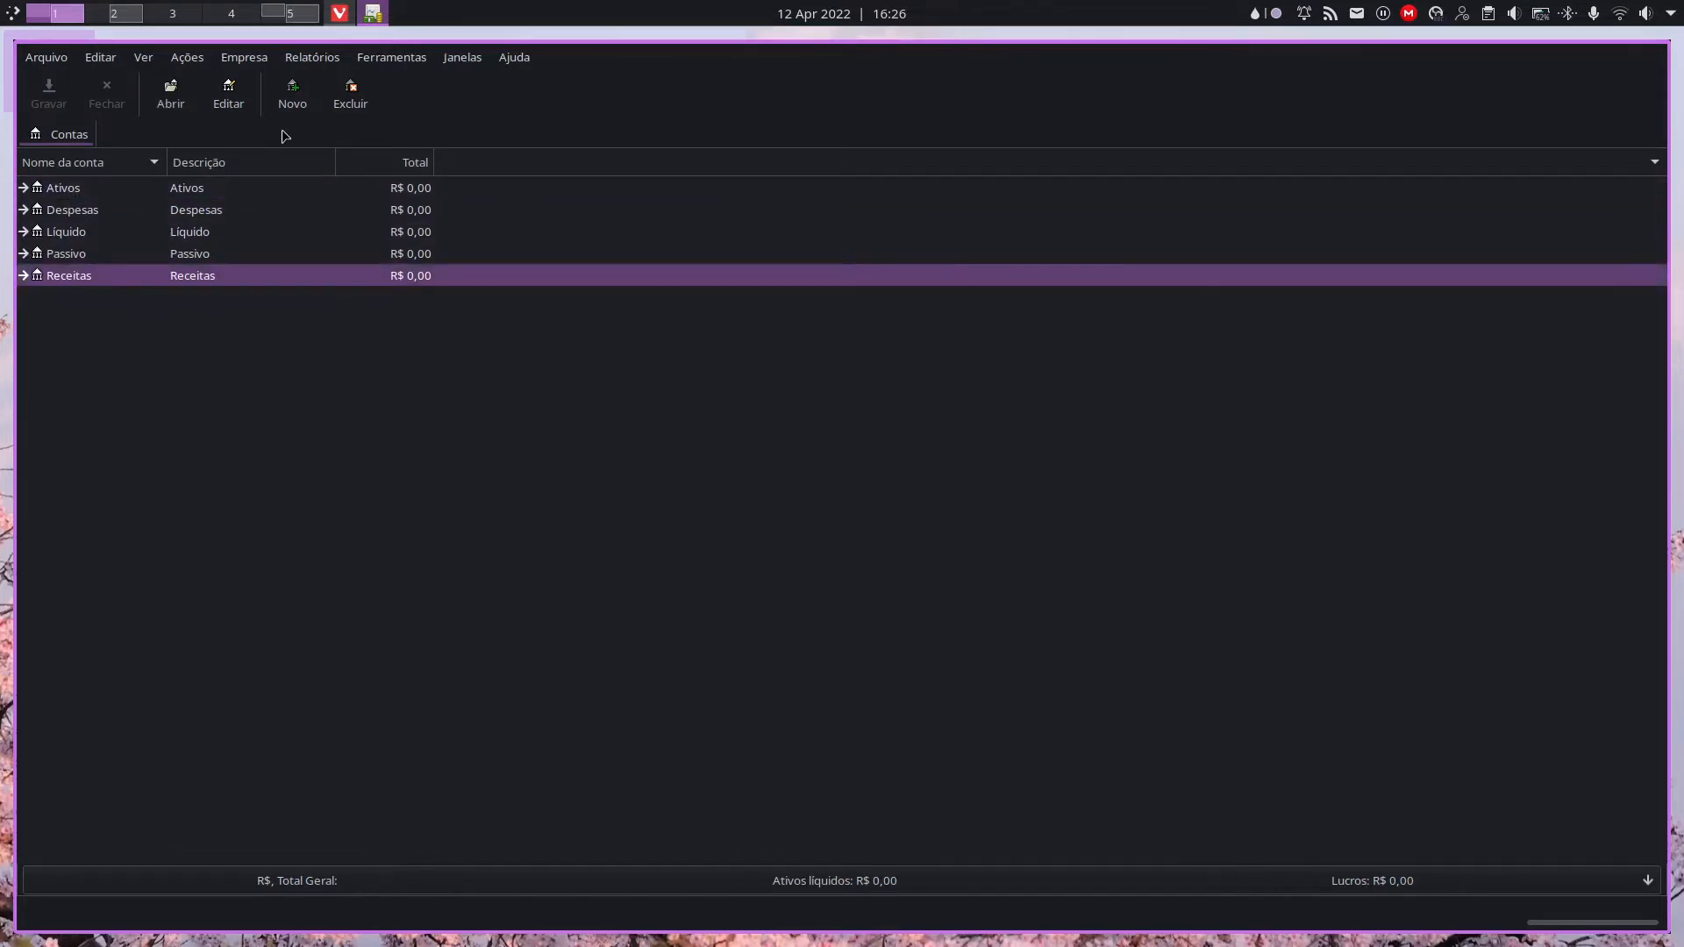
click(70, 260)
click(73, 236)
click(85, 193)
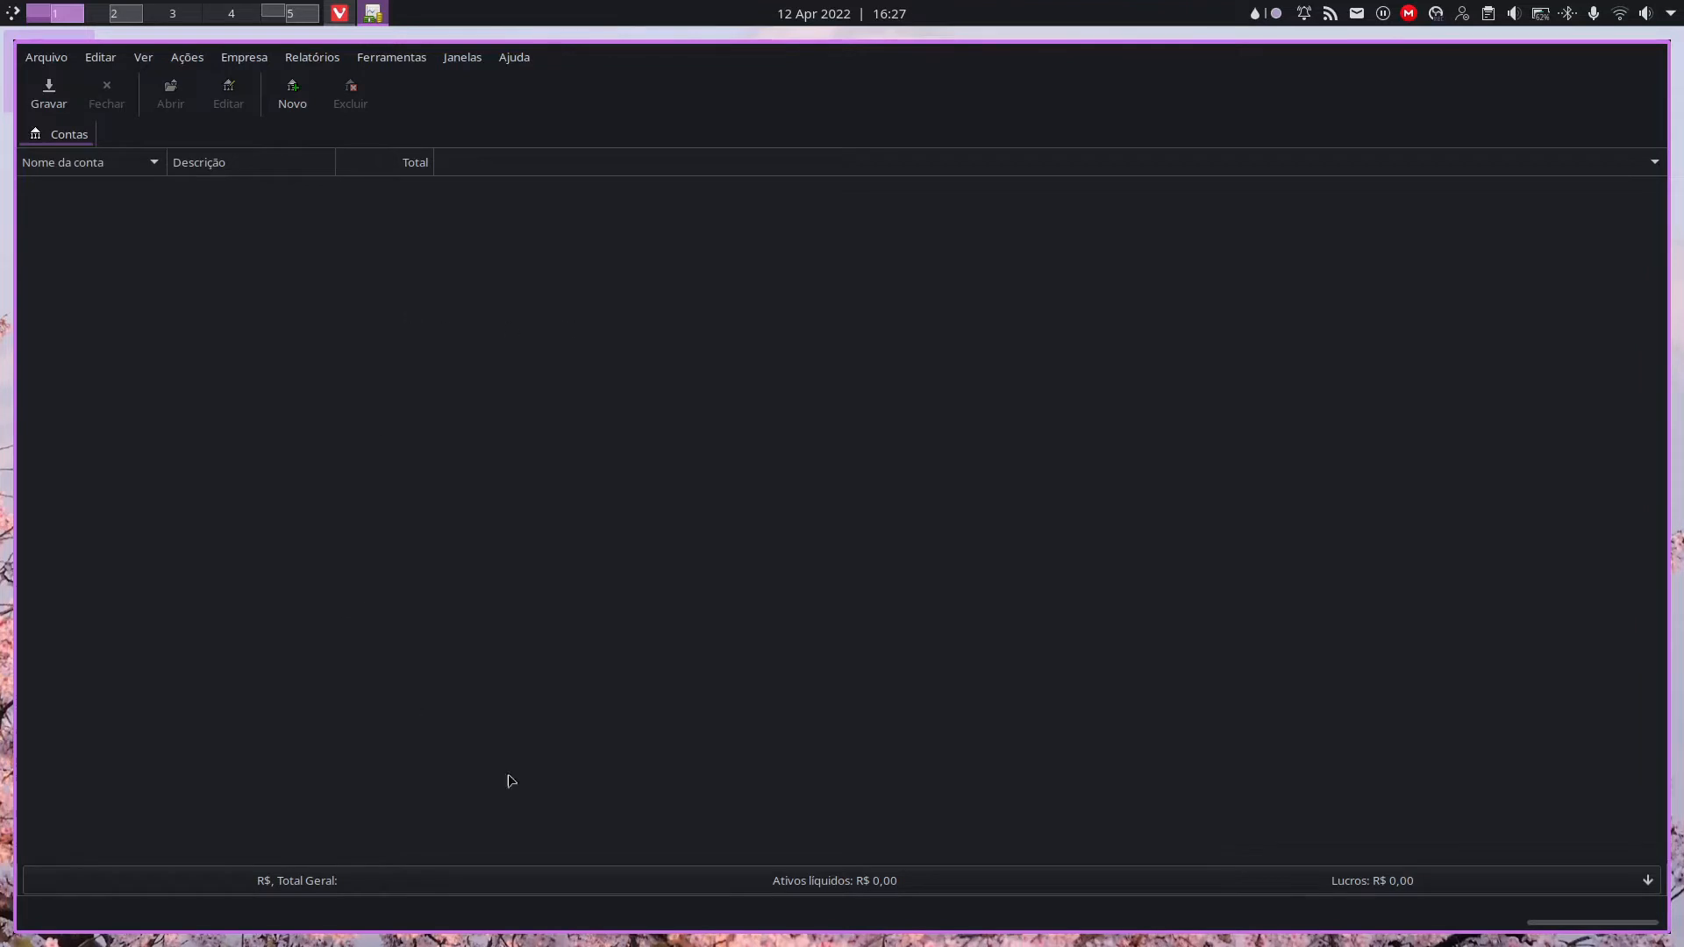
click(49, 92)
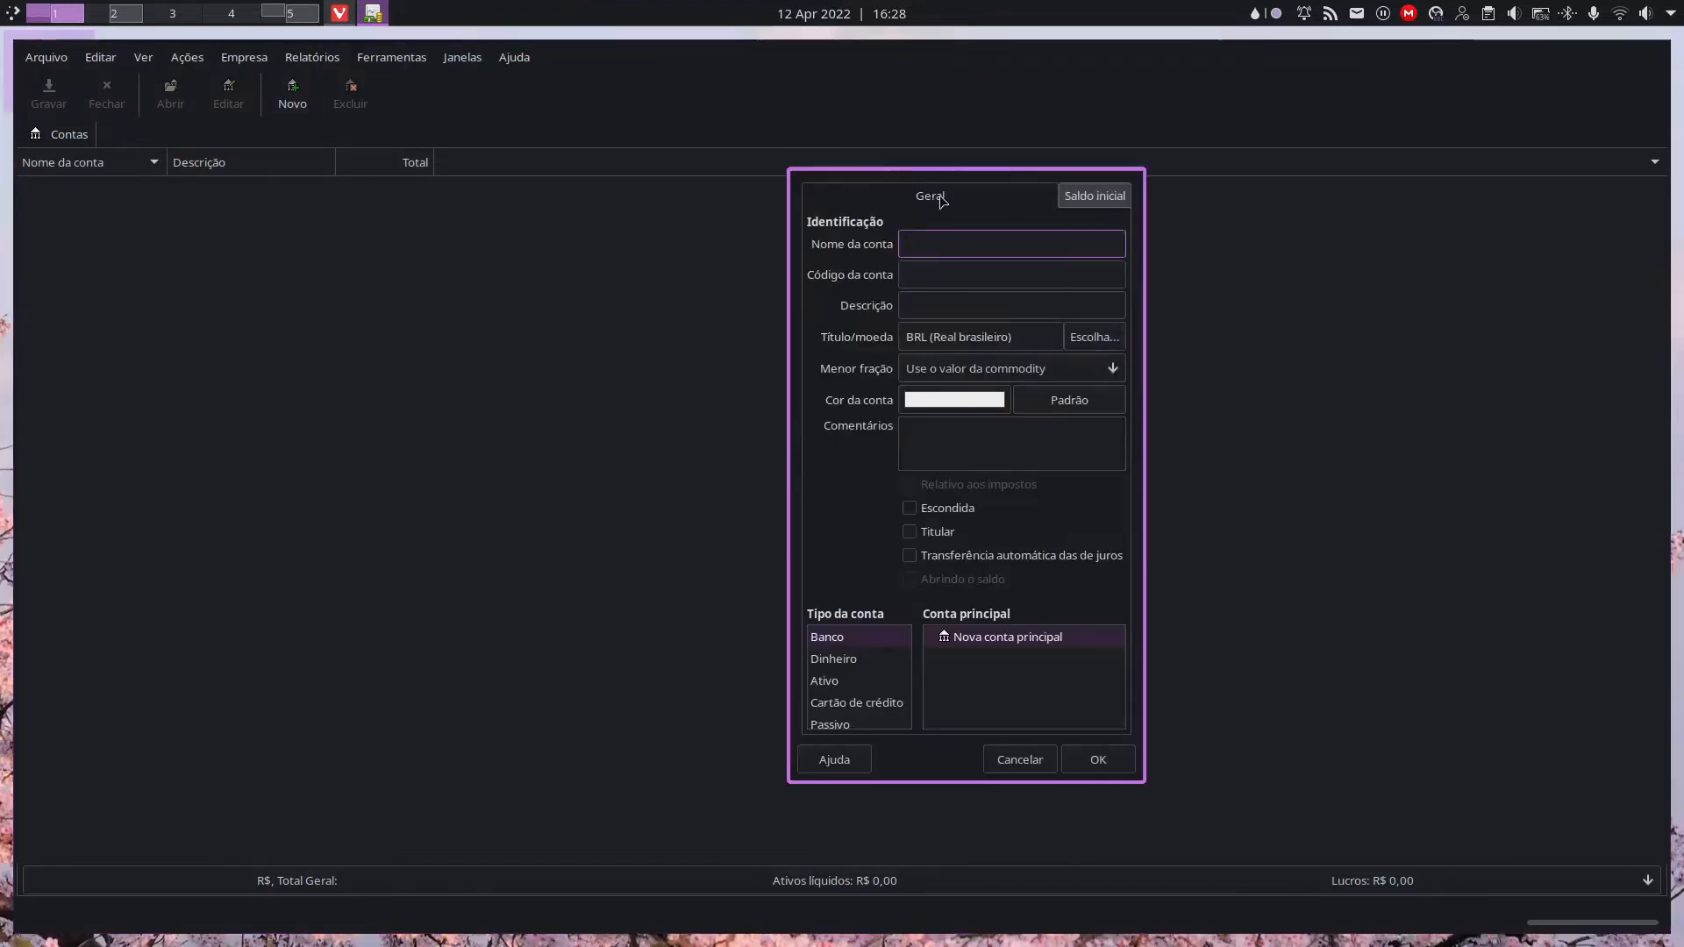
Step: Create a top-level account named Ativos of type Ativo in BRL (Real brasileiro)
click(957, 244)
text(Ativos)
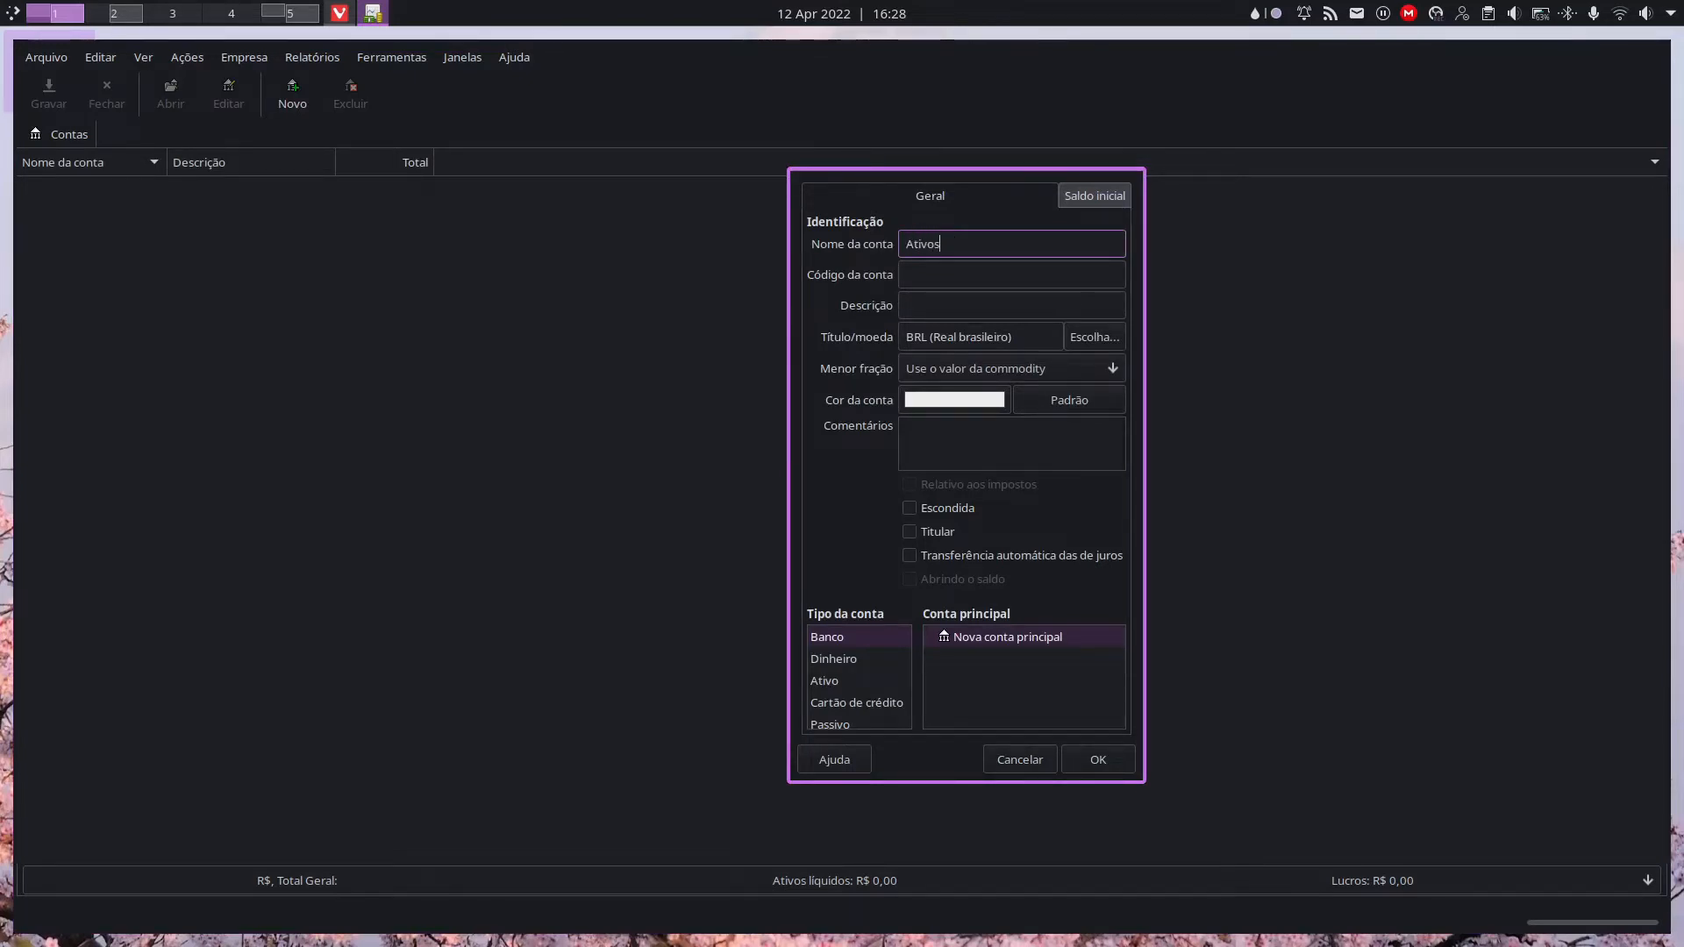
key(Tab)
key(Tab)
click(997, 337)
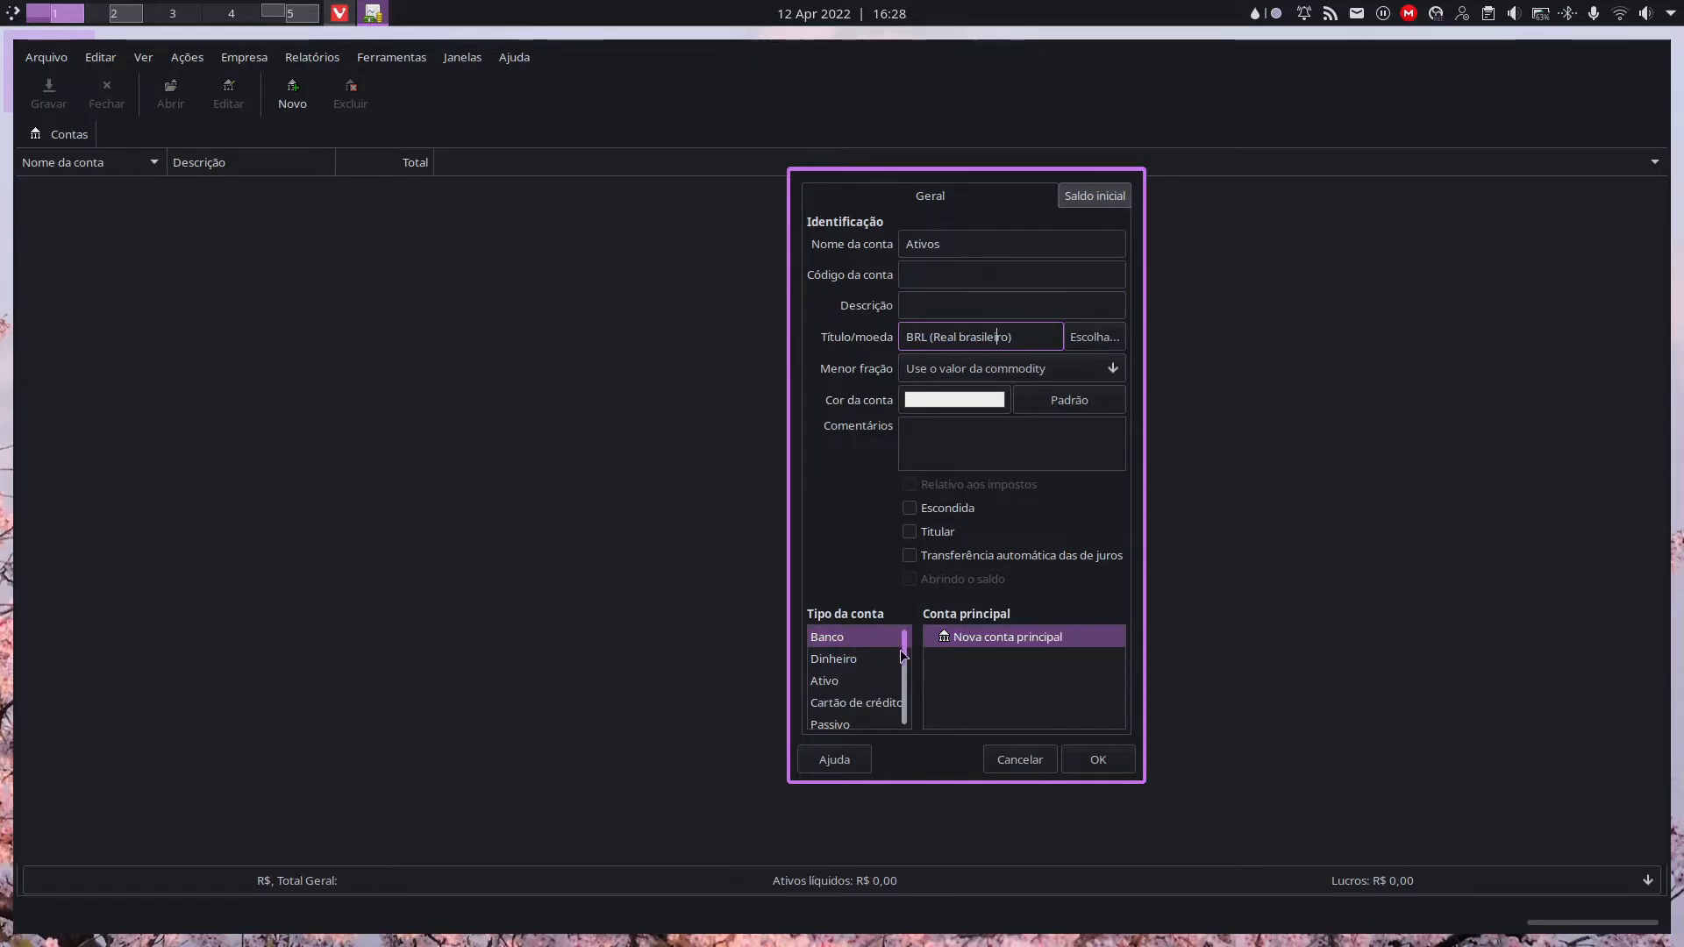
scroll(906, 661, down, 1)
click(840, 670)
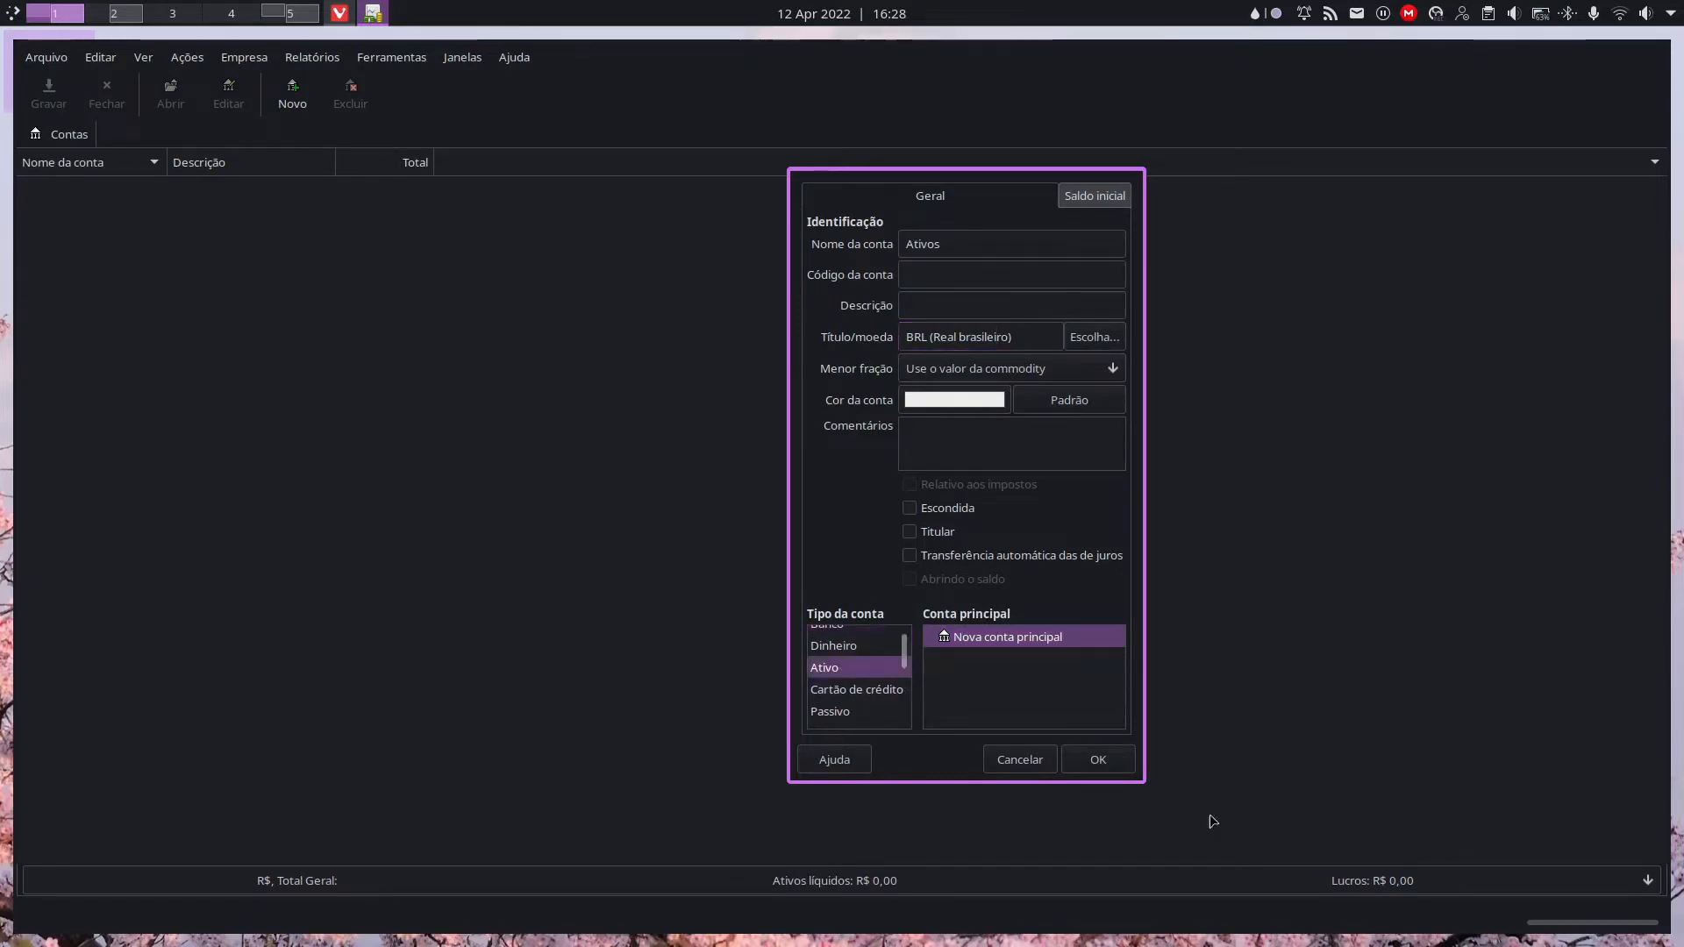
click(1104, 761)
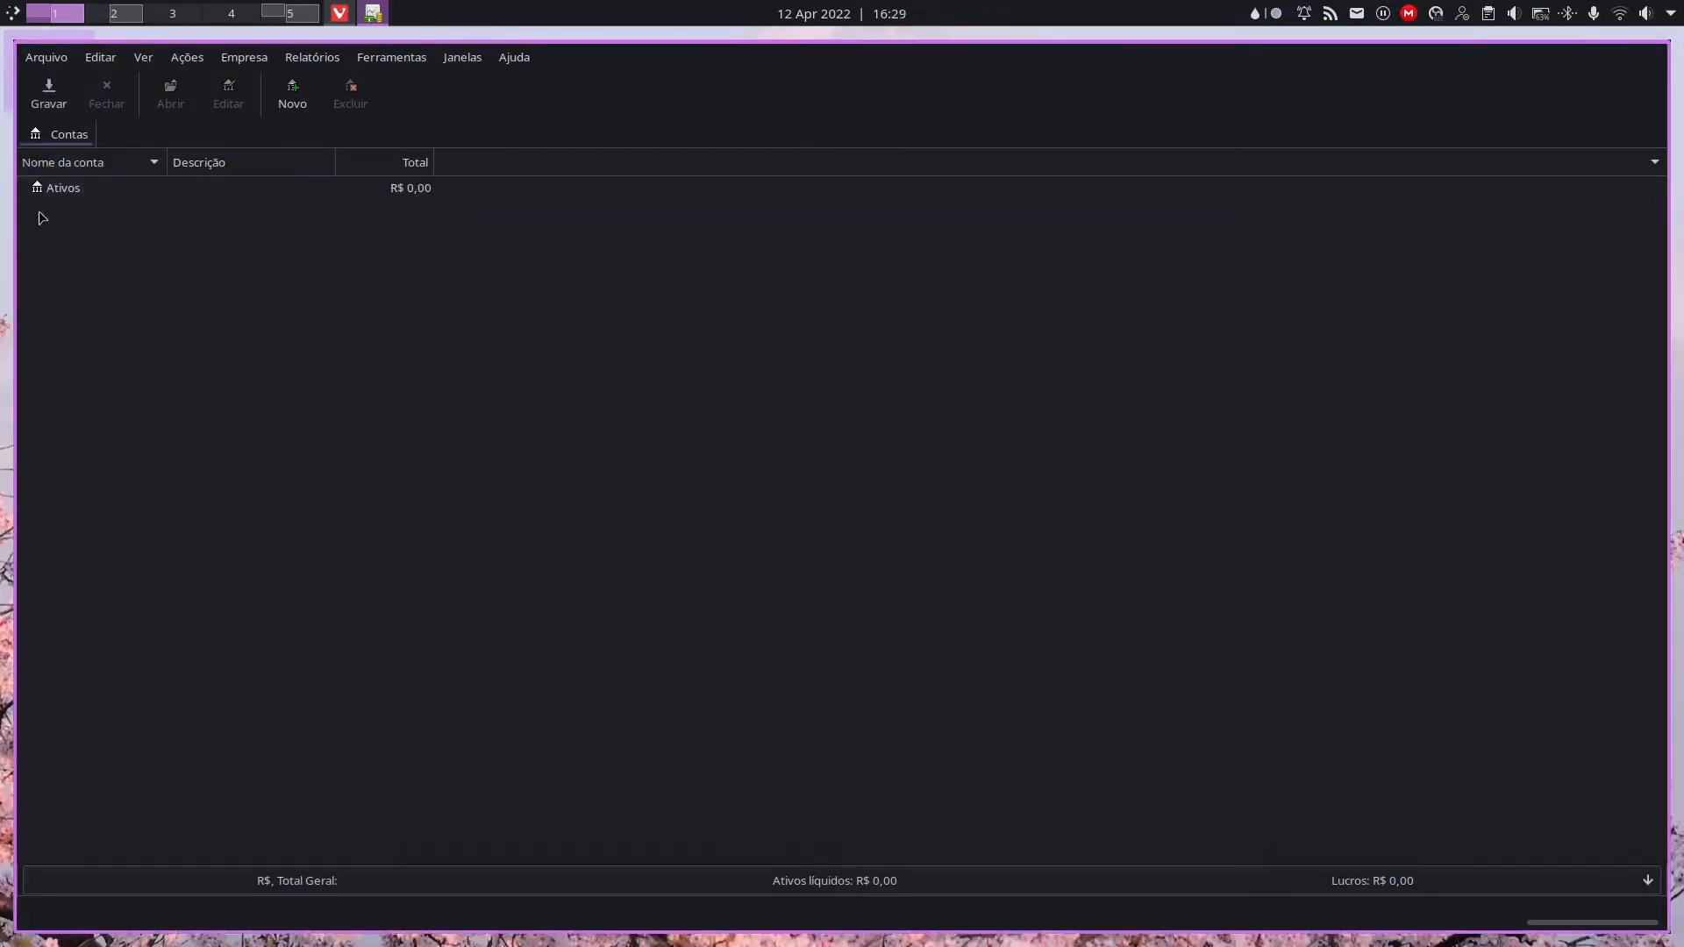
Step: Create a top-level account named Passivos of type Passivo in BRL (Real brasileiro)
click(275, 107)
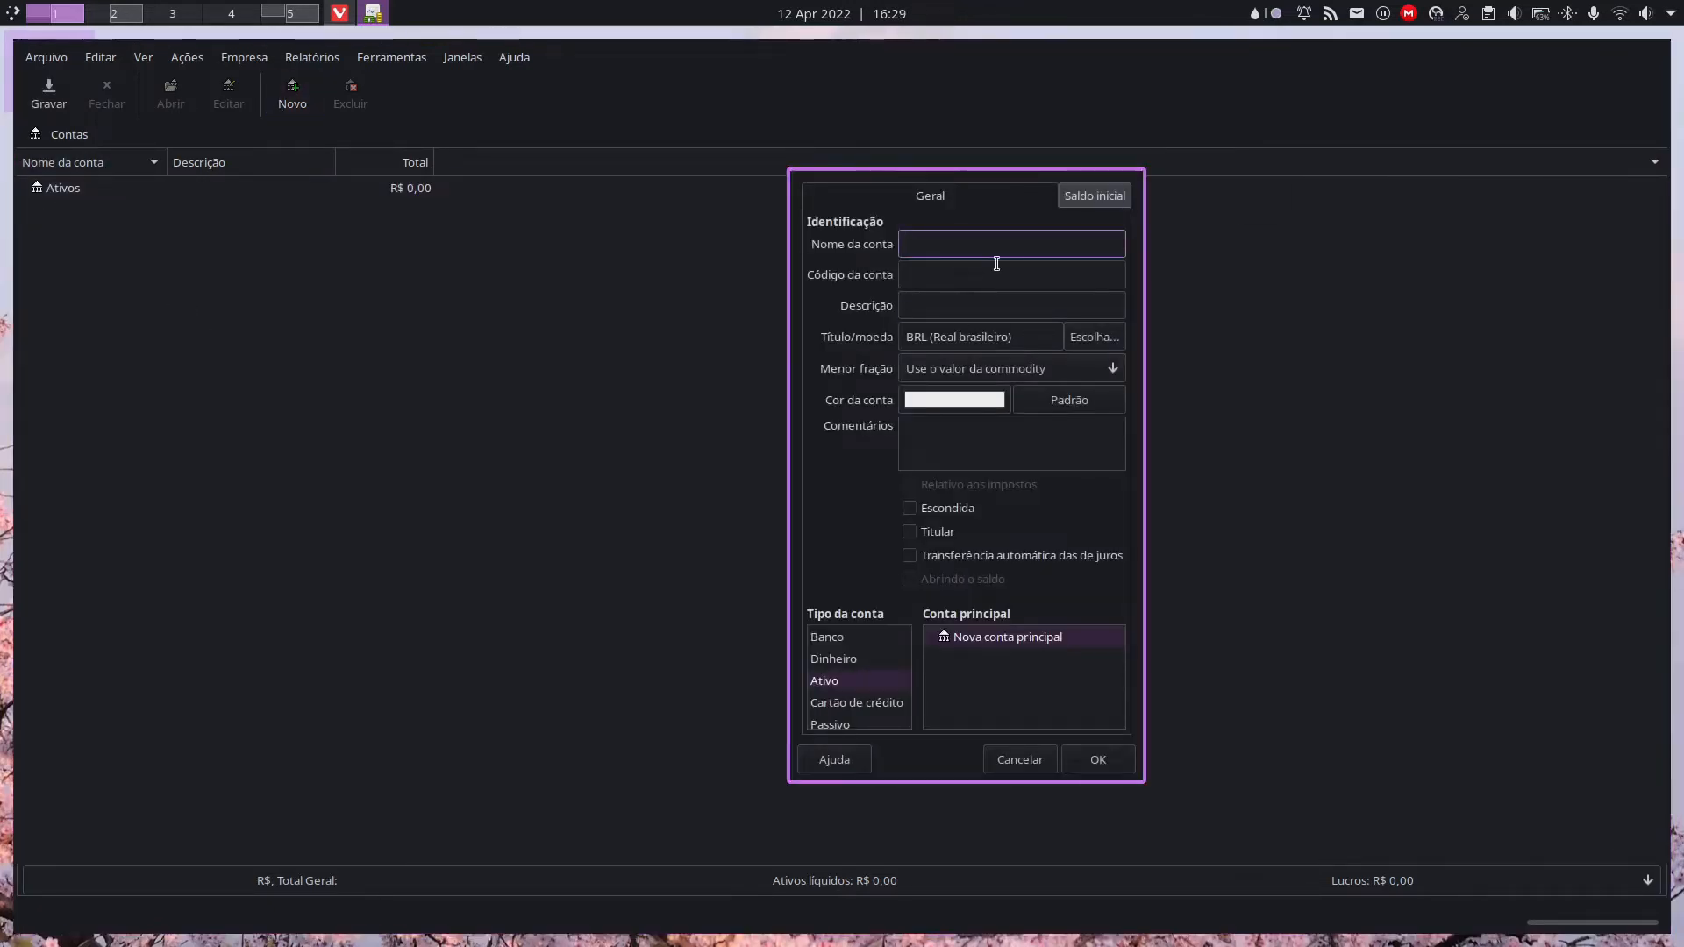
text(Passivos)
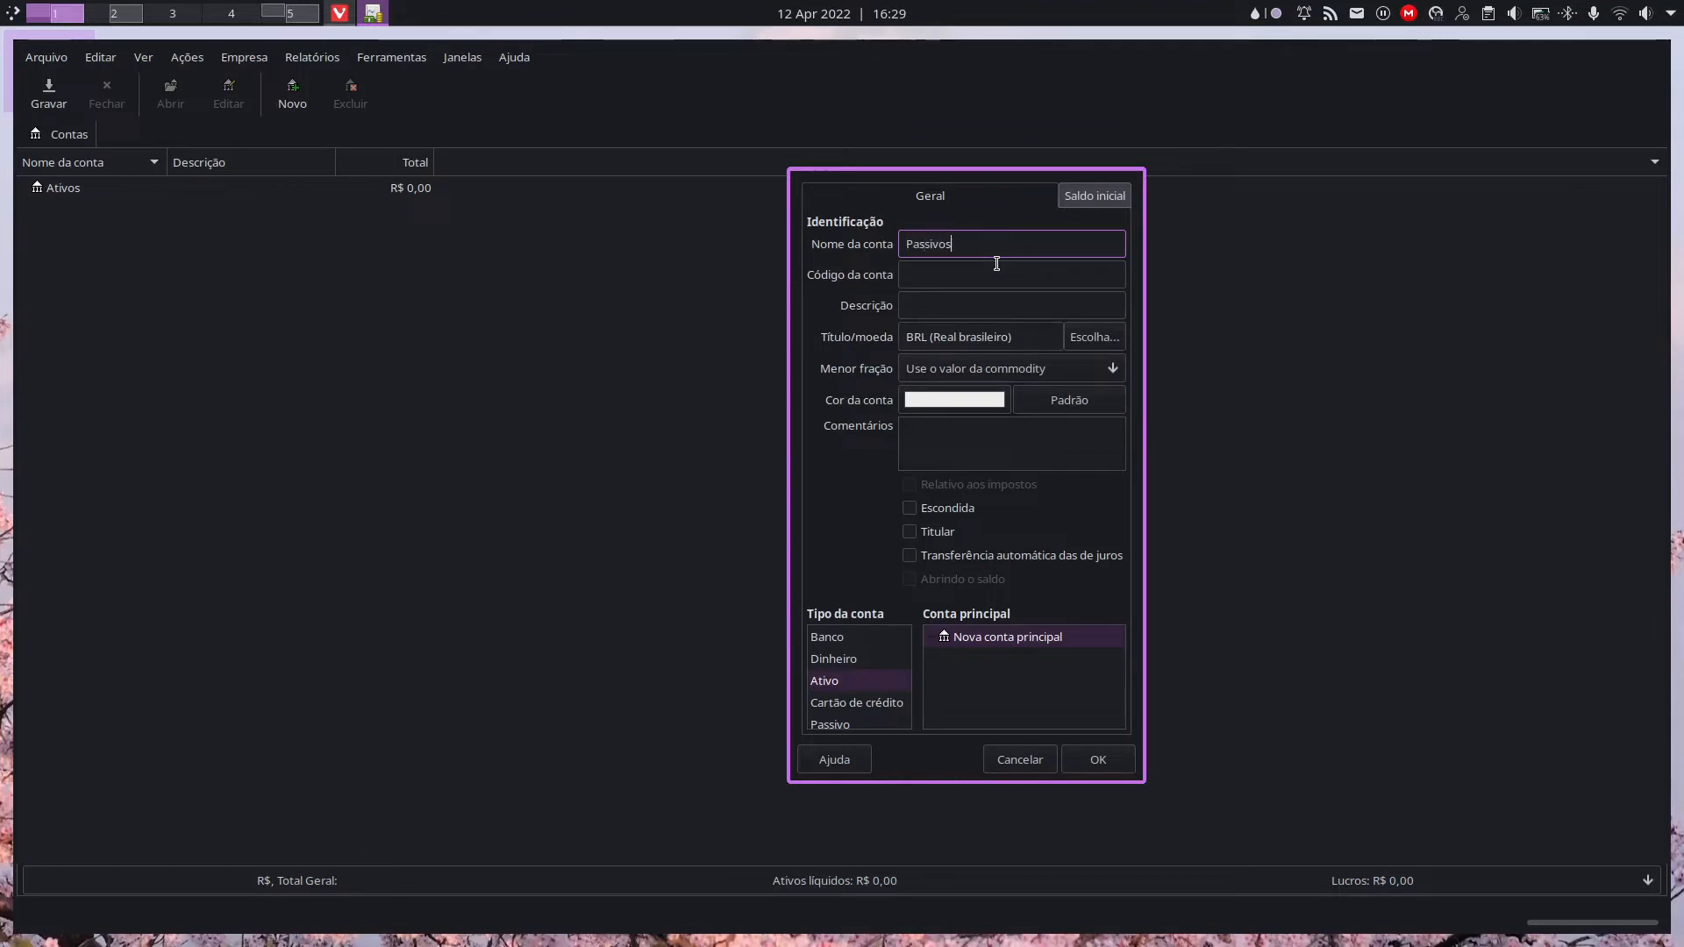
click(860, 723)
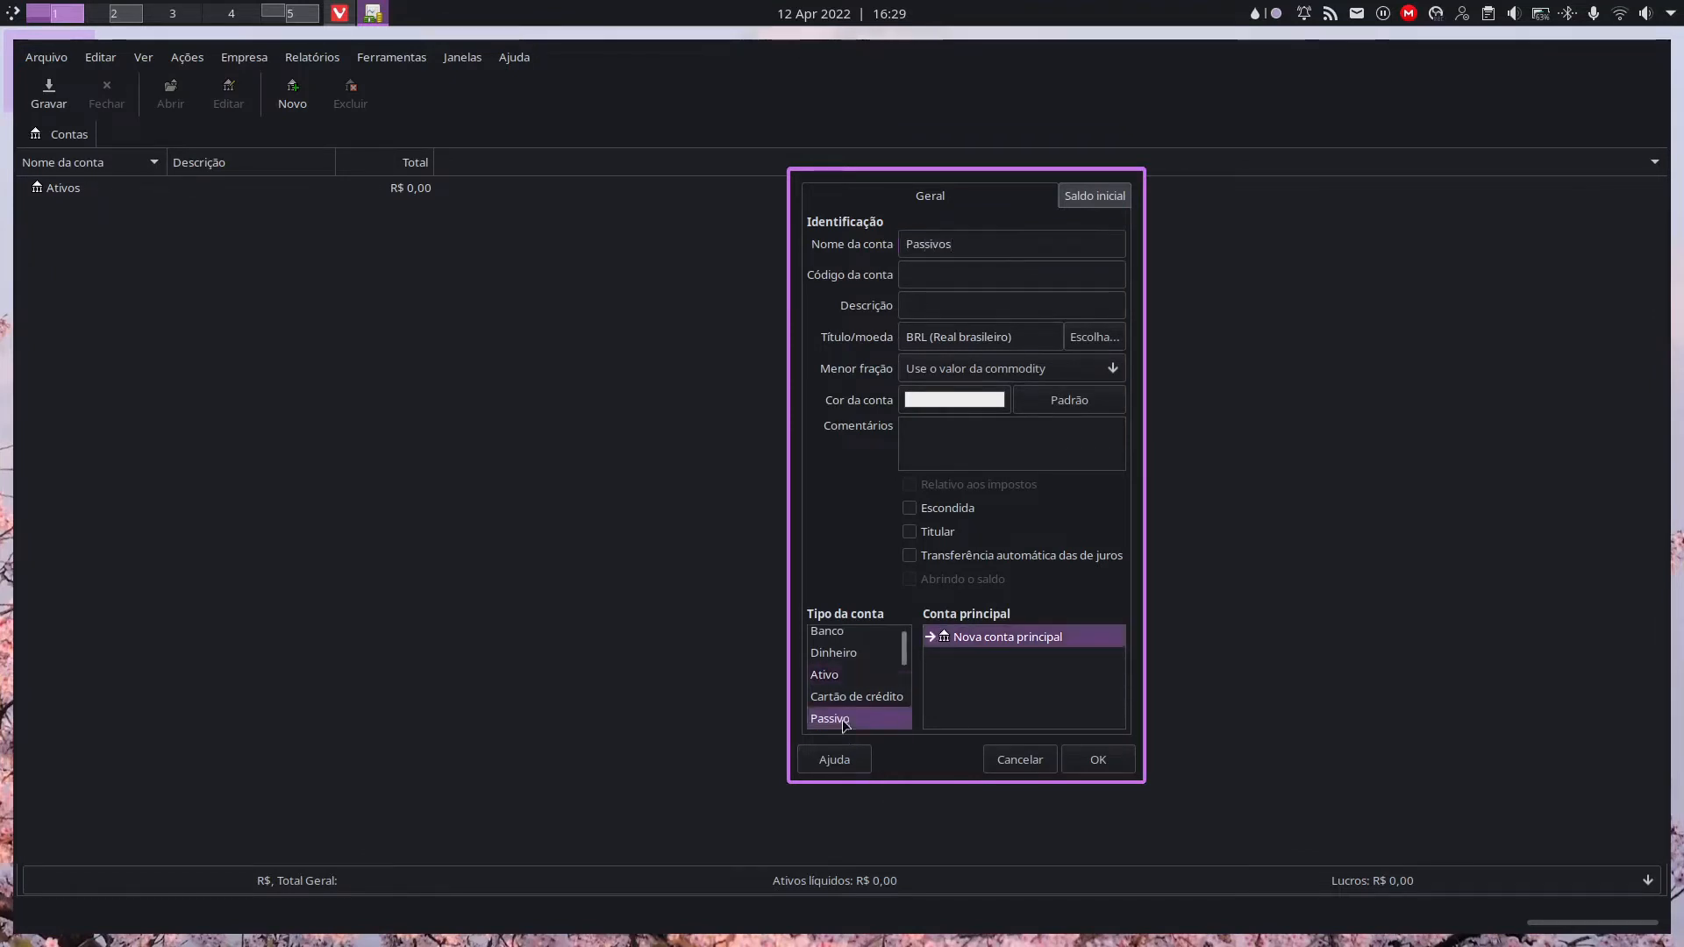
click(1098, 760)
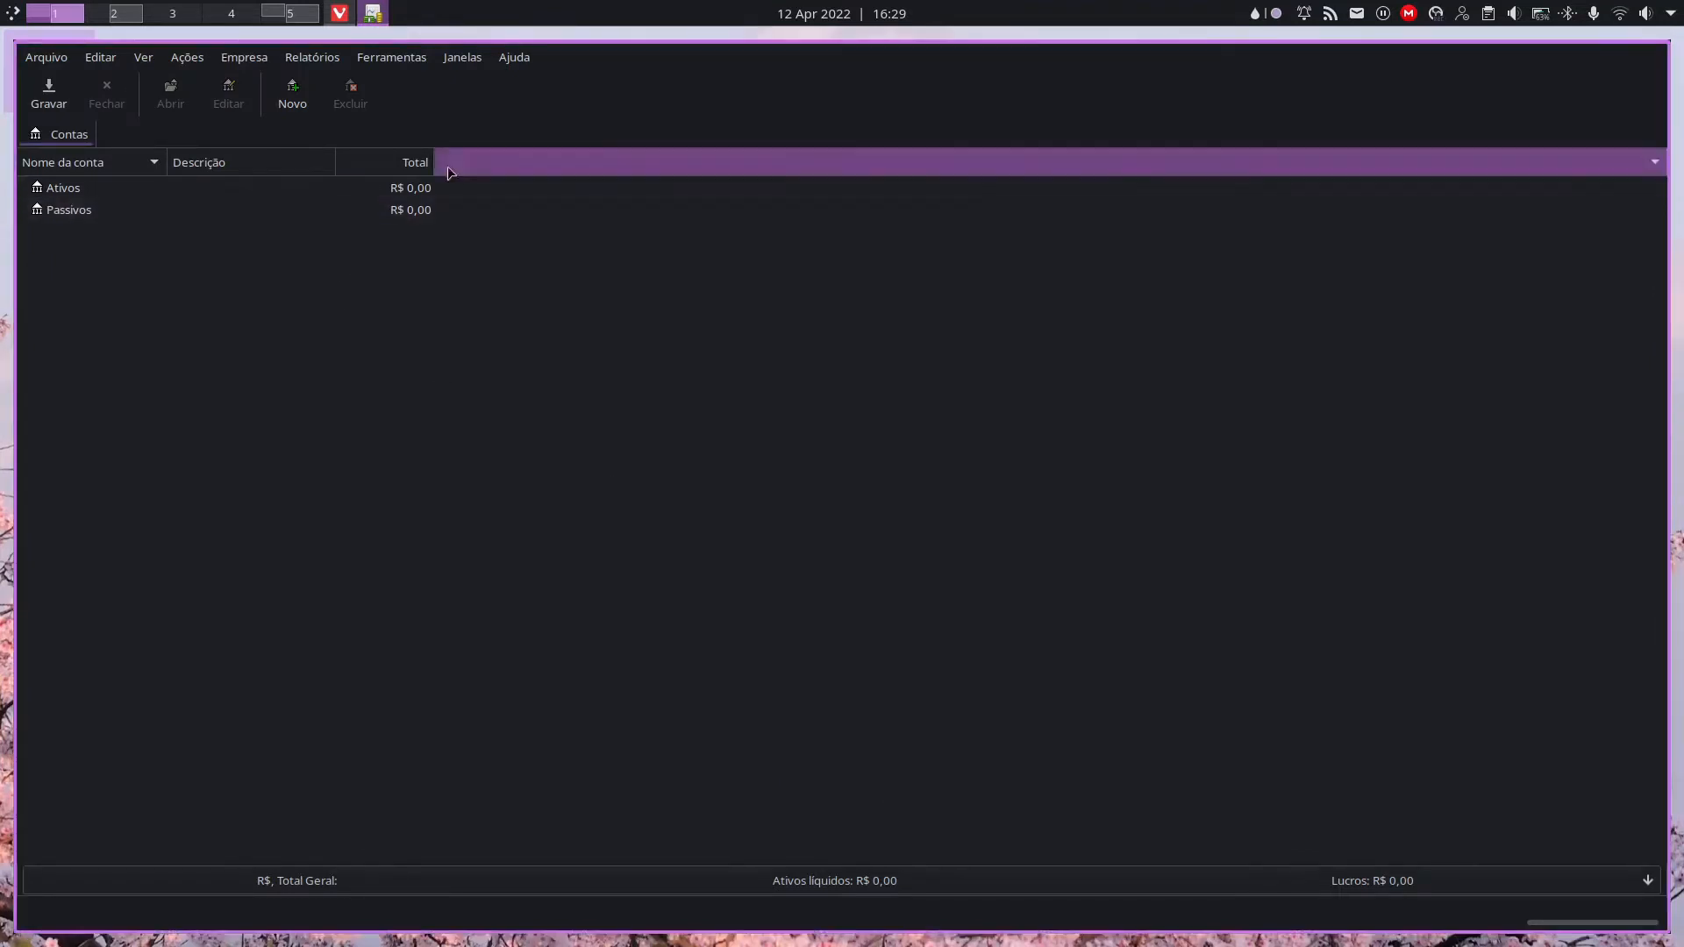
Step: Create a top-level account named Entradas of type Receita in BRL (Real brasileiro)
click(292, 96)
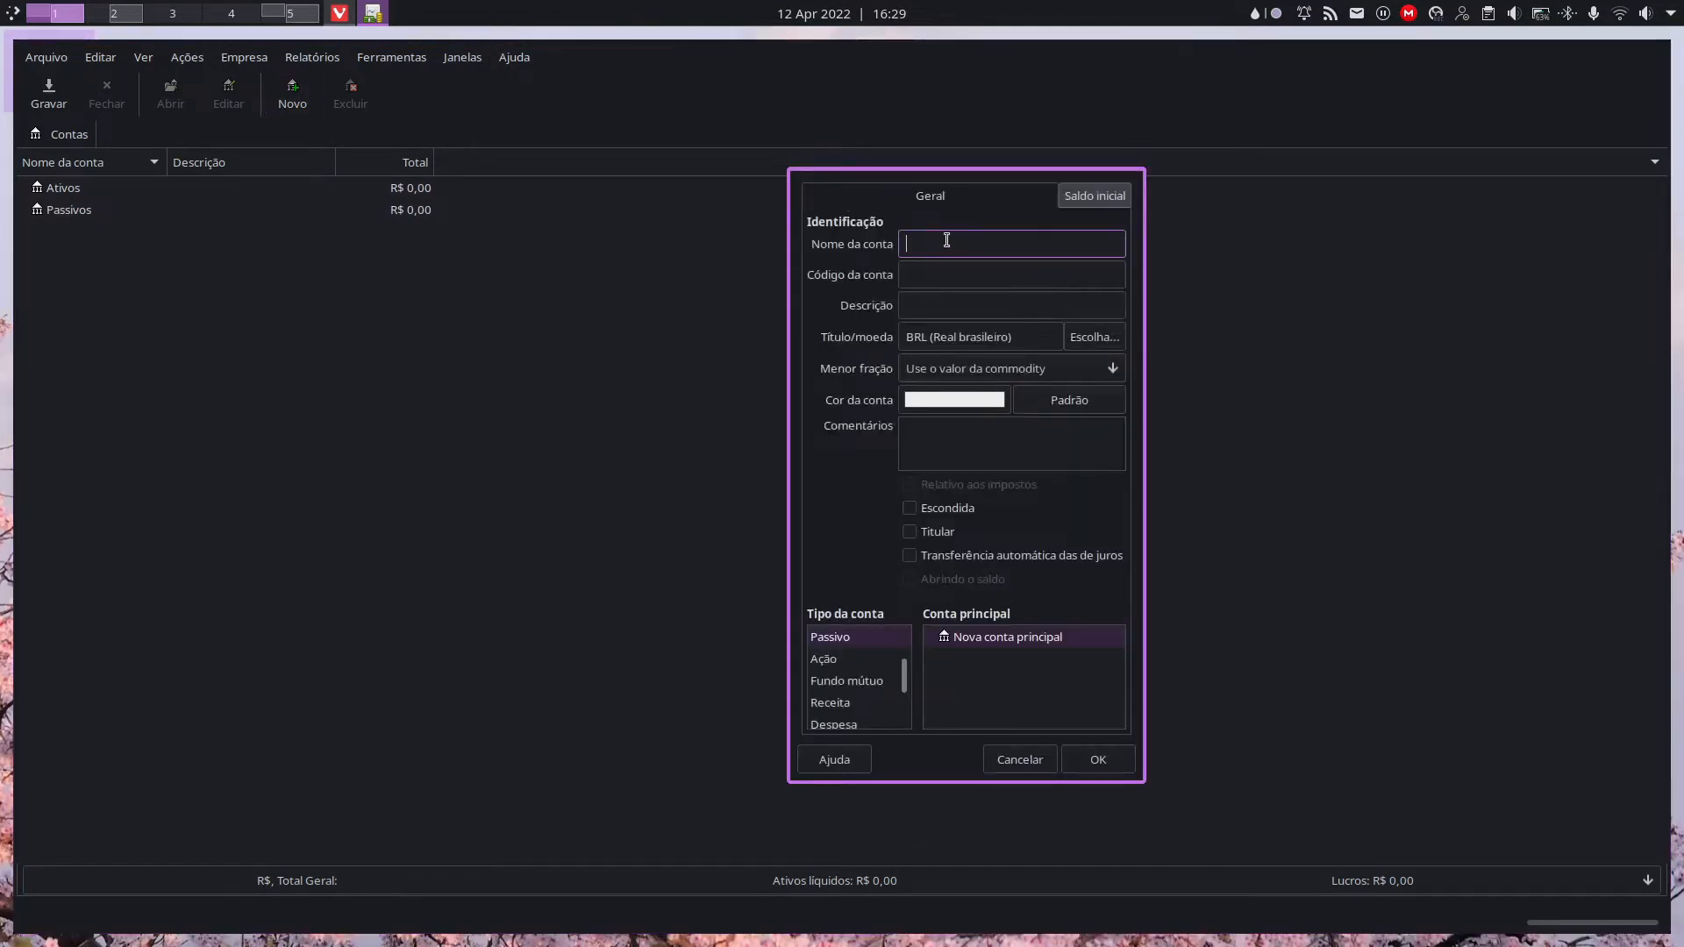
text(Entradas)
scroll(877, 675, down, 3)
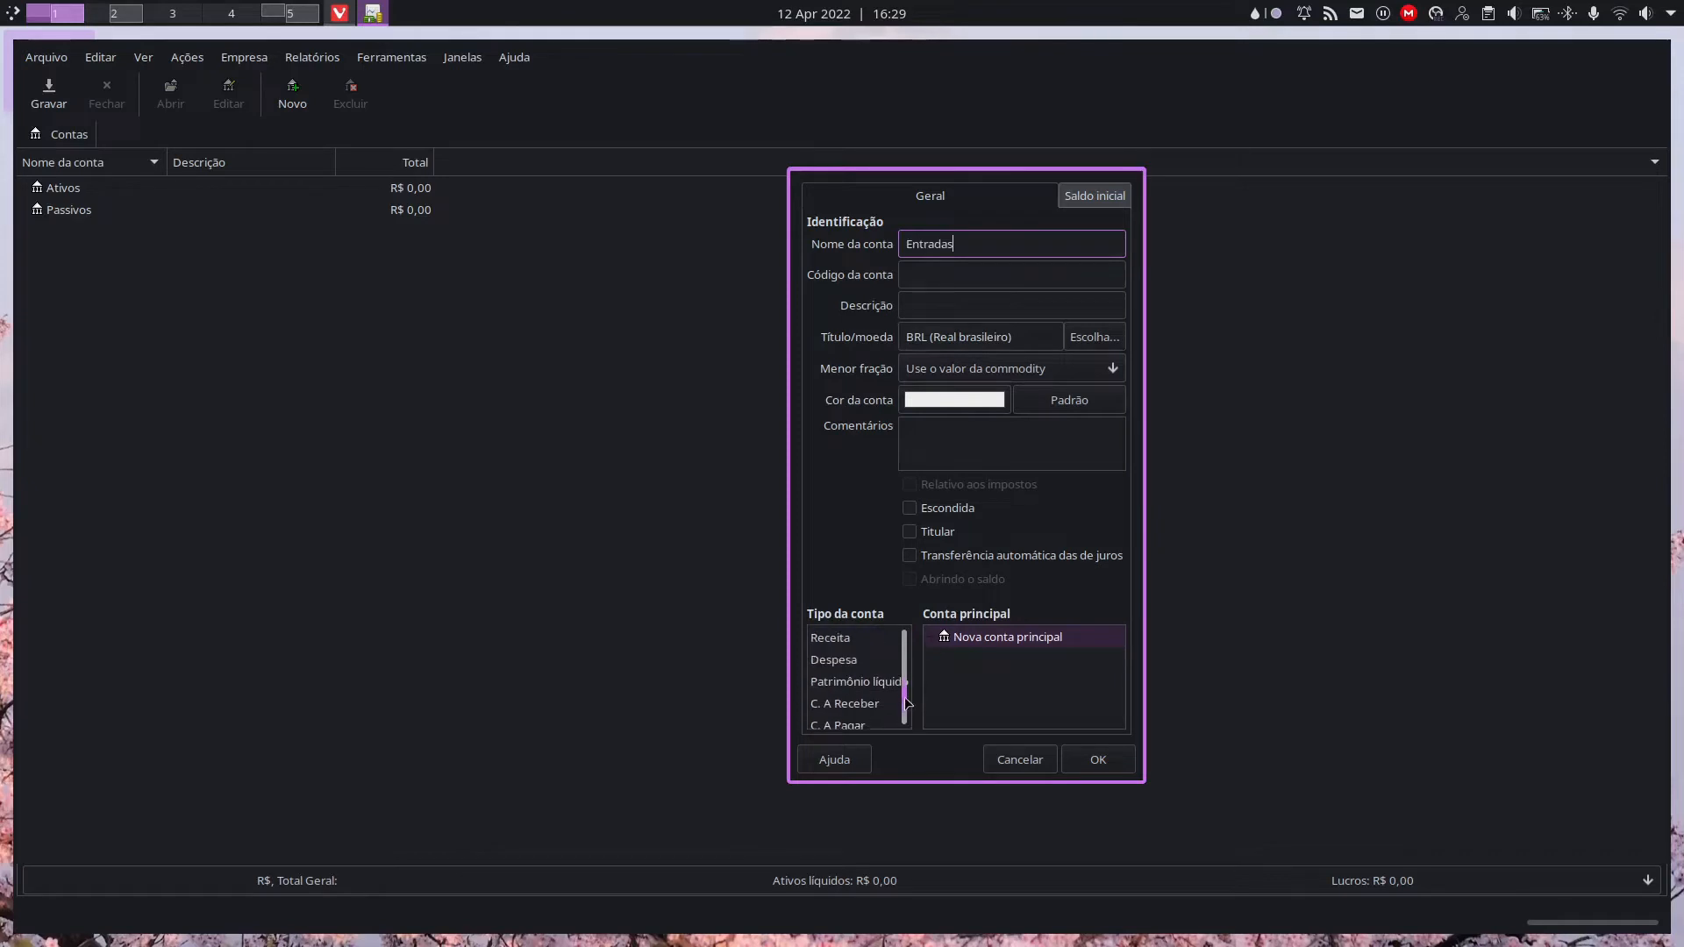
click(856, 649)
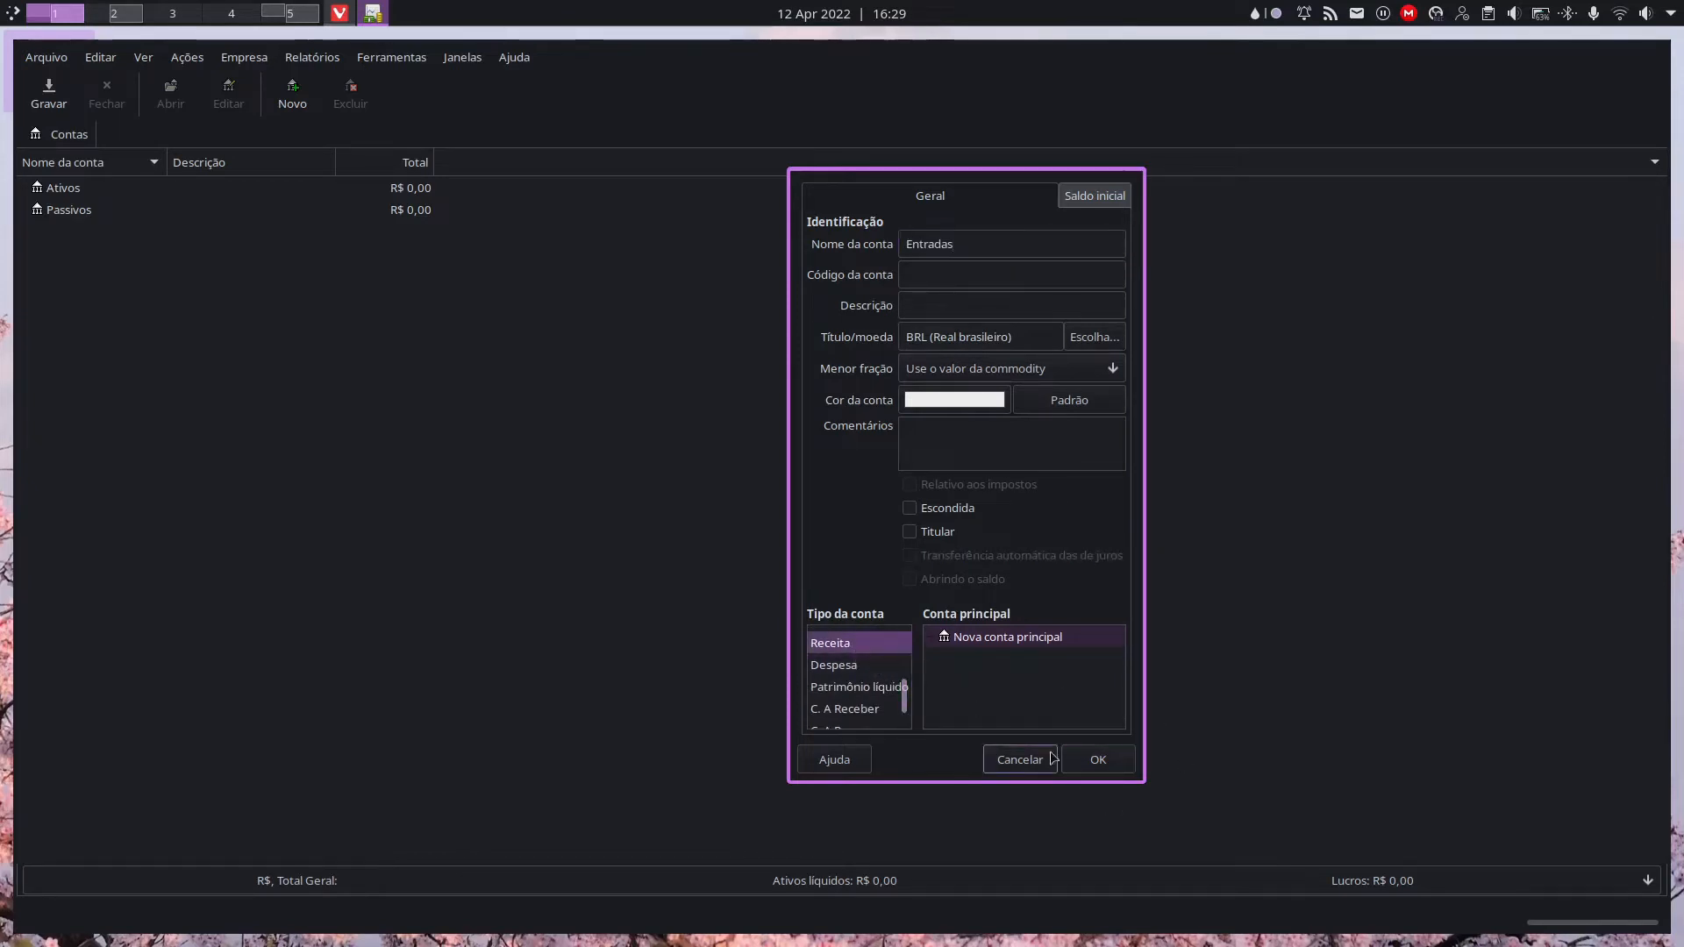
click(1097, 760)
Step: Create a top-level account named Saídas of type Despesa in BRL (Real brasileiro)
click(292, 93)
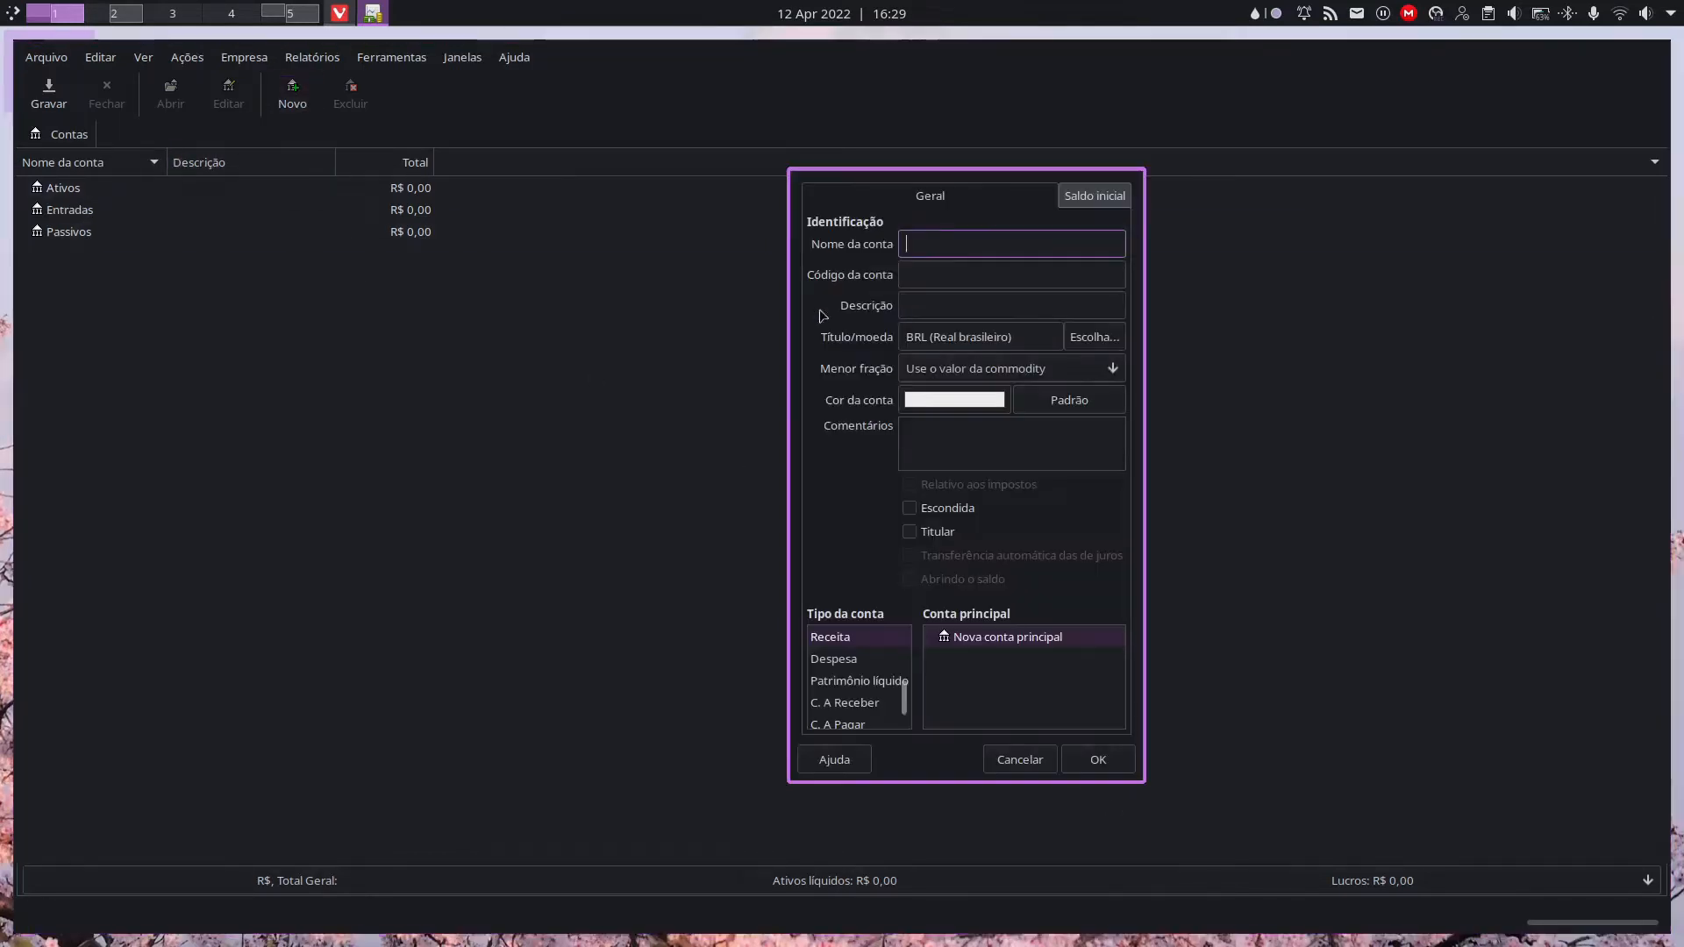
text(Saídas)
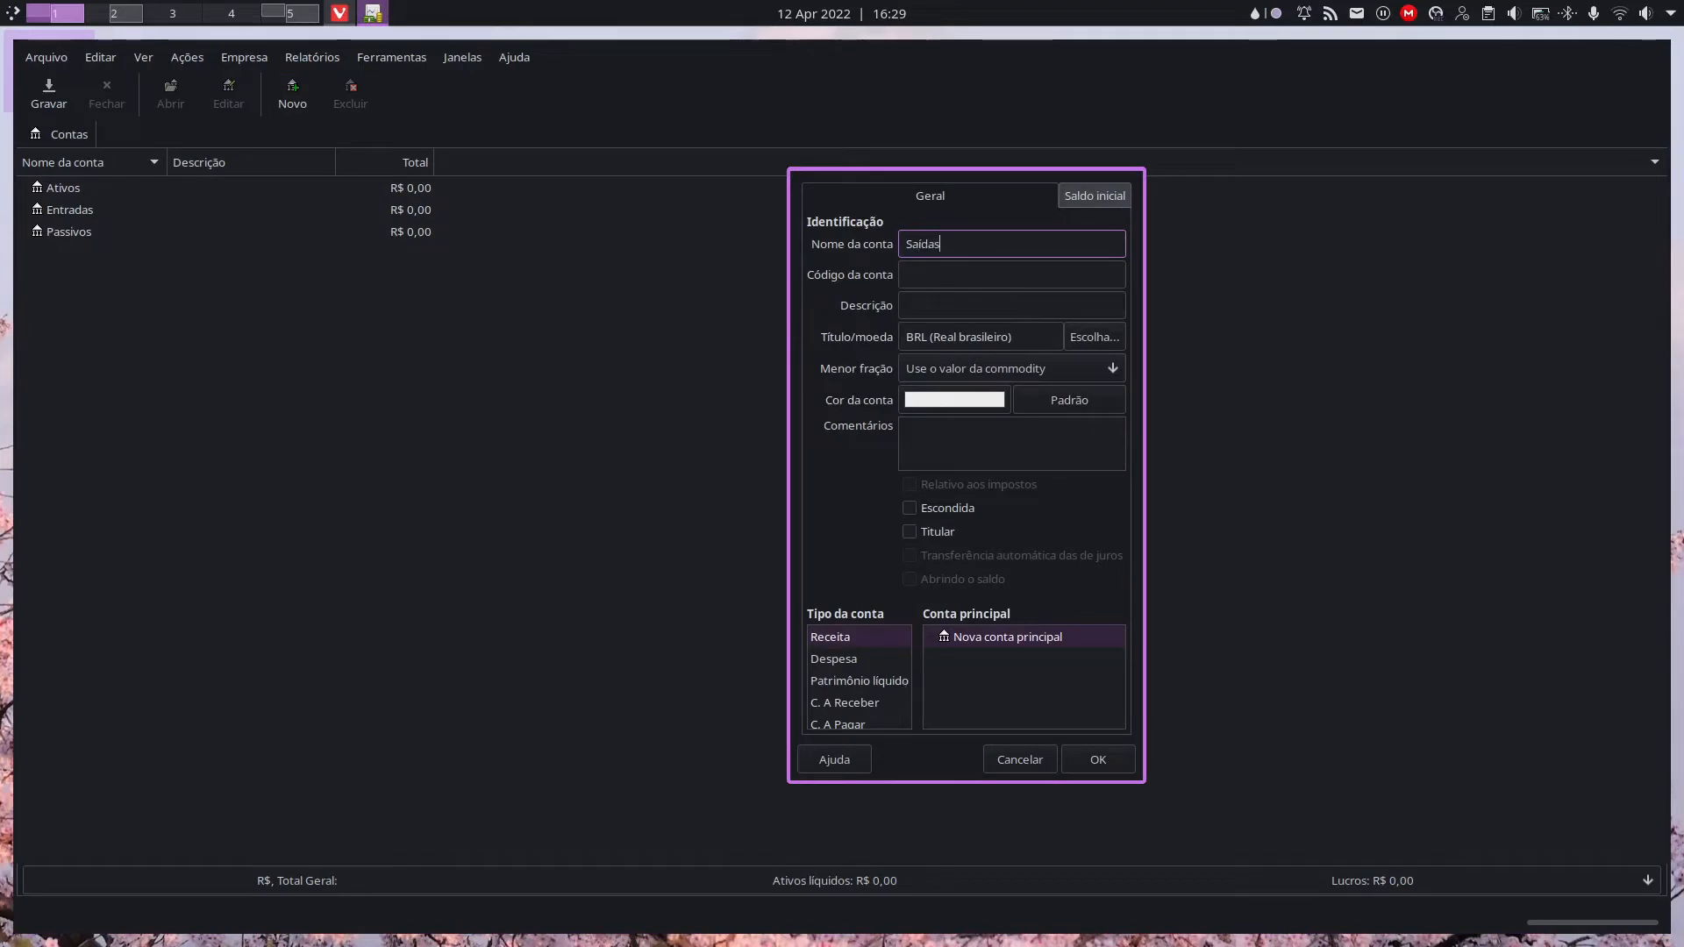
click(837, 659)
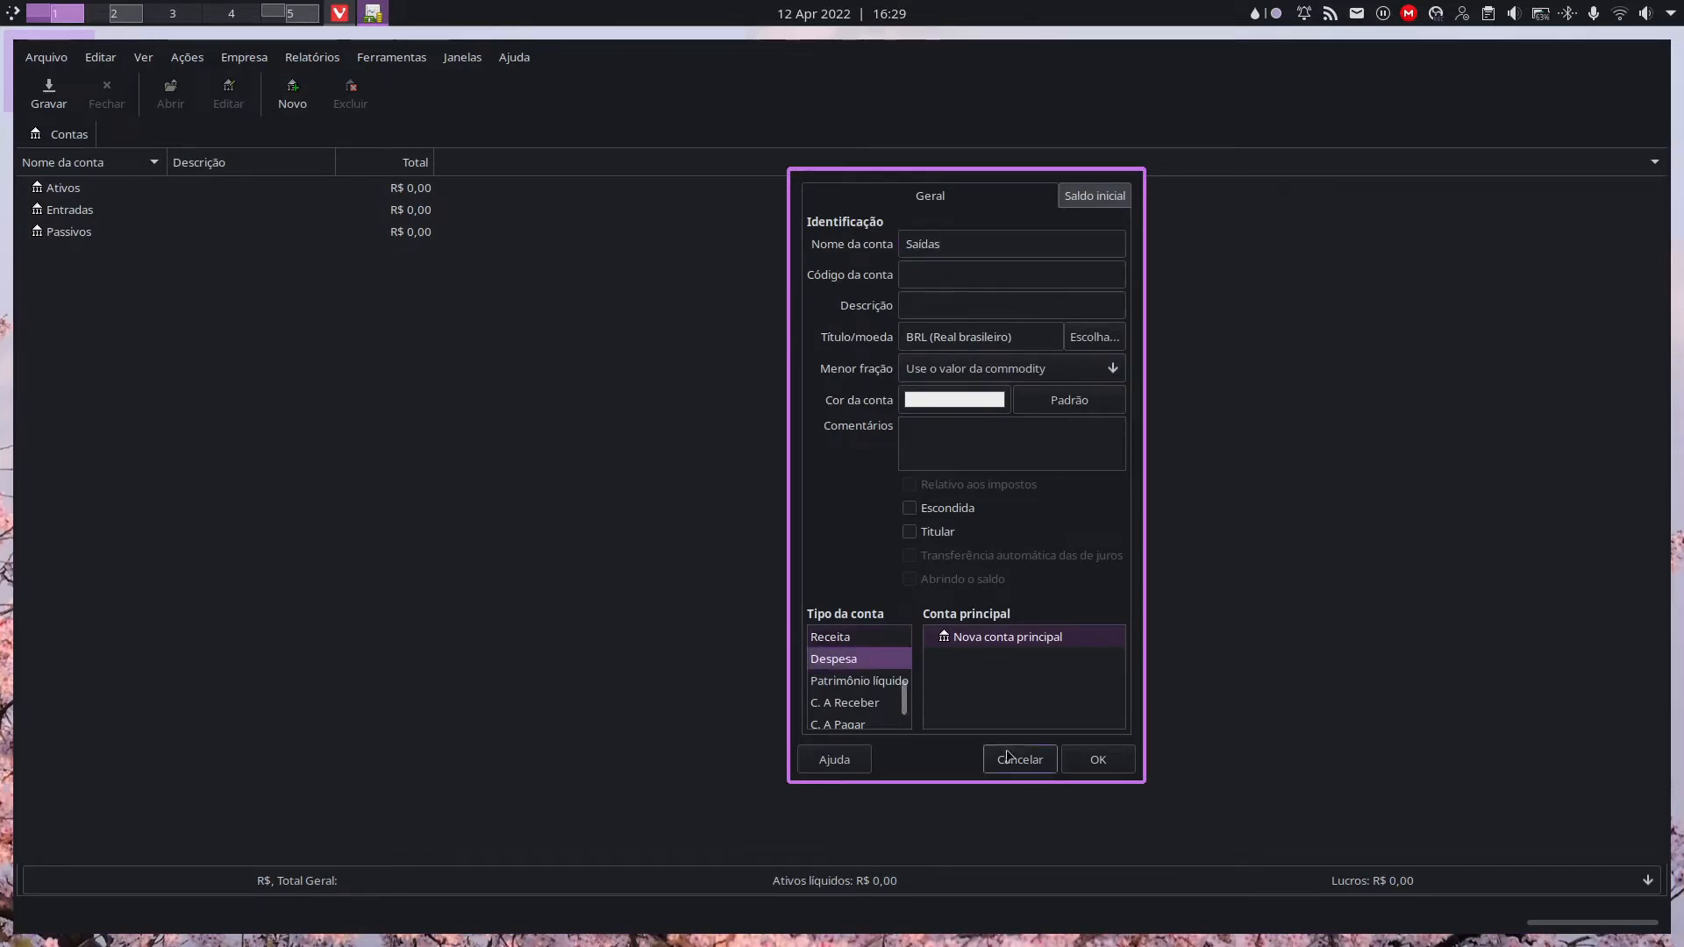
click(1098, 760)
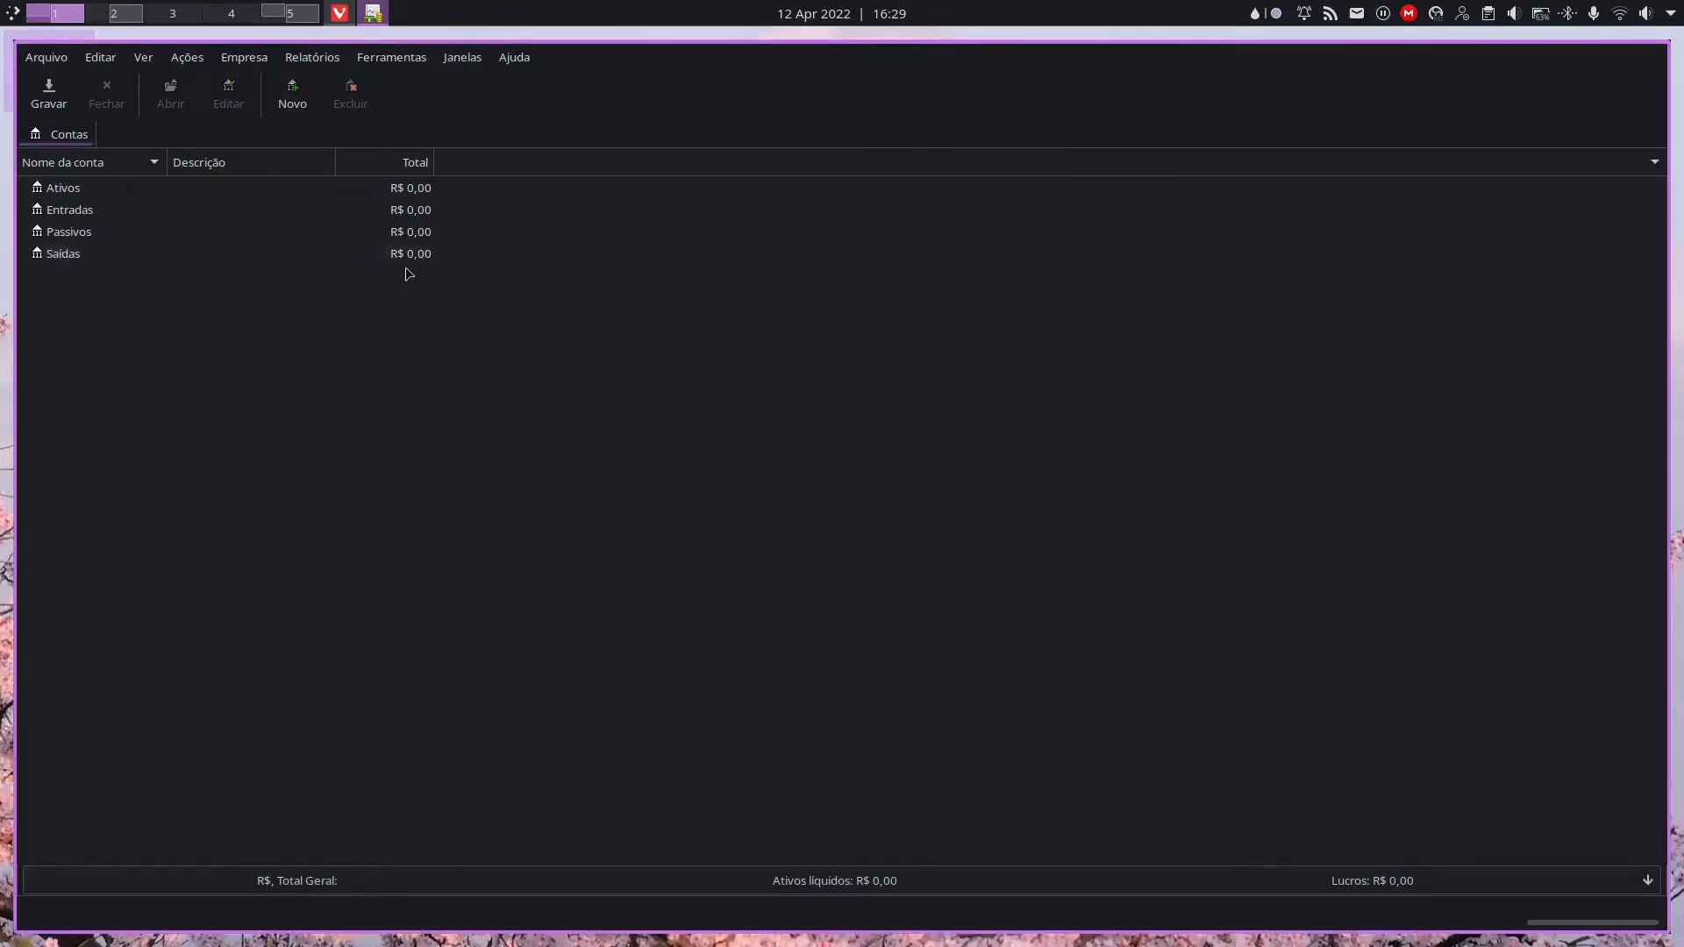
Step: Create a top-level account named Patrimônio of type Patrimônio líquido in BRL (Real brasileiro)
click(295, 96)
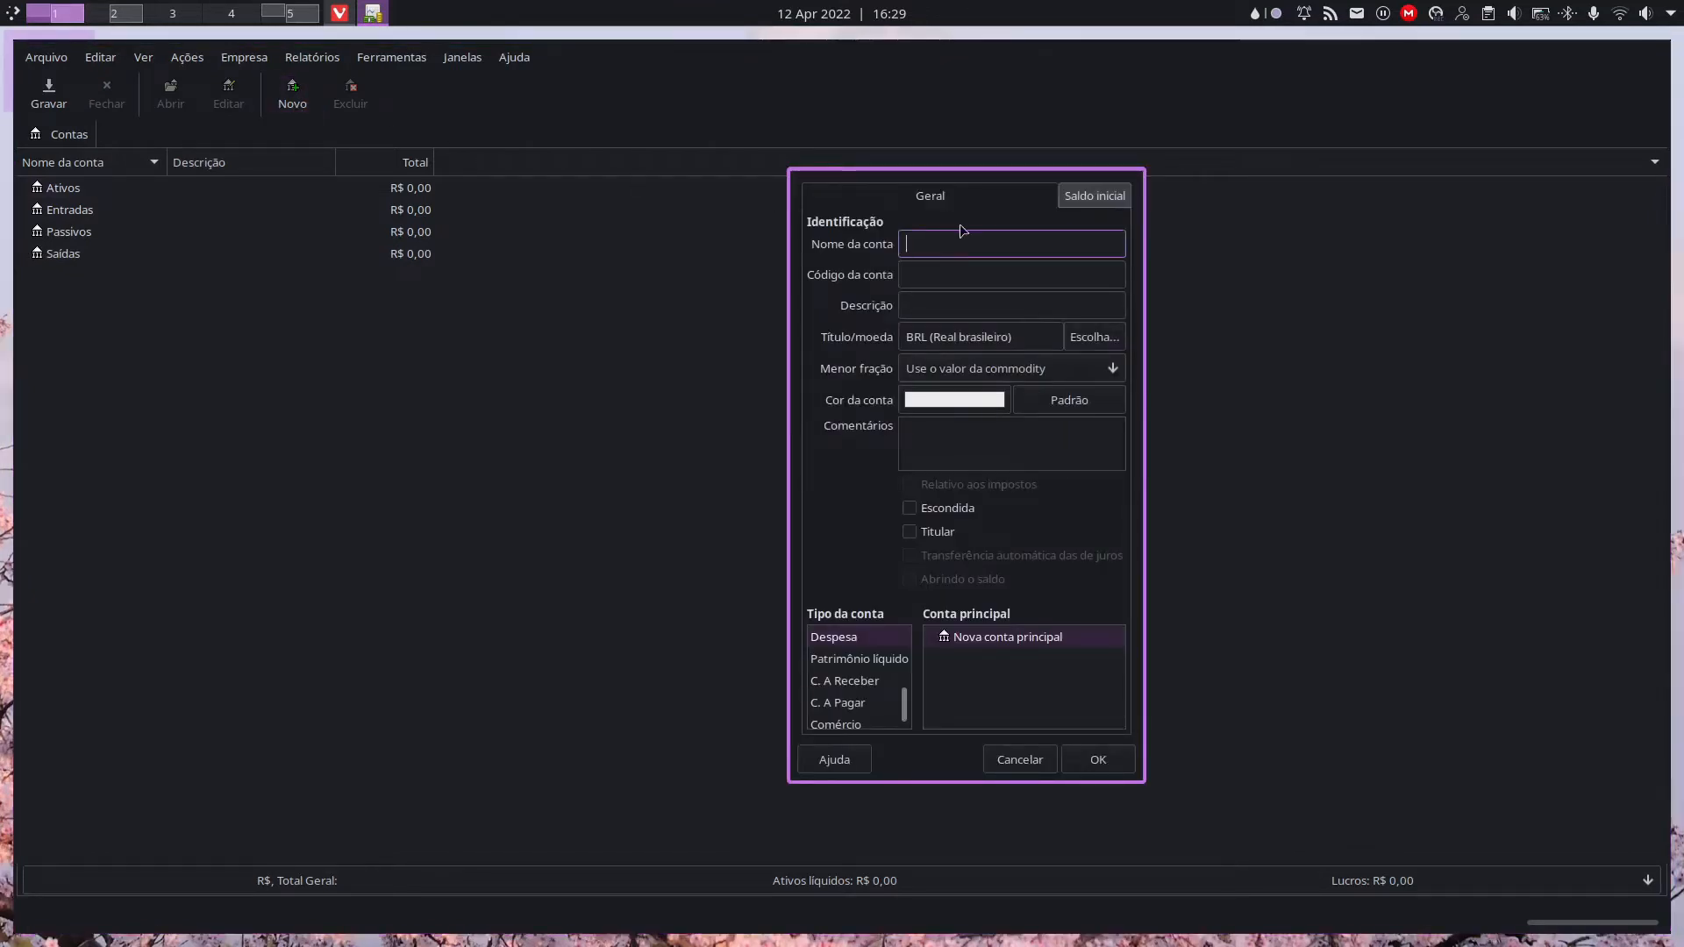
text(Patrimônio)
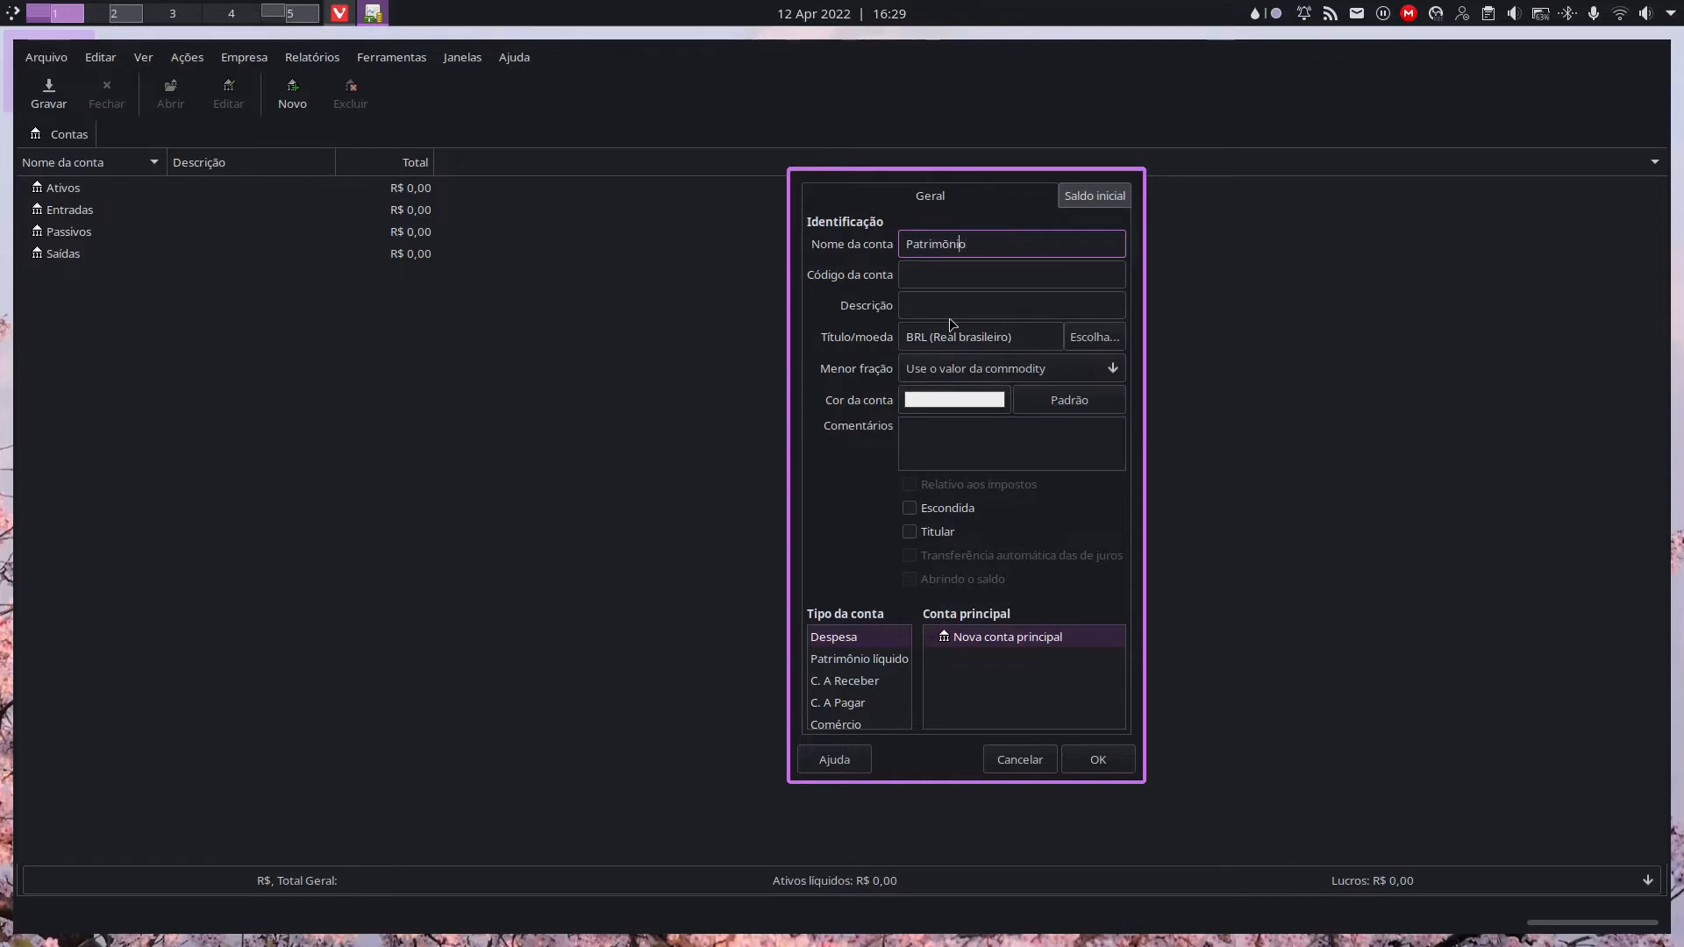
key(Left)
key(Left)
key(BackSpace)
text(^p)
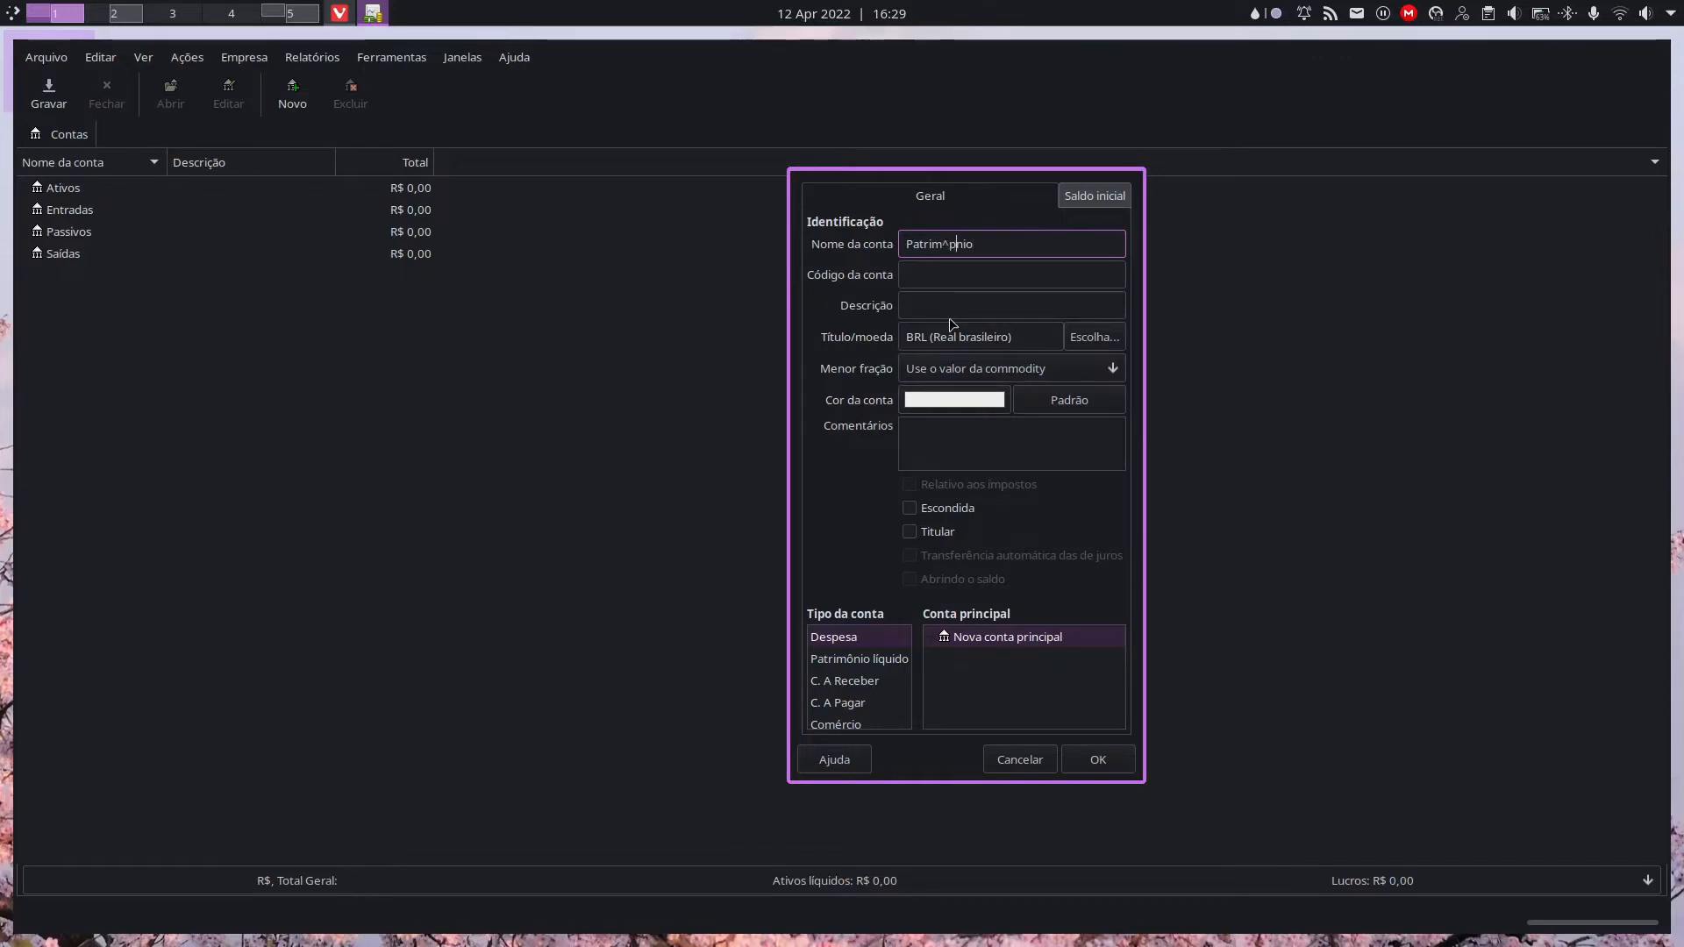
key(BackSpace)
key(BackSpace)
text(ô)
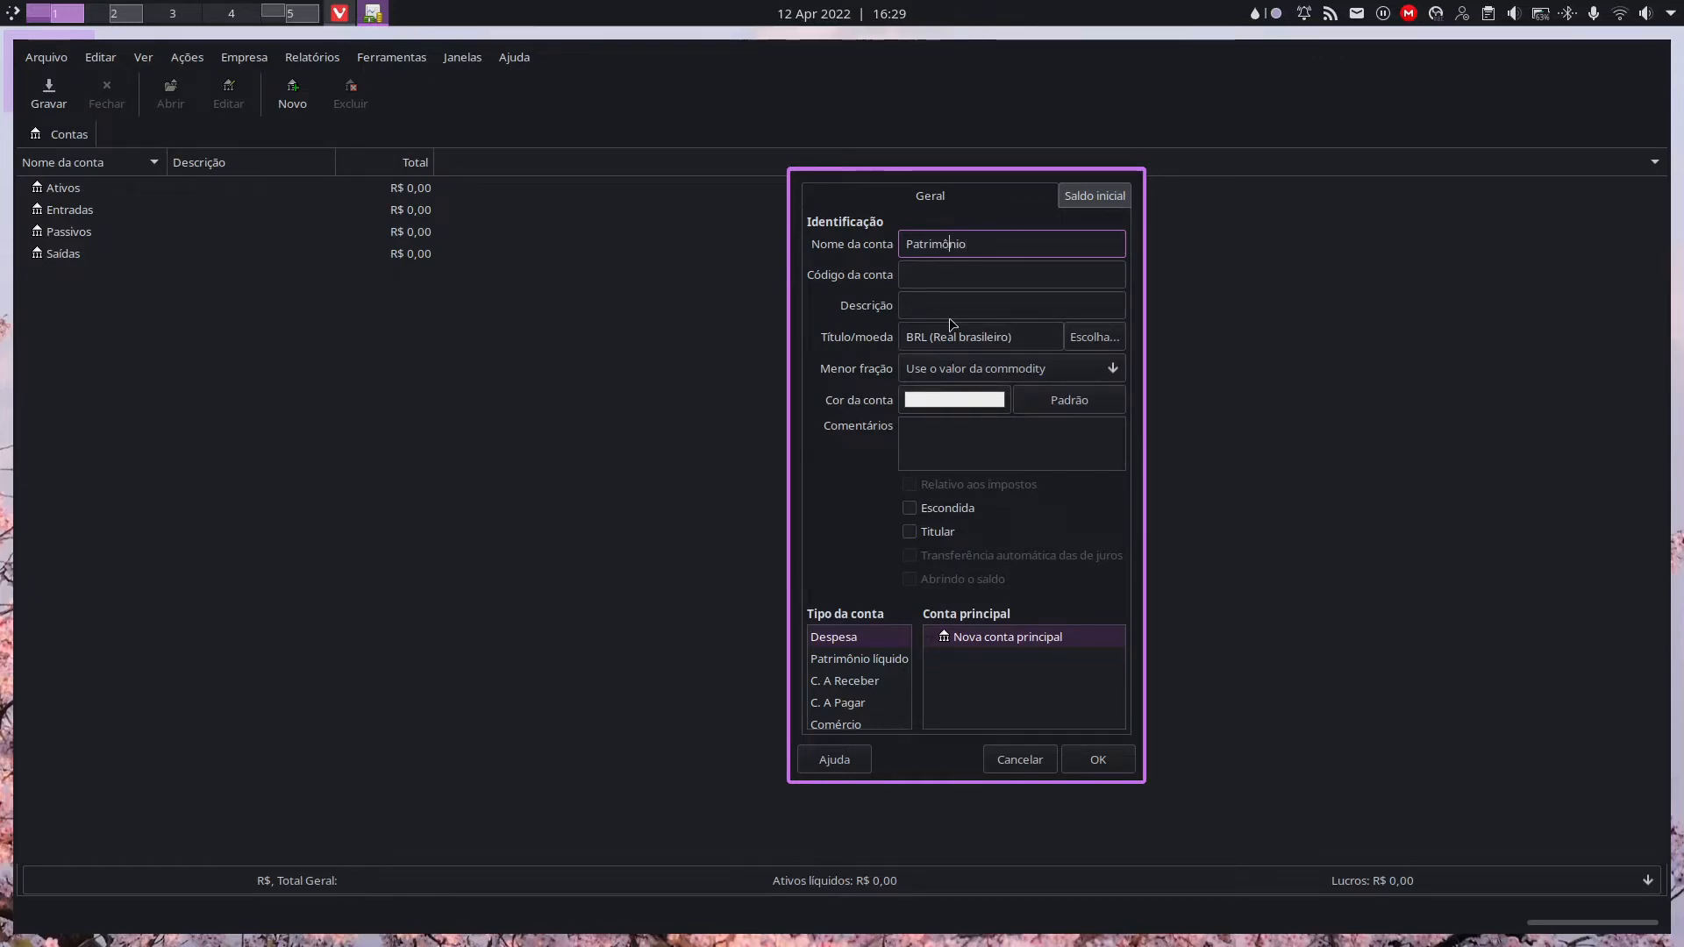
click(860, 659)
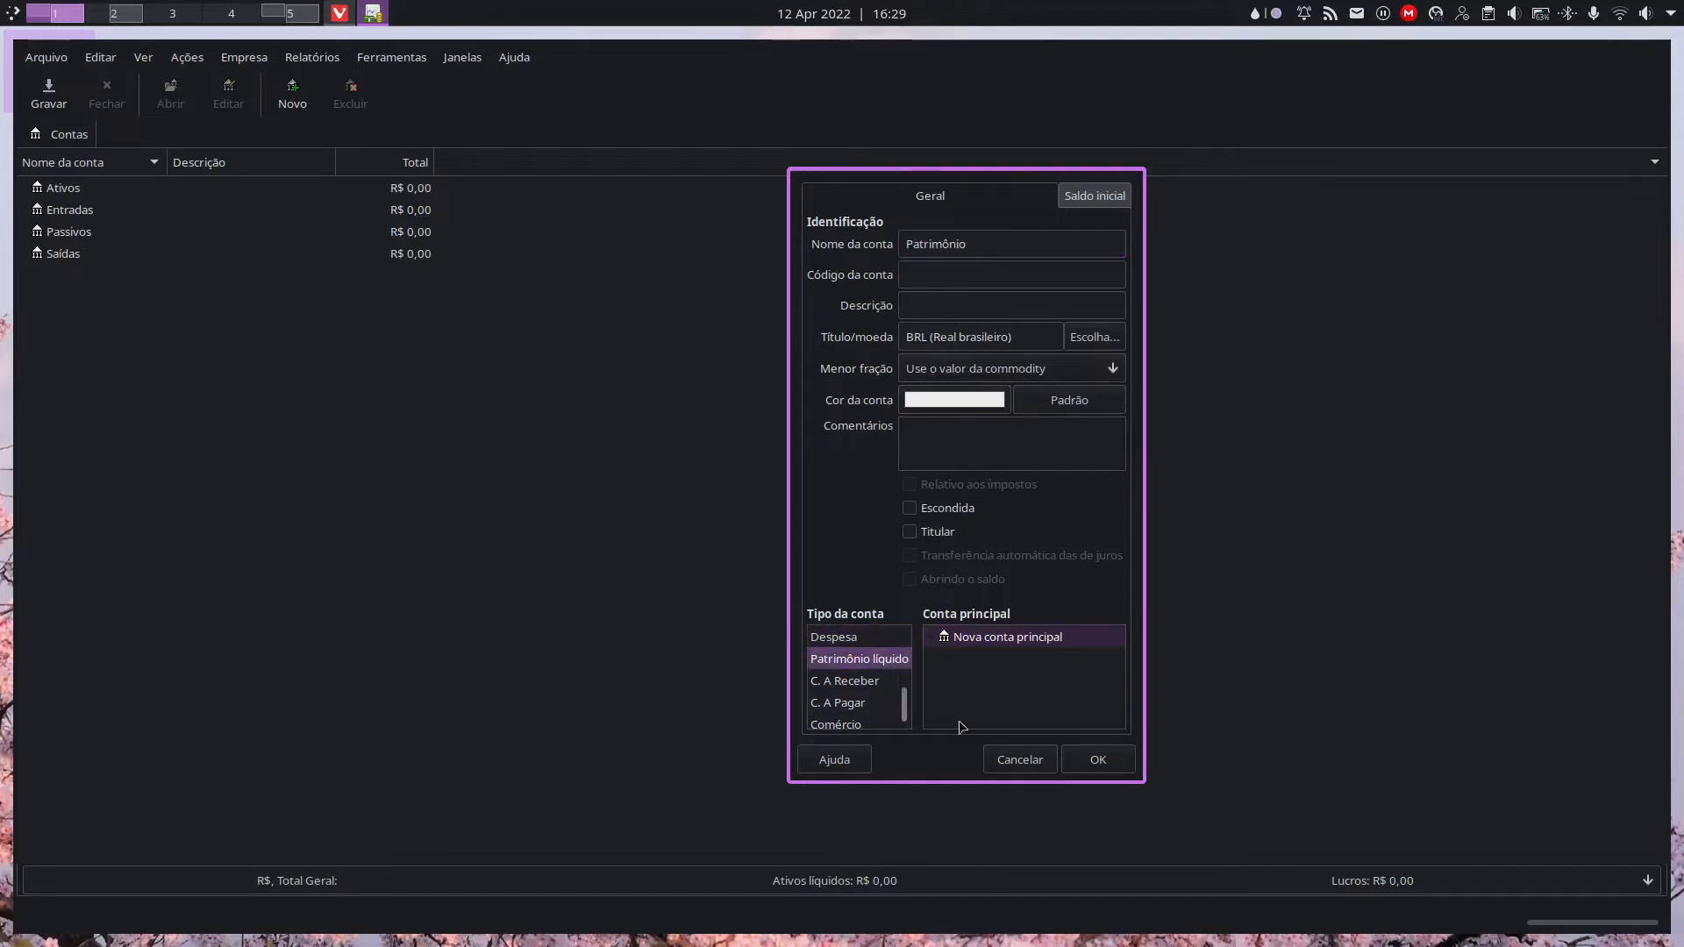
click(1096, 763)
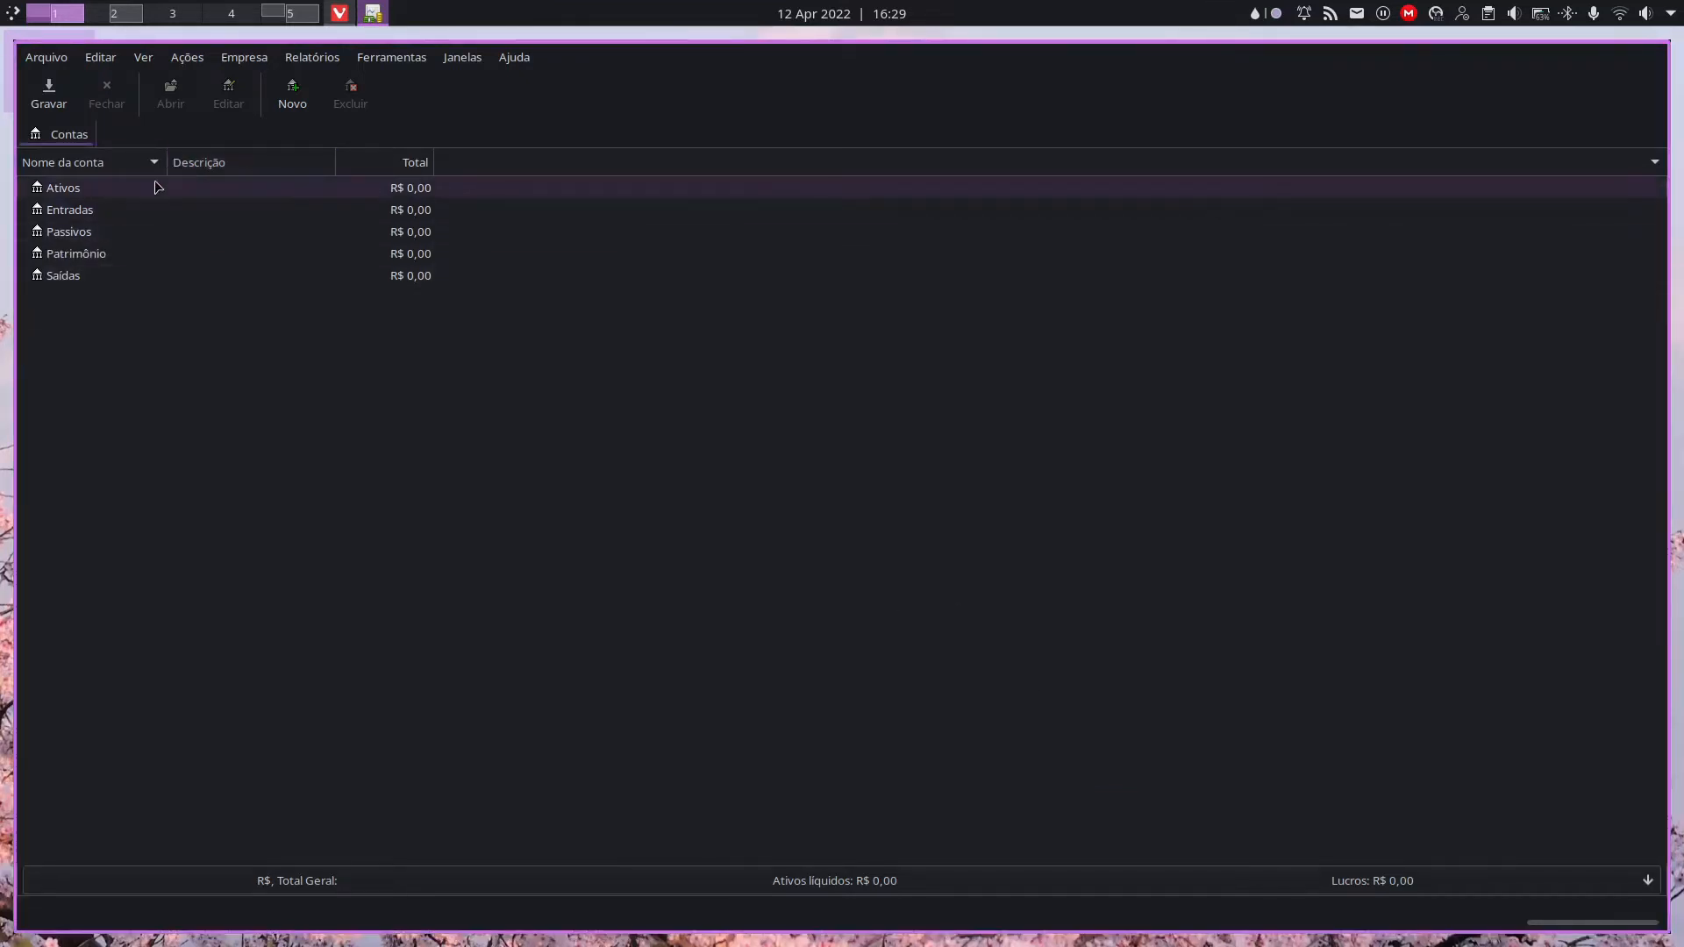
click(171, 235)
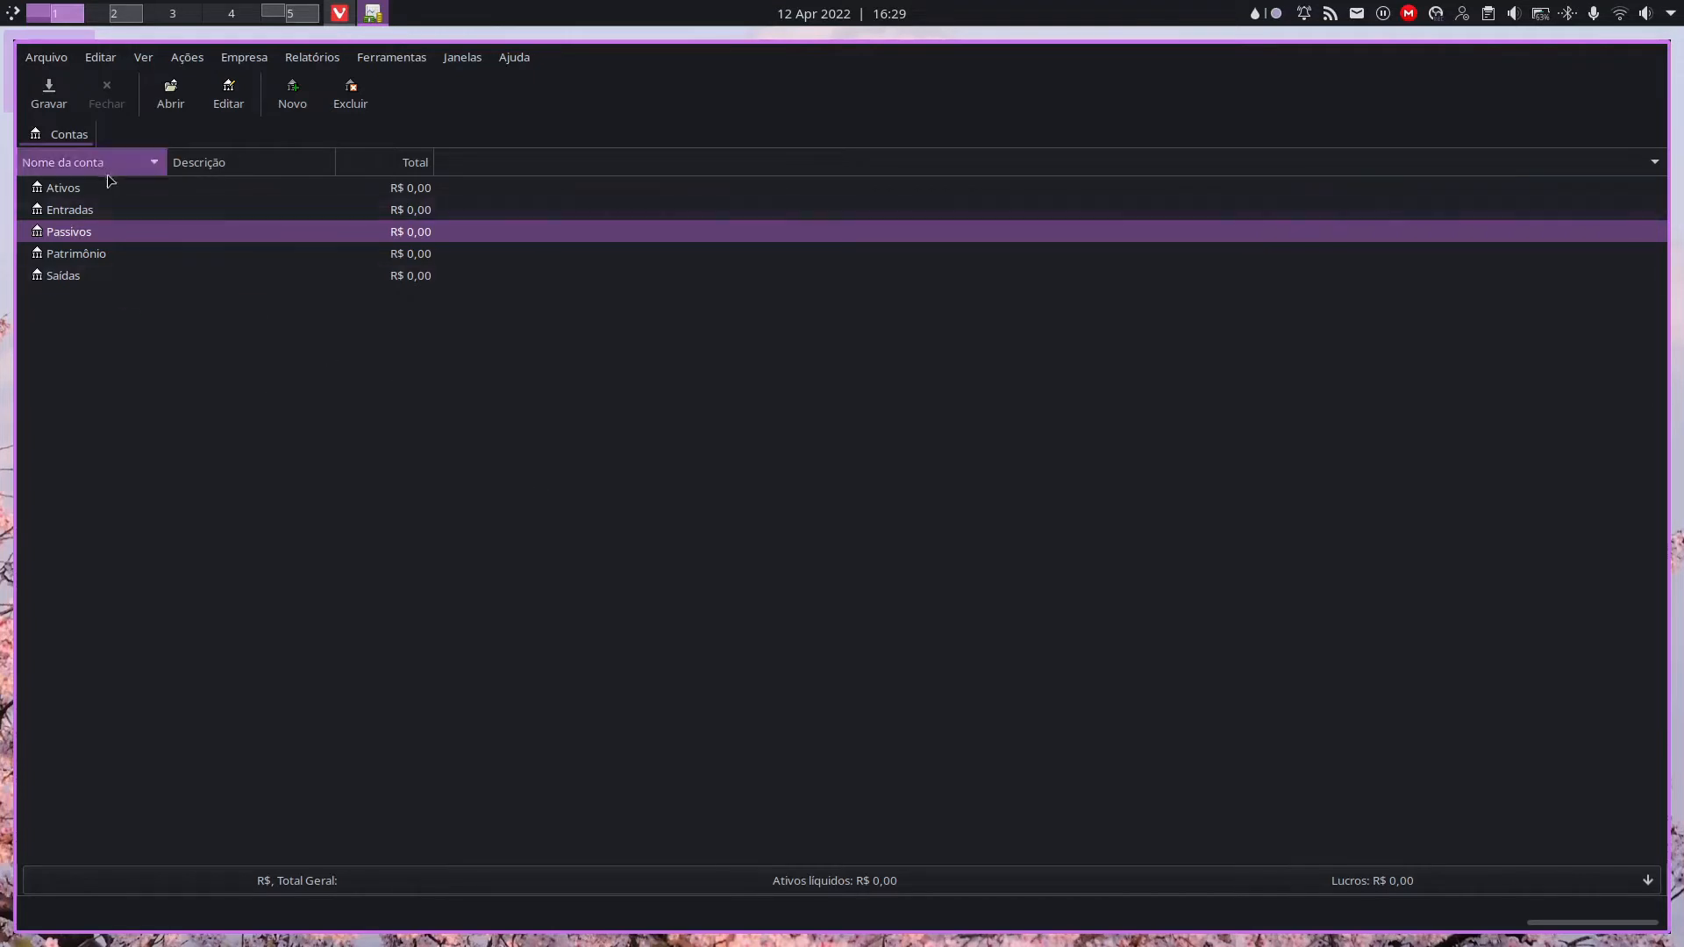
click(91, 208)
click(91, 187)
click(105, 255)
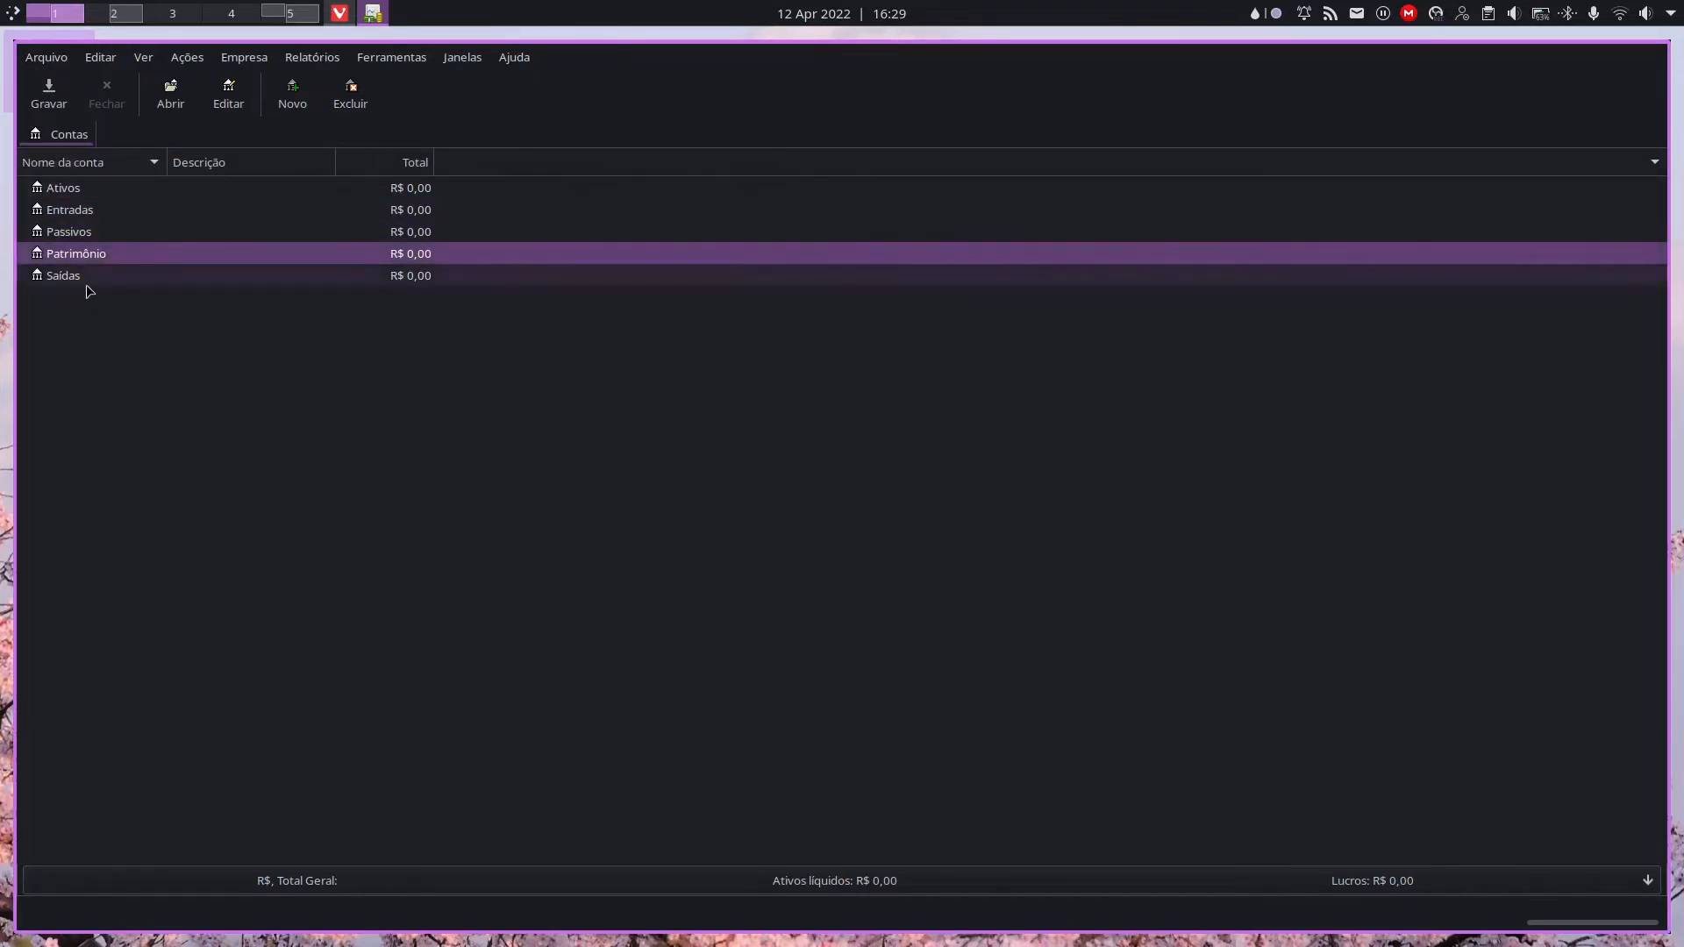
click(88, 275)
Step: Create a sub-account of Ativos named Conta corrente - Banco, of type Banco in BRL (Real brasileiro)
click(95, 188)
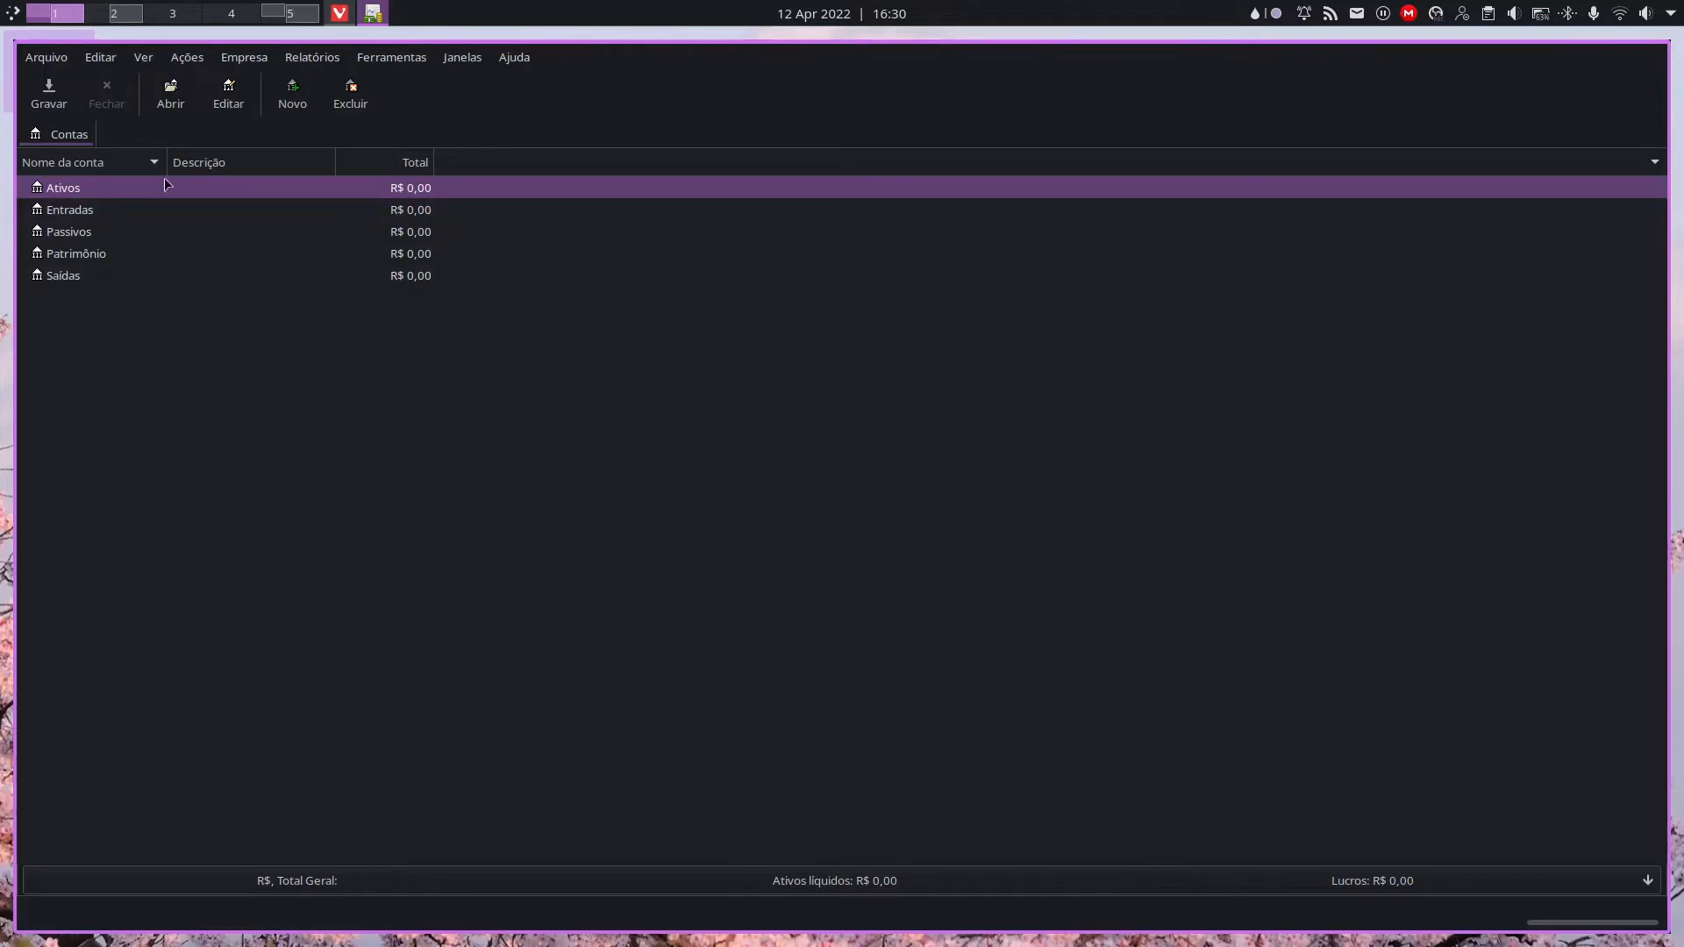
drag(167, 163, 174, 163)
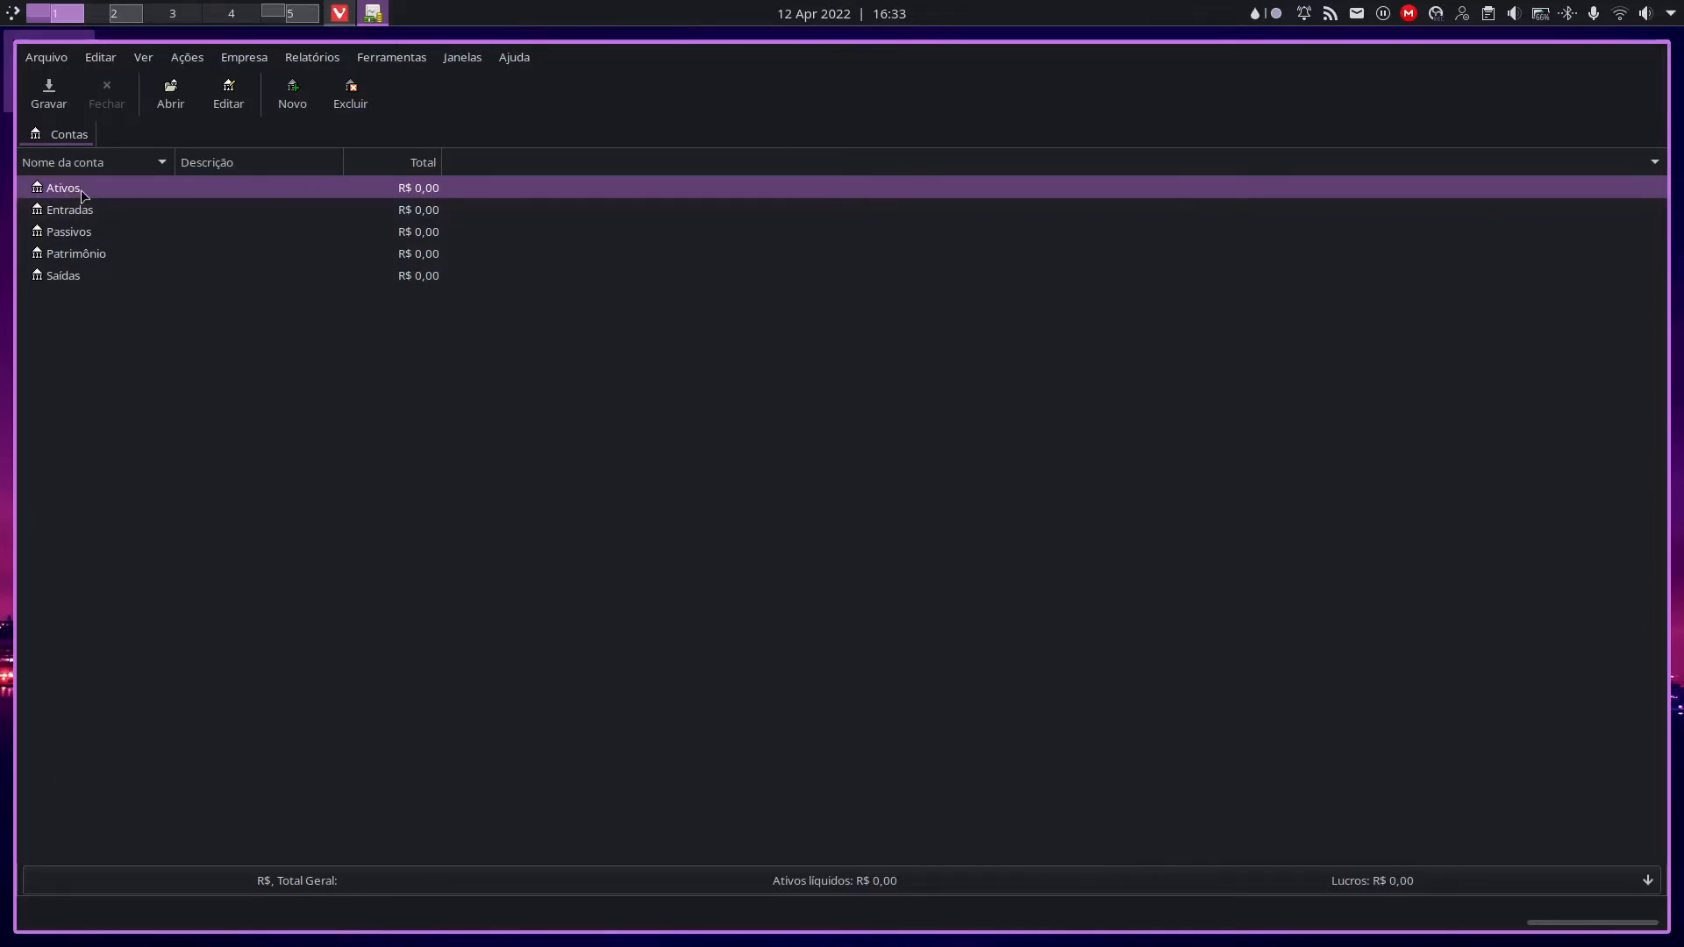
click(294, 106)
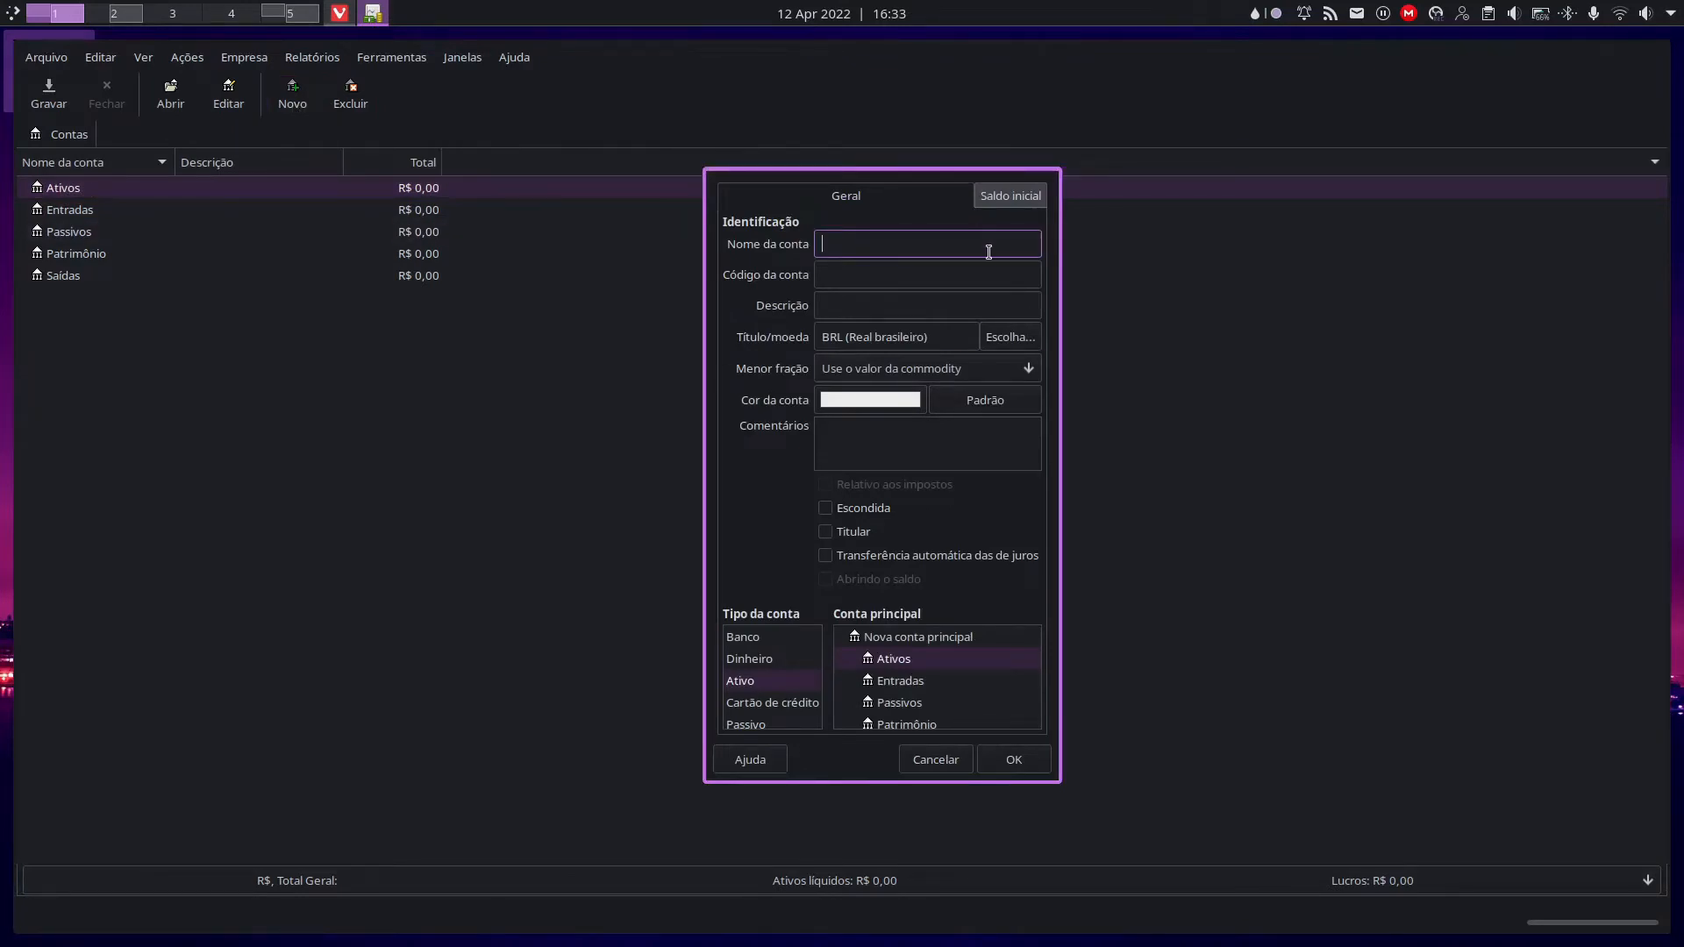
text(Conta corrente - Banco)
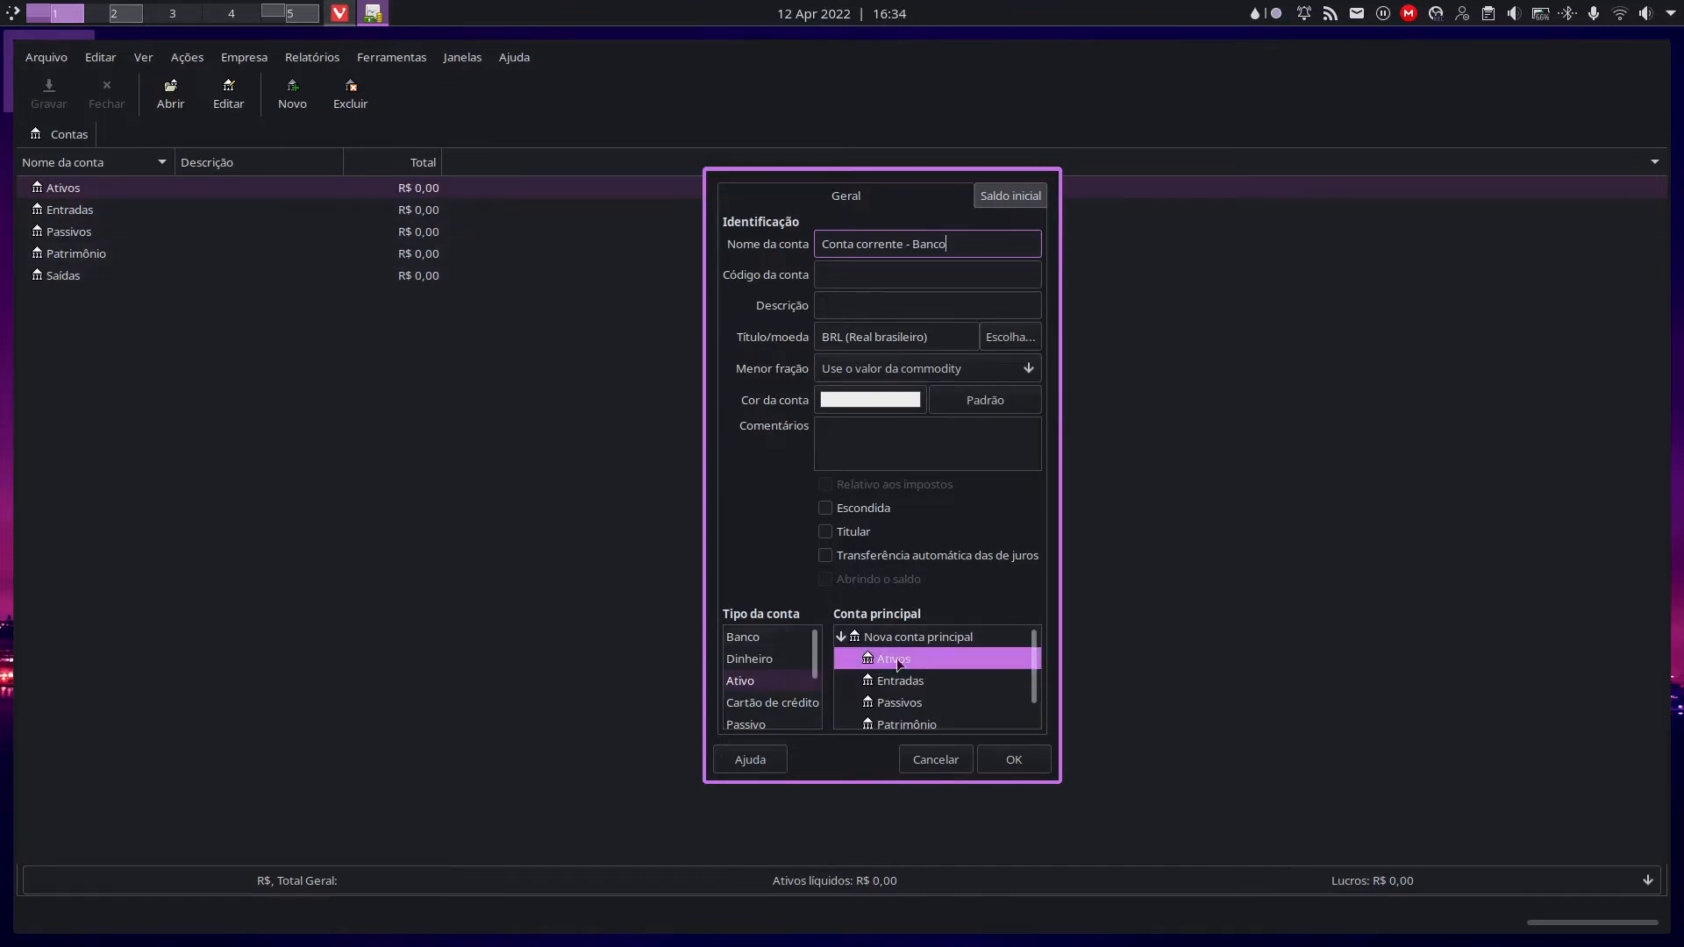
scroll(818, 692, down, 2)
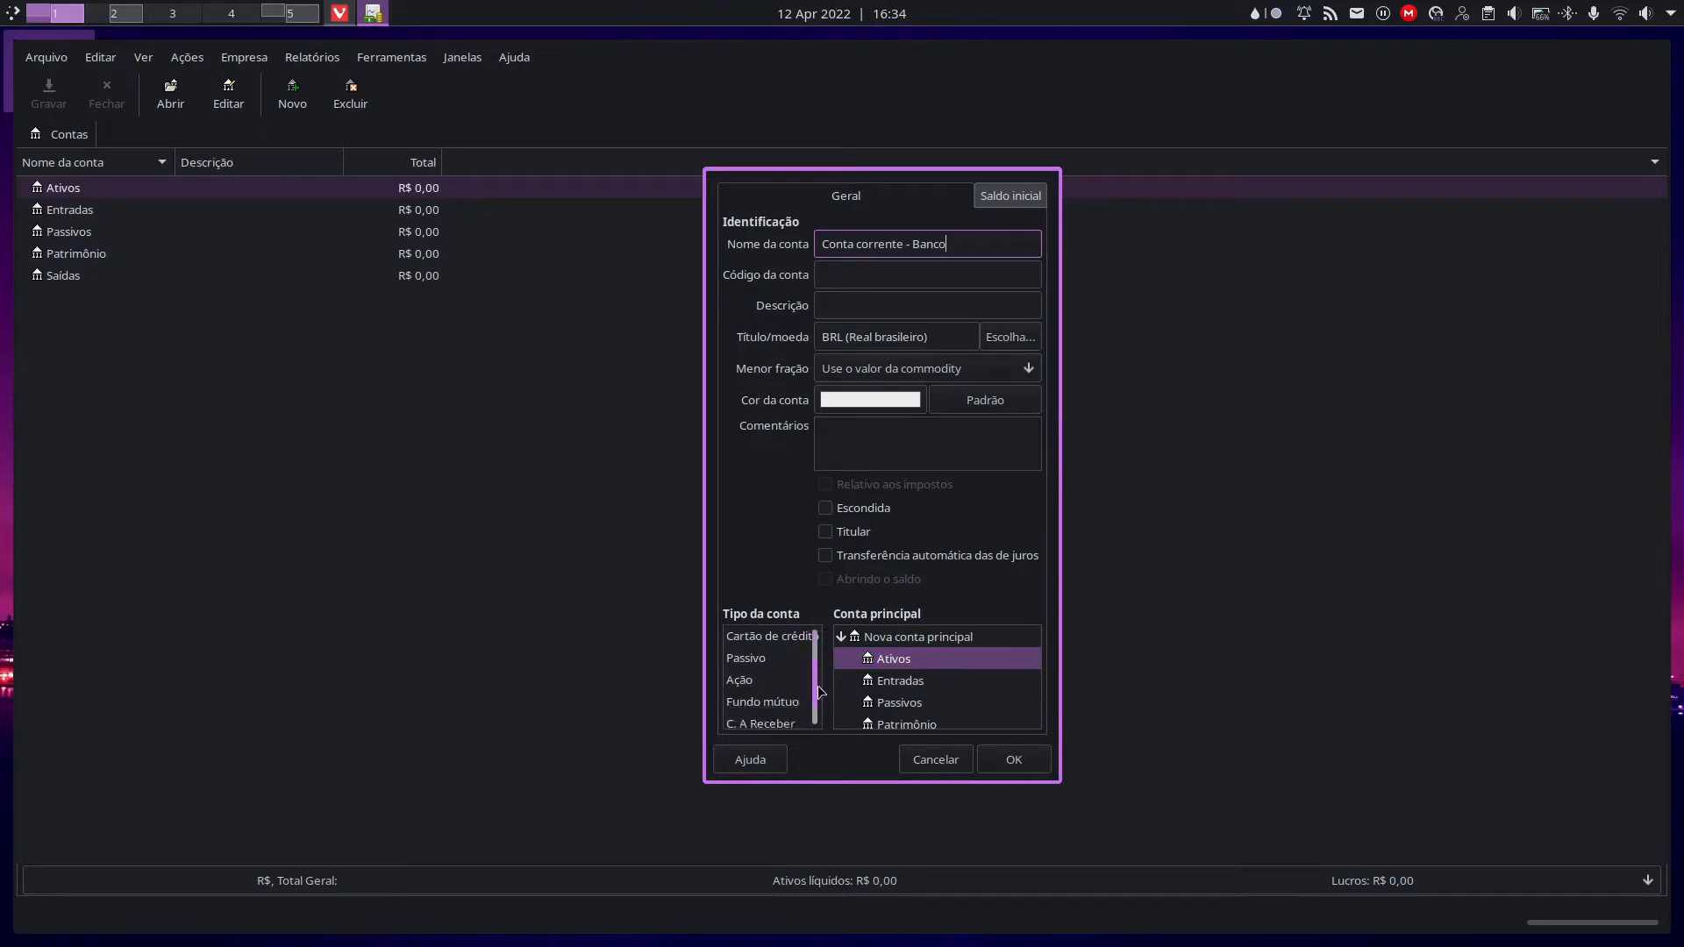
scroll(818, 692, up, 2)
scroll(818, 684, down, 3)
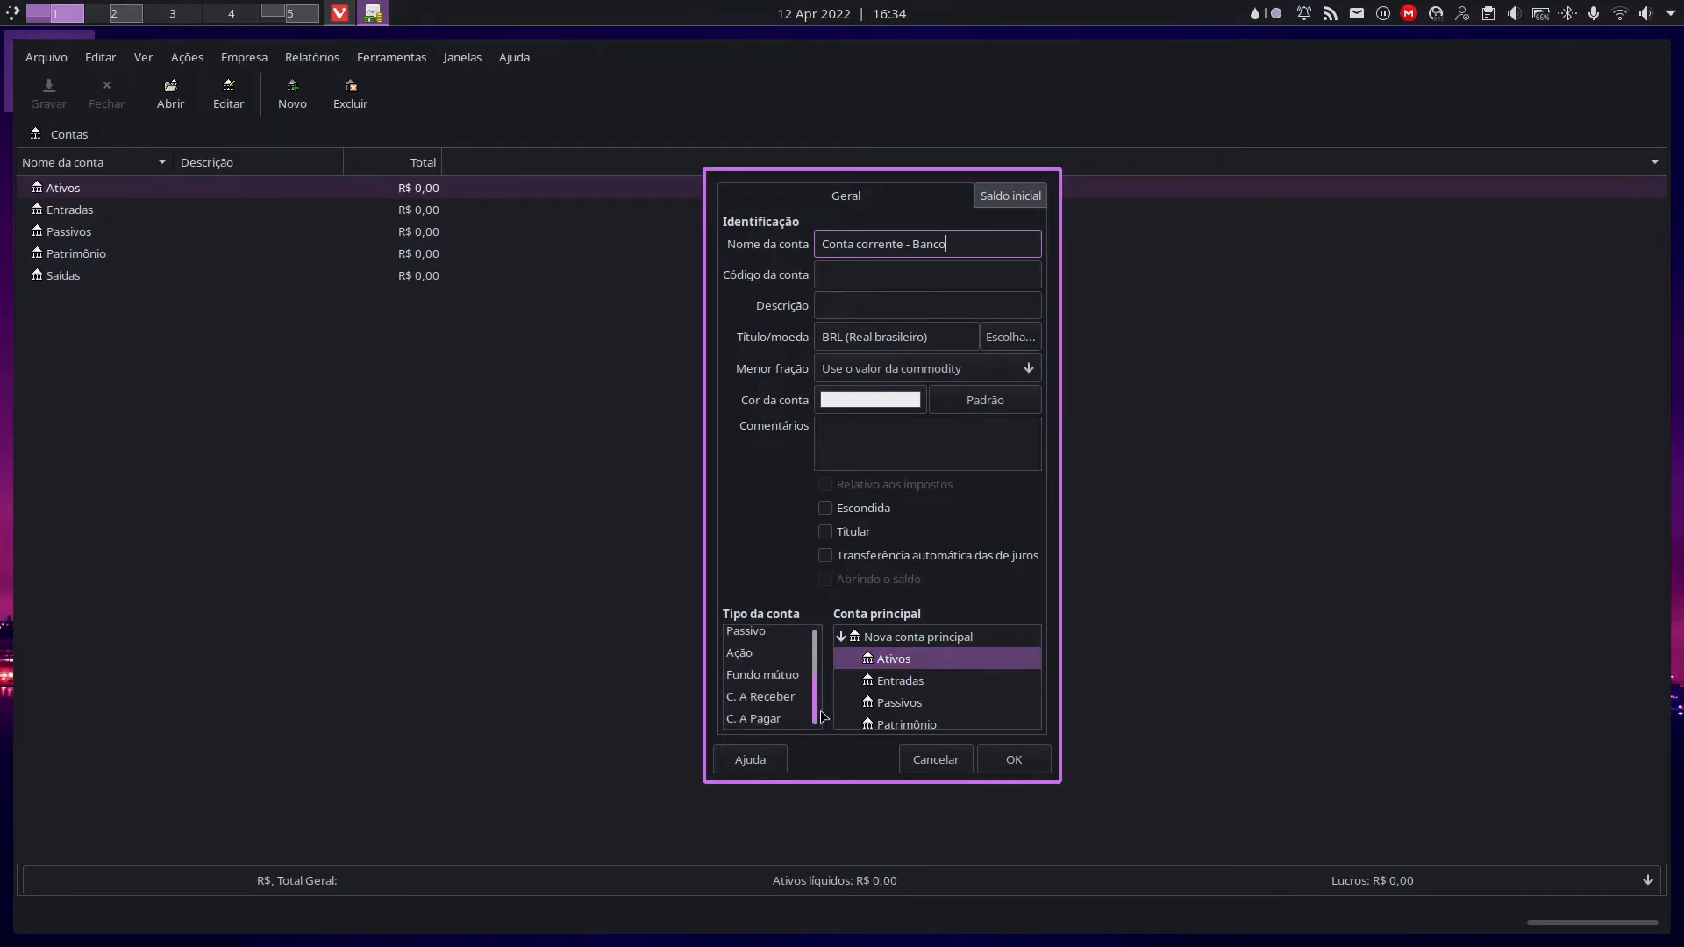
scroll(820, 702, up, 3)
click(761, 645)
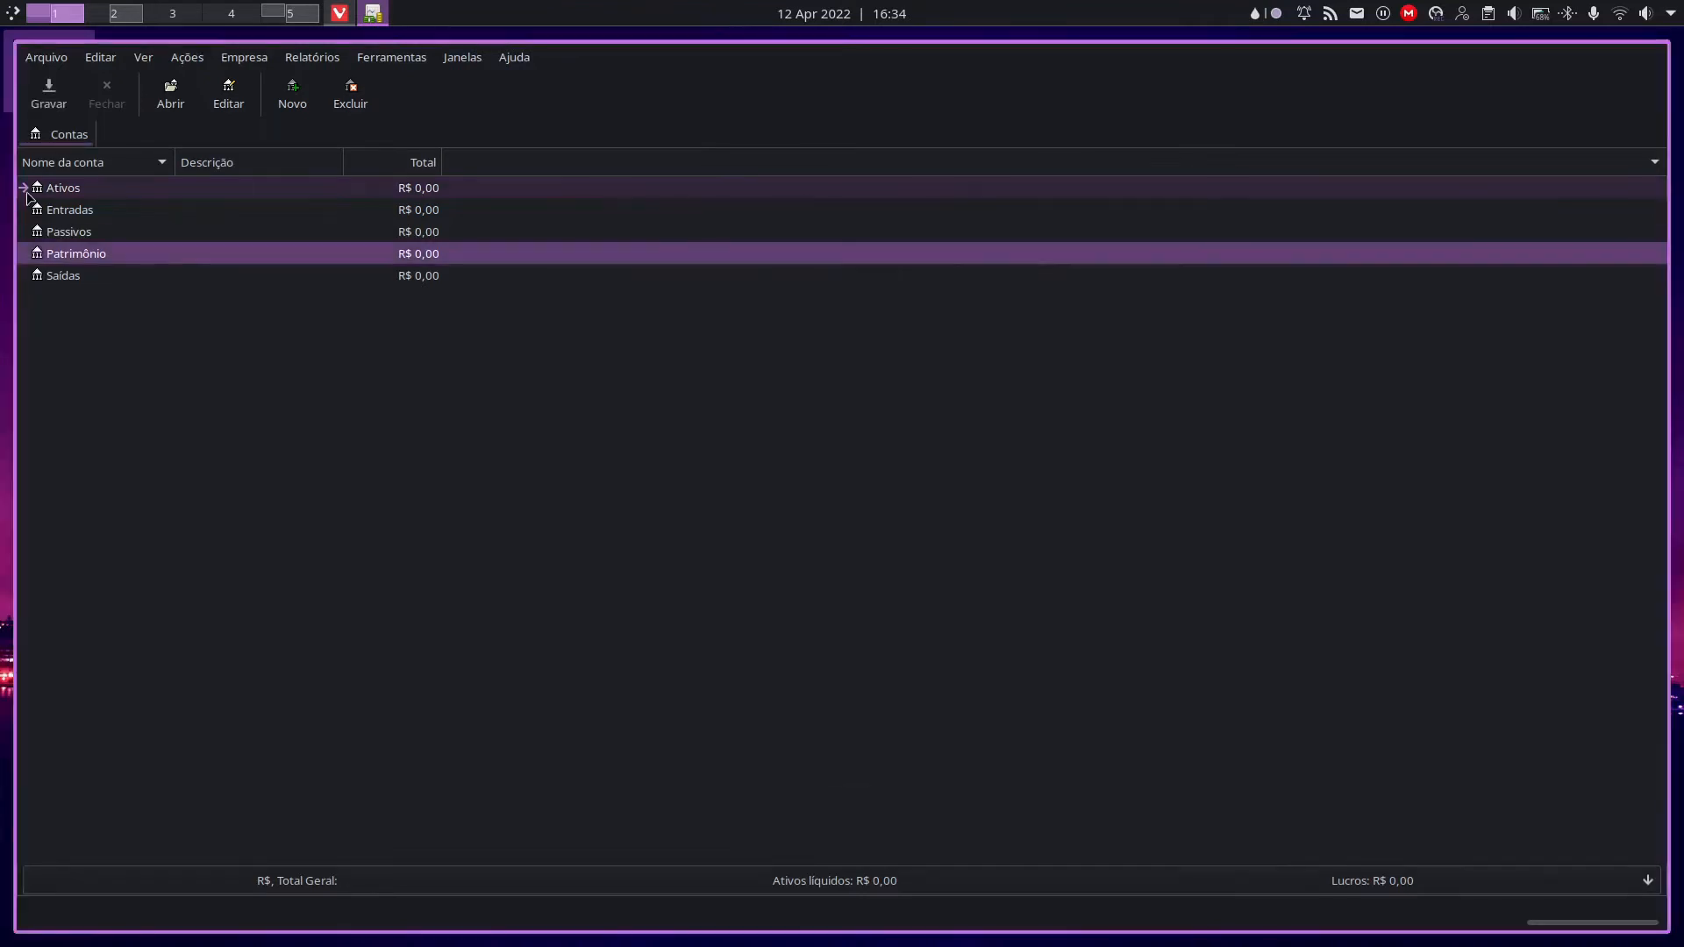
Step: Show the sub-account under Ativos in a wider account name column, and save the book
click(25, 189)
click(63, 188)
drag(175, 162, 225, 163)
click(157, 235)
click(105, 188)
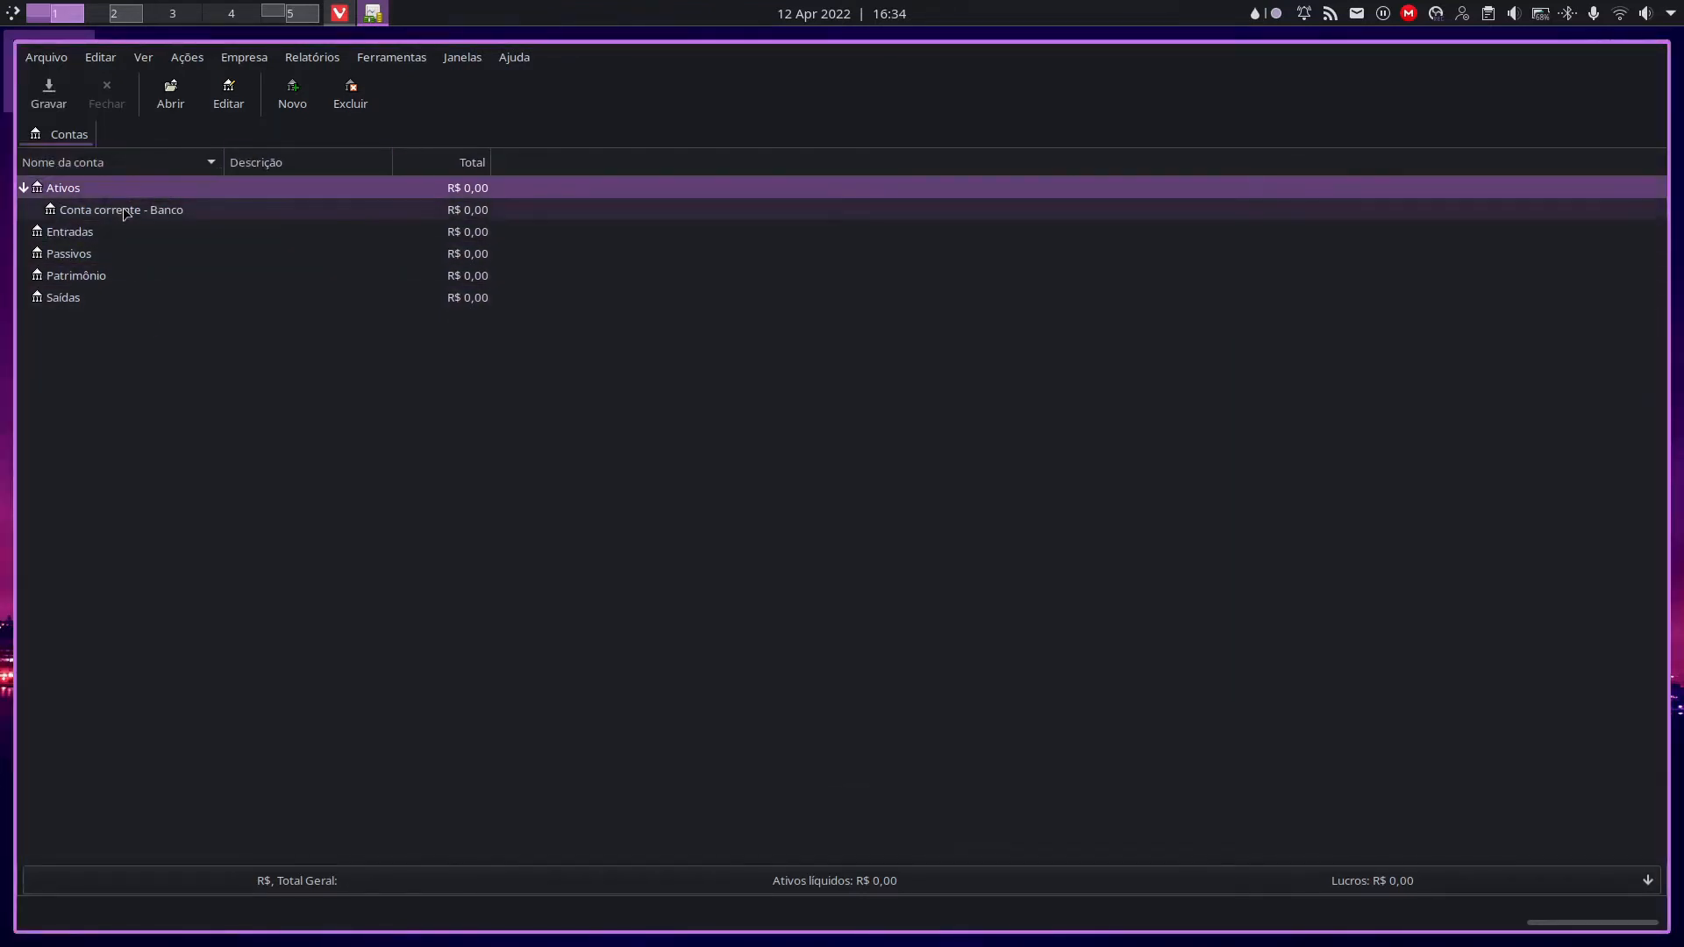
click(123, 211)
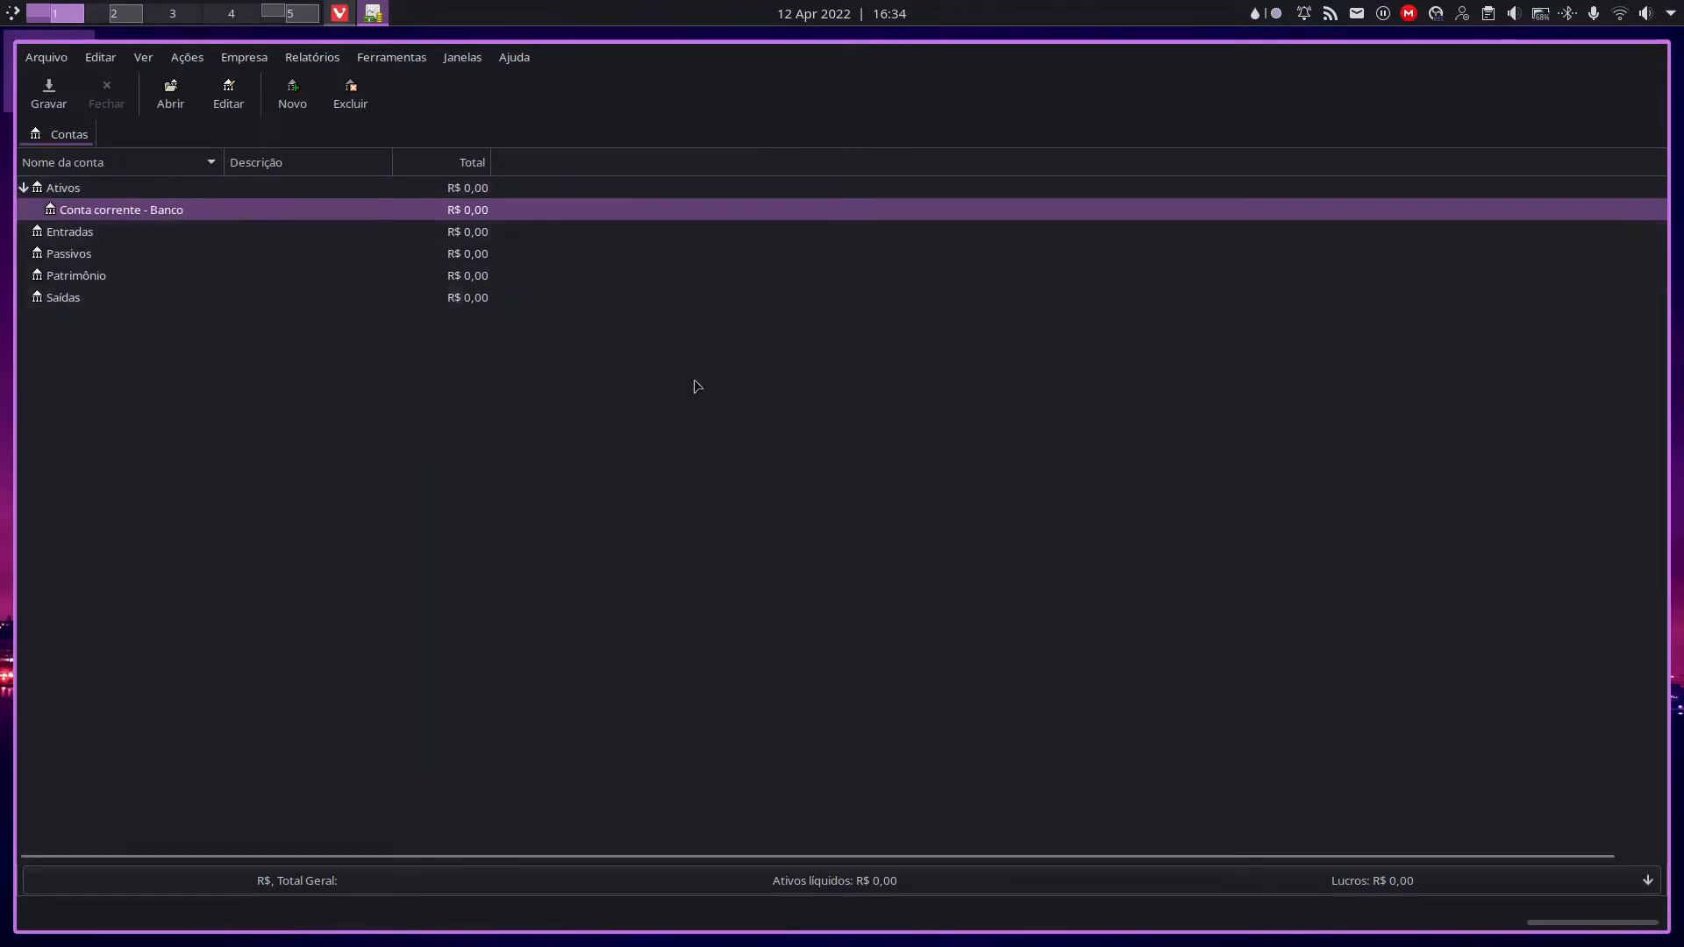
click(46, 96)
Step: Switch to the file manager and sort the files in the gnucash-yt folder by name
key(super+2)
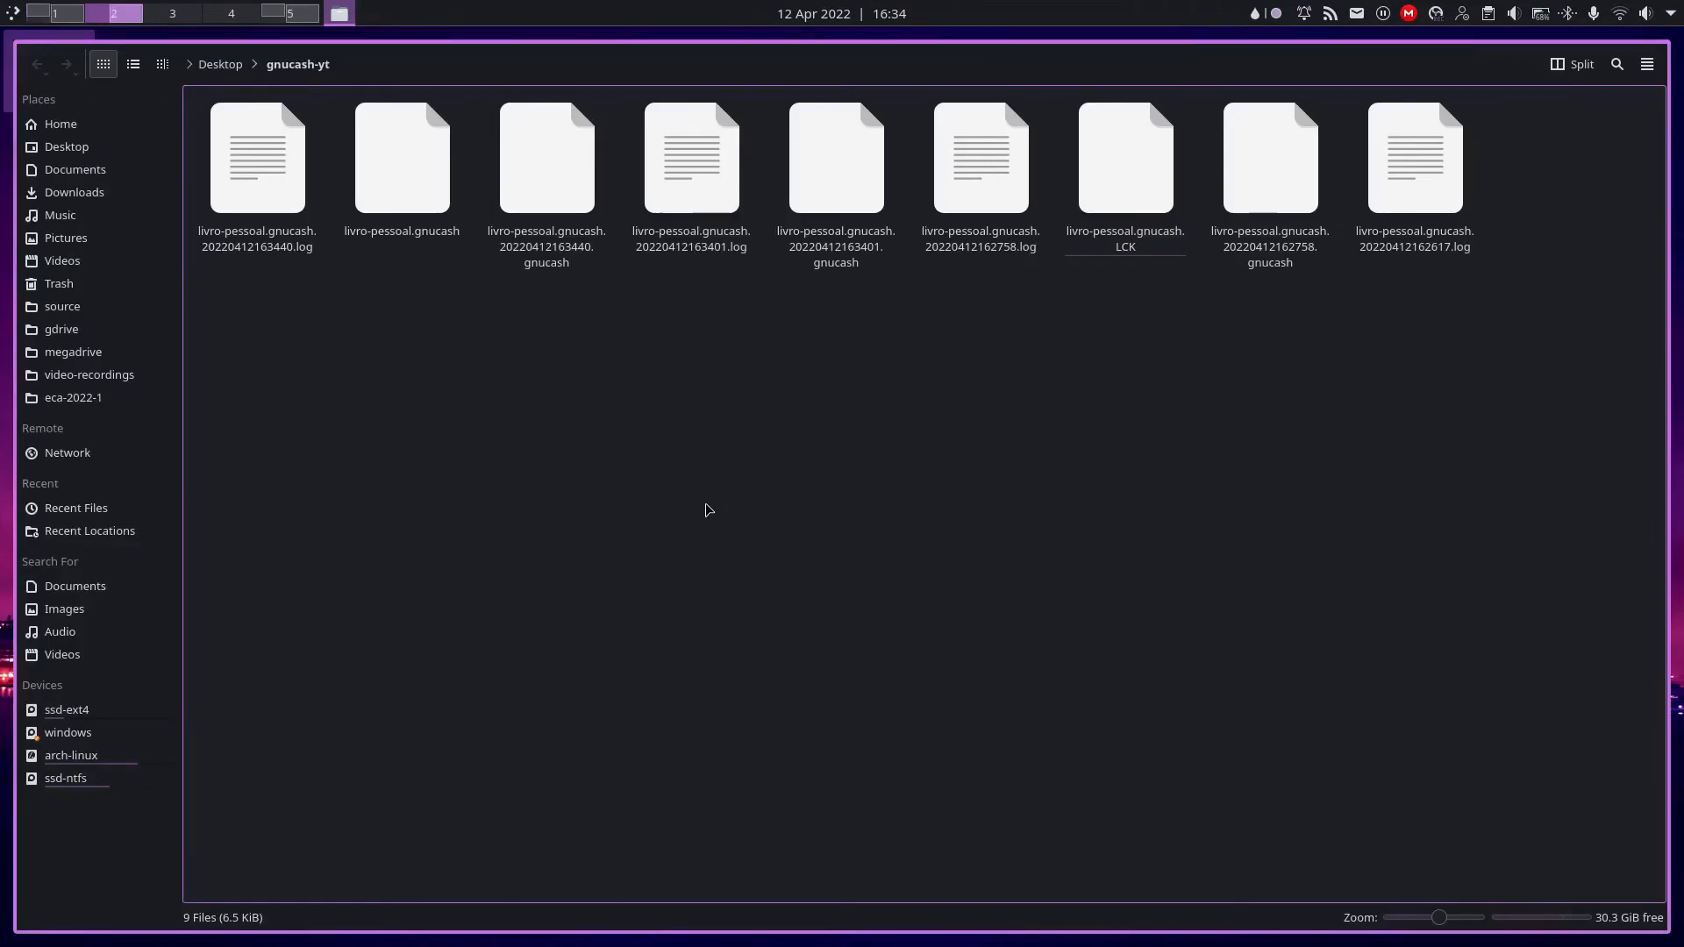
right_click(1048, 454)
click(639, 477)
right_click(653, 386)
mouse_move(771, 500)
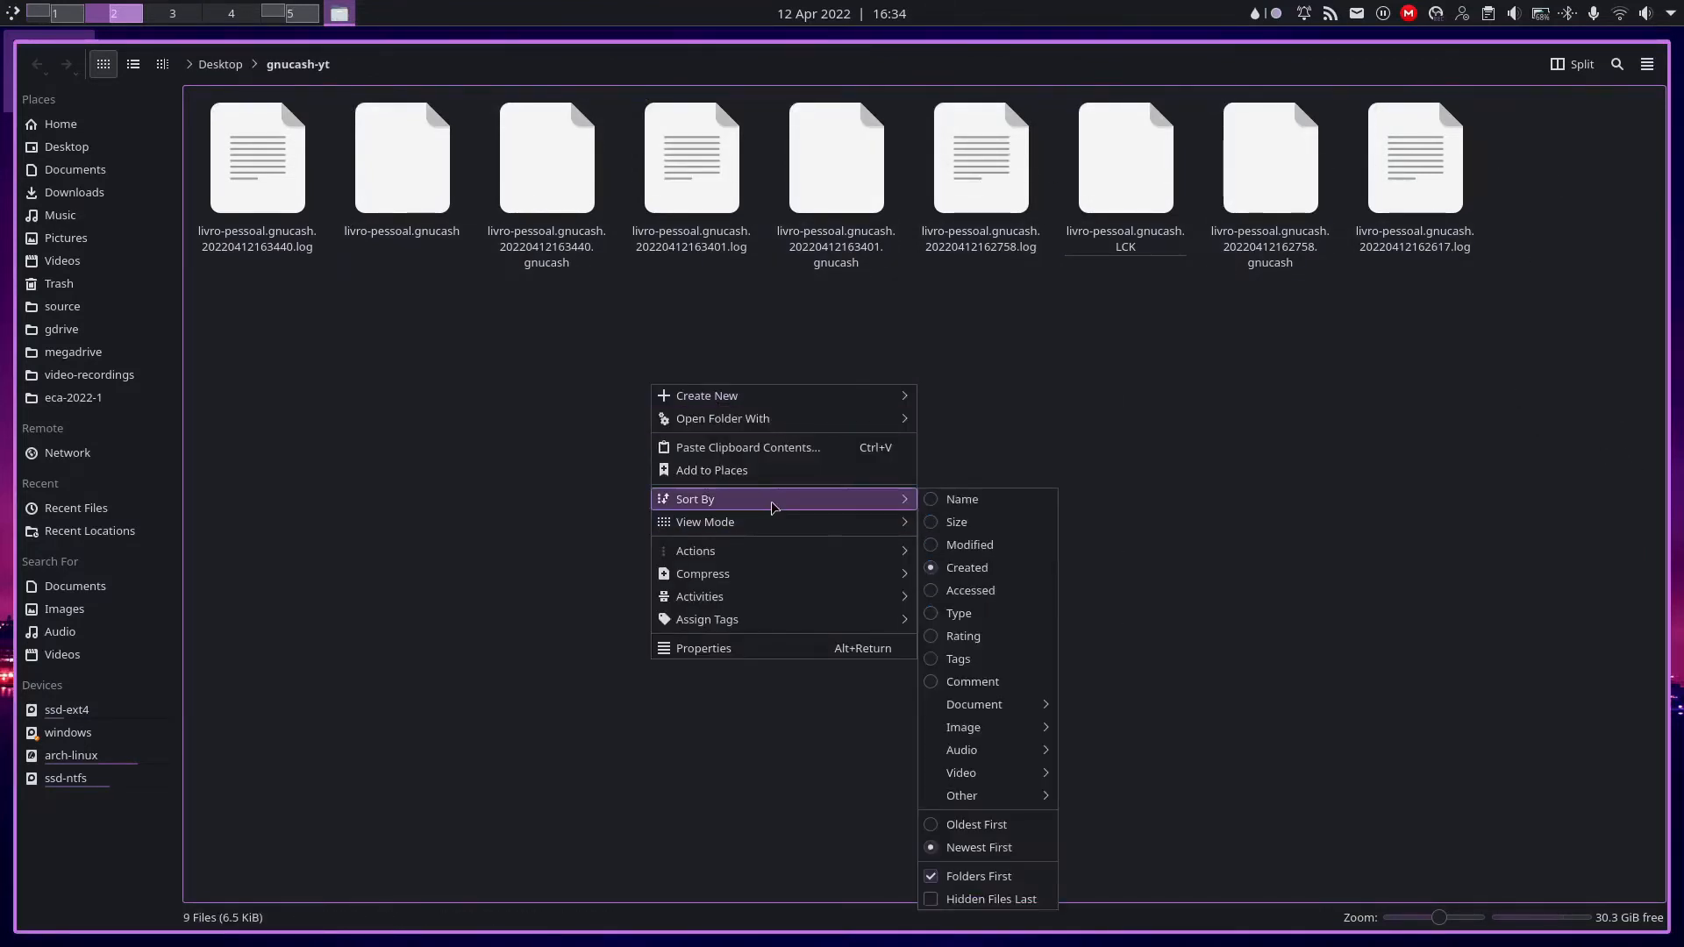
click(1006, 506)
right_click(538, 413)
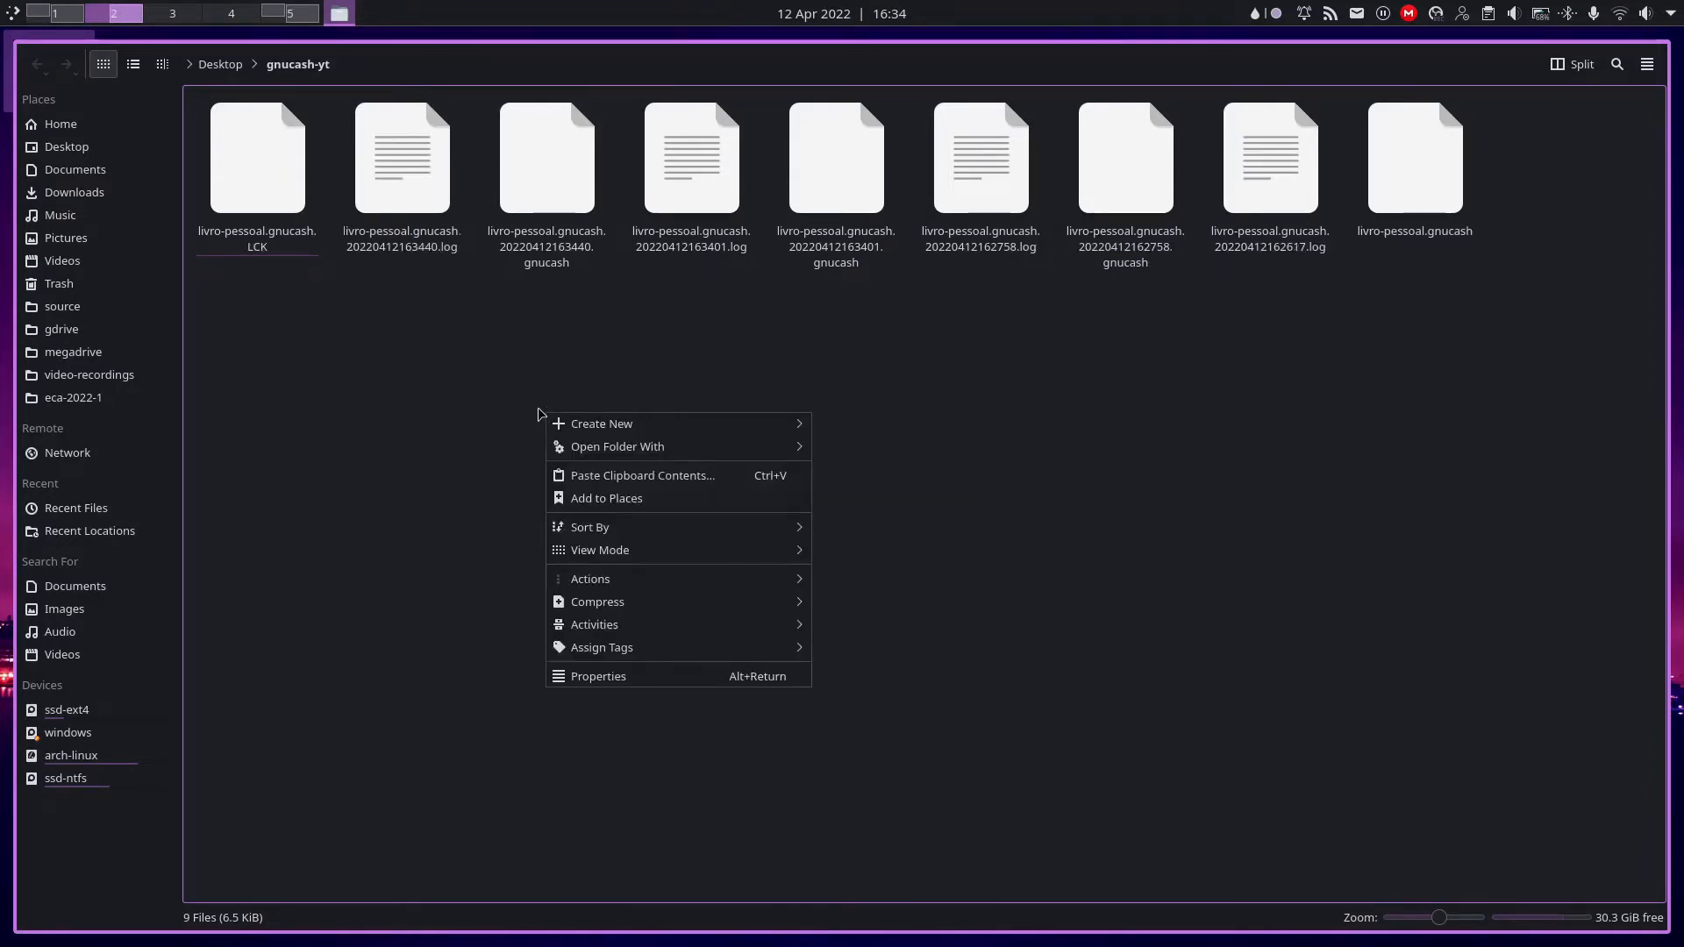
click(524, 402)
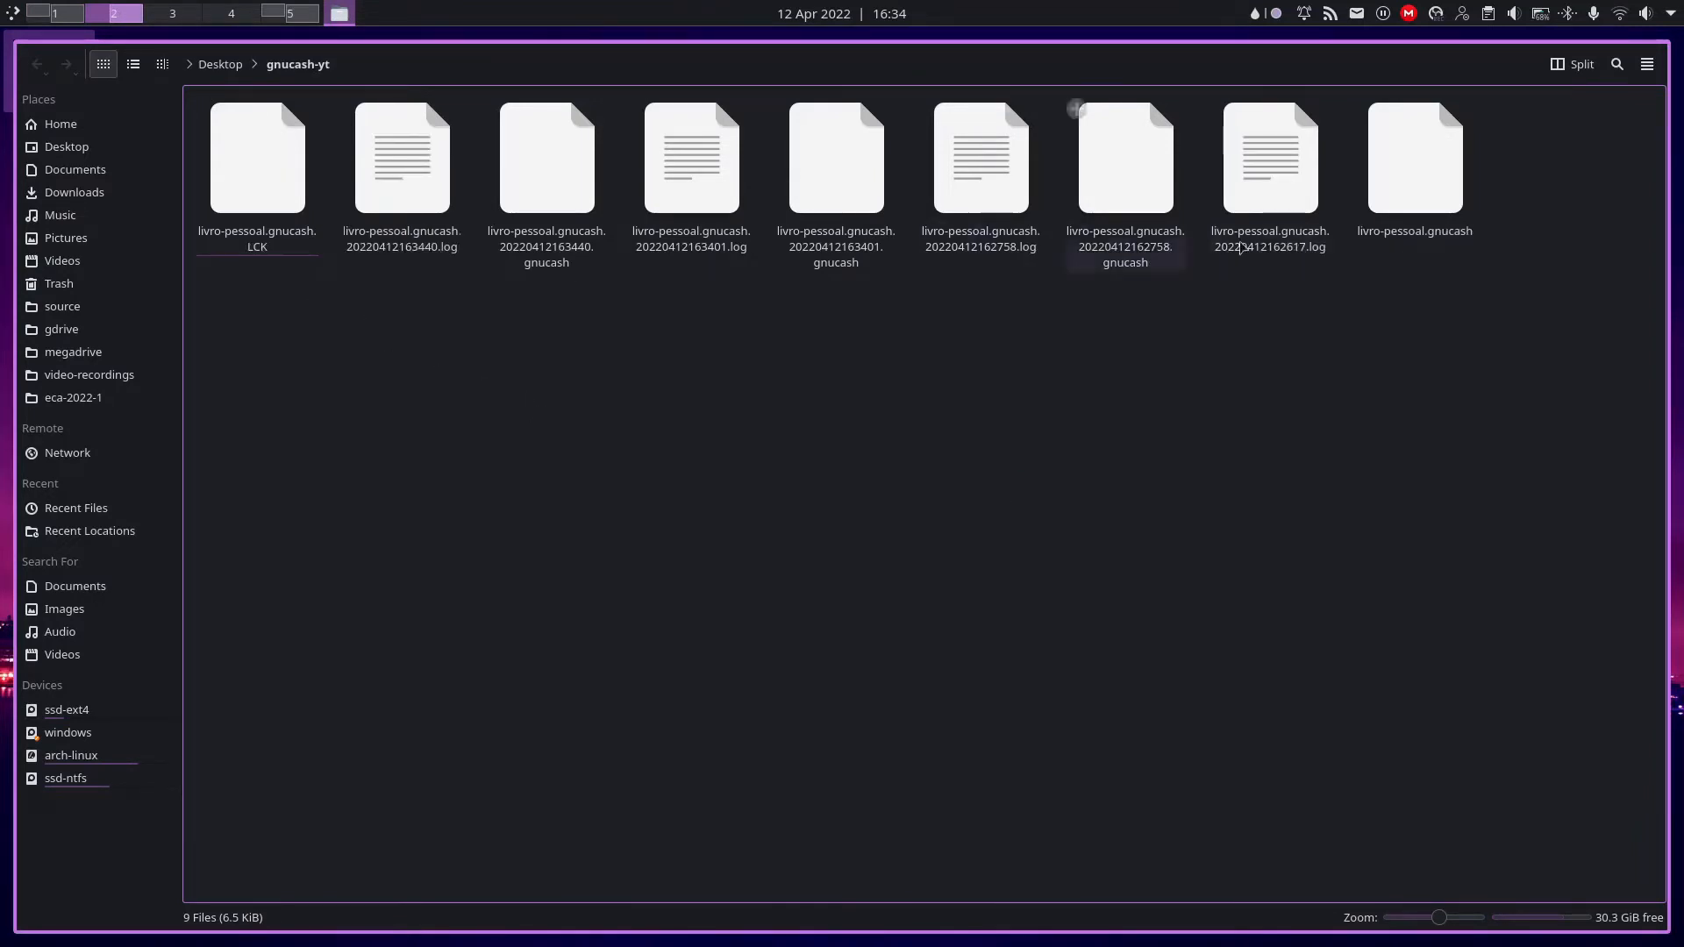
Step: Examine the main book file livro-pessoal.gnucash among the log and backup files
click(1413, 179)
click(1592, 244)
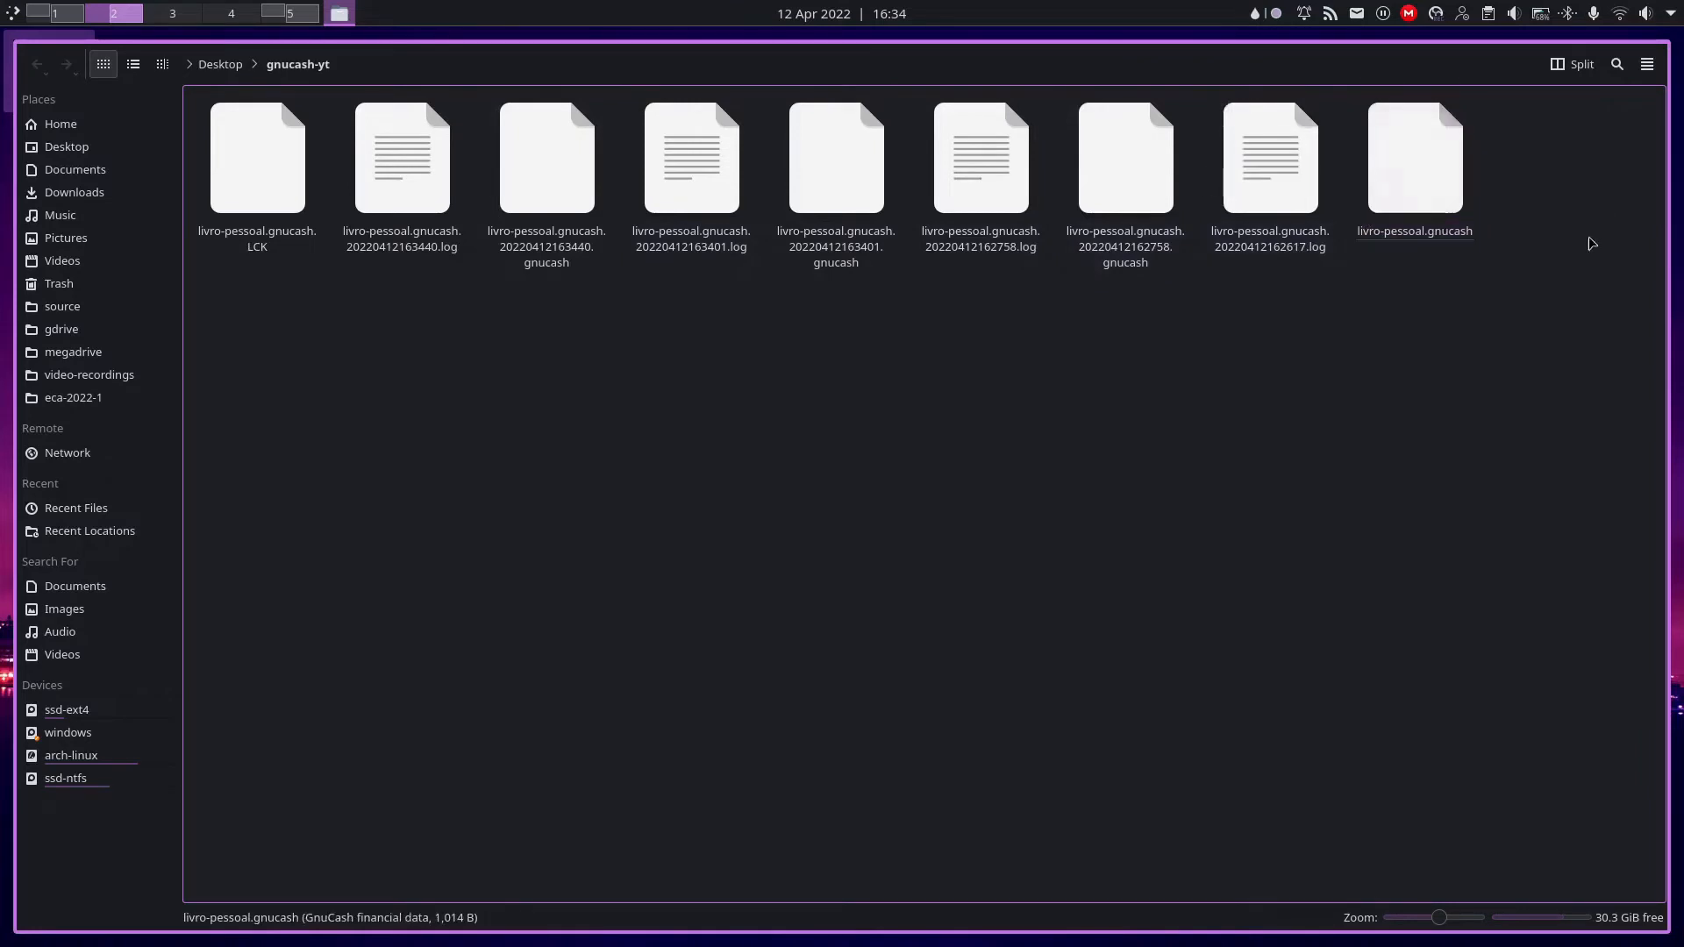
click(1415, 167)
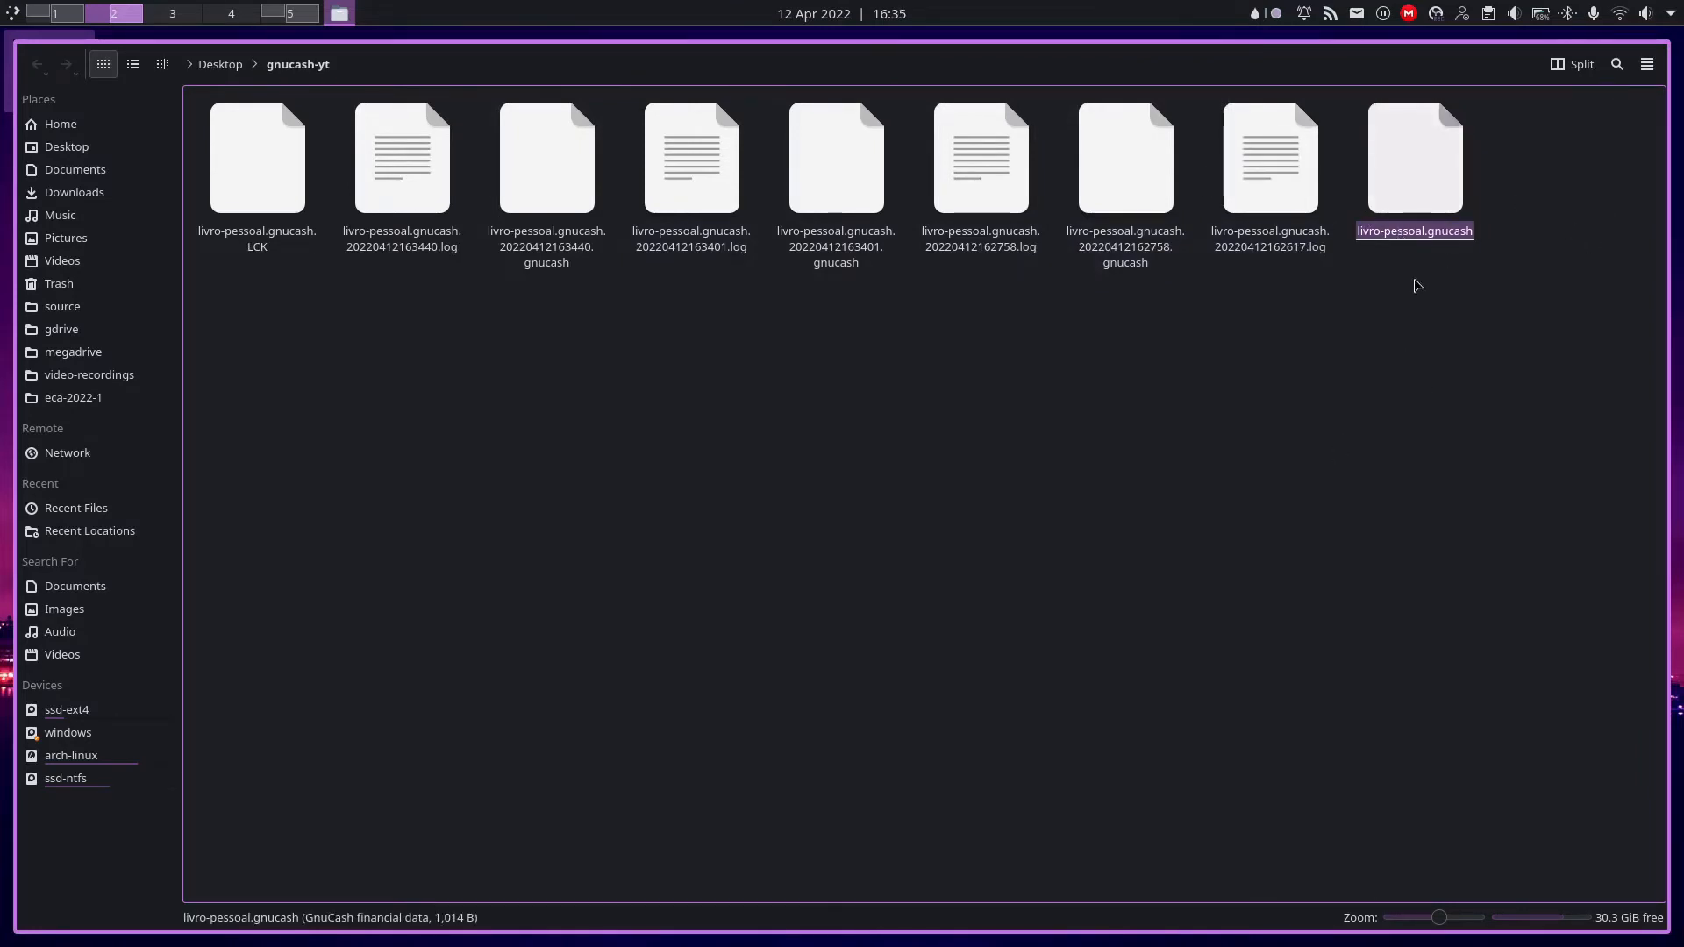
click(1493, 325)
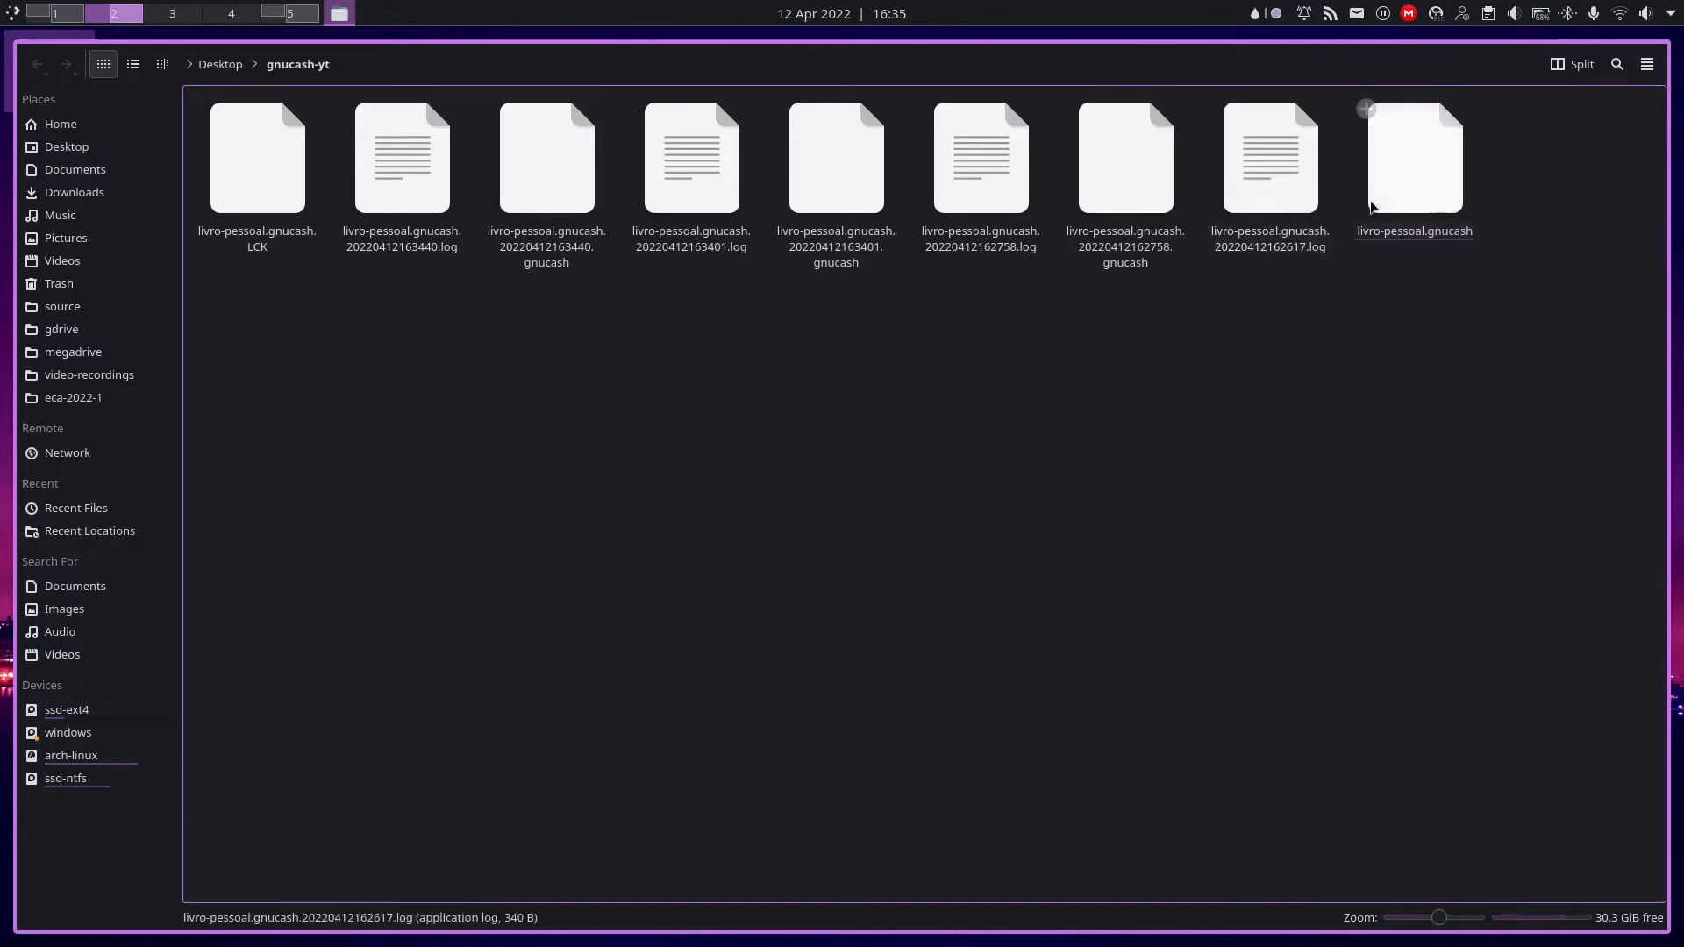
Step: Examine the log files and the livro-pessoal.gnucash.LCK lock file beside the main book in the gnucash-yt folder
click(1448, 210)
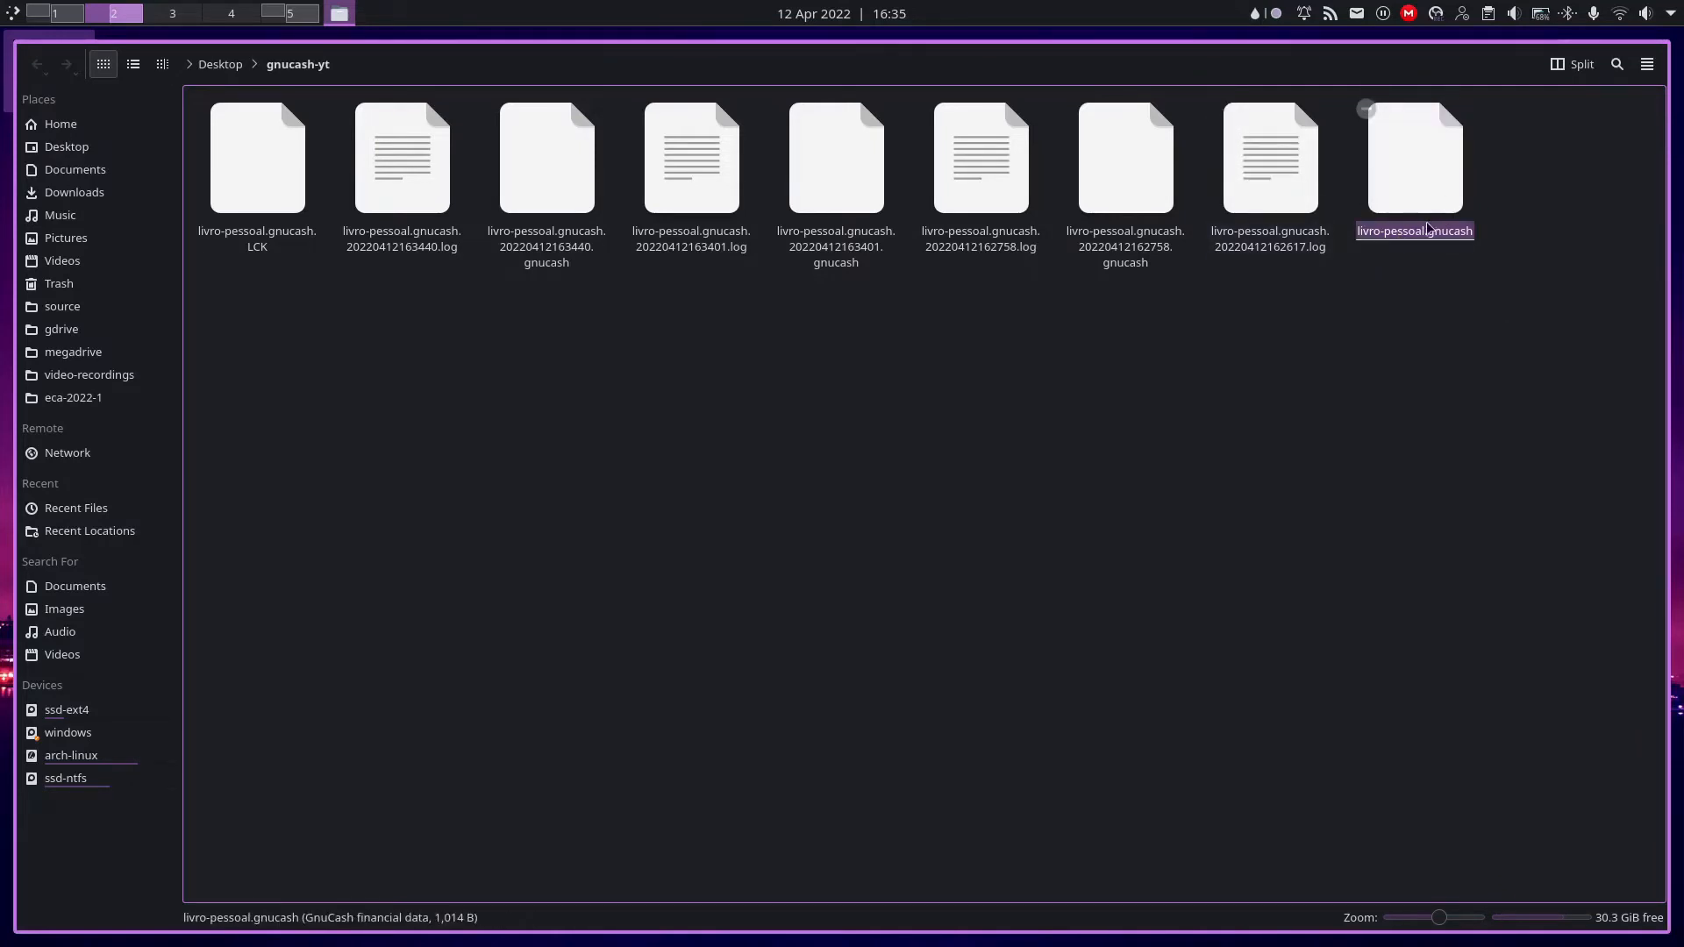
click(1269, 176)
click(980, 175)
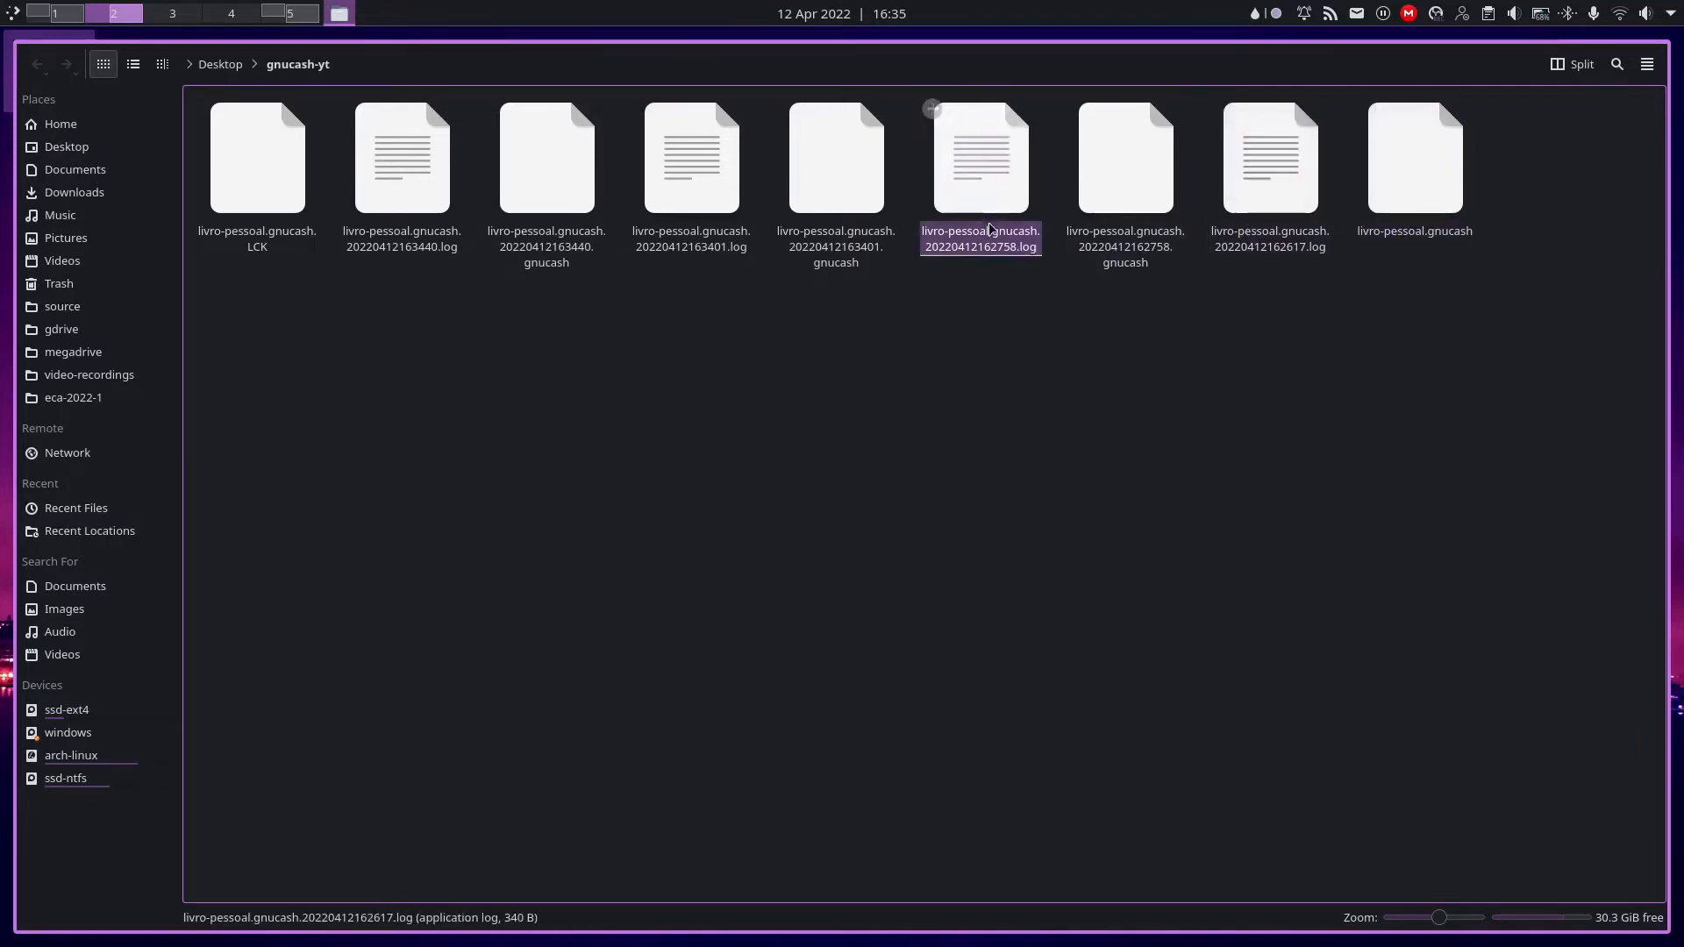
click(715, 223)
click(439, 216)
click(230, 203)
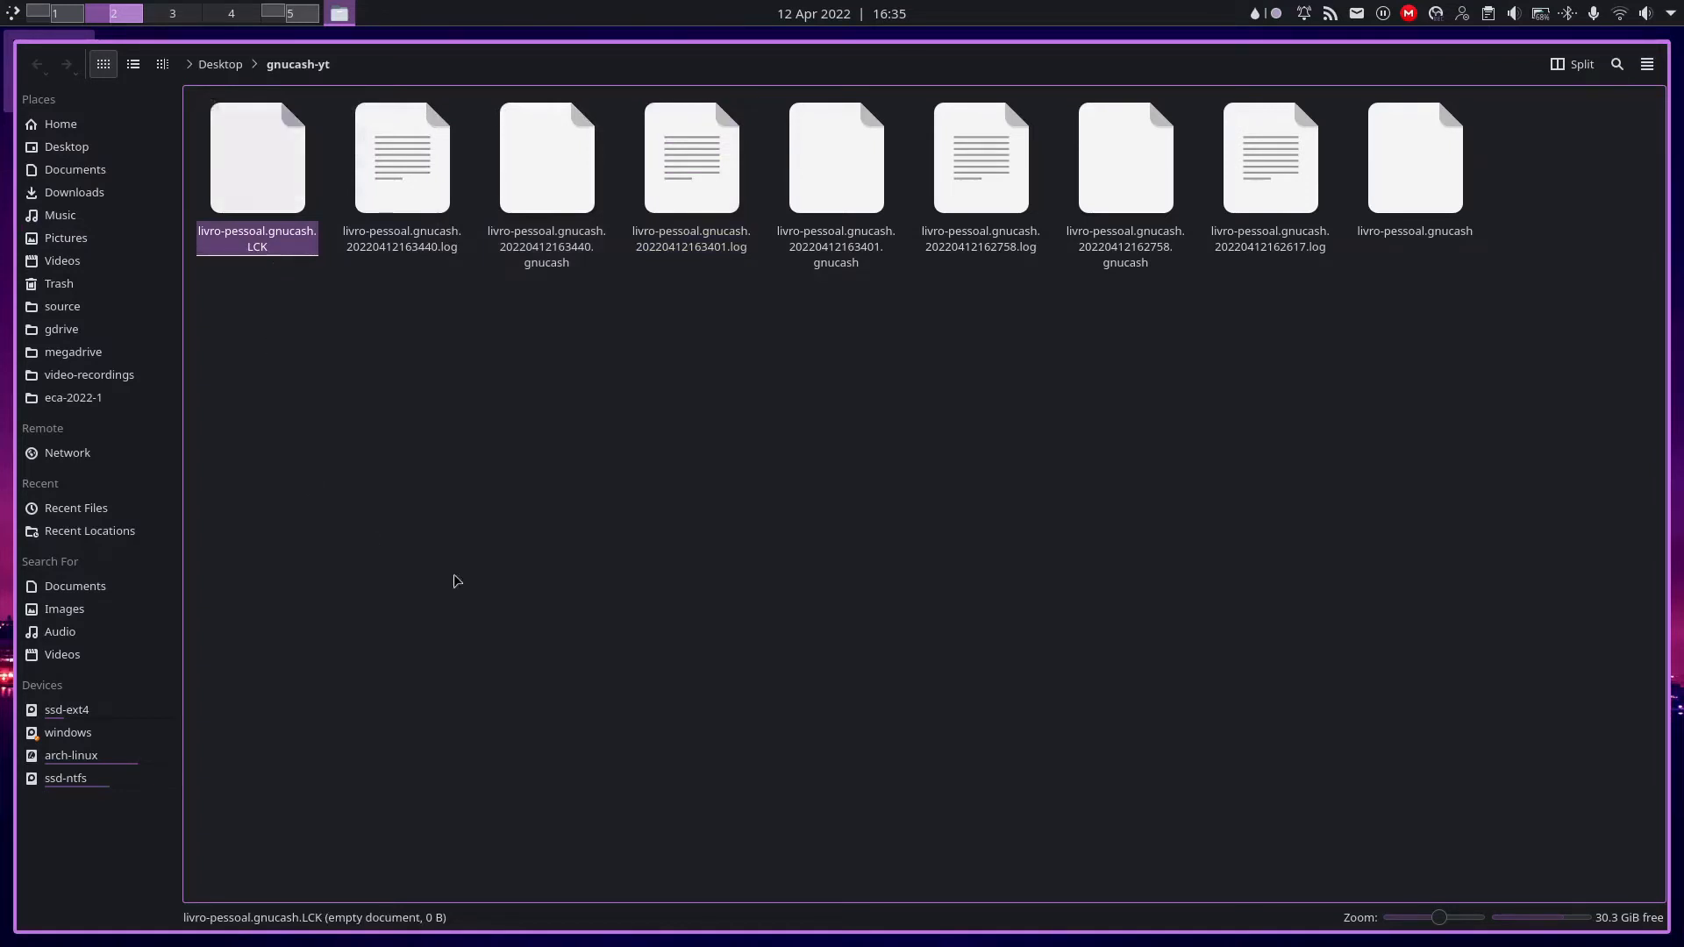
Step: Compare the dated .gnucash backup copies with the main livro-pessoal.gnucash file
click(575, 264)
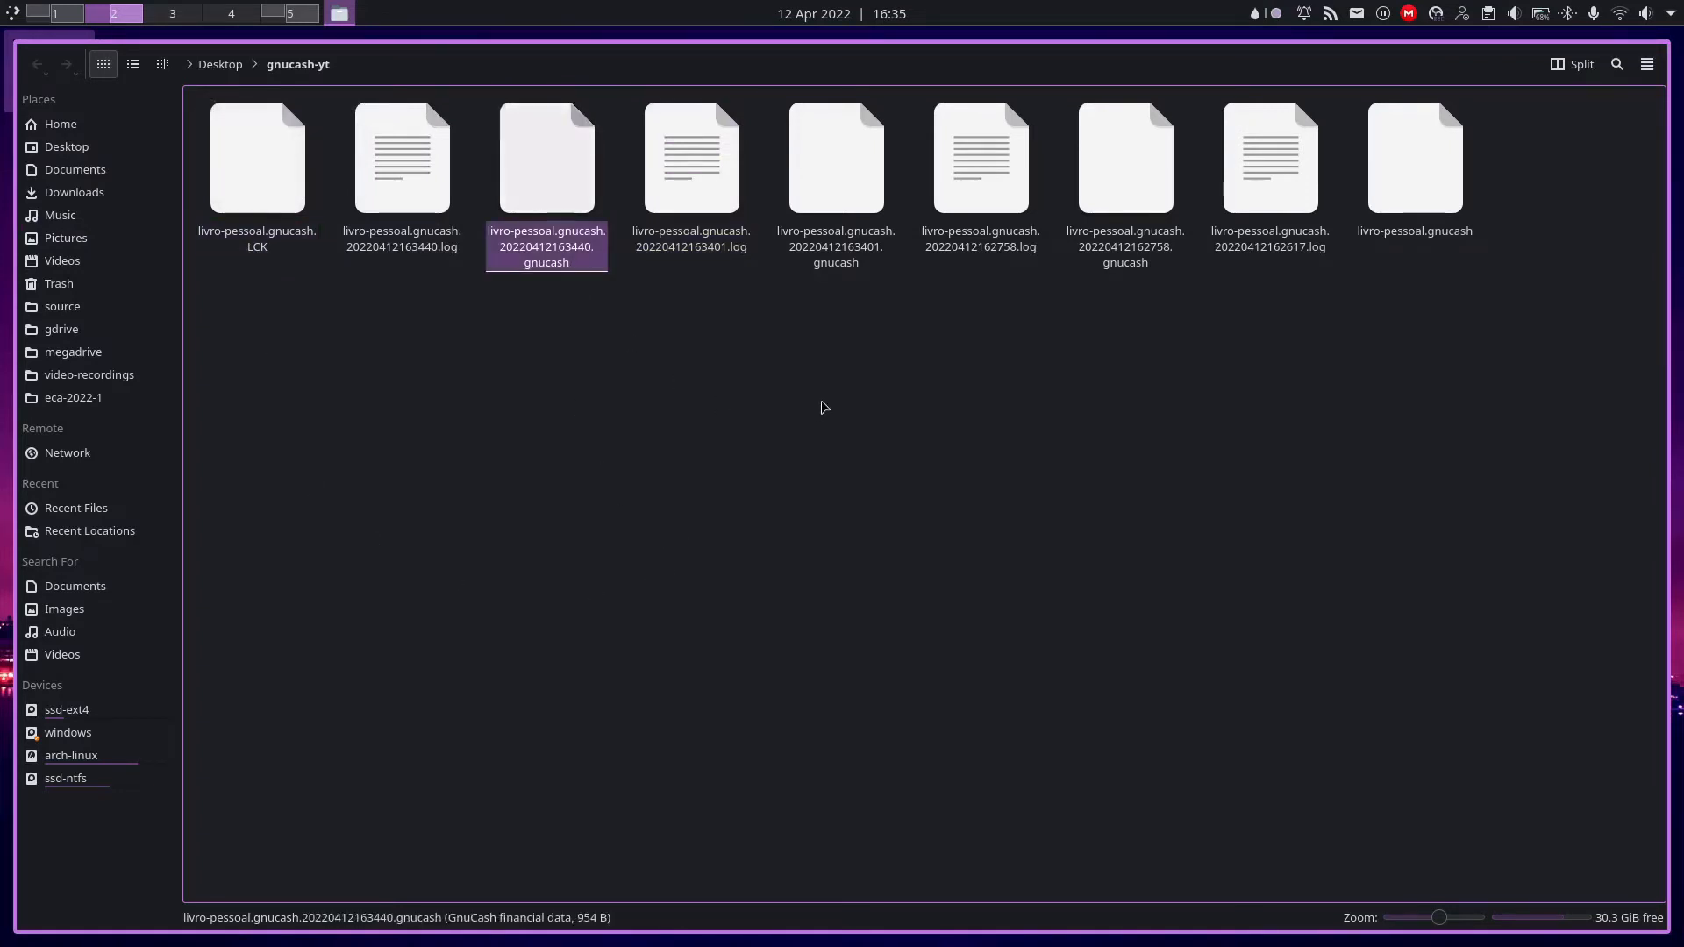
click(838, 259)
click(1162, 237)
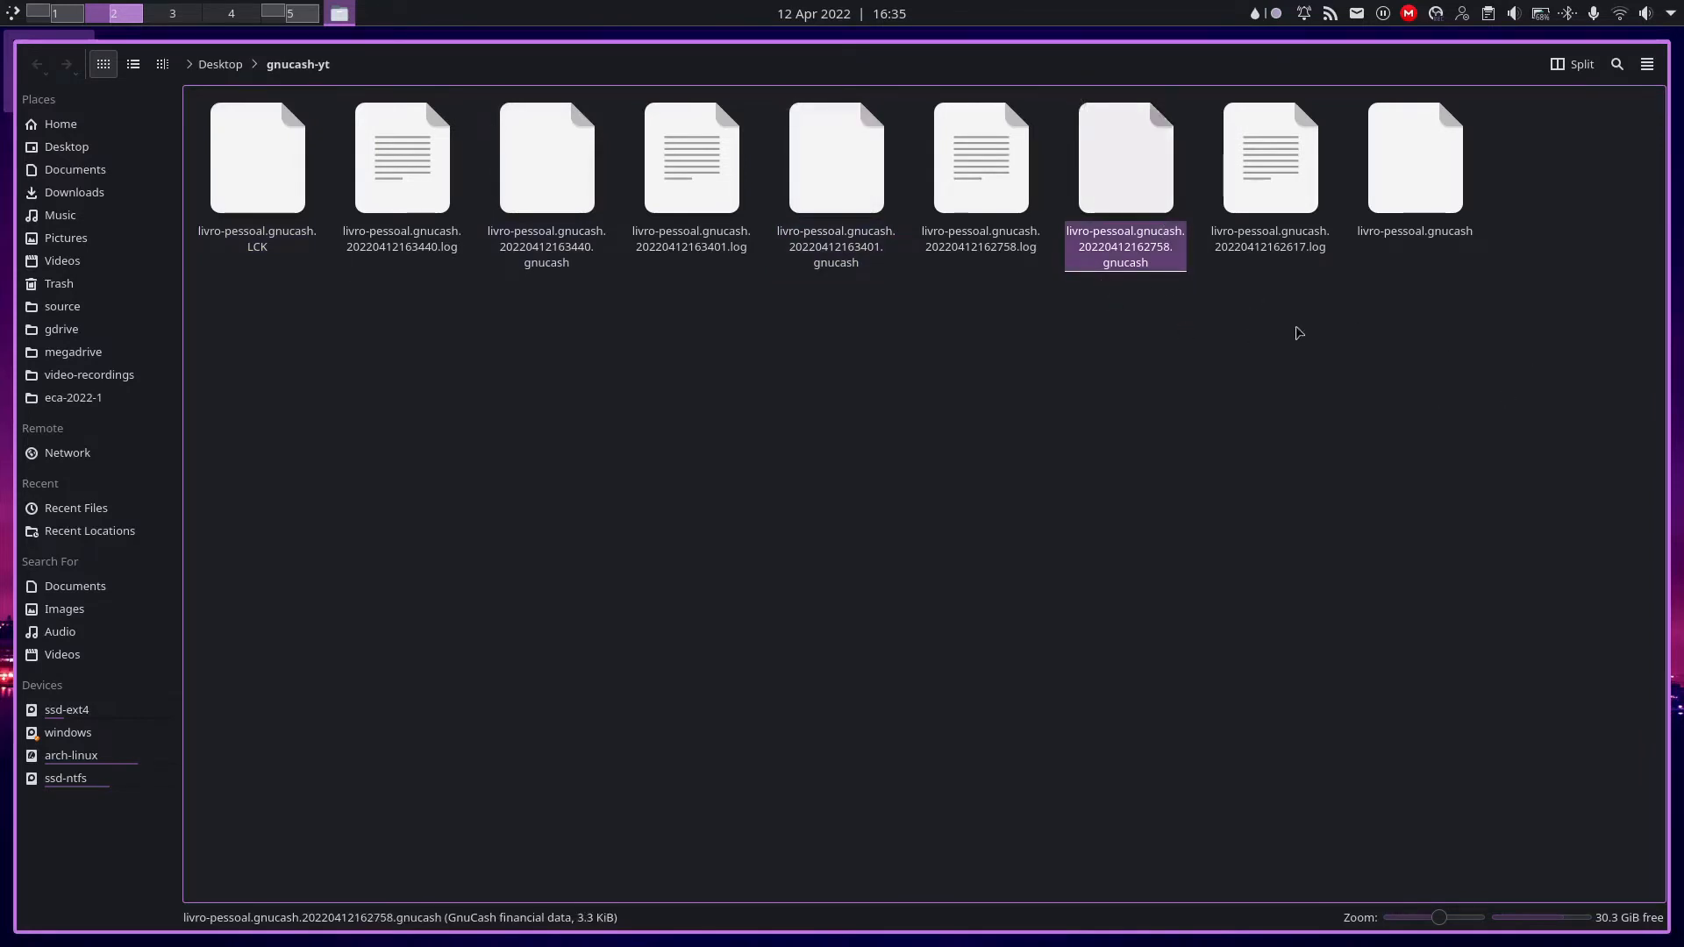
click(1394, 197)
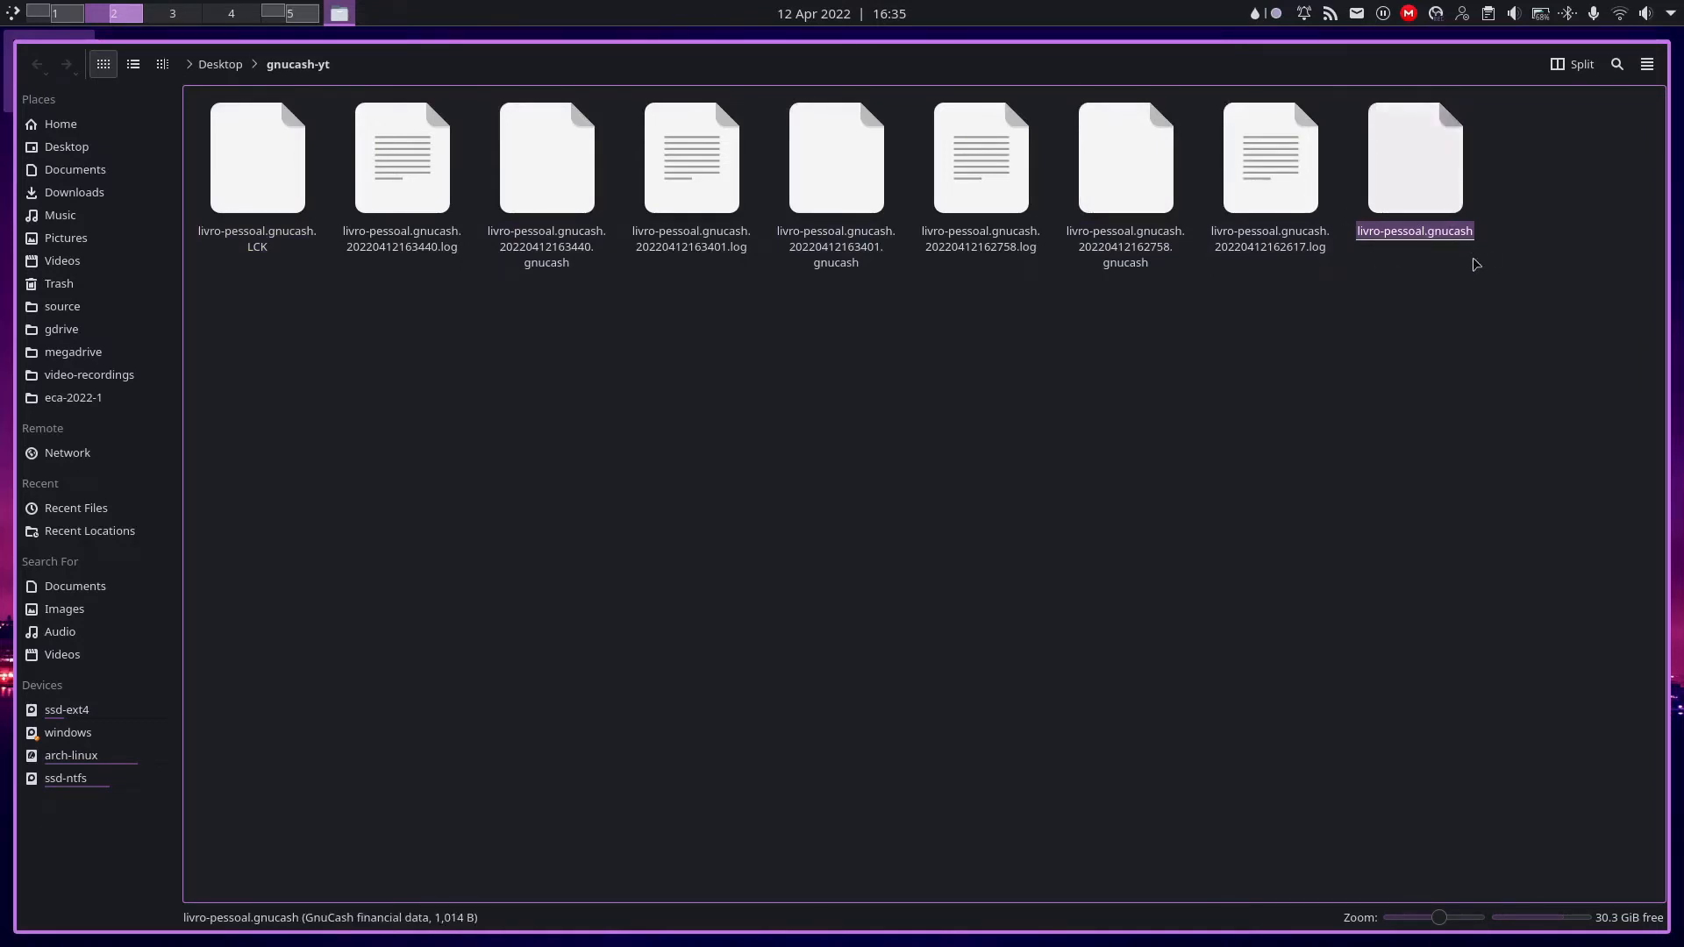
click(1102, 263)
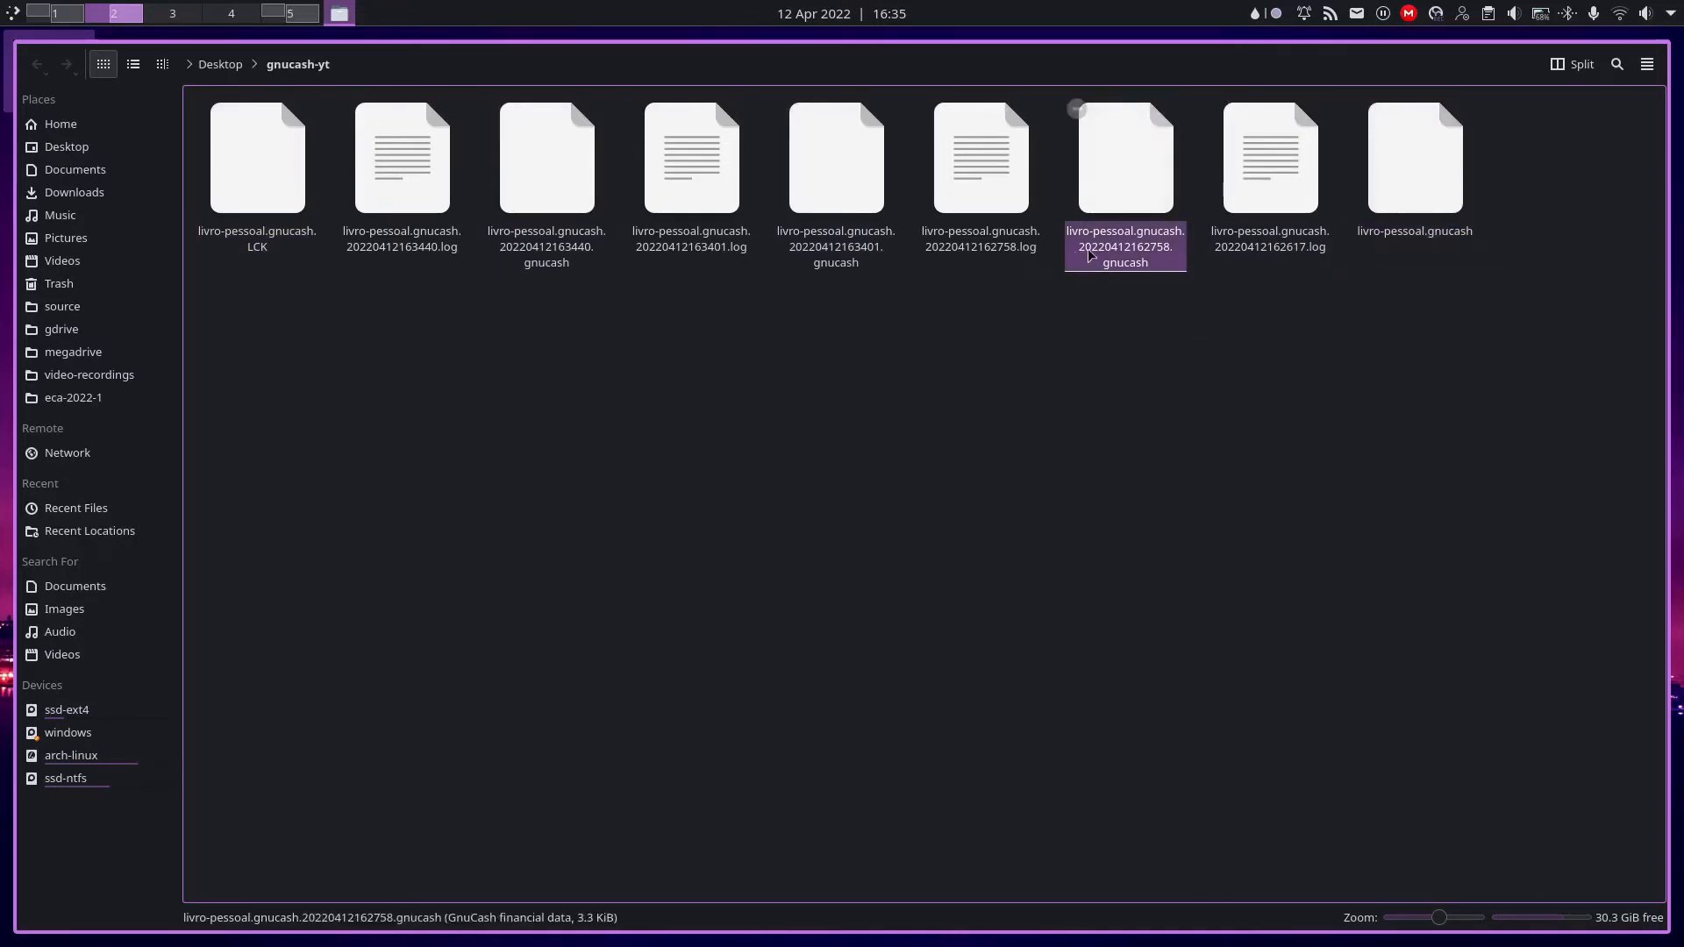
click(1359, 350)
click(1148, 260)
click(1151, 346)
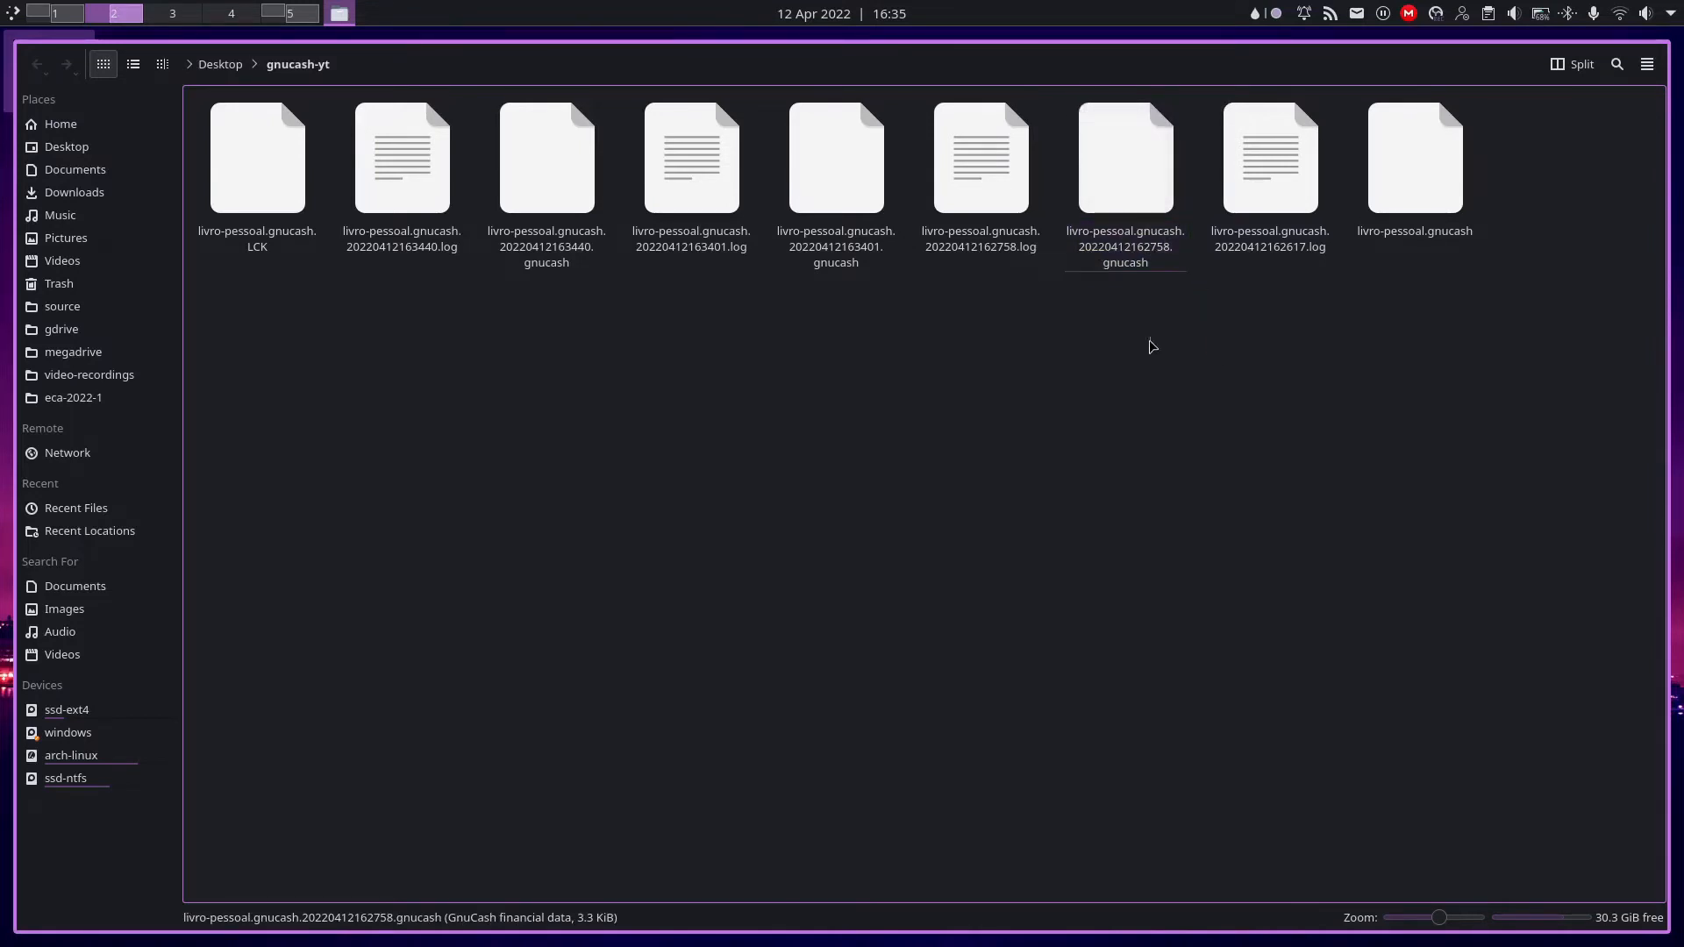
click(1155, 120)
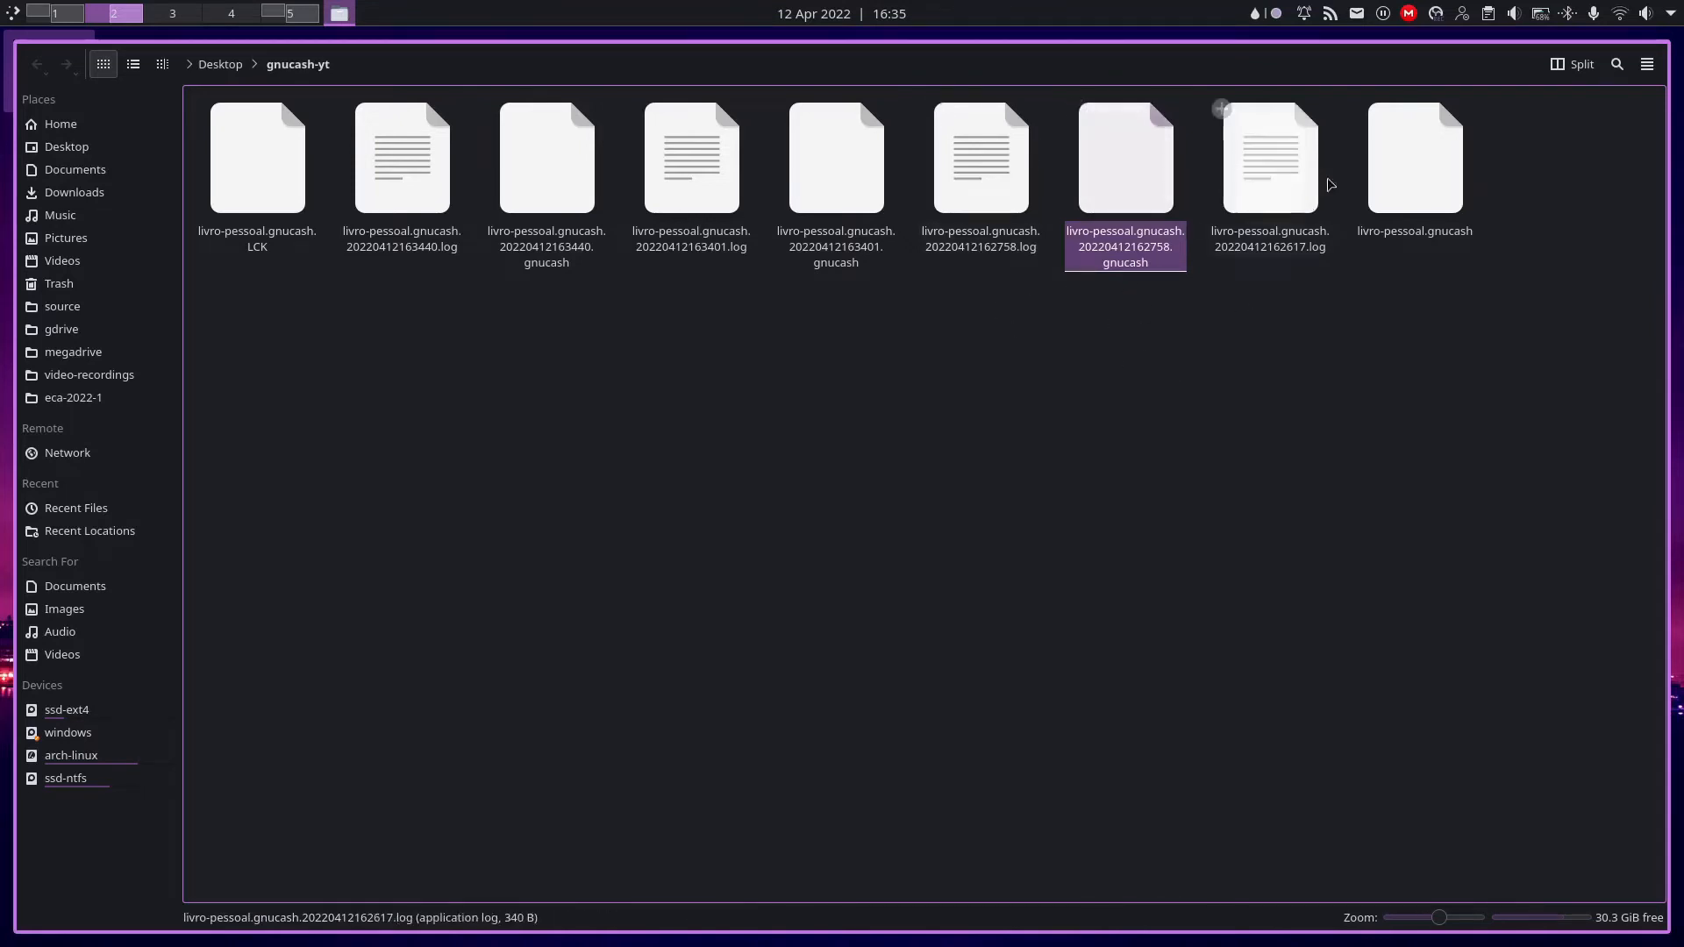
click(1291, 186)
click(1140, 194)
click(1012, 199)
click(1149, 187)
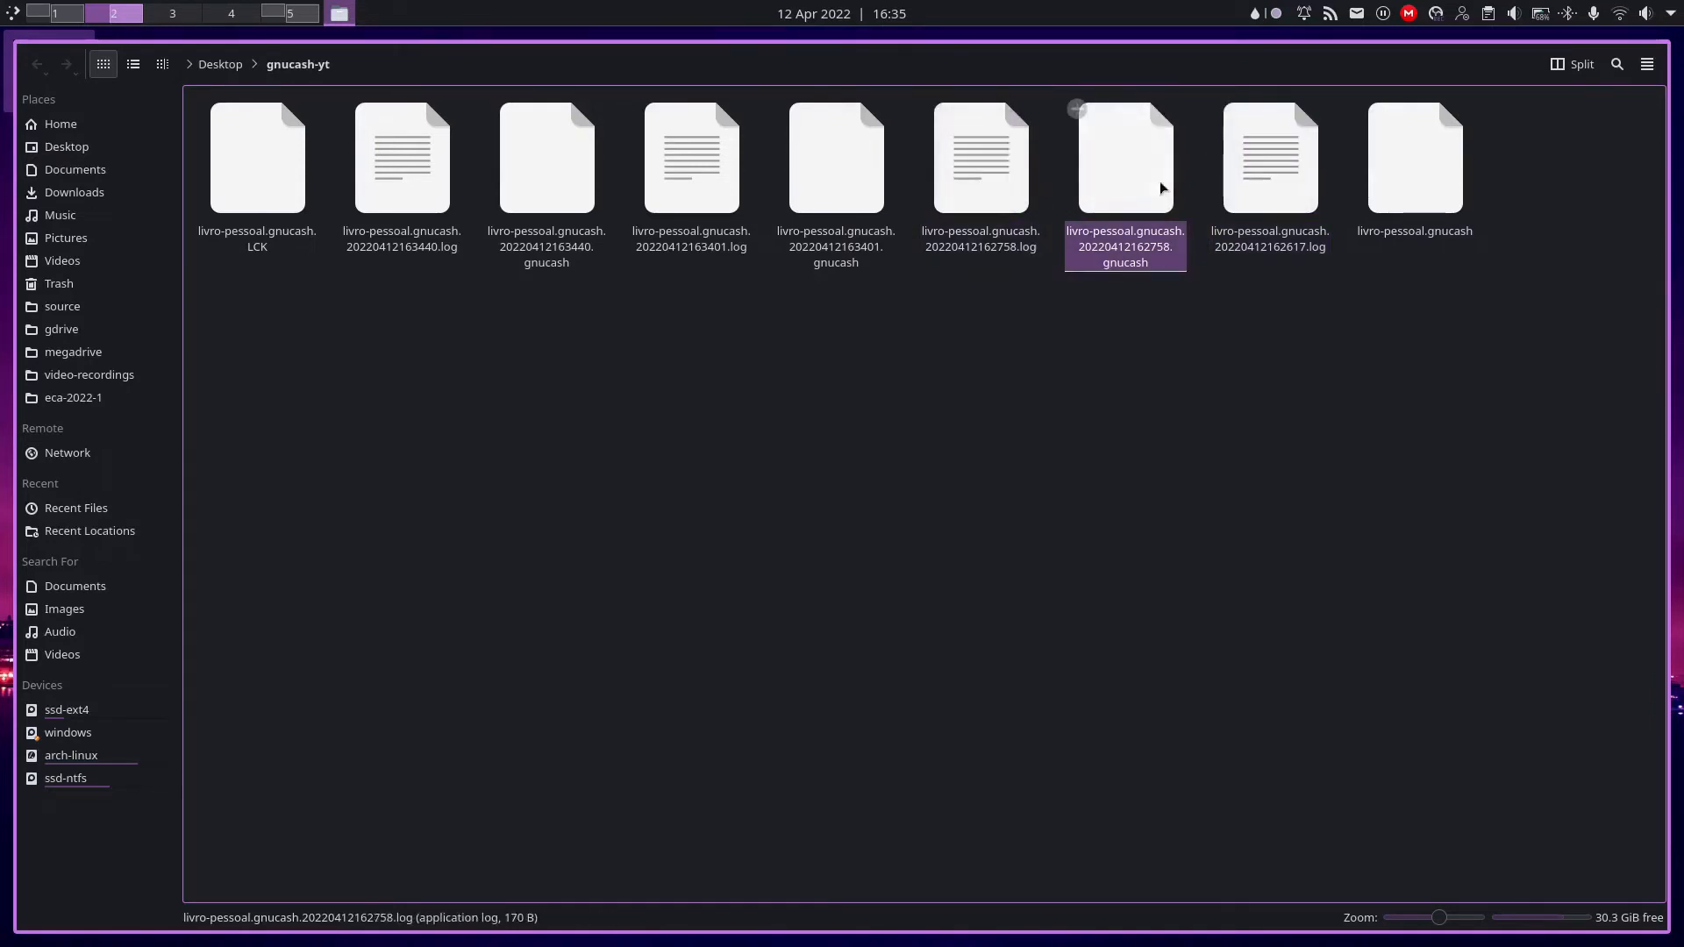
click(1421, 443)
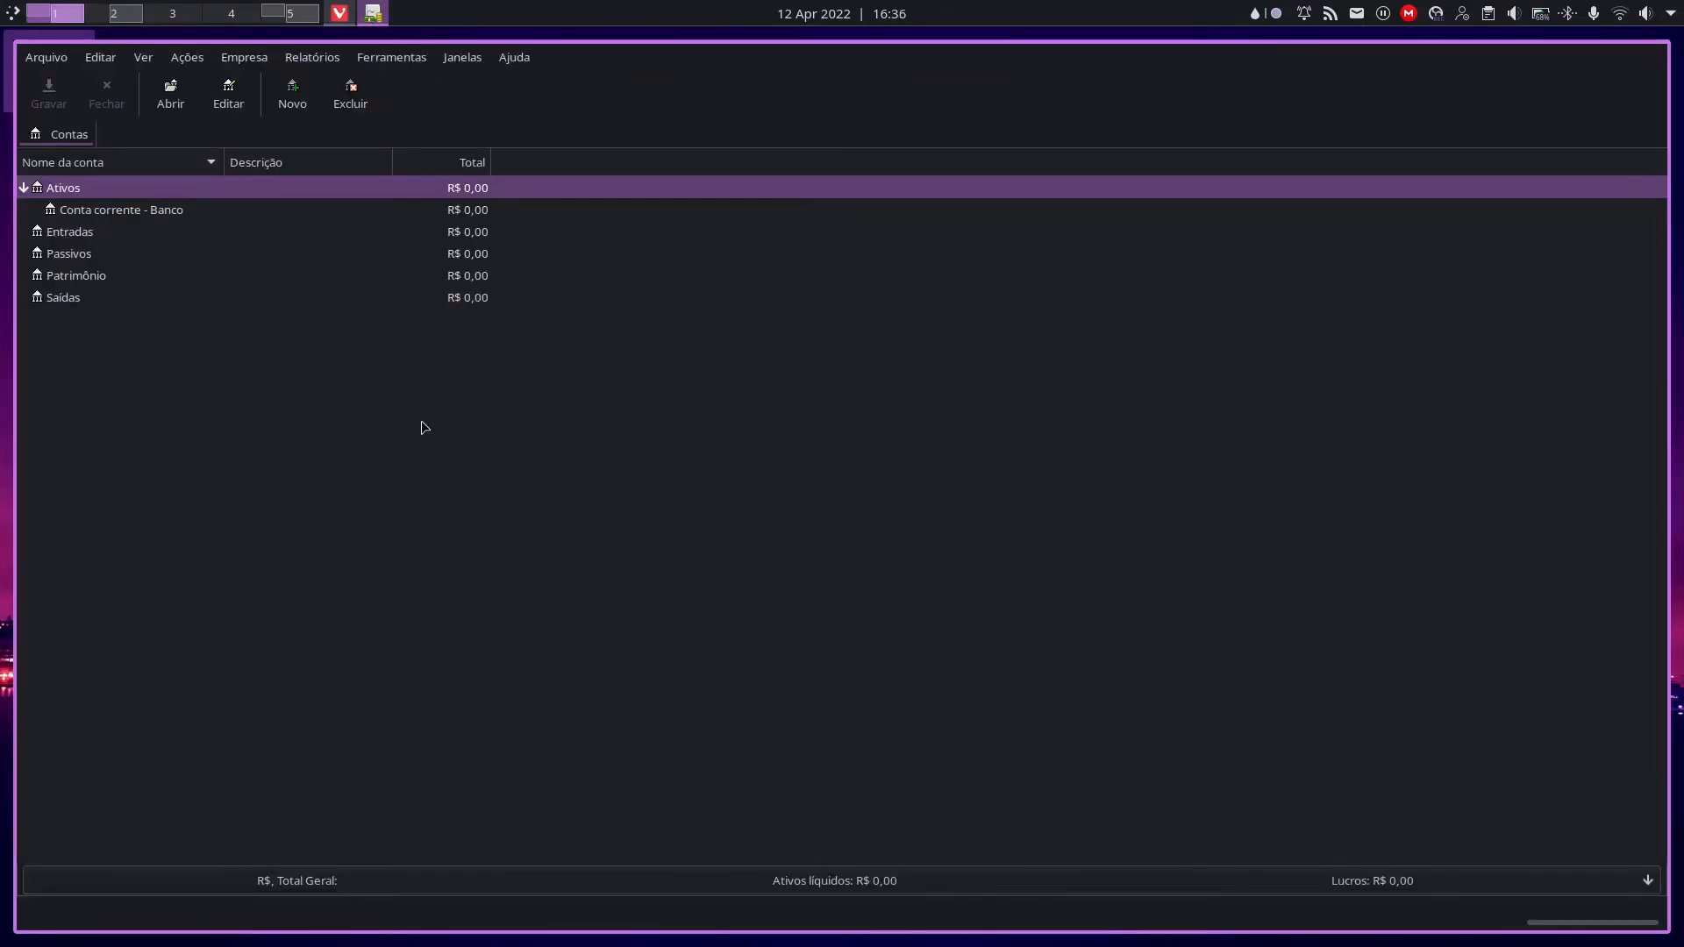
Step: Create a sub-account of Ativos named Carteira, of type Dinheiro in BRL (Real brasileiro)
click(292, 95)
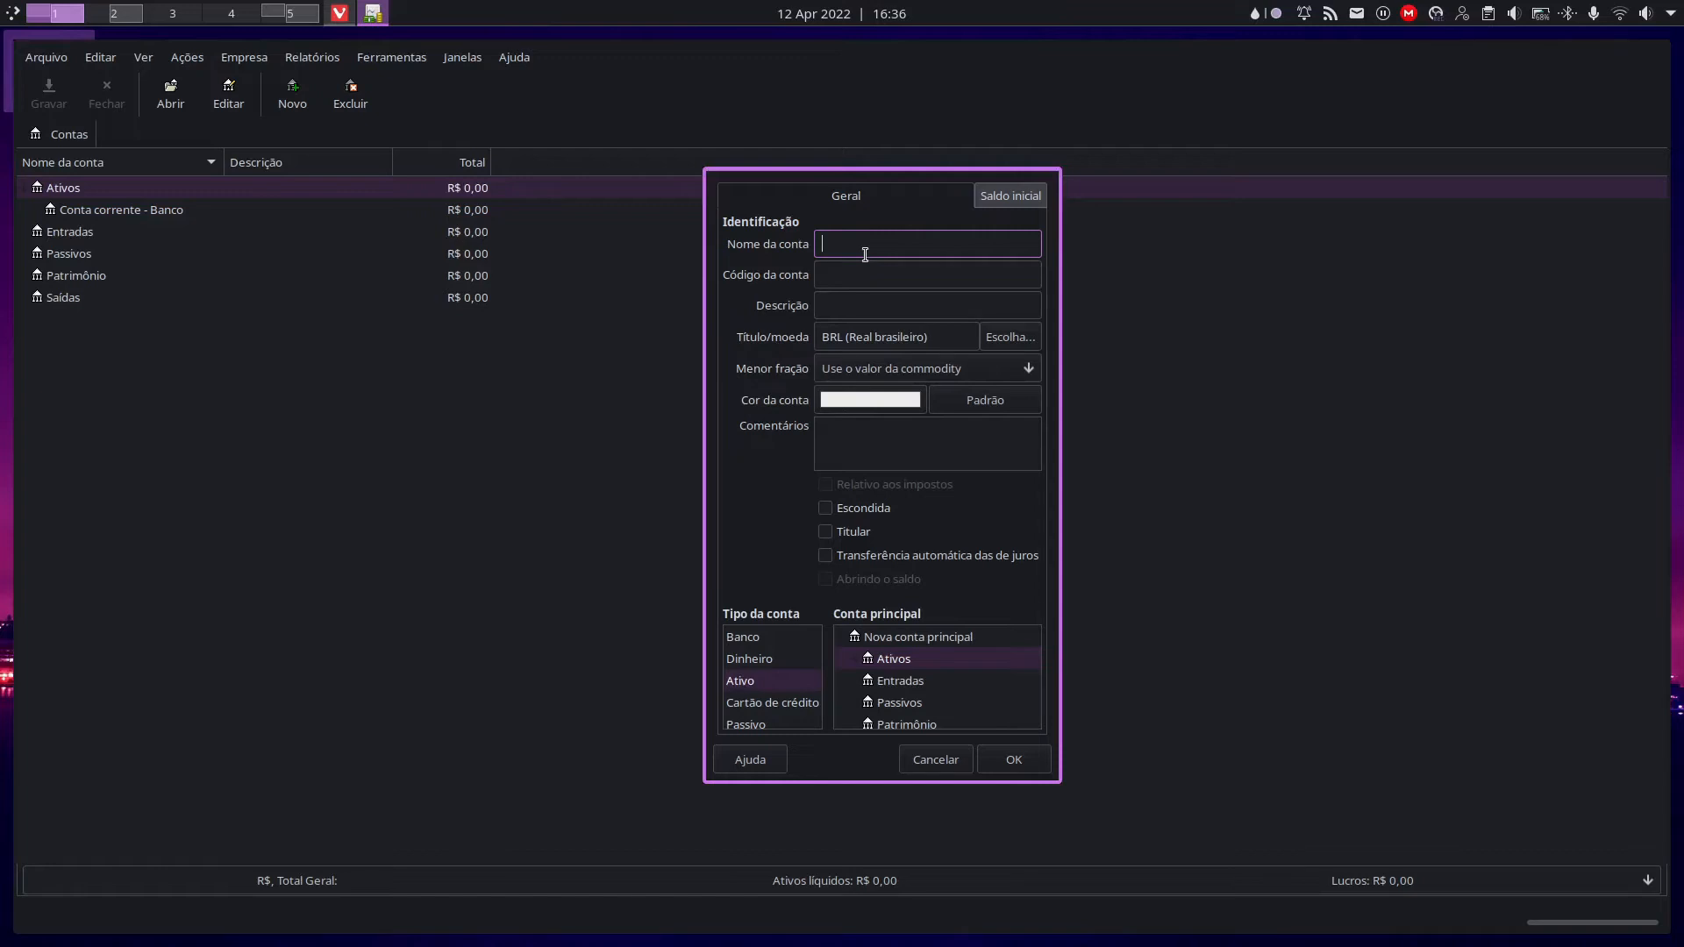
text(Carteira)
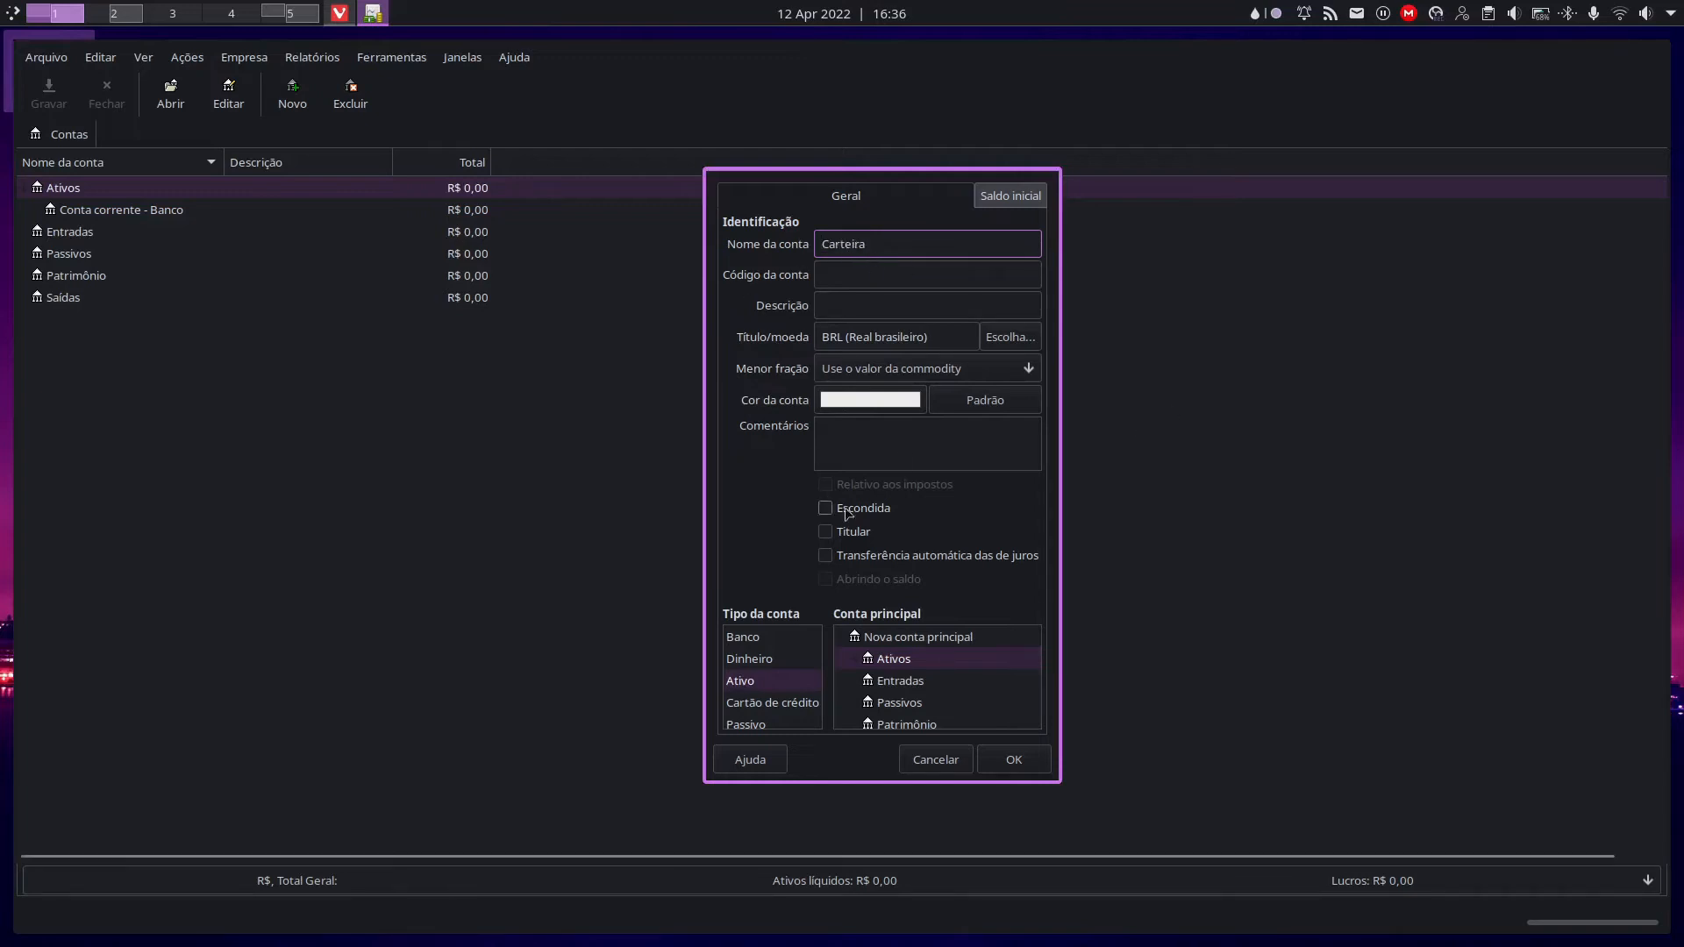
click(750, 659)
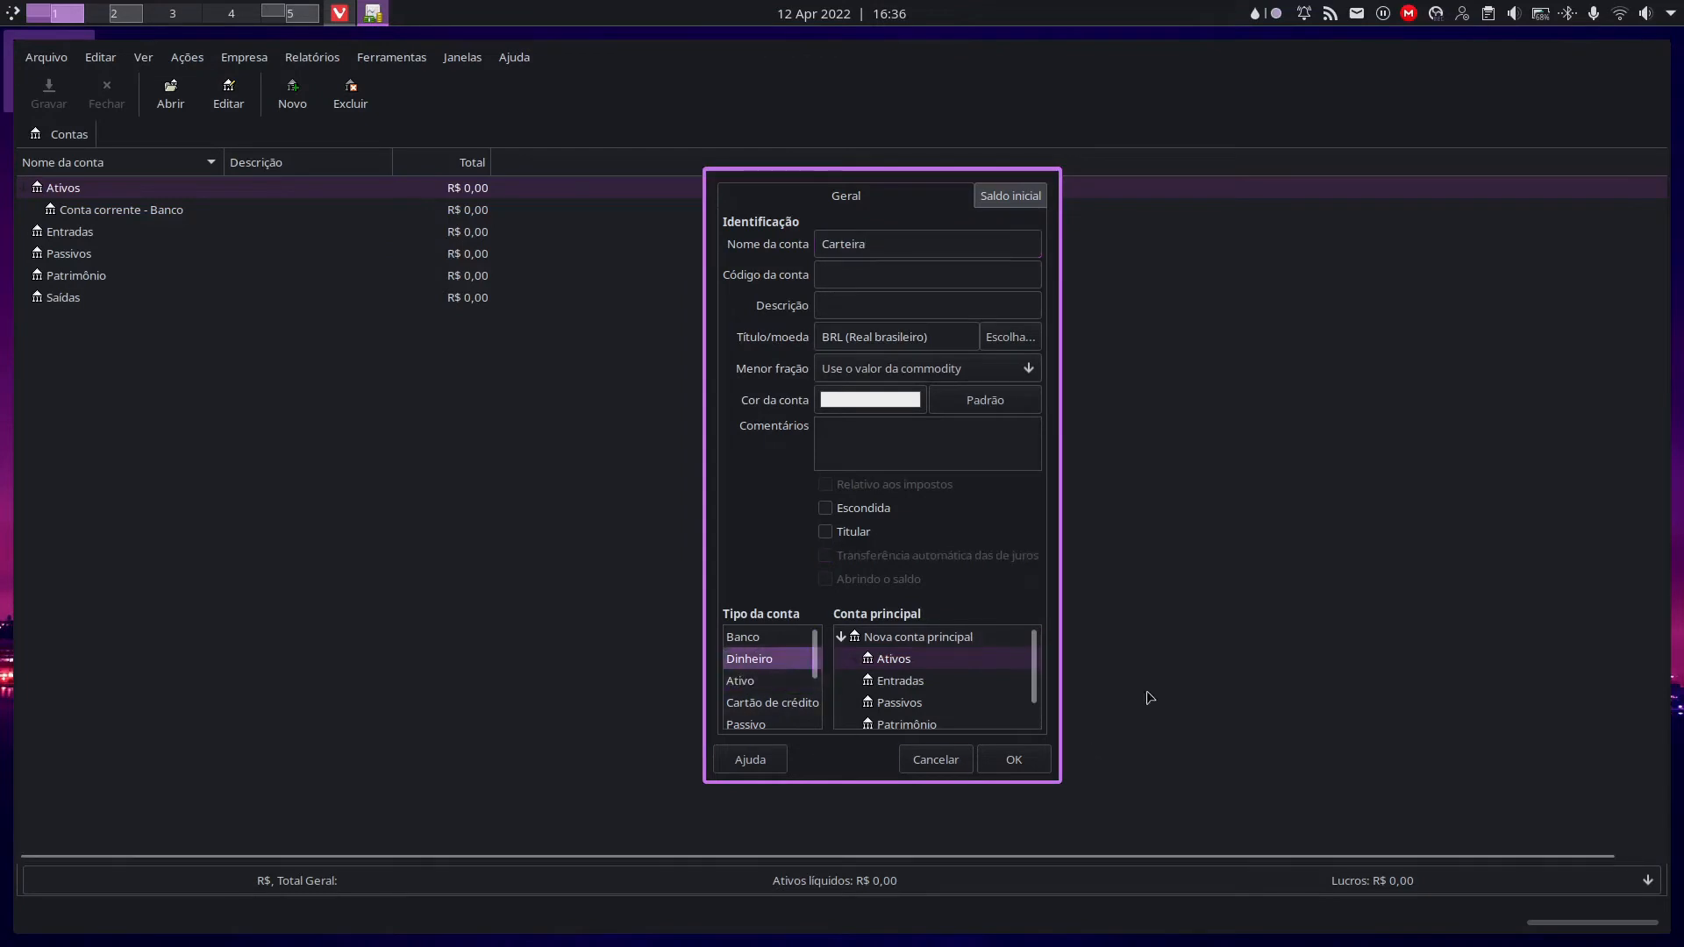
click(1013, 759)
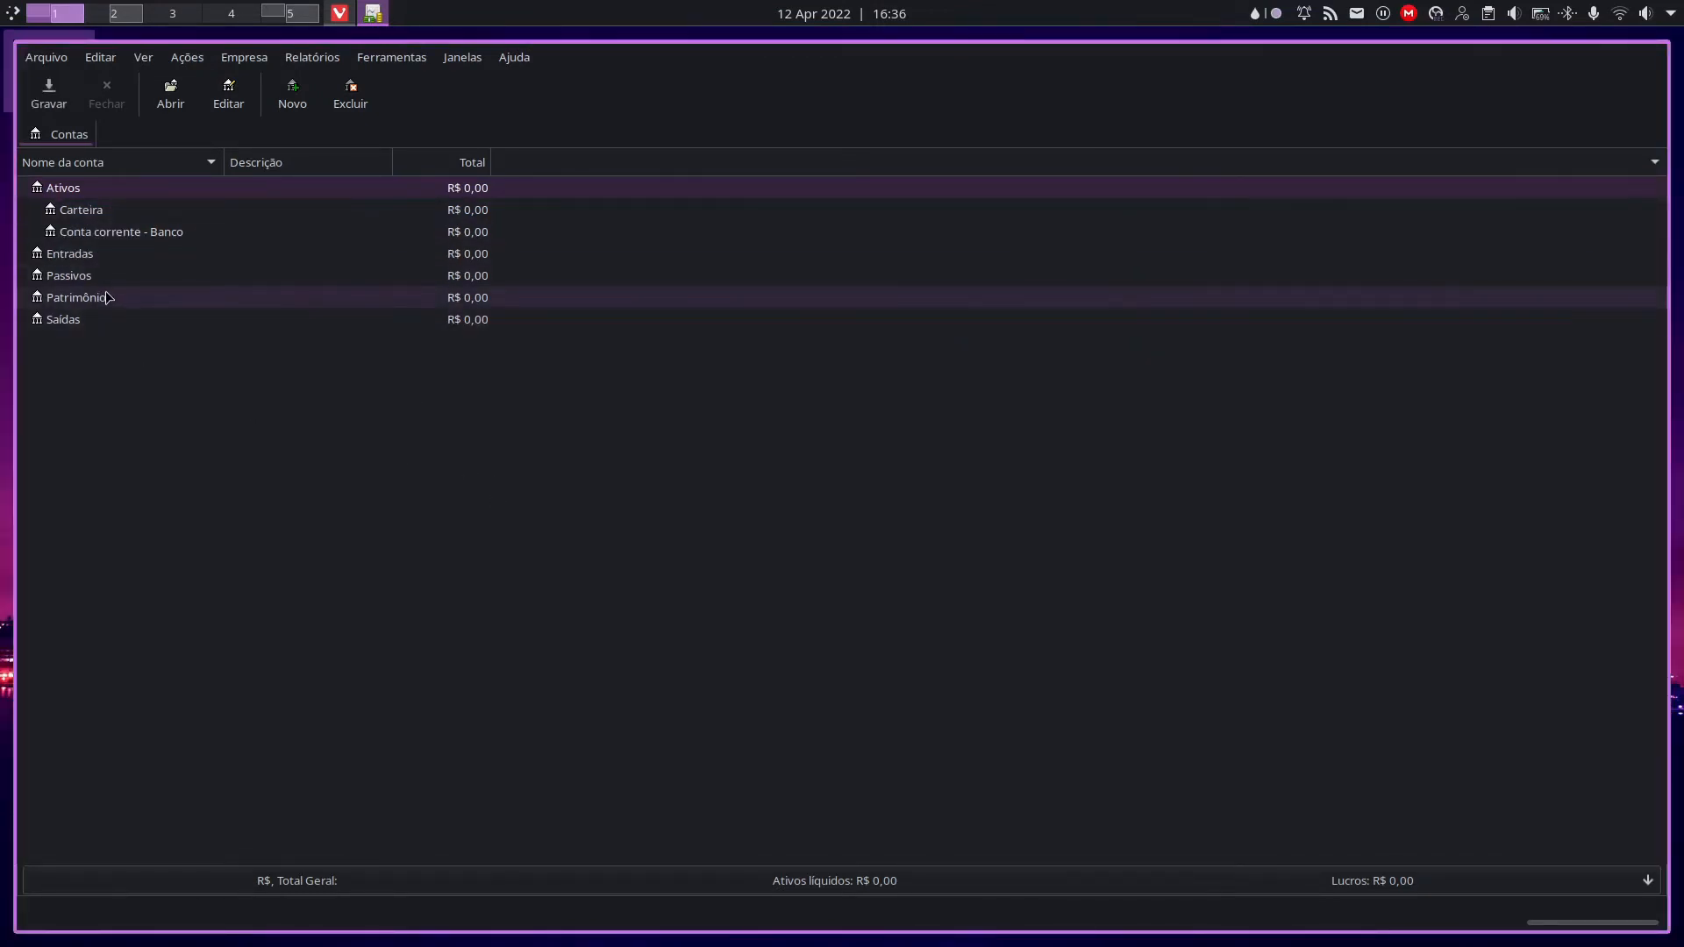
click(110, 210)
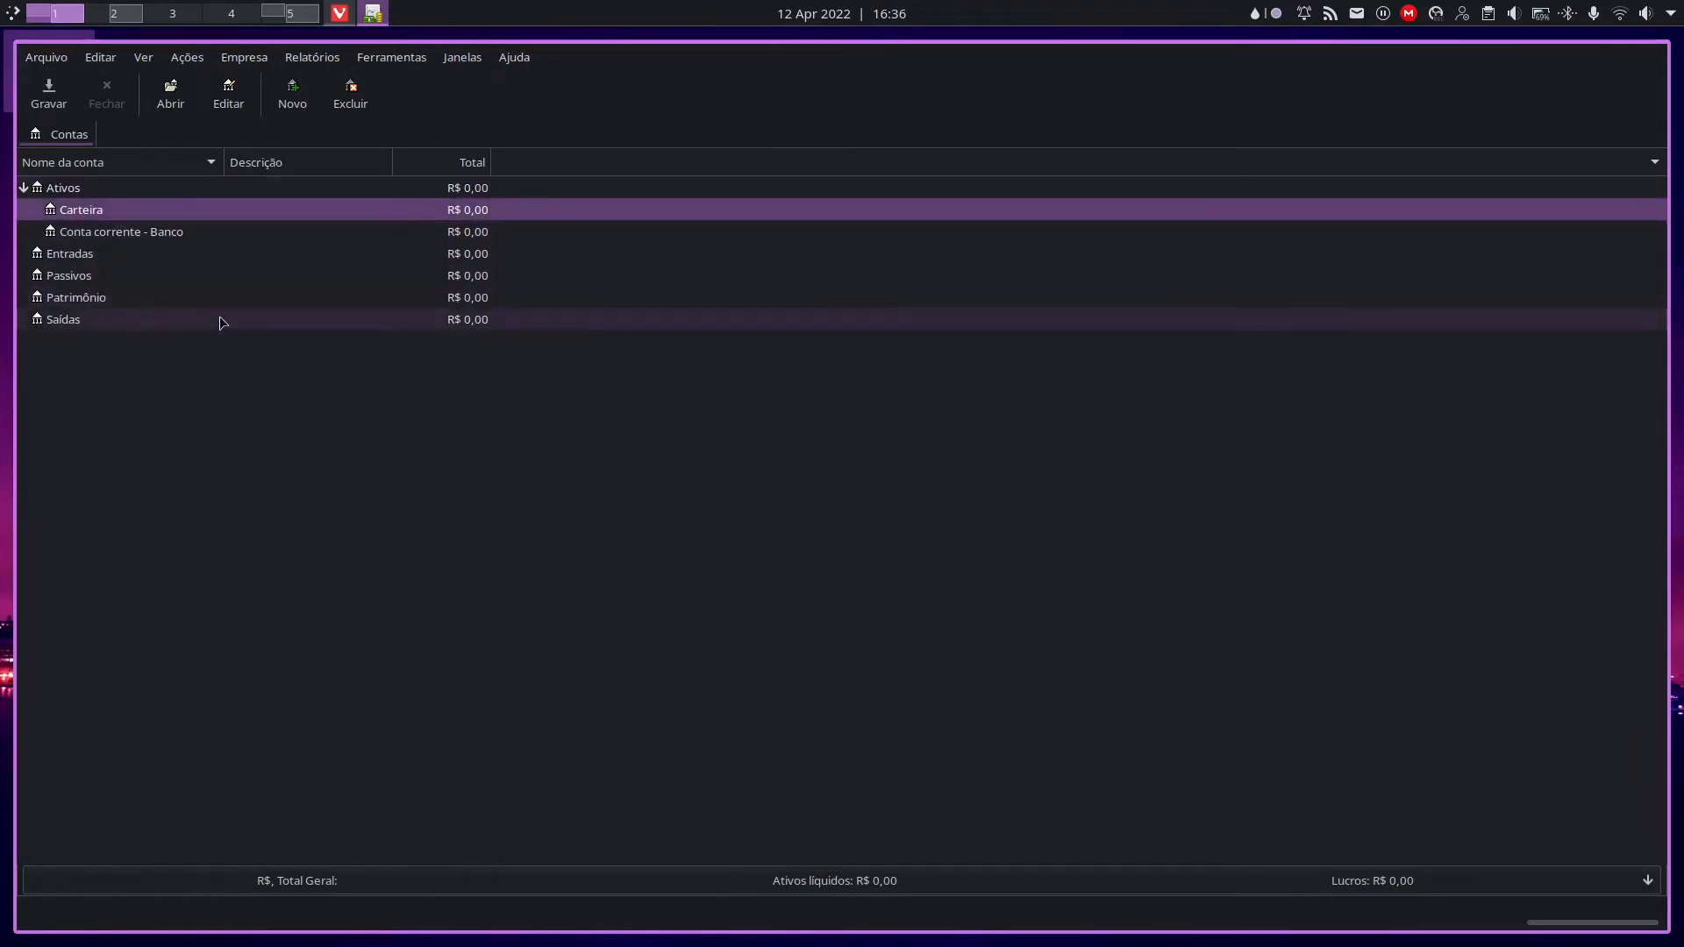
right_click(106, 216)
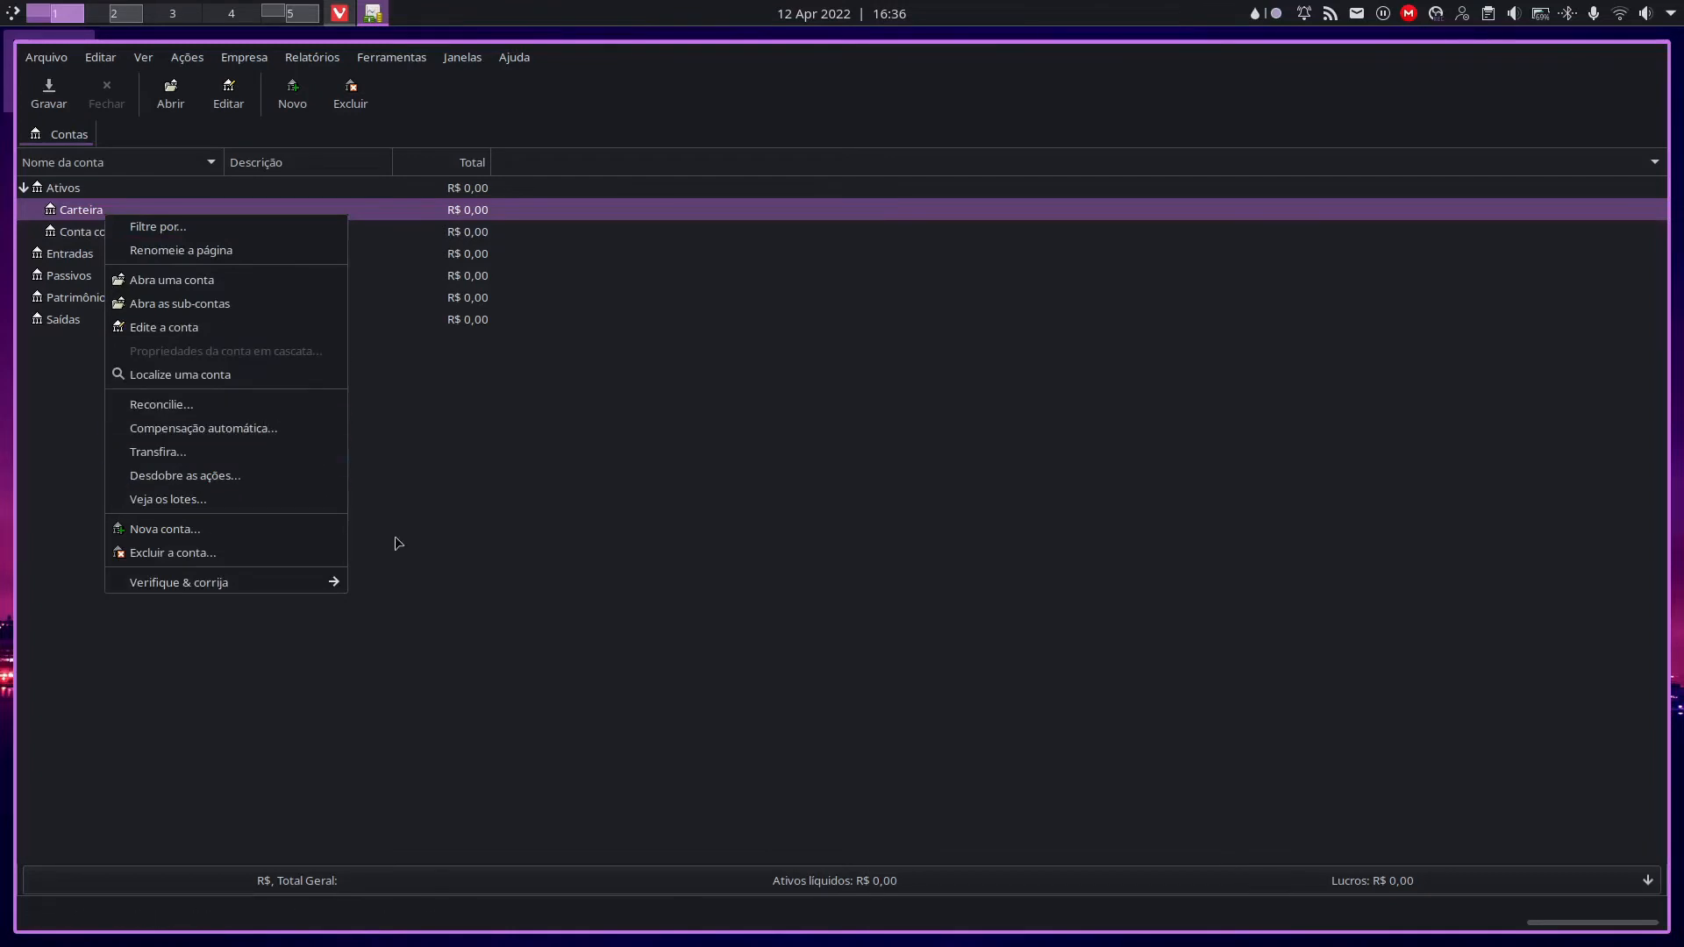
click(134, 208)
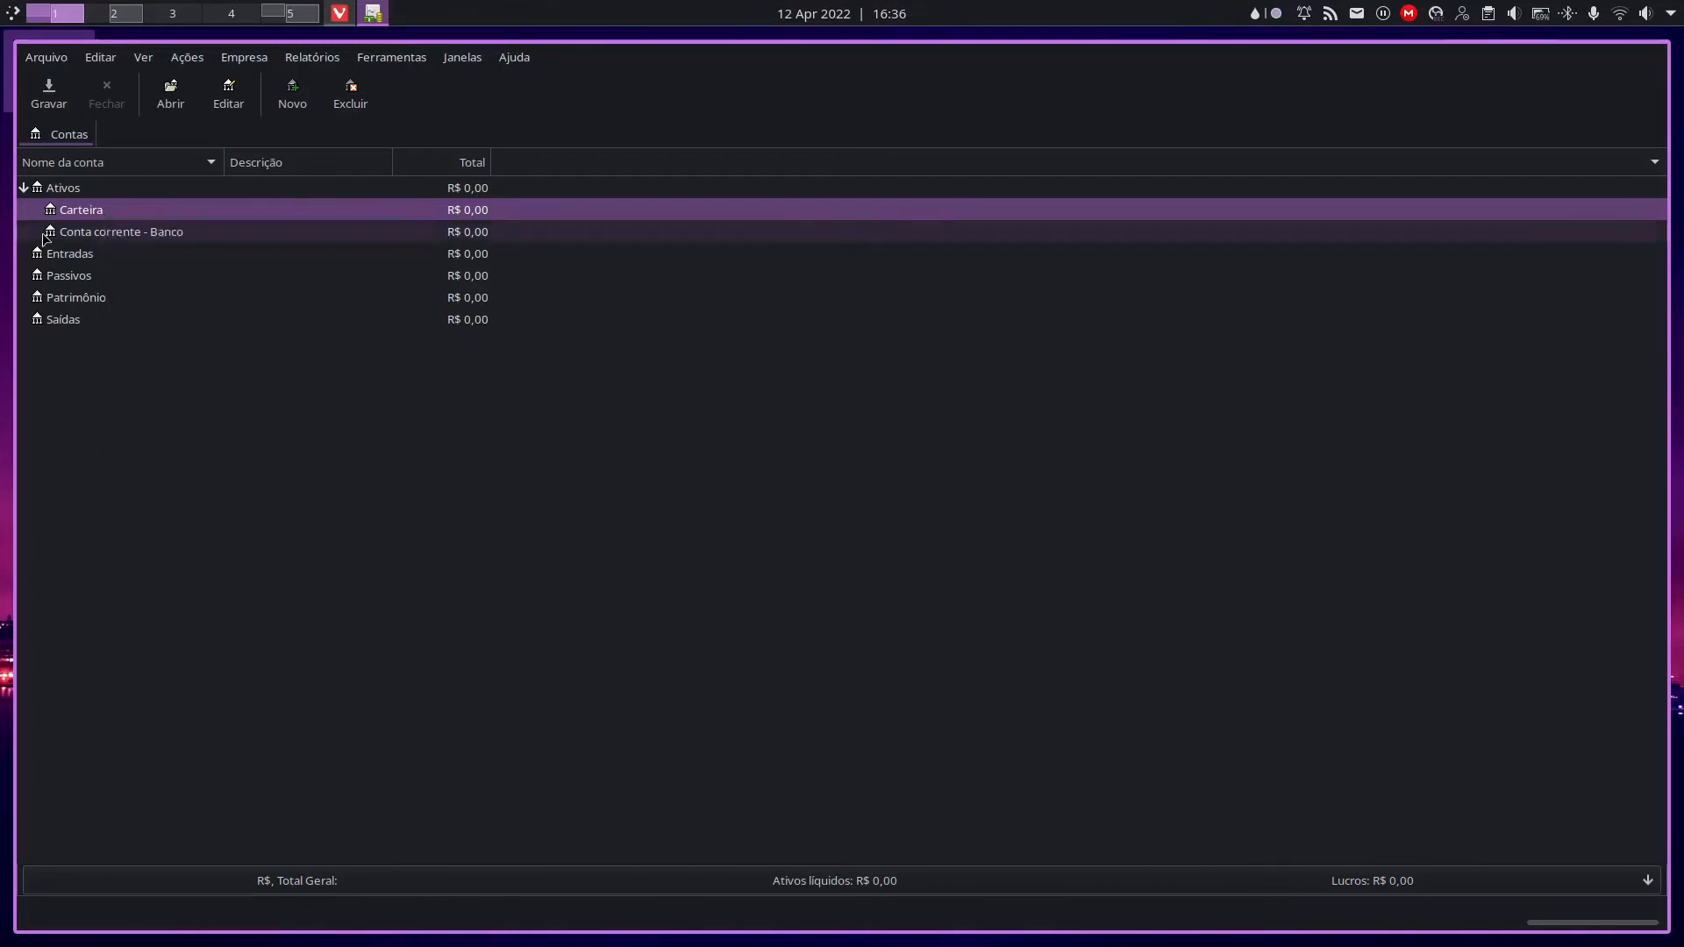
Step: Edit the Conta corrente - Banco account and set its account colour to green
click(198, 232)
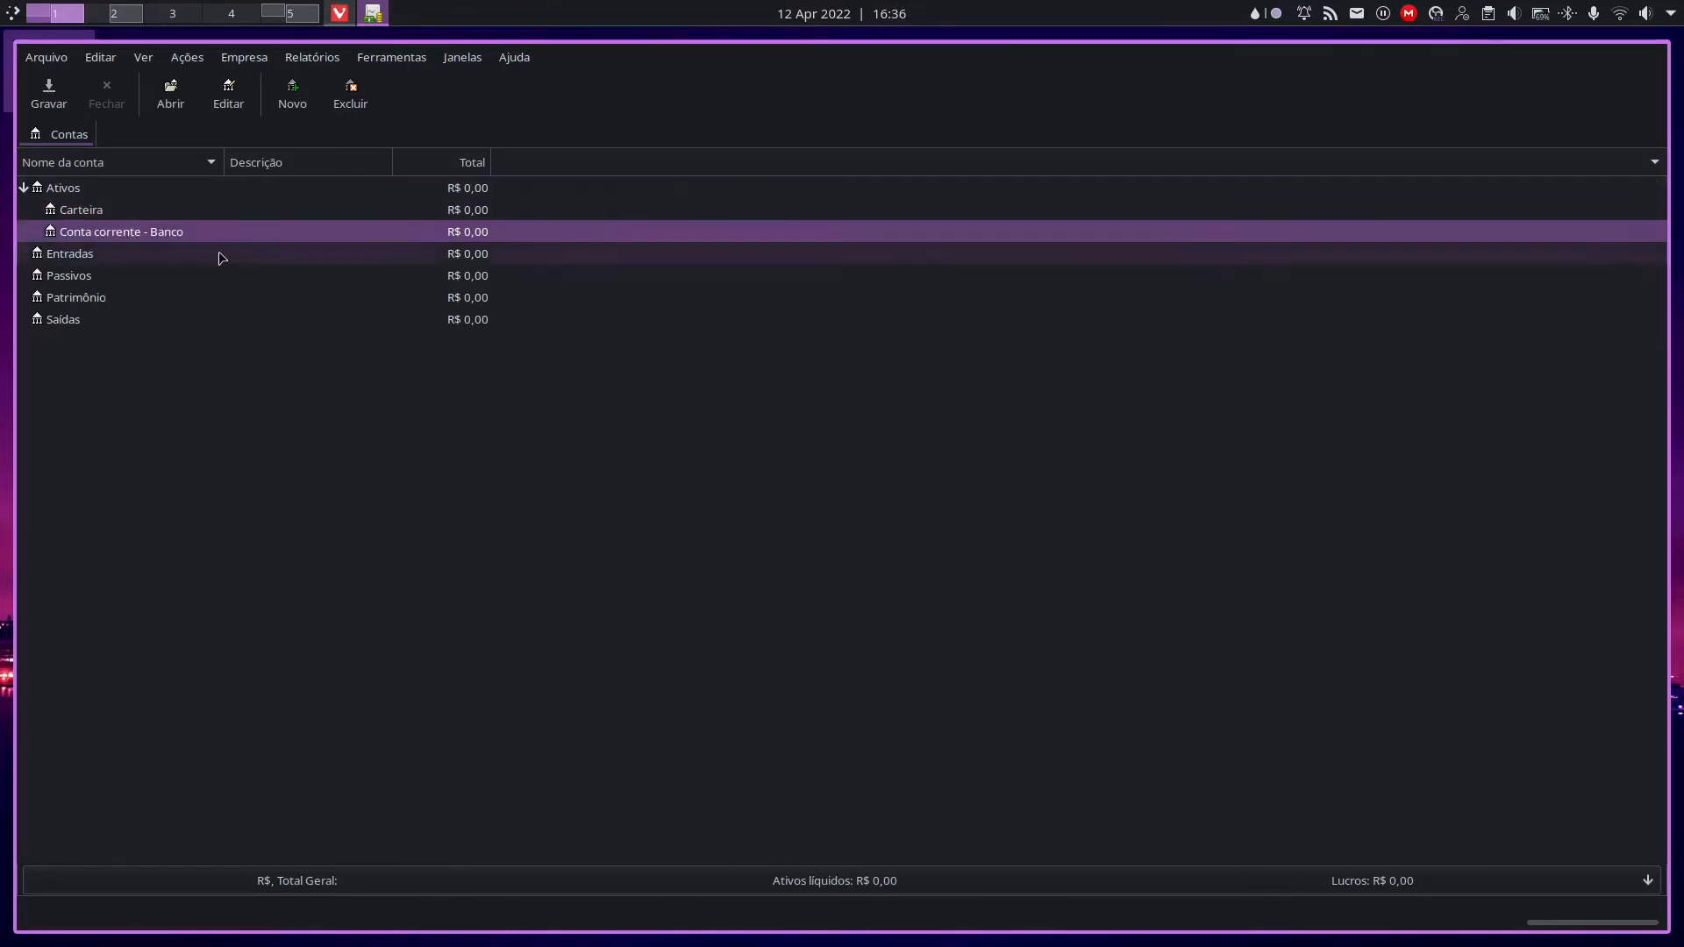
right_click(126, 232)
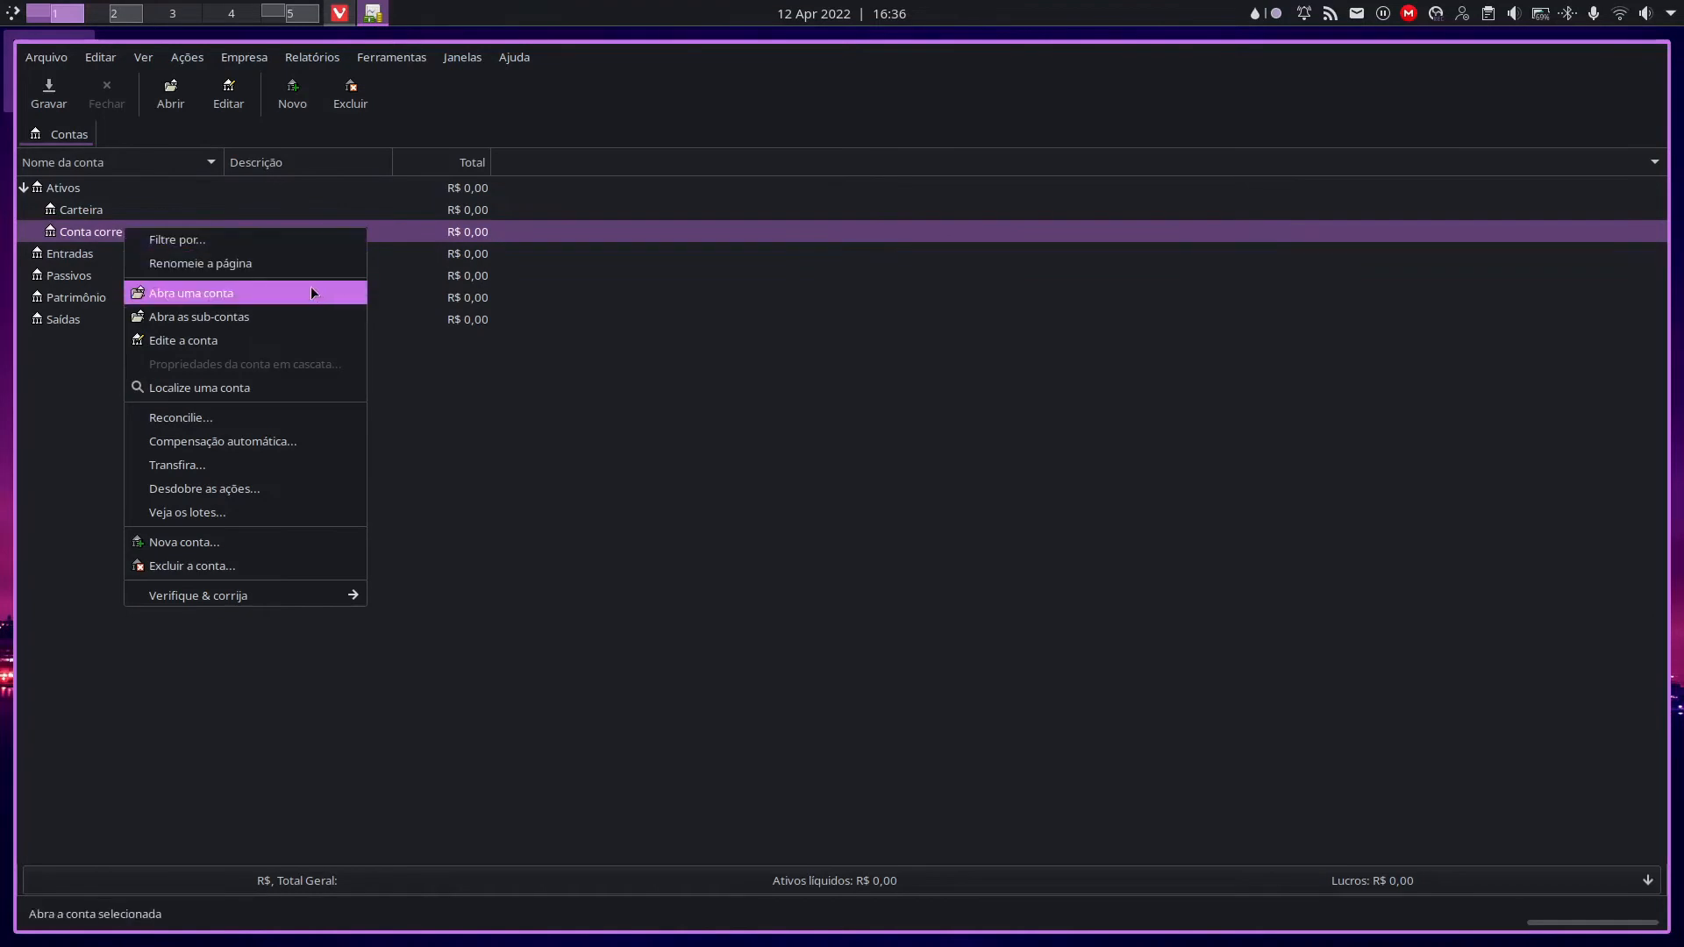
click(272, 342)
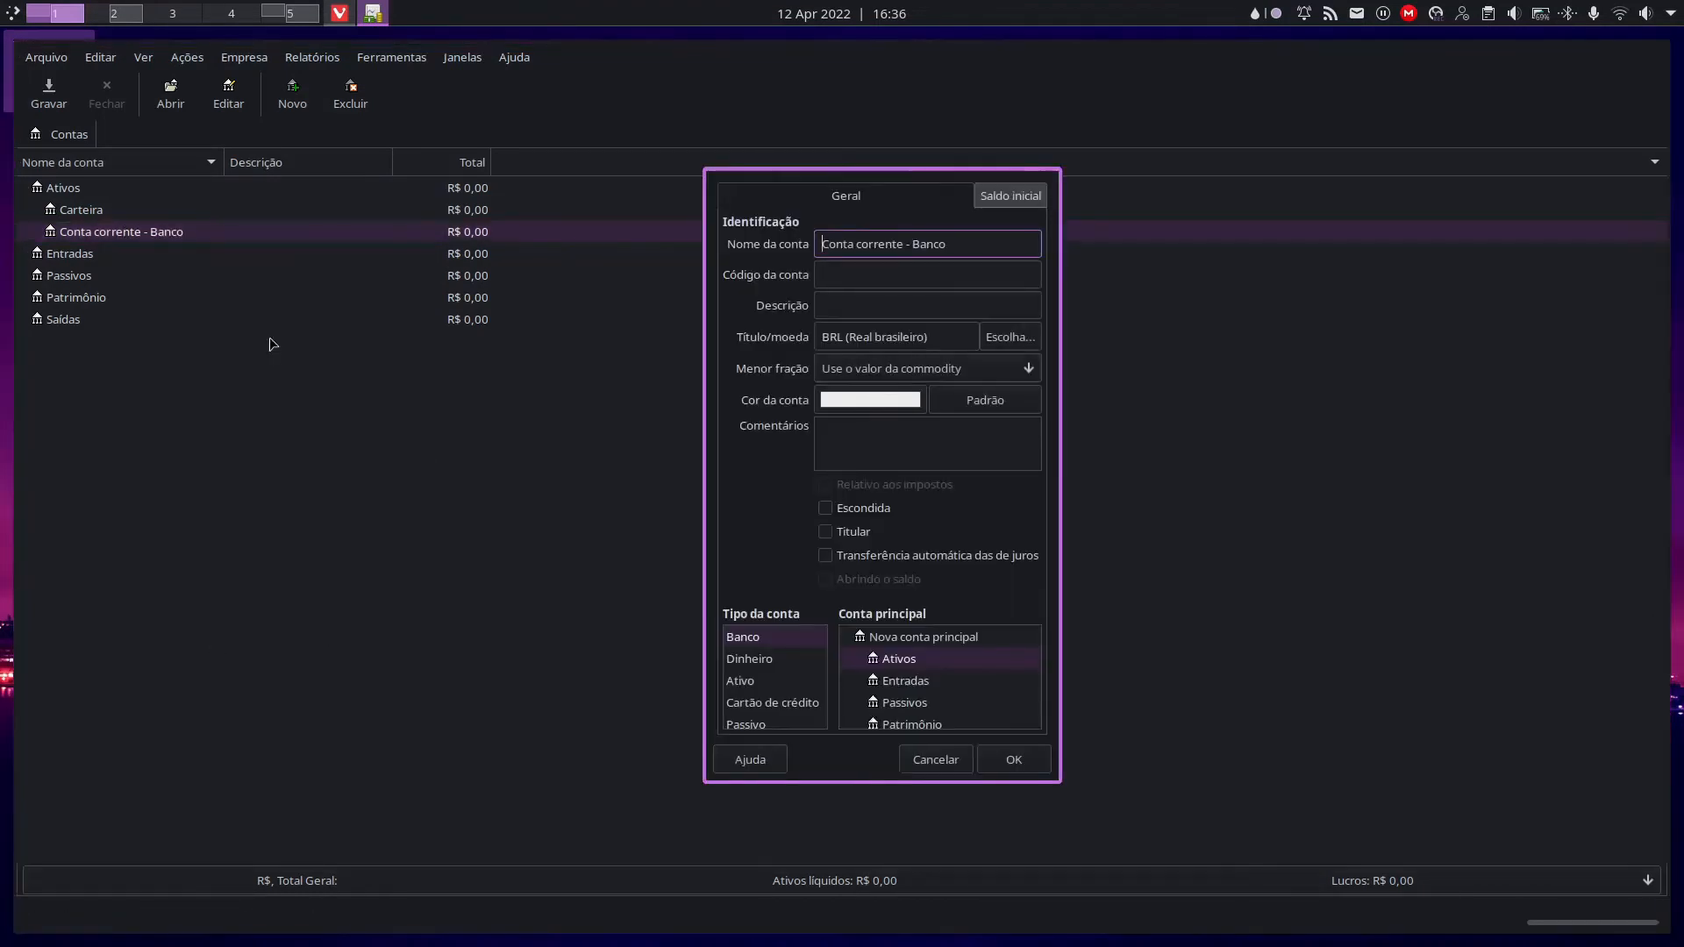
click(876, 405)
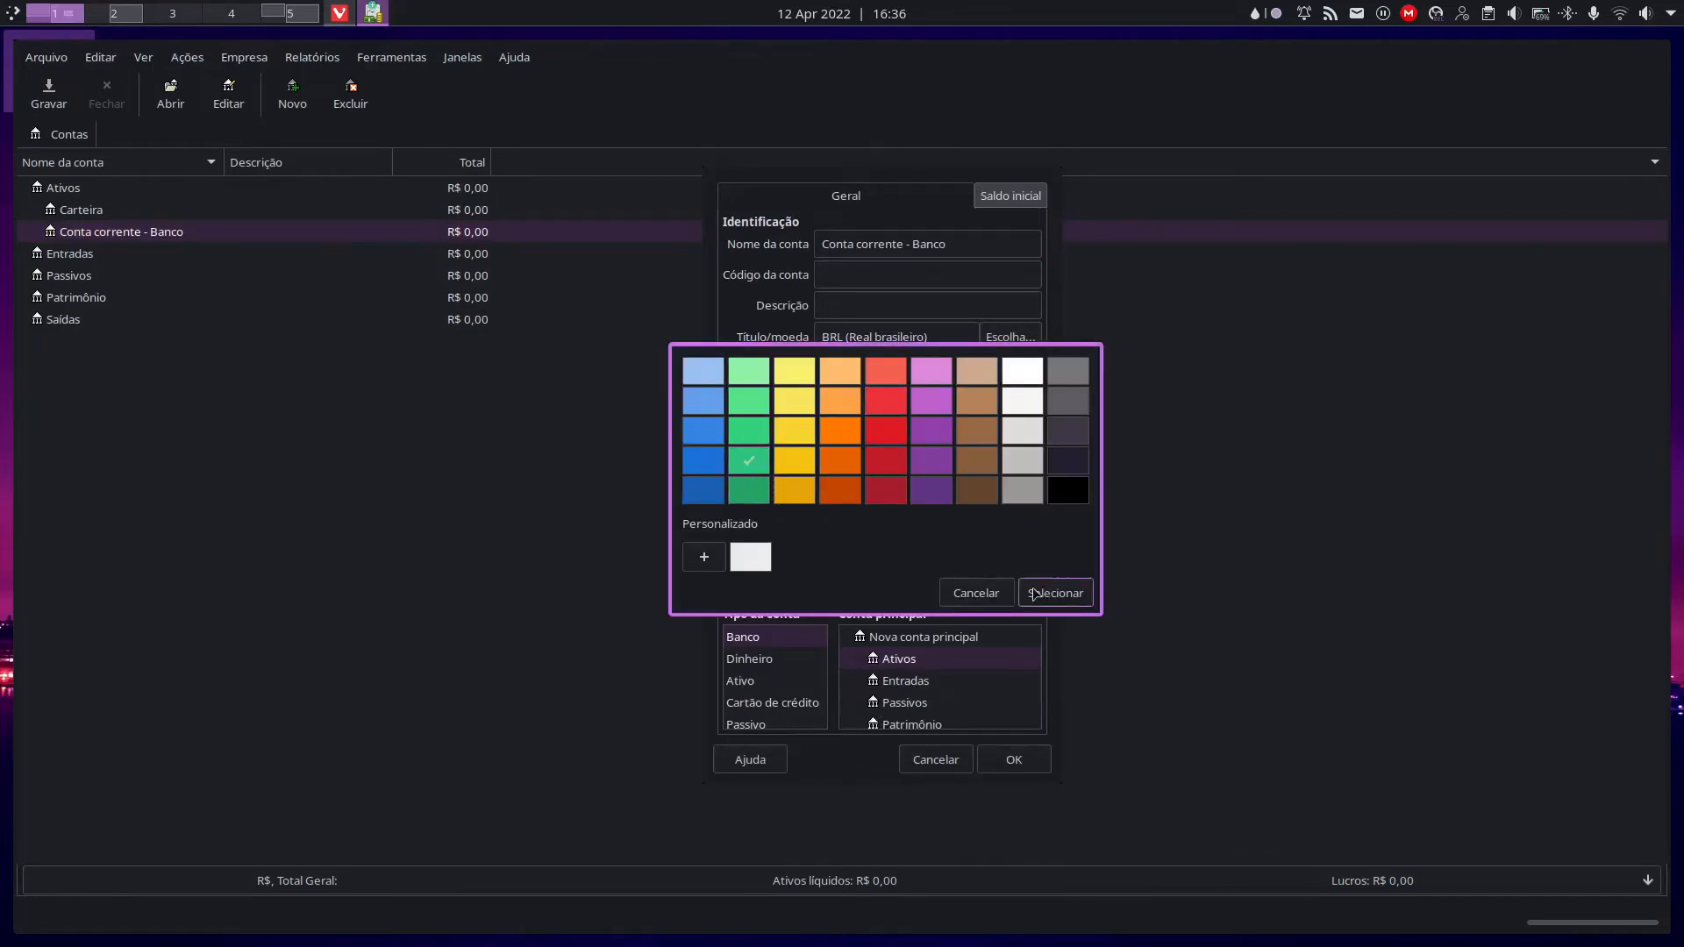
click(1055, 593)
click(1018, 757)
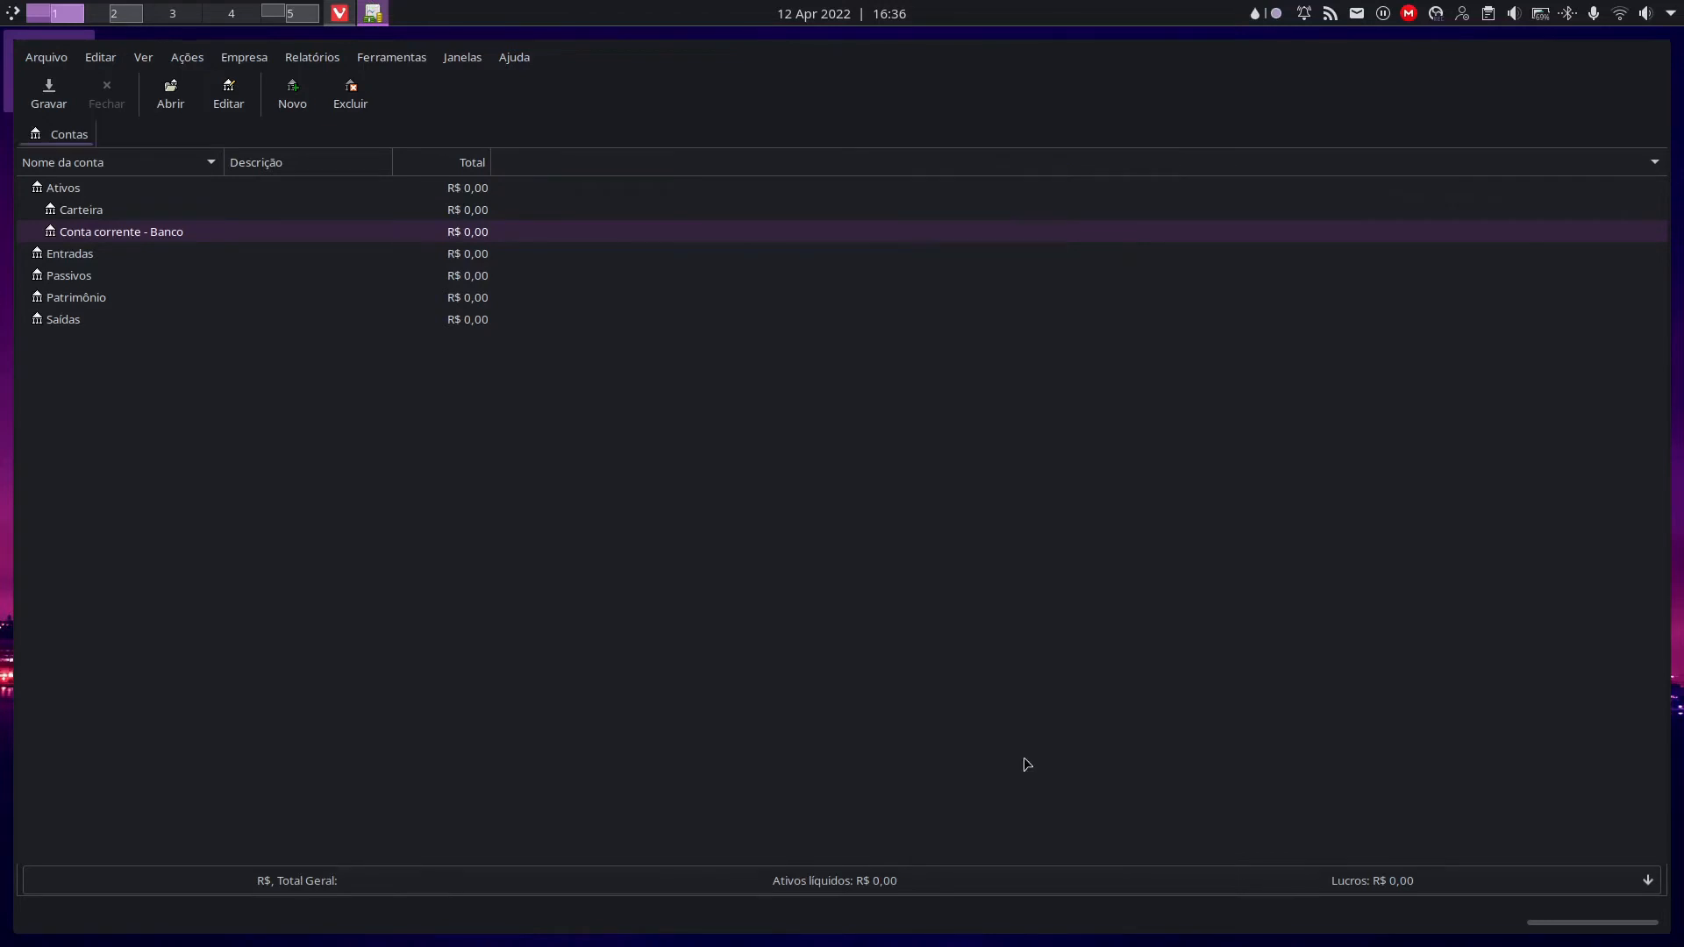
Step: Create a sub-account of Passivos named Cartão crédito - Banco, of type Cartão de crédito in BRL (Real brasileiro)
click(114, 275)
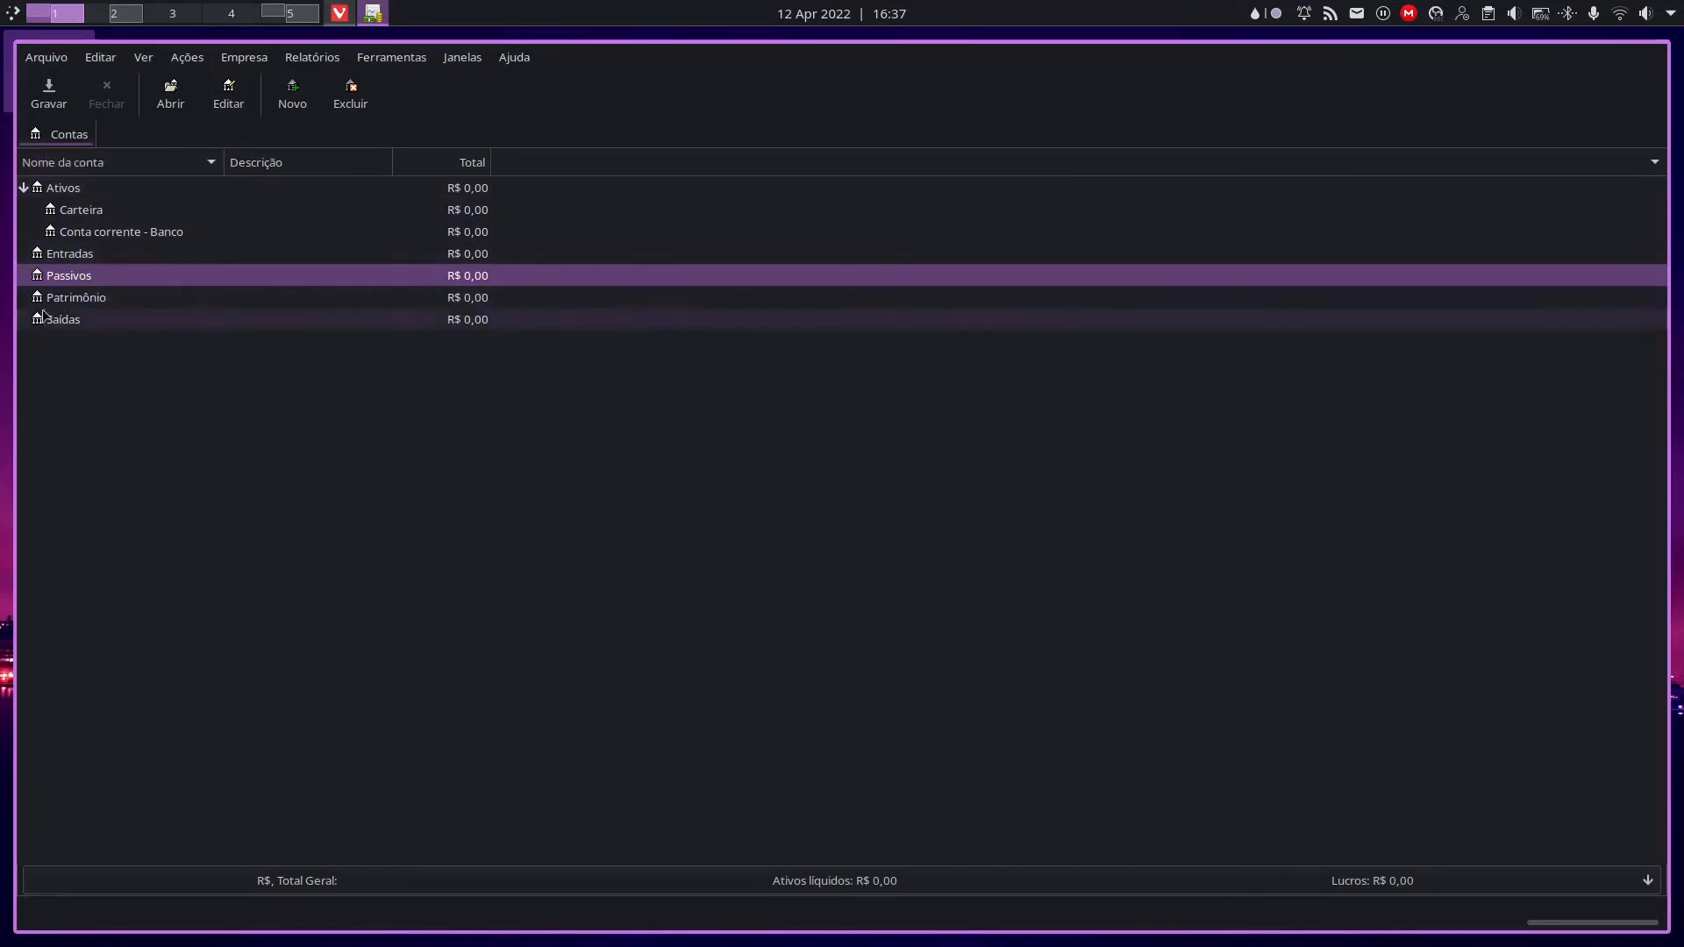
click(292, 94)
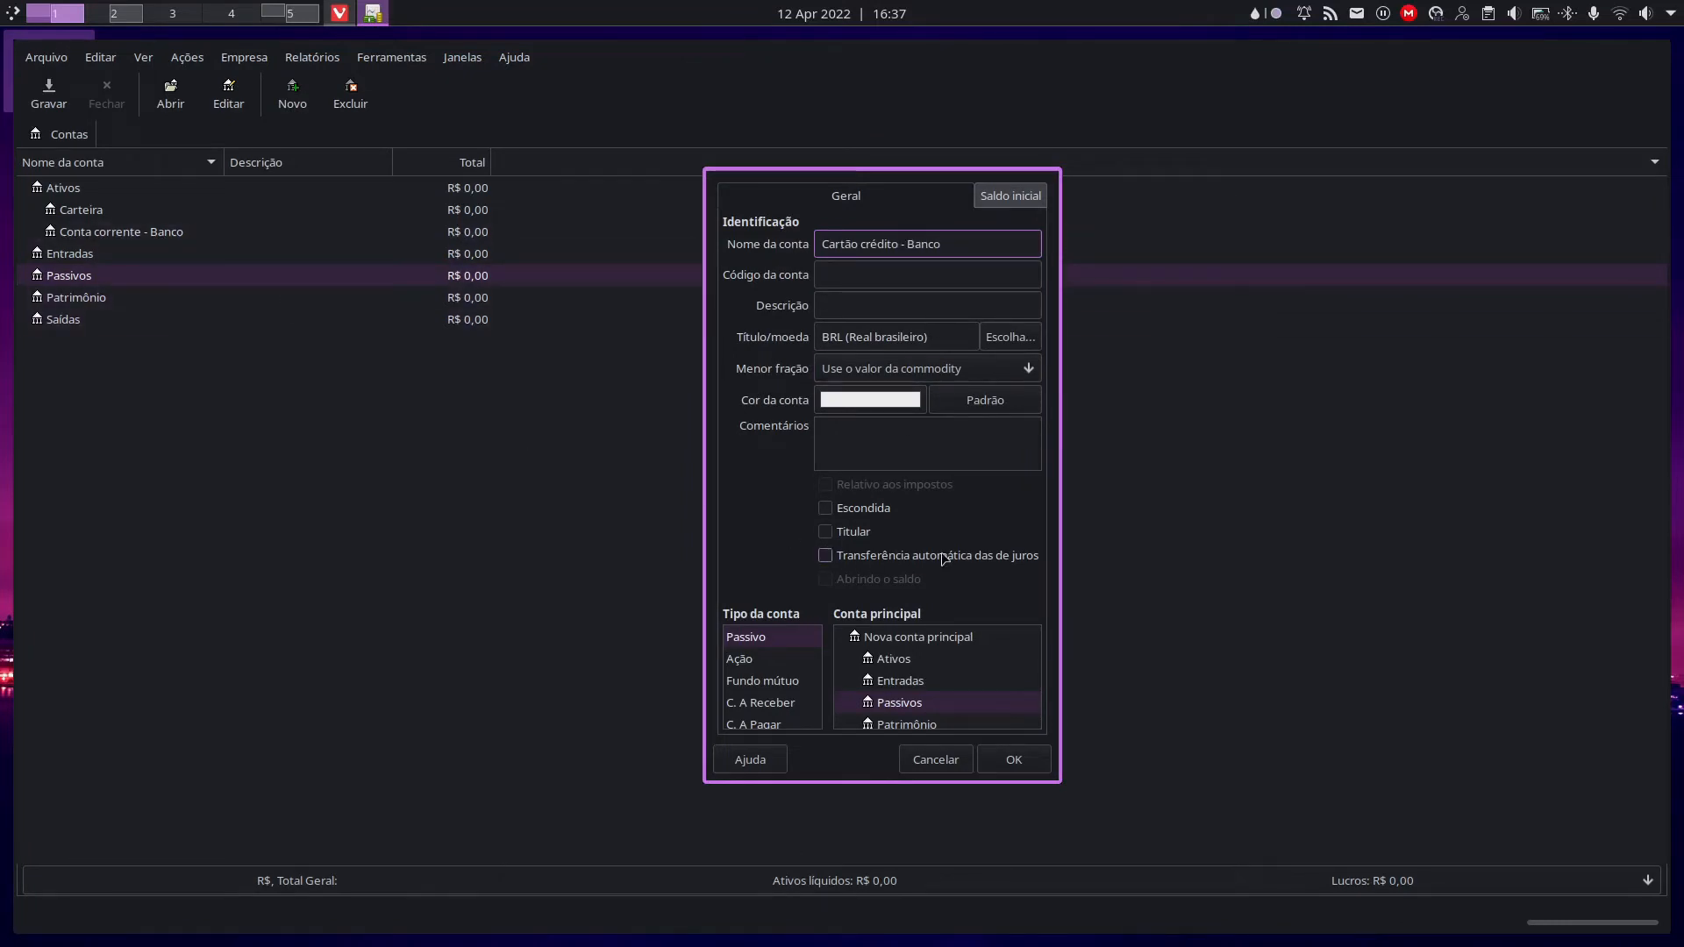
scroll(820, 715, down, 1)
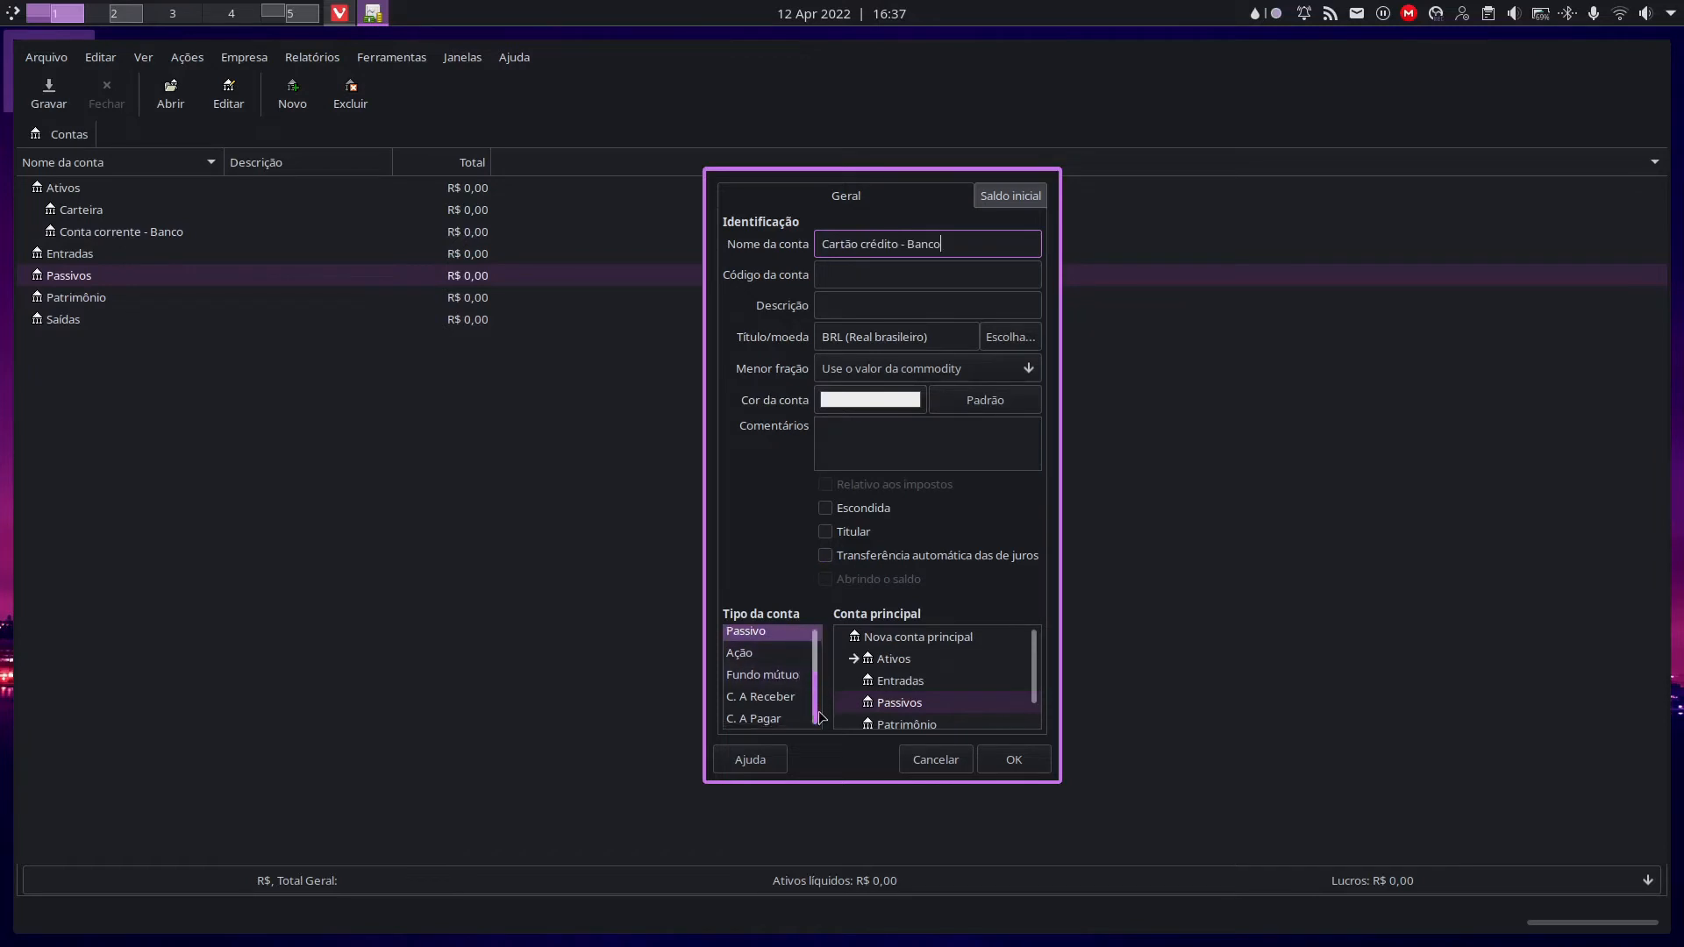
scroll(820, 715, up, 2)
scroll(823, 697, down, 1)
scroll(825, 685, up, 2)
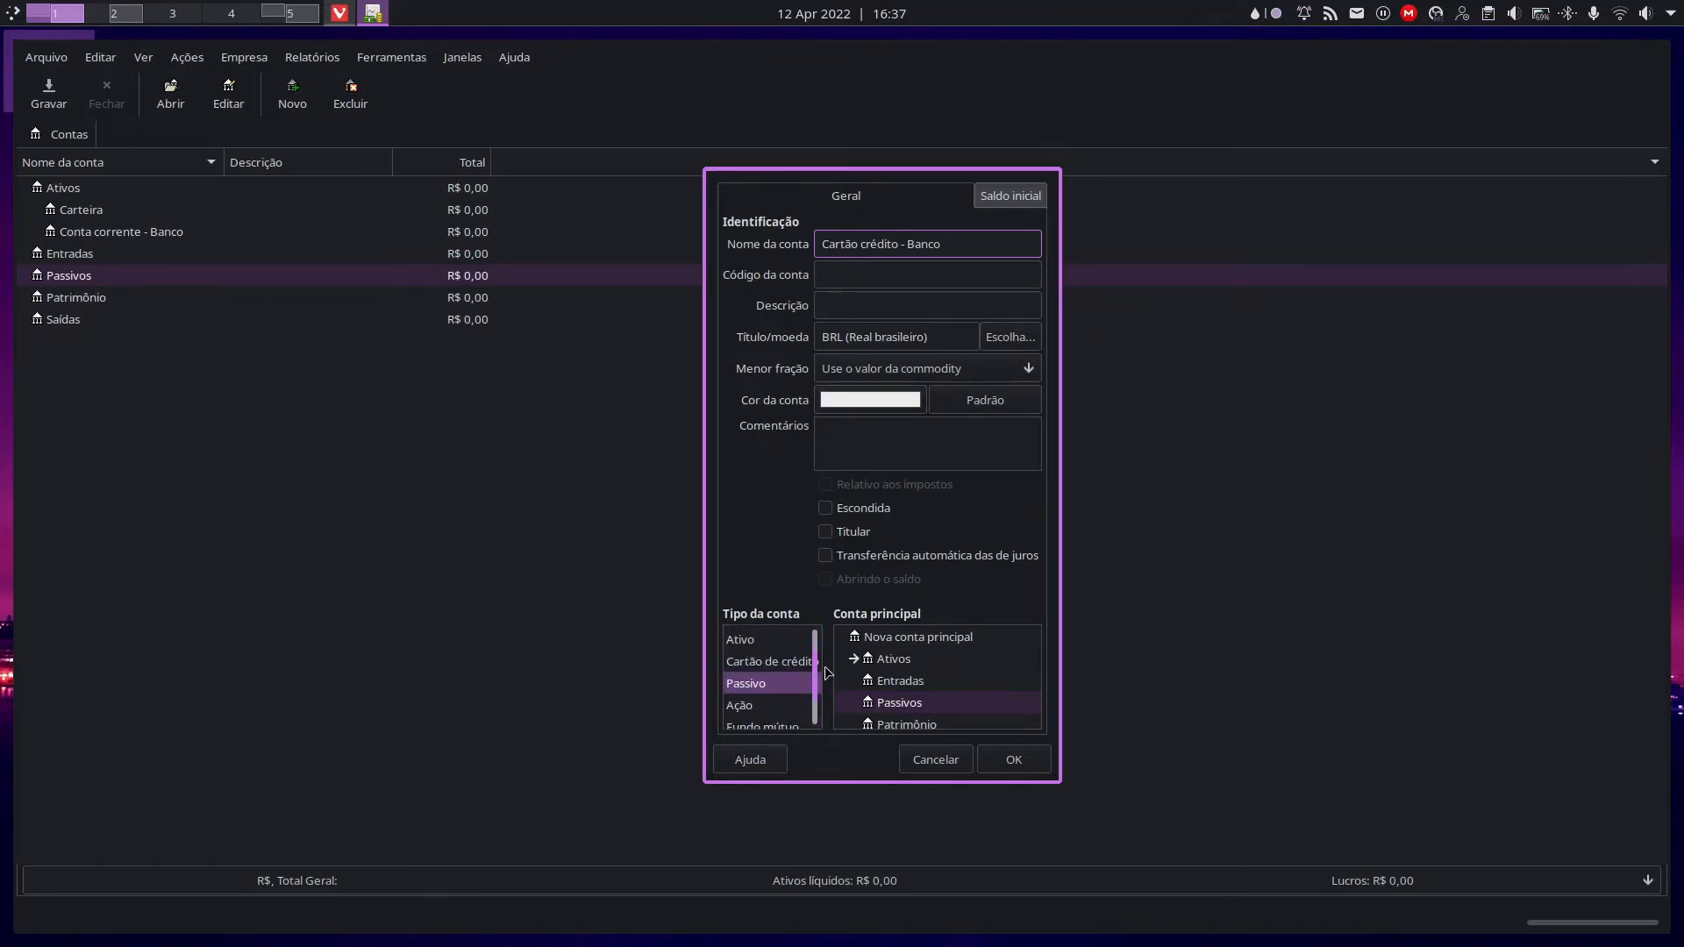
scroll(827, 674, down, 1)
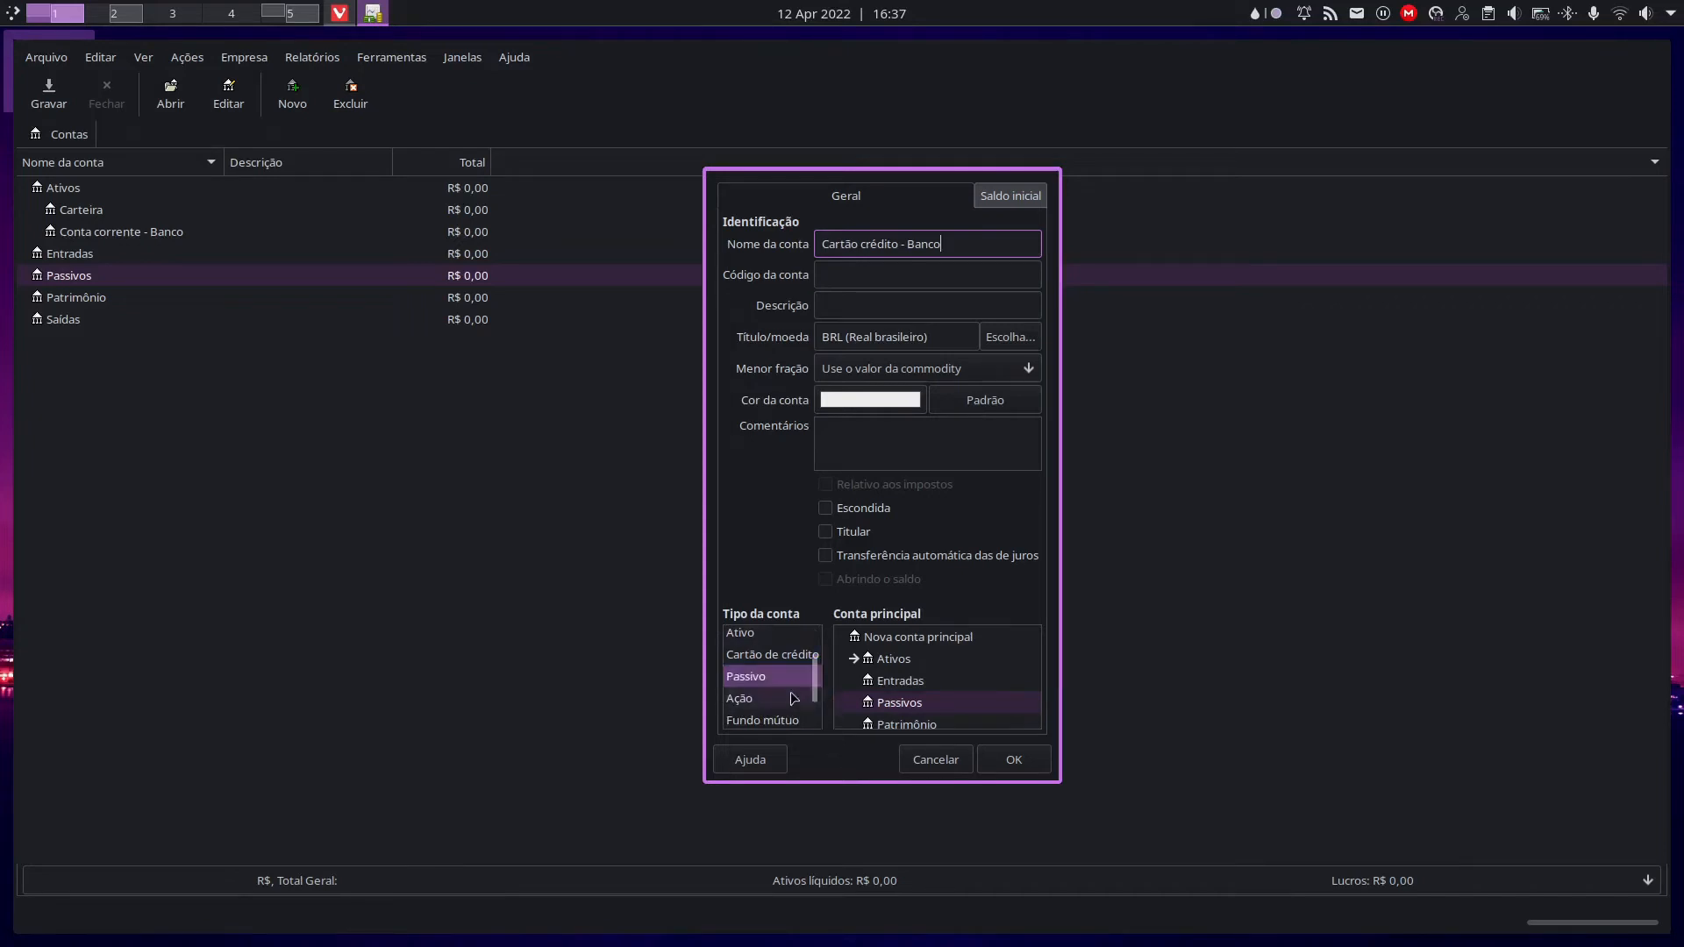
click(770, 658)
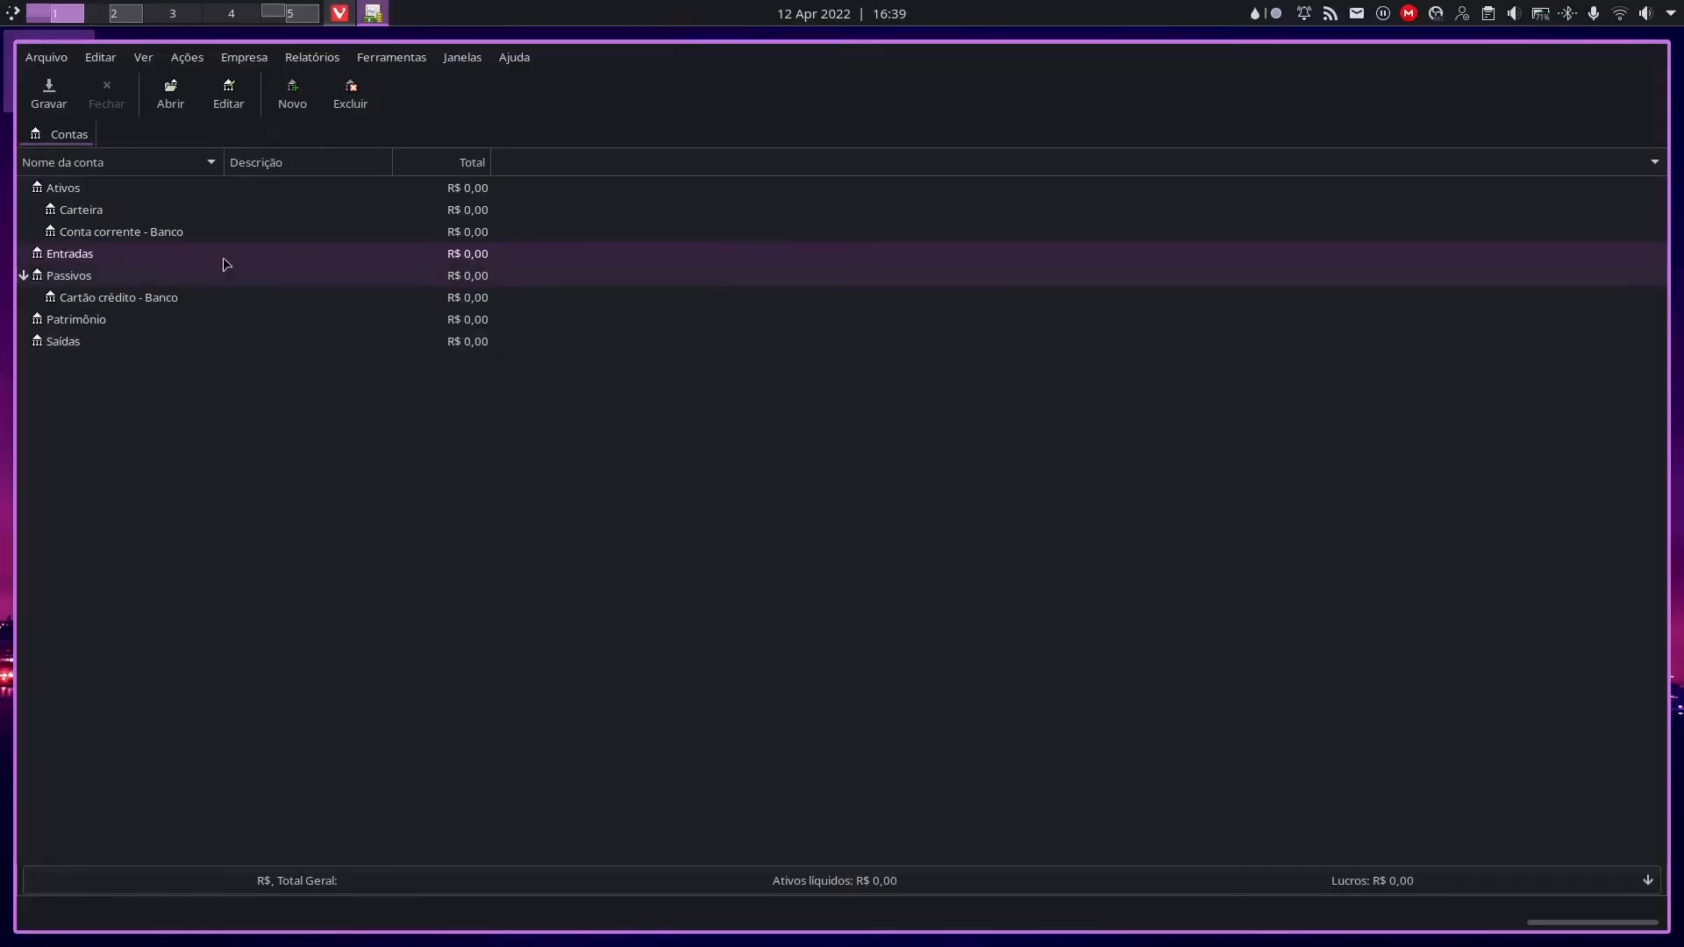
Step: Create a sub-account of Entradas named Salário - Empresa, of type Receita in BRL (Real brasileiro)
click(161, 251)
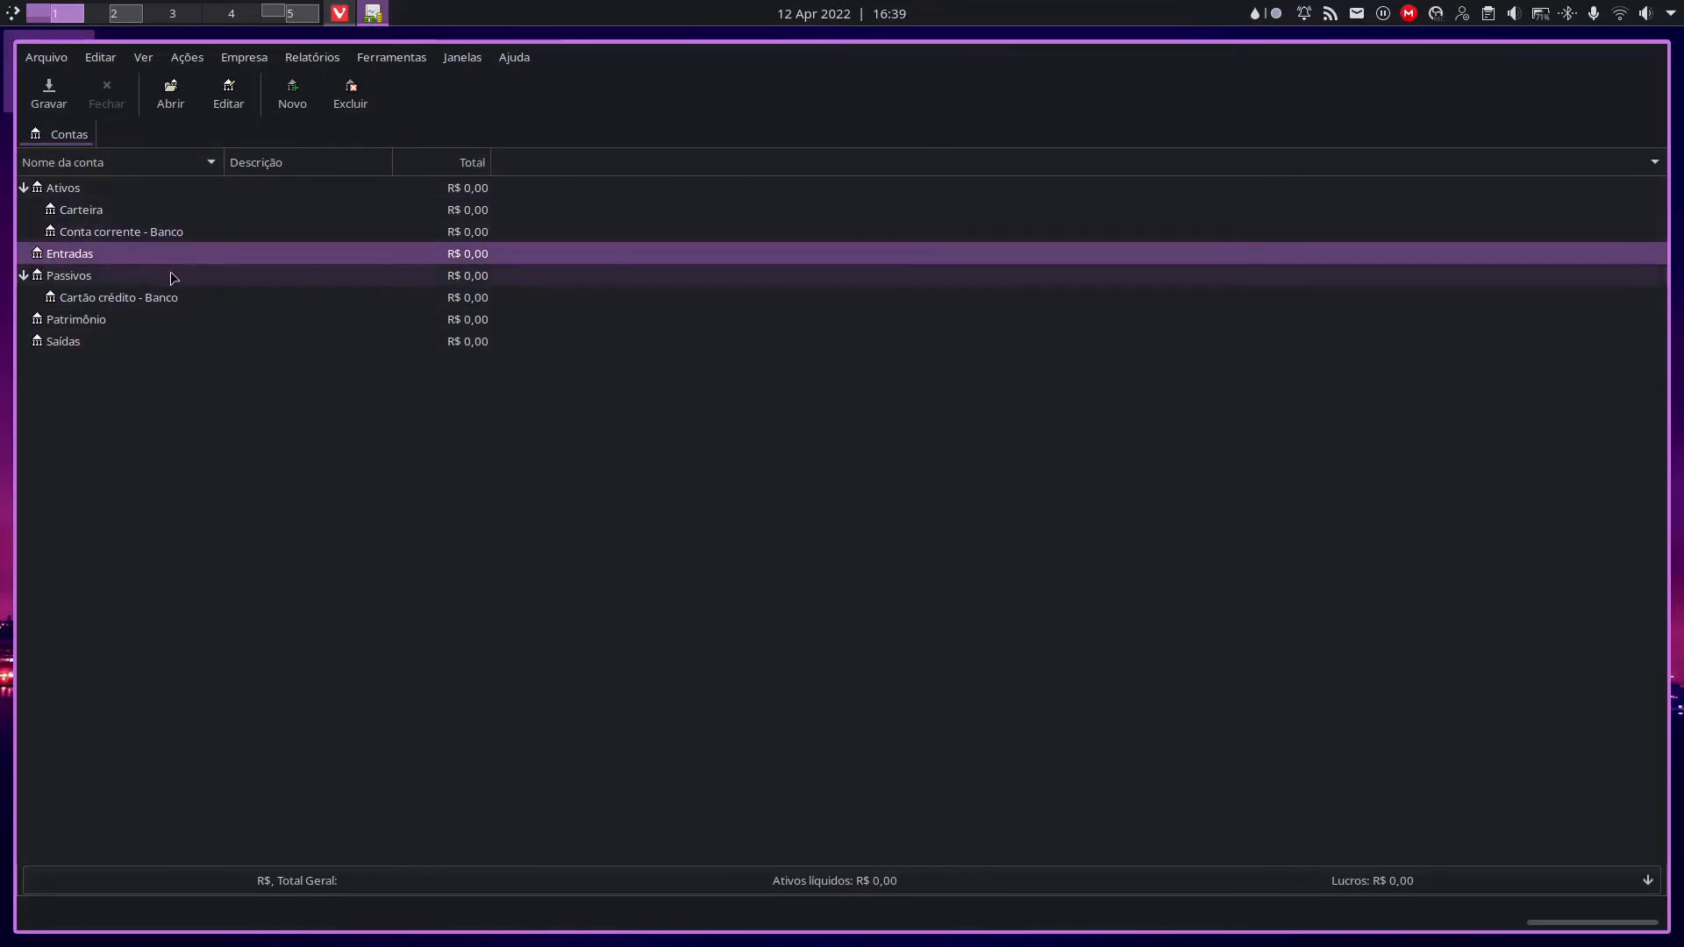
click(292, 92)
text(Sa)
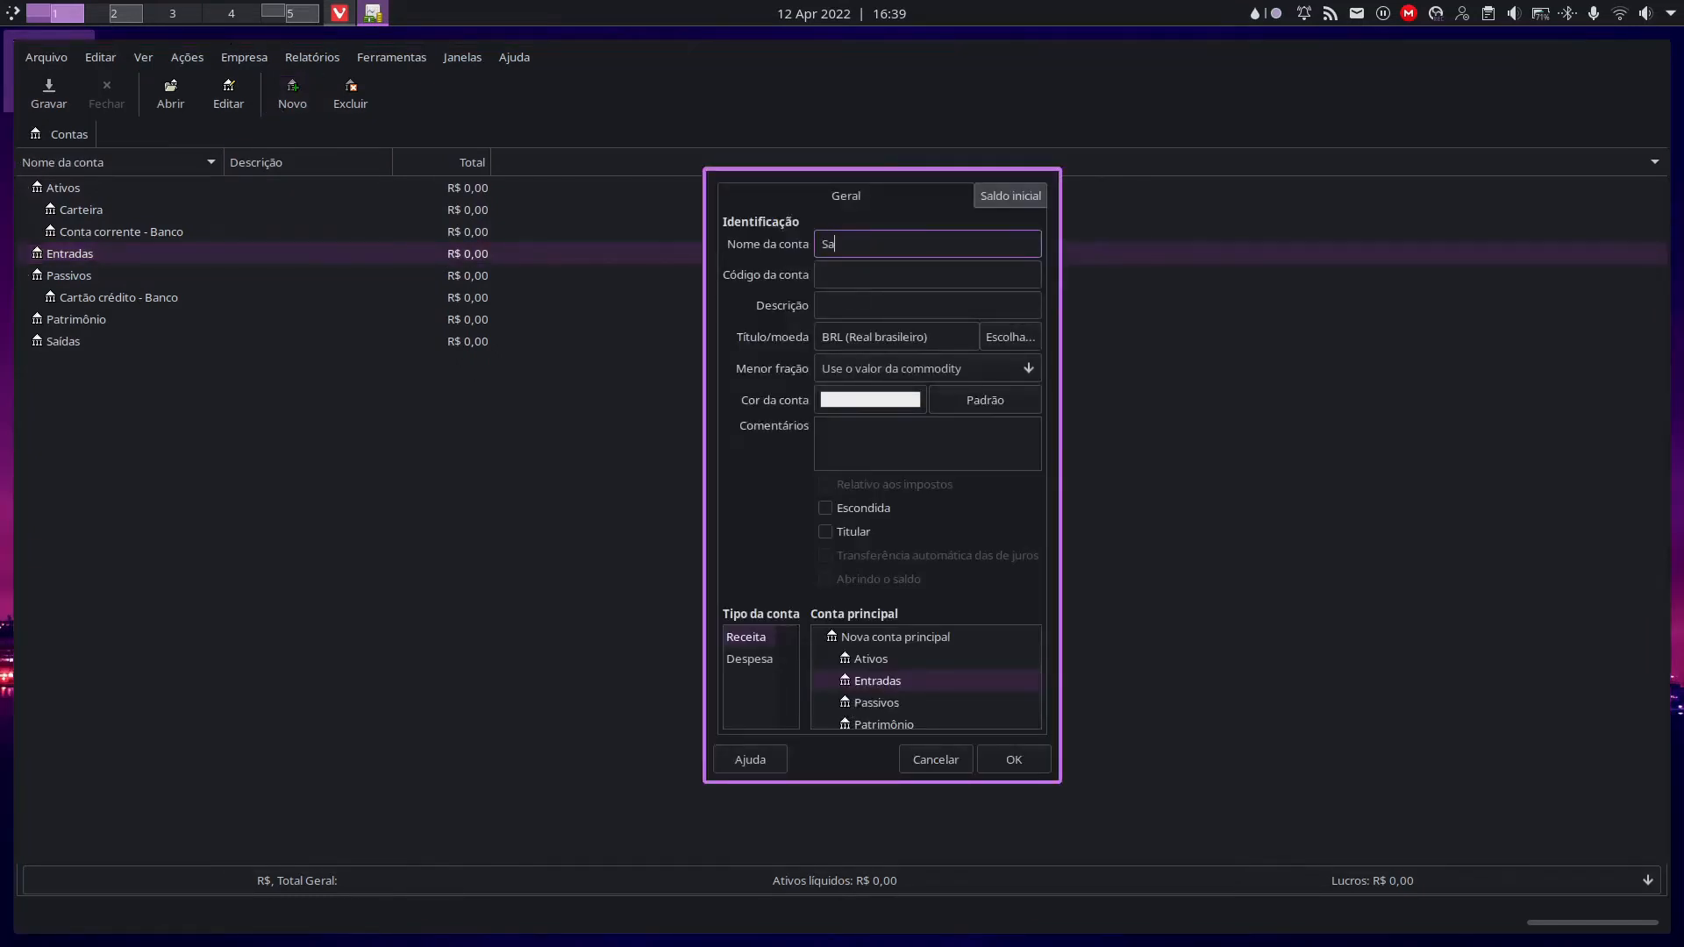
text(lário - Empresa)
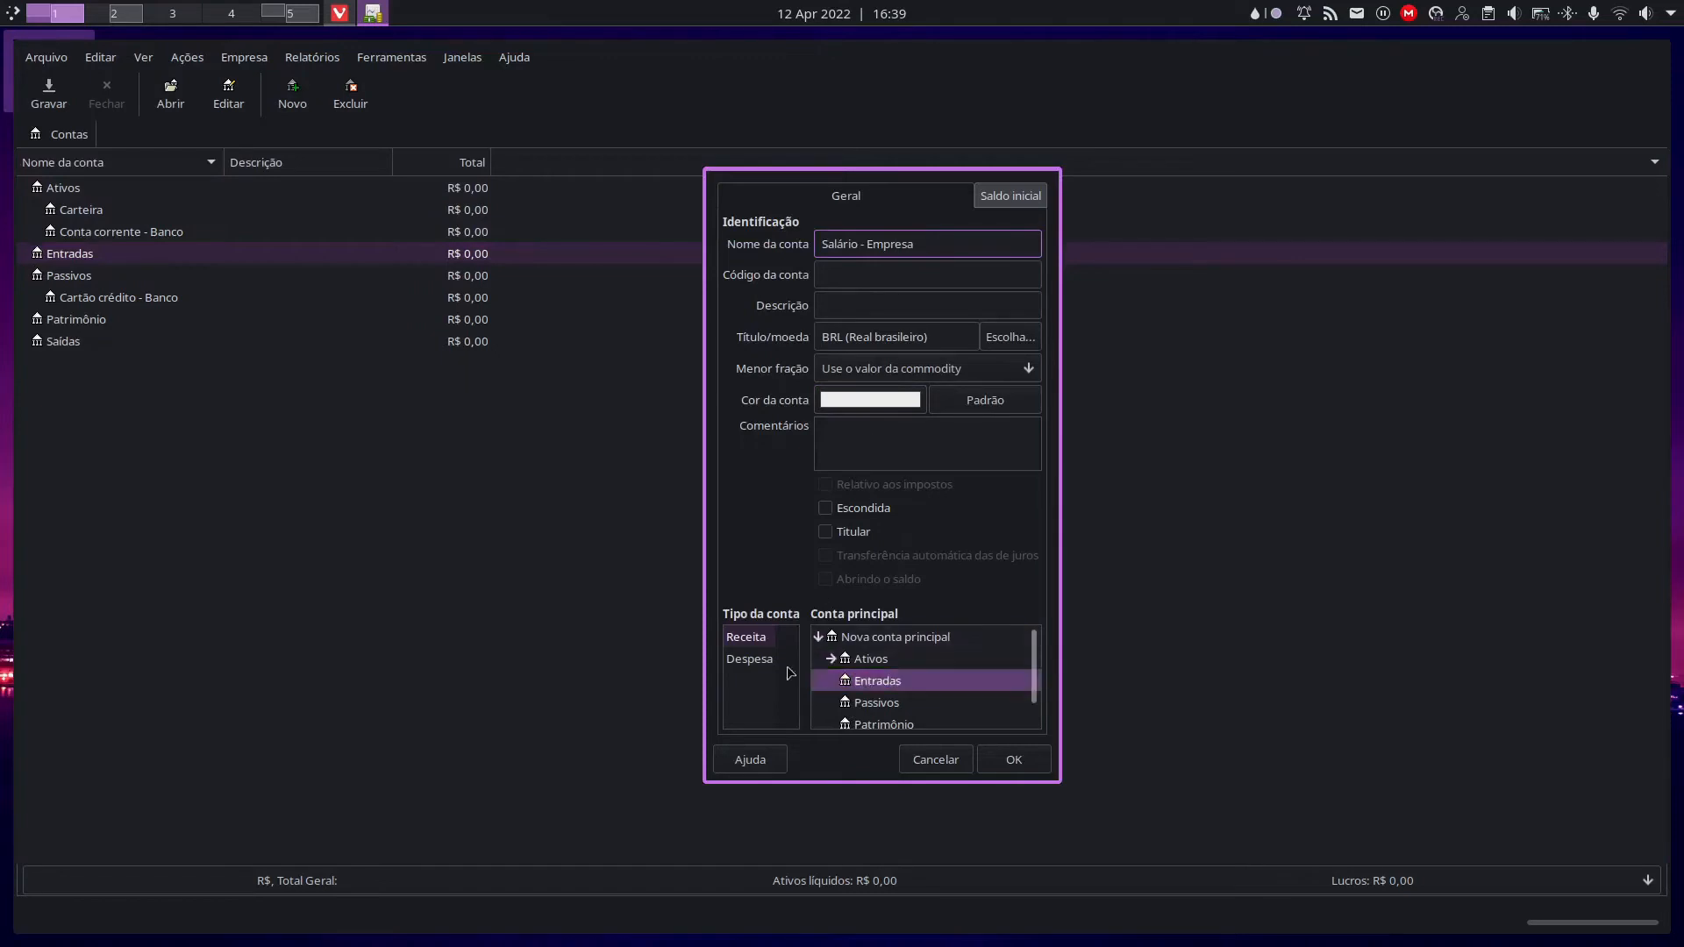
click(757, 663)
click(749, 642)
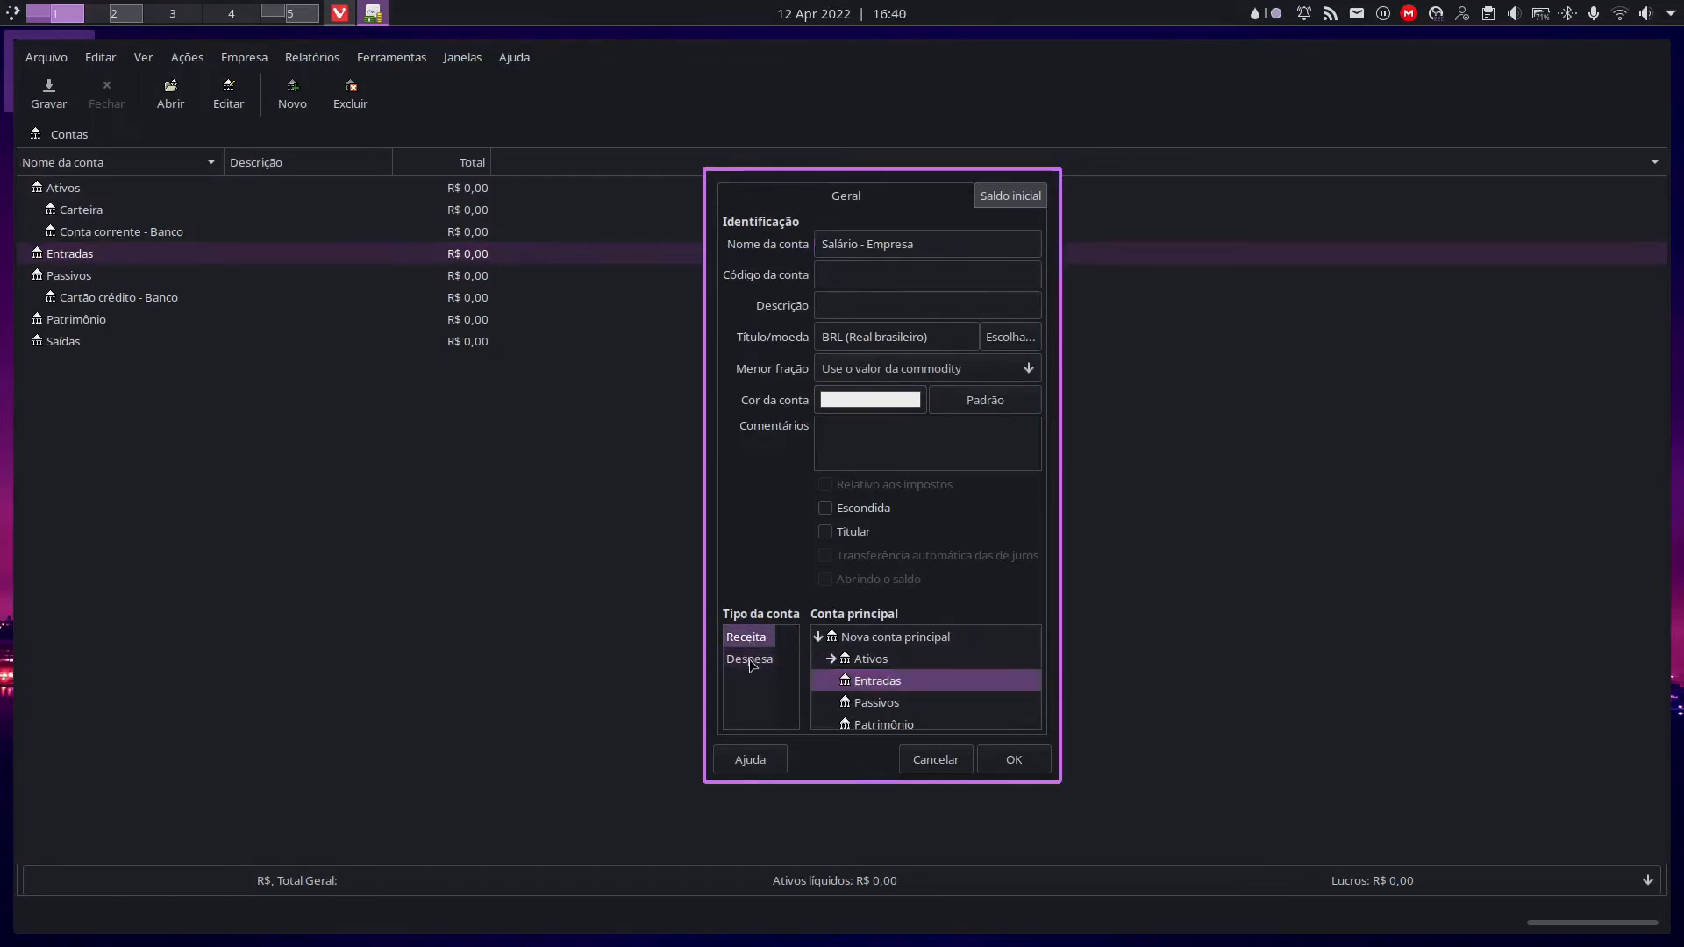
click(748, 660)
click(749, 643)
click(1002, 770)
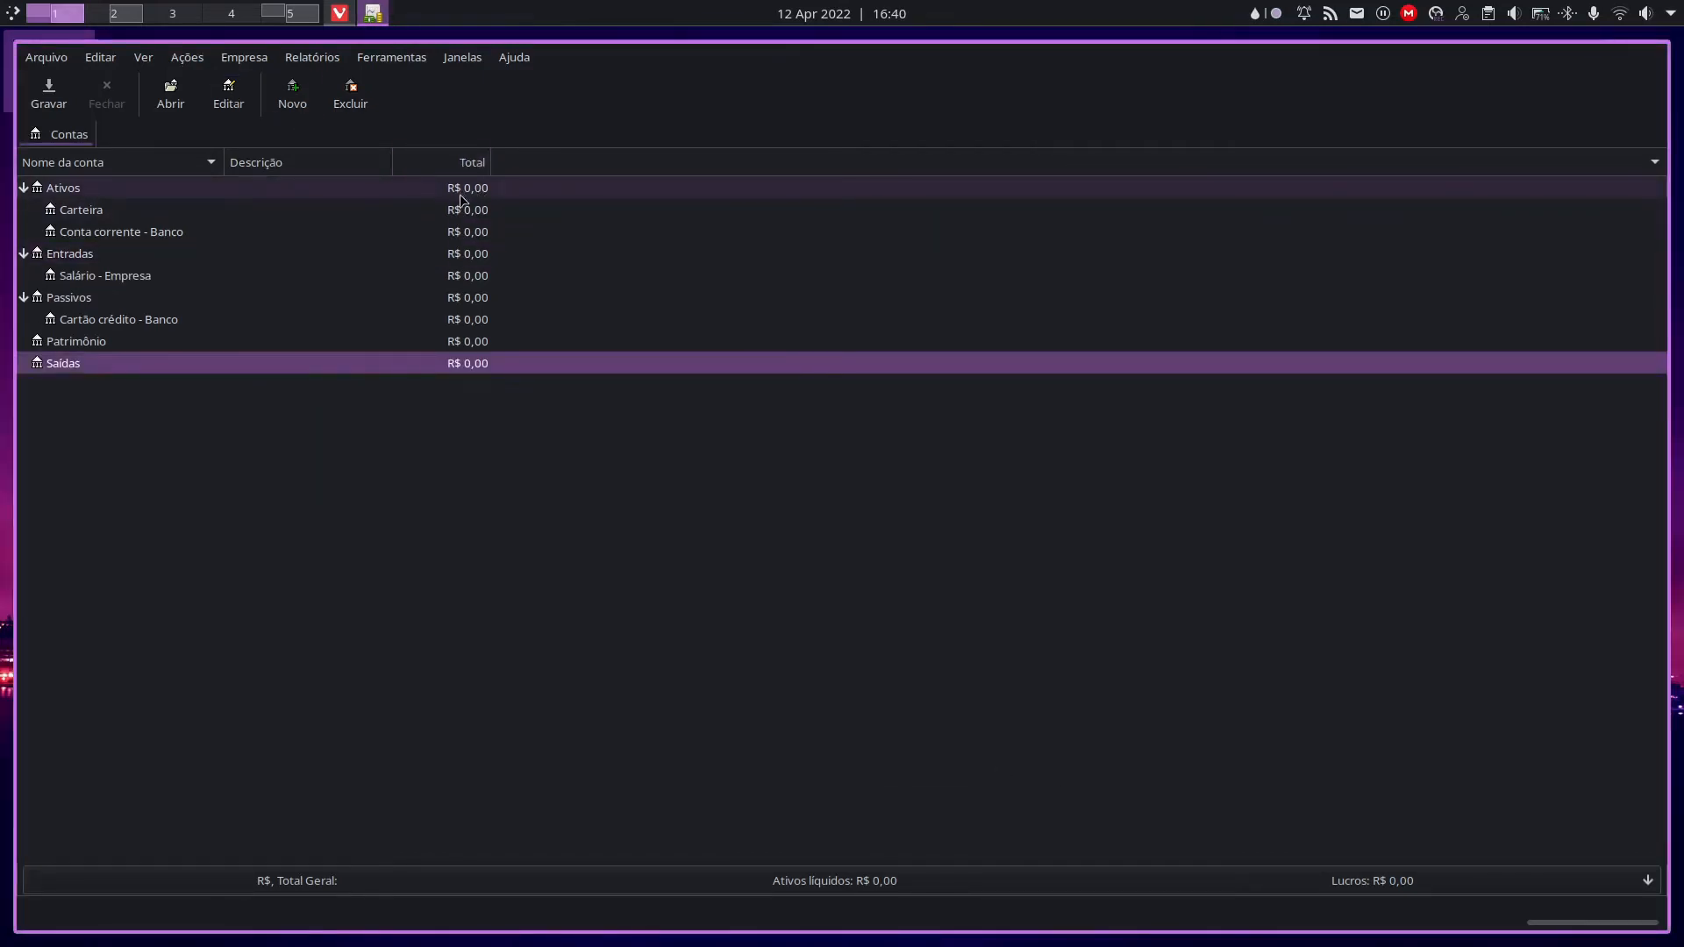
Step: Create a sub-account of Saídas named Contas, of type Despesa in BRL (Real brasileiro)
click(292, 95)
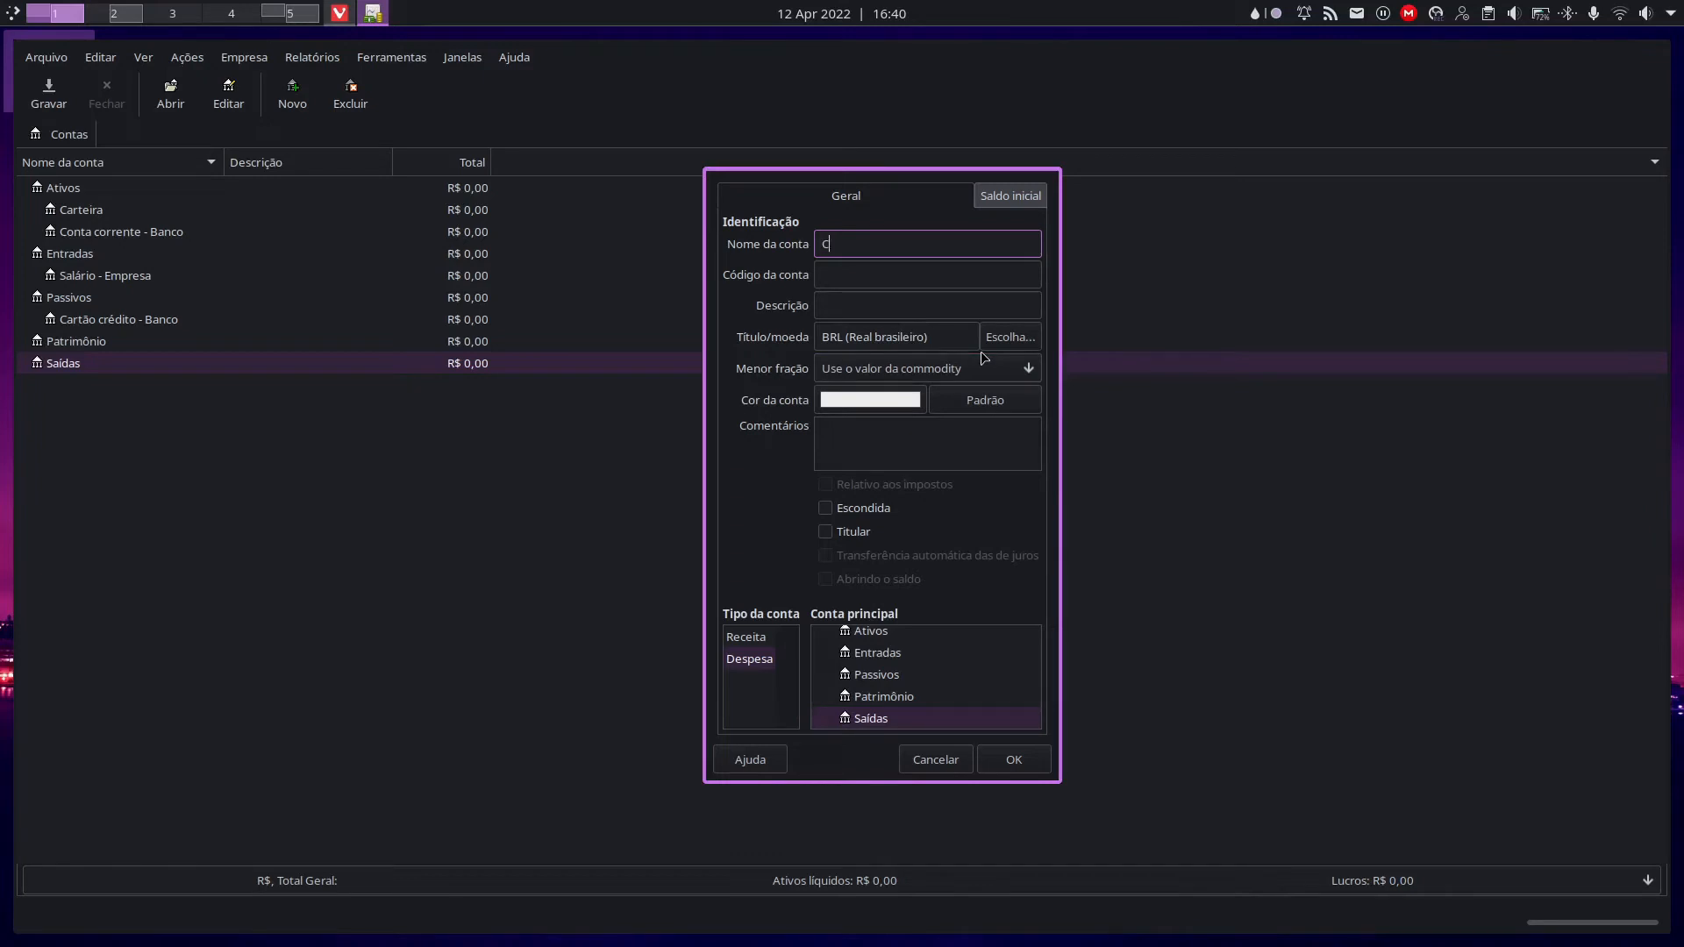
text(ontas)
click(1016, 760)
click(25, 364)
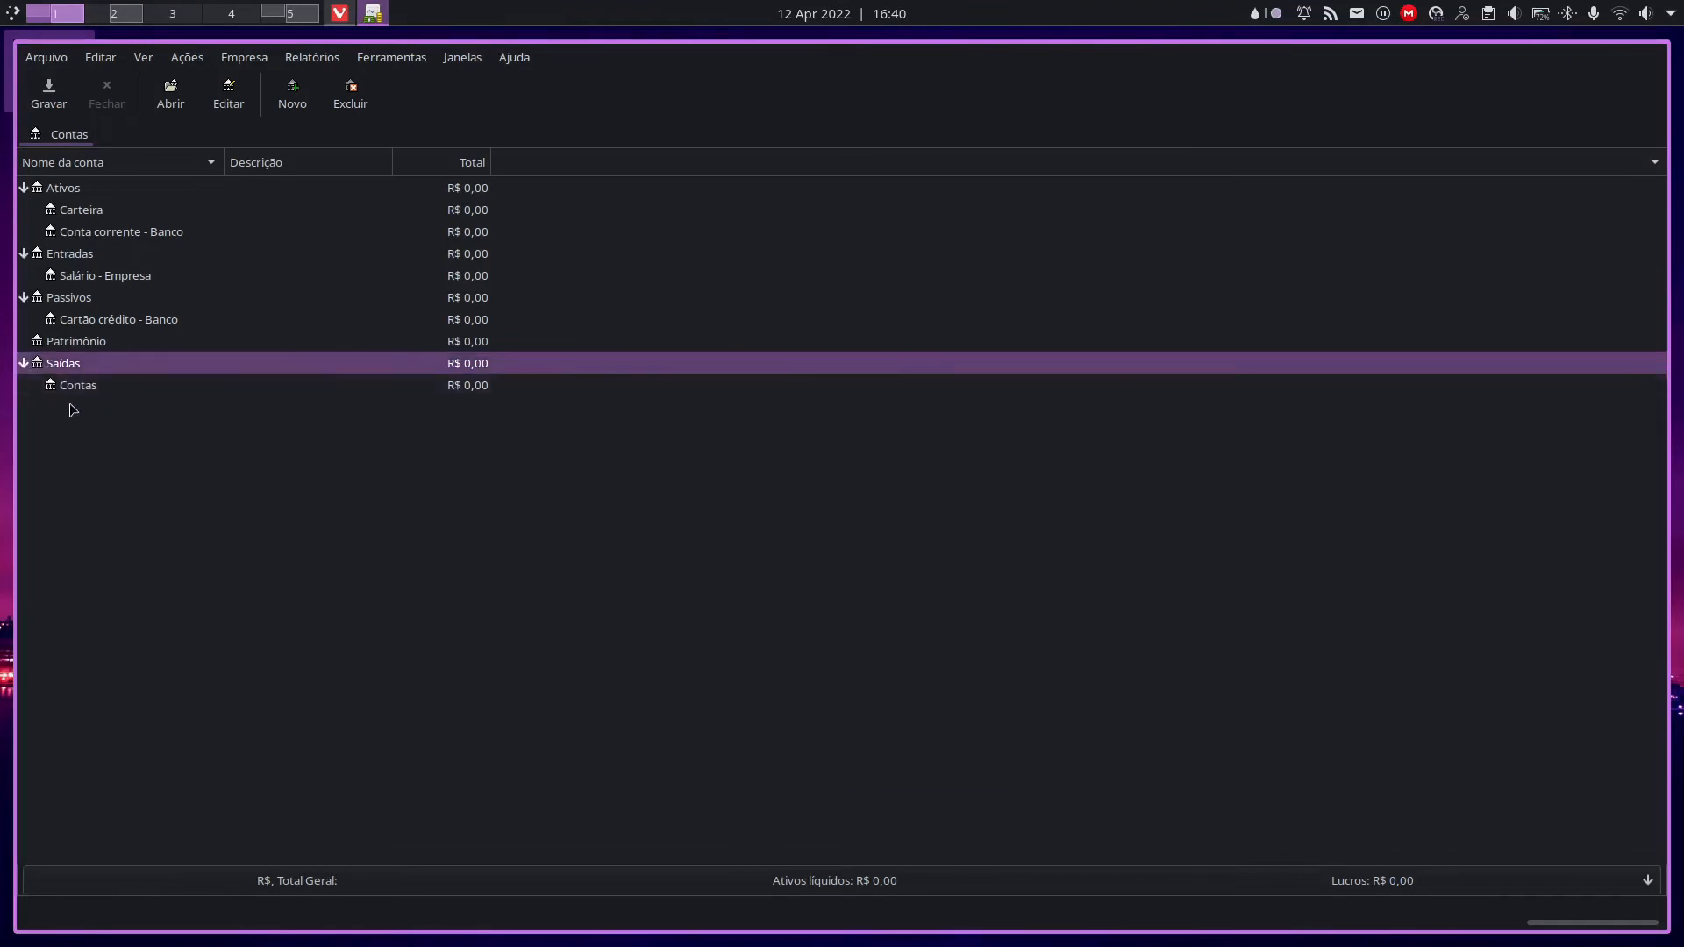
Step: Create Despesa sub-accounts named Luz, Água, Internet, Gás and Aluguel under Saídas > Contas, in BRL (Real brasileiro)
right_click(83, 389)
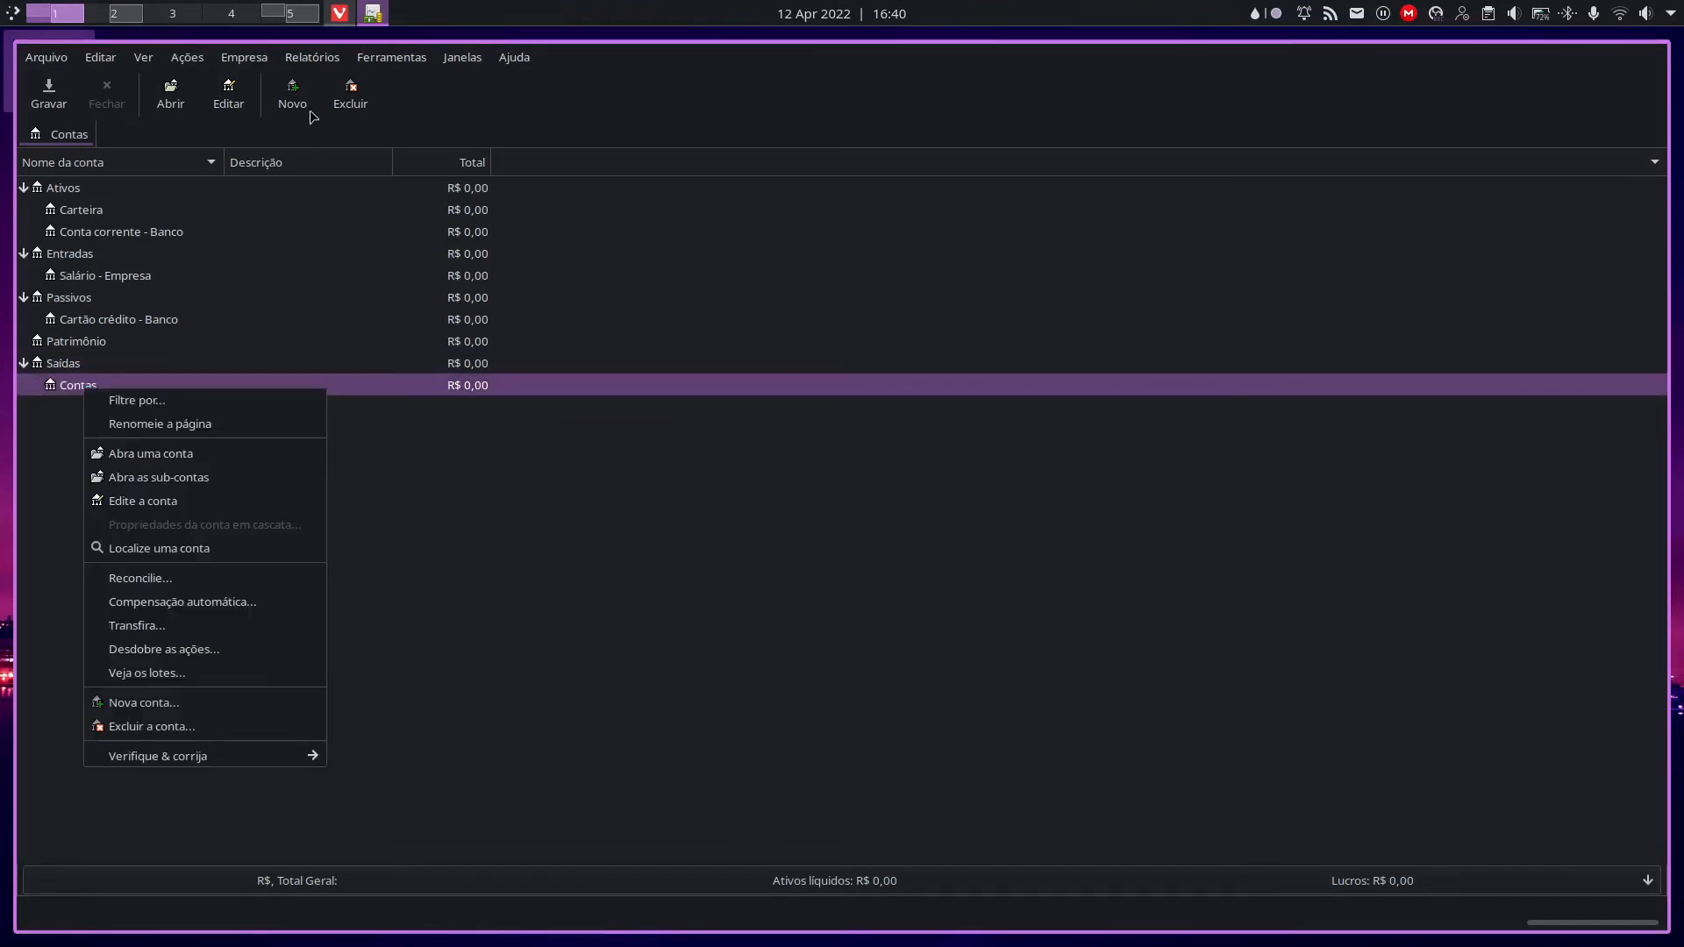
click(311, 114)
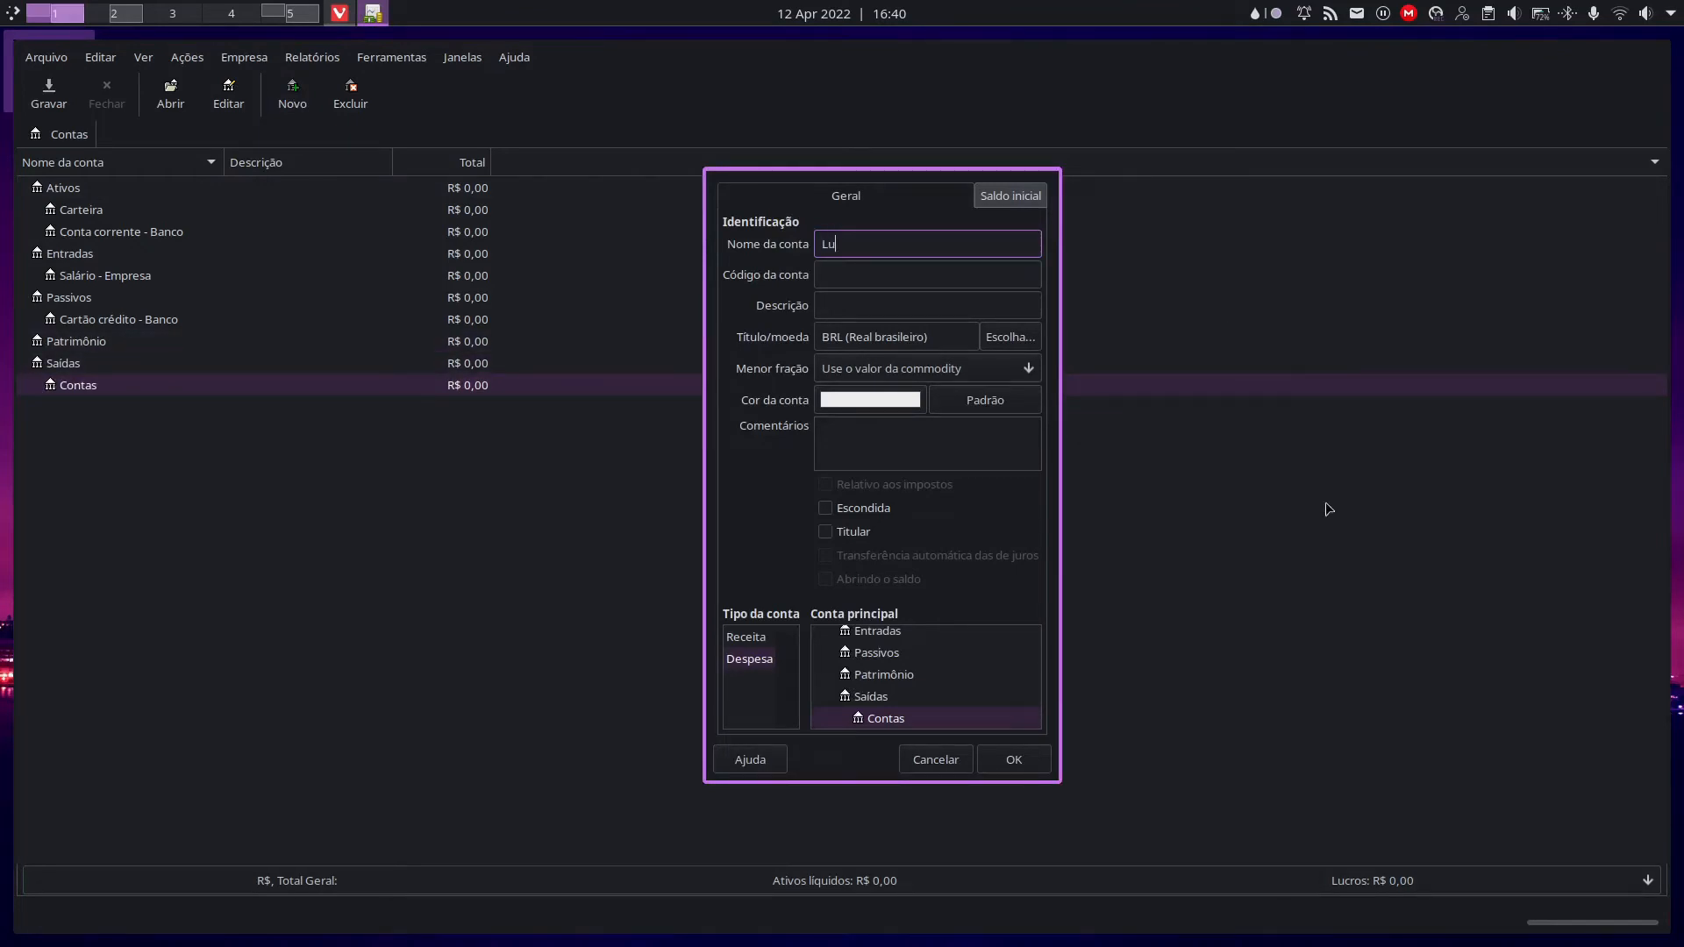
click(1014, 760)
text(Água)
click(991, 766)
text(Internet)
click(1008, 760)
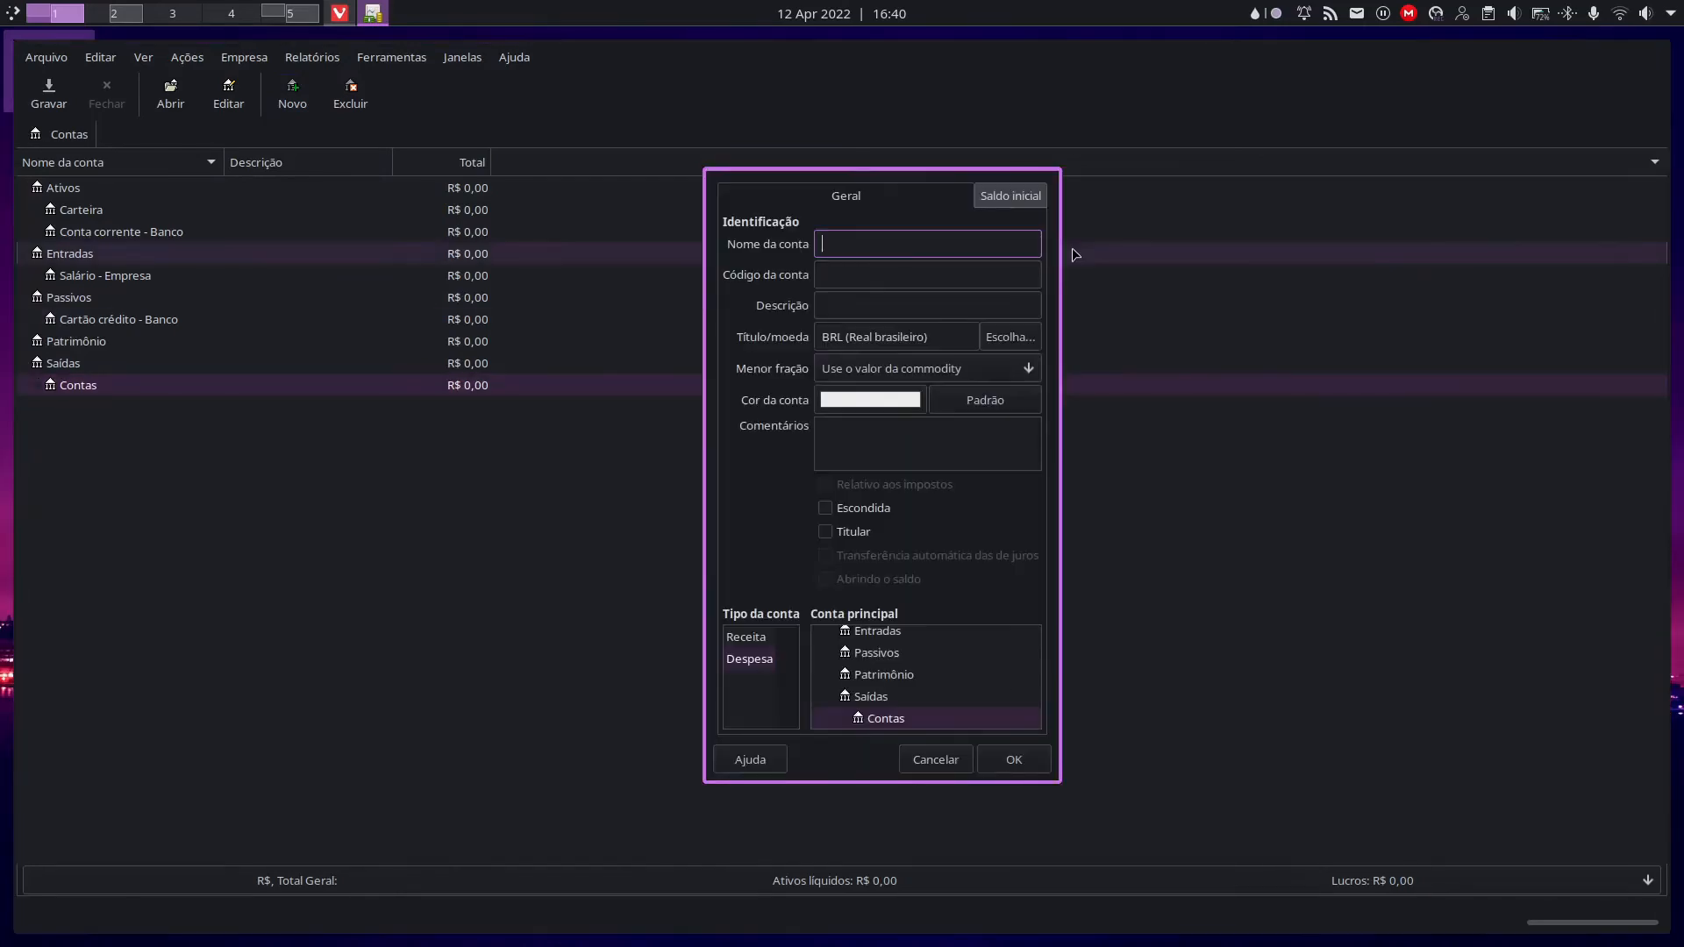
text(Gás)
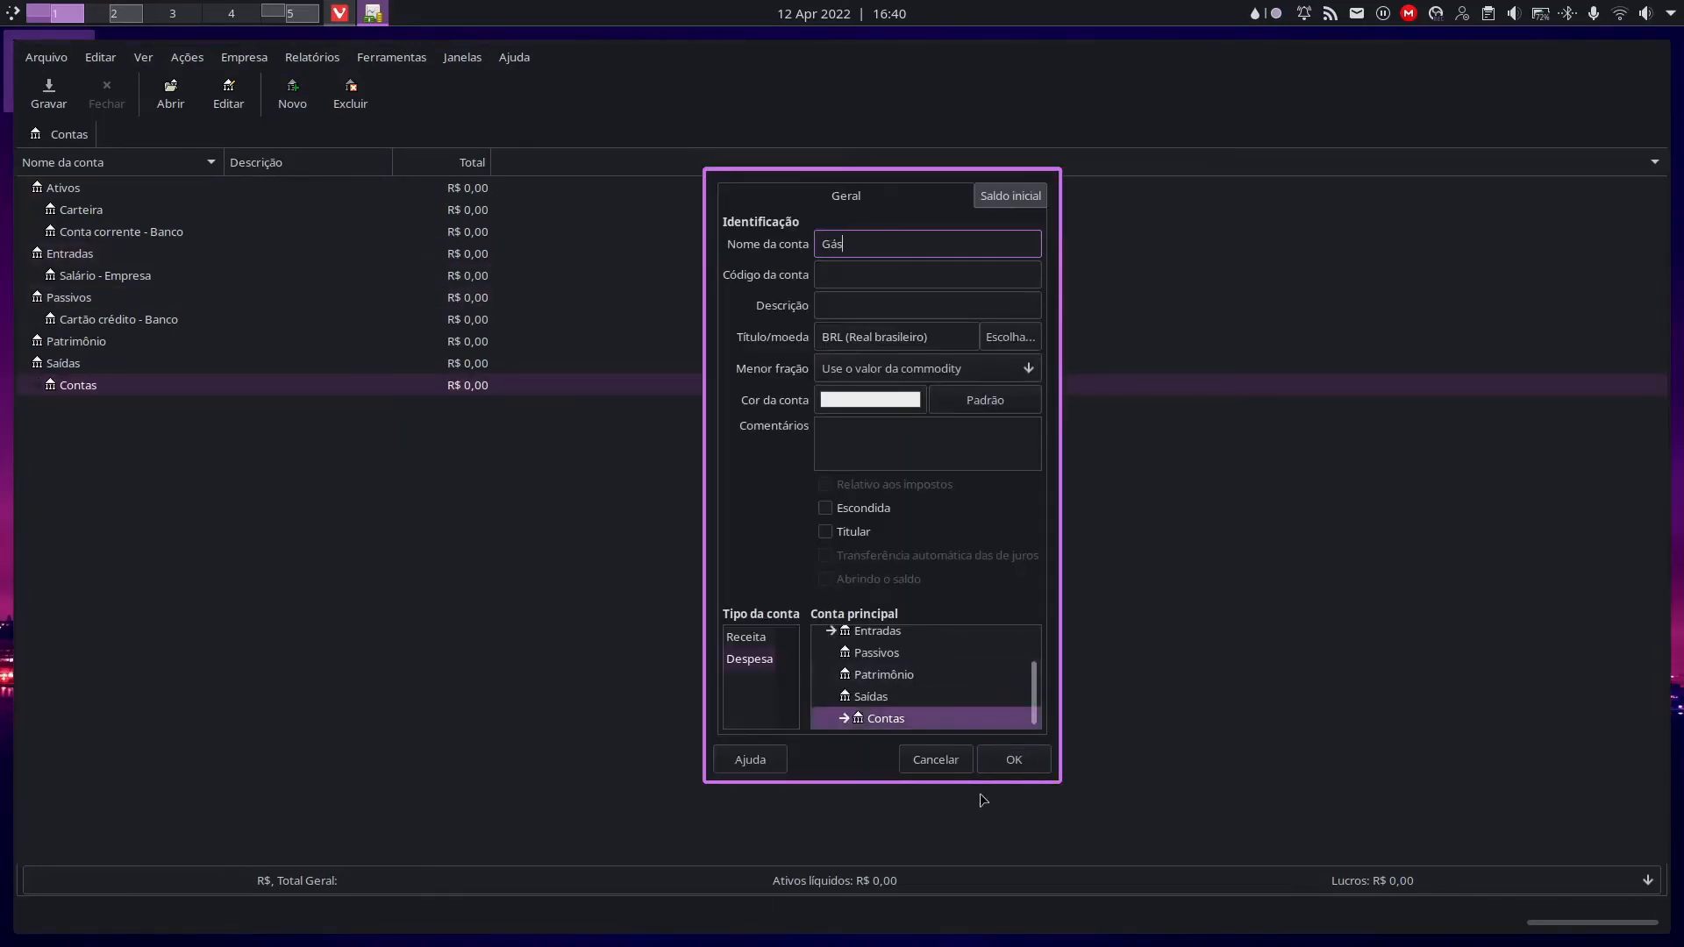
click(1014, 758)
text(Aluguel)
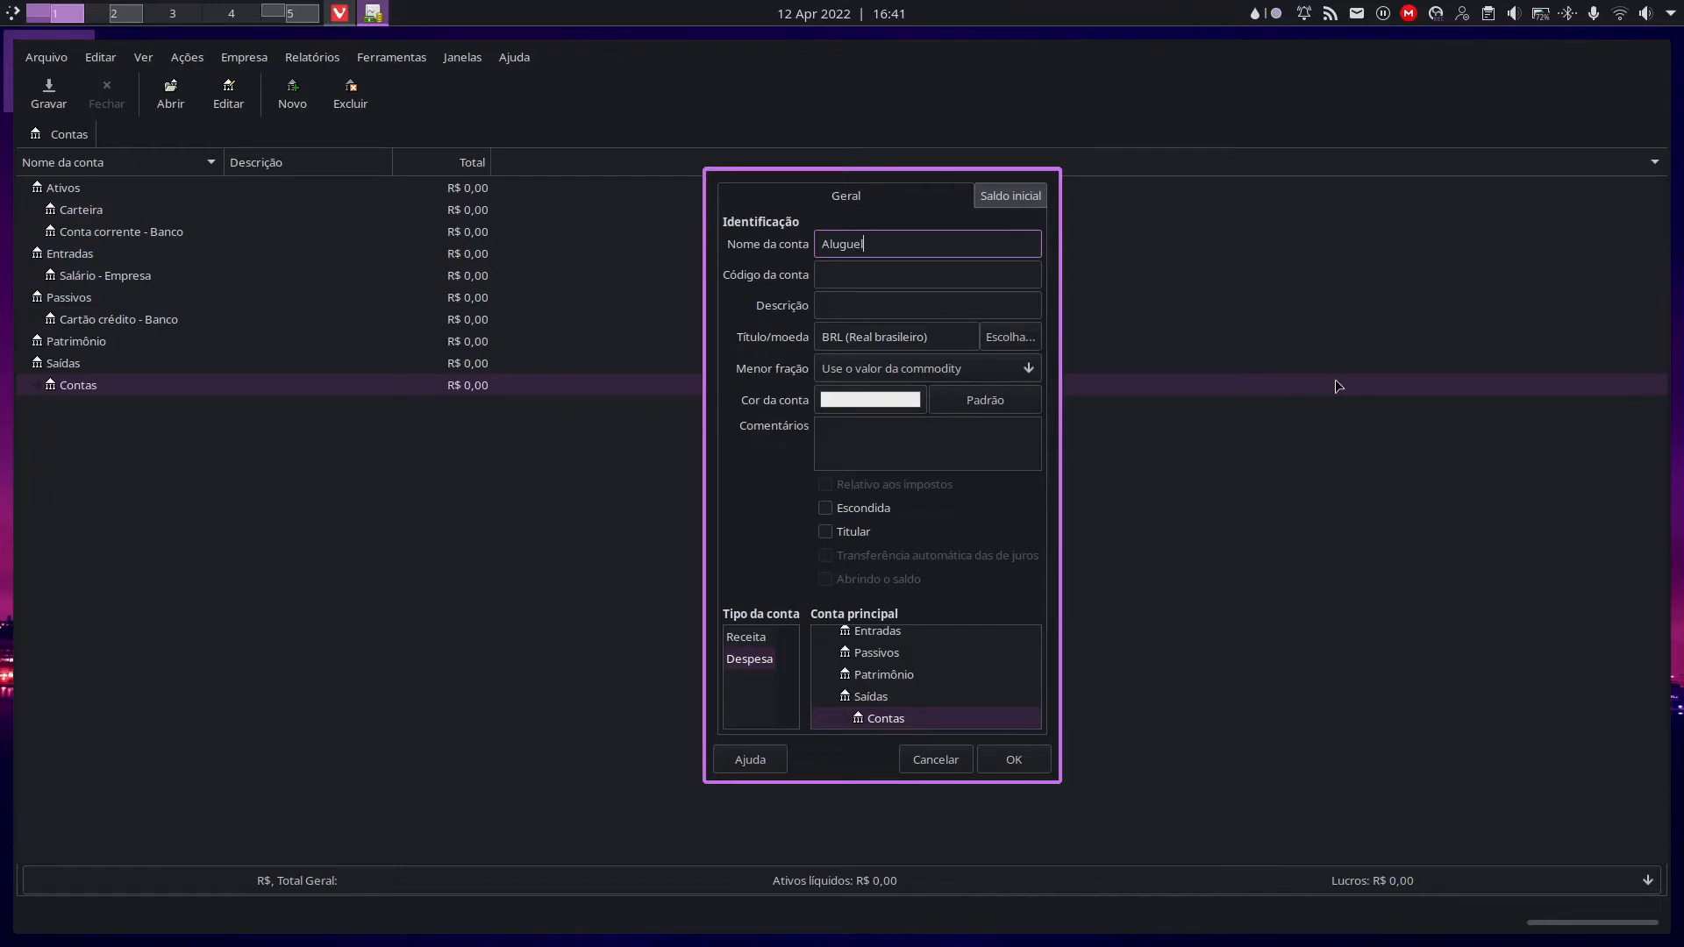
click(1014, 759)
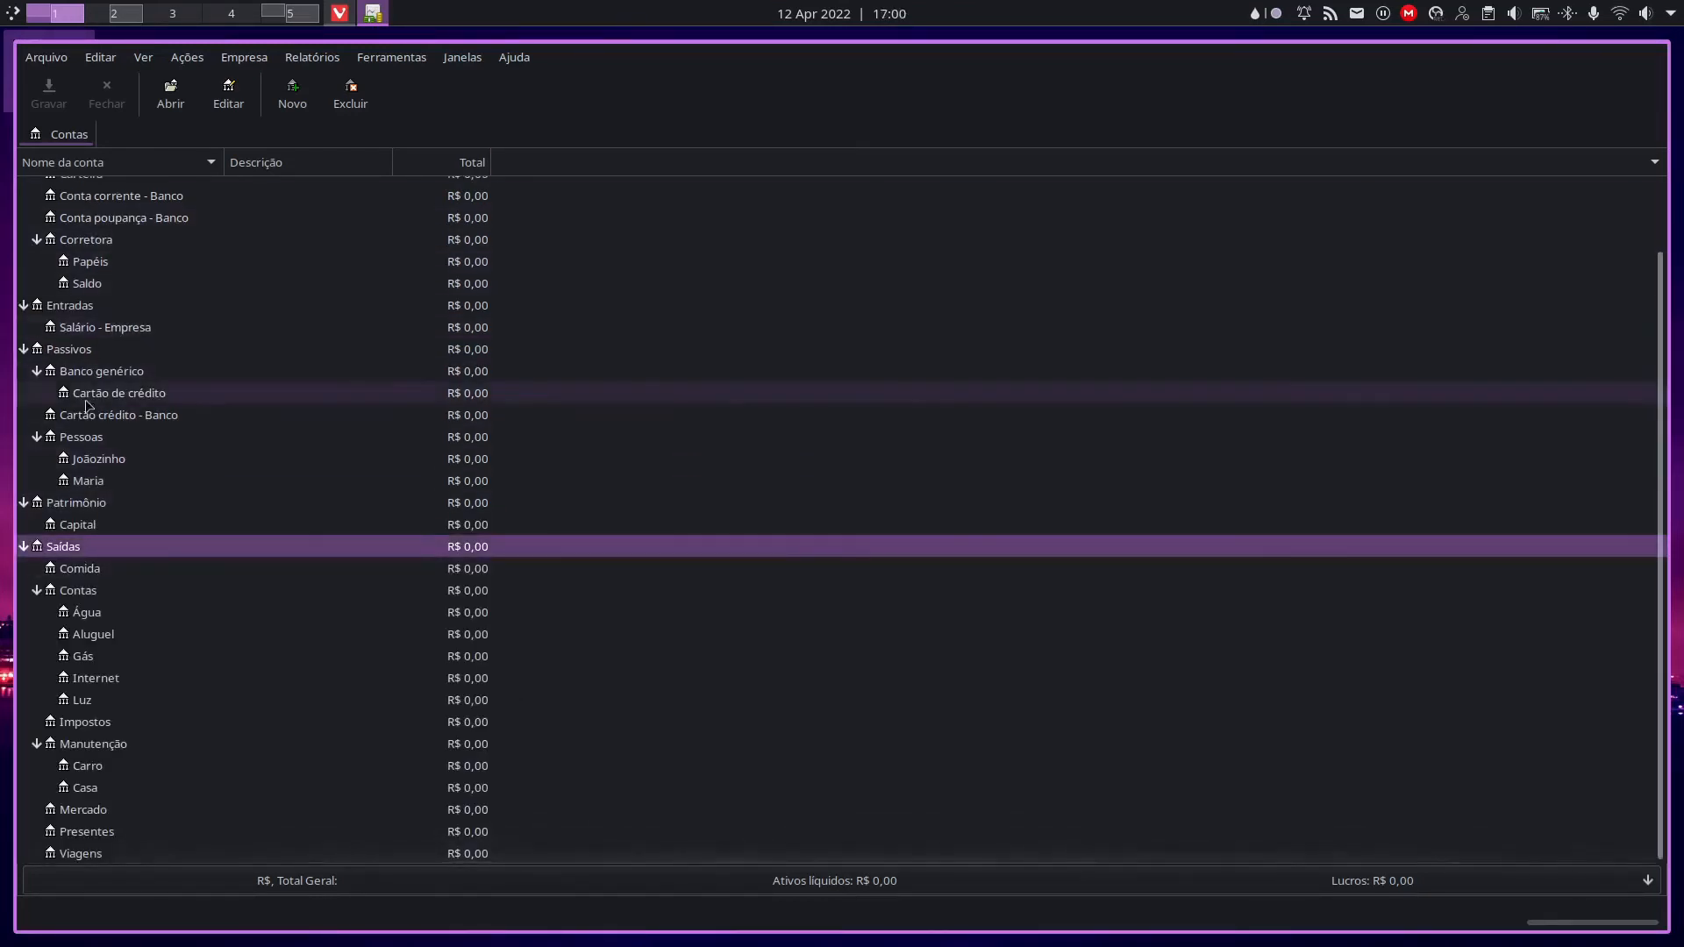
Step: Examine the sub-accounts of Ativos, including the bank accounts, Banco genérico with Corrente, and Corretora with Saldo and Papéis
scroll(433, 474, up, 2)
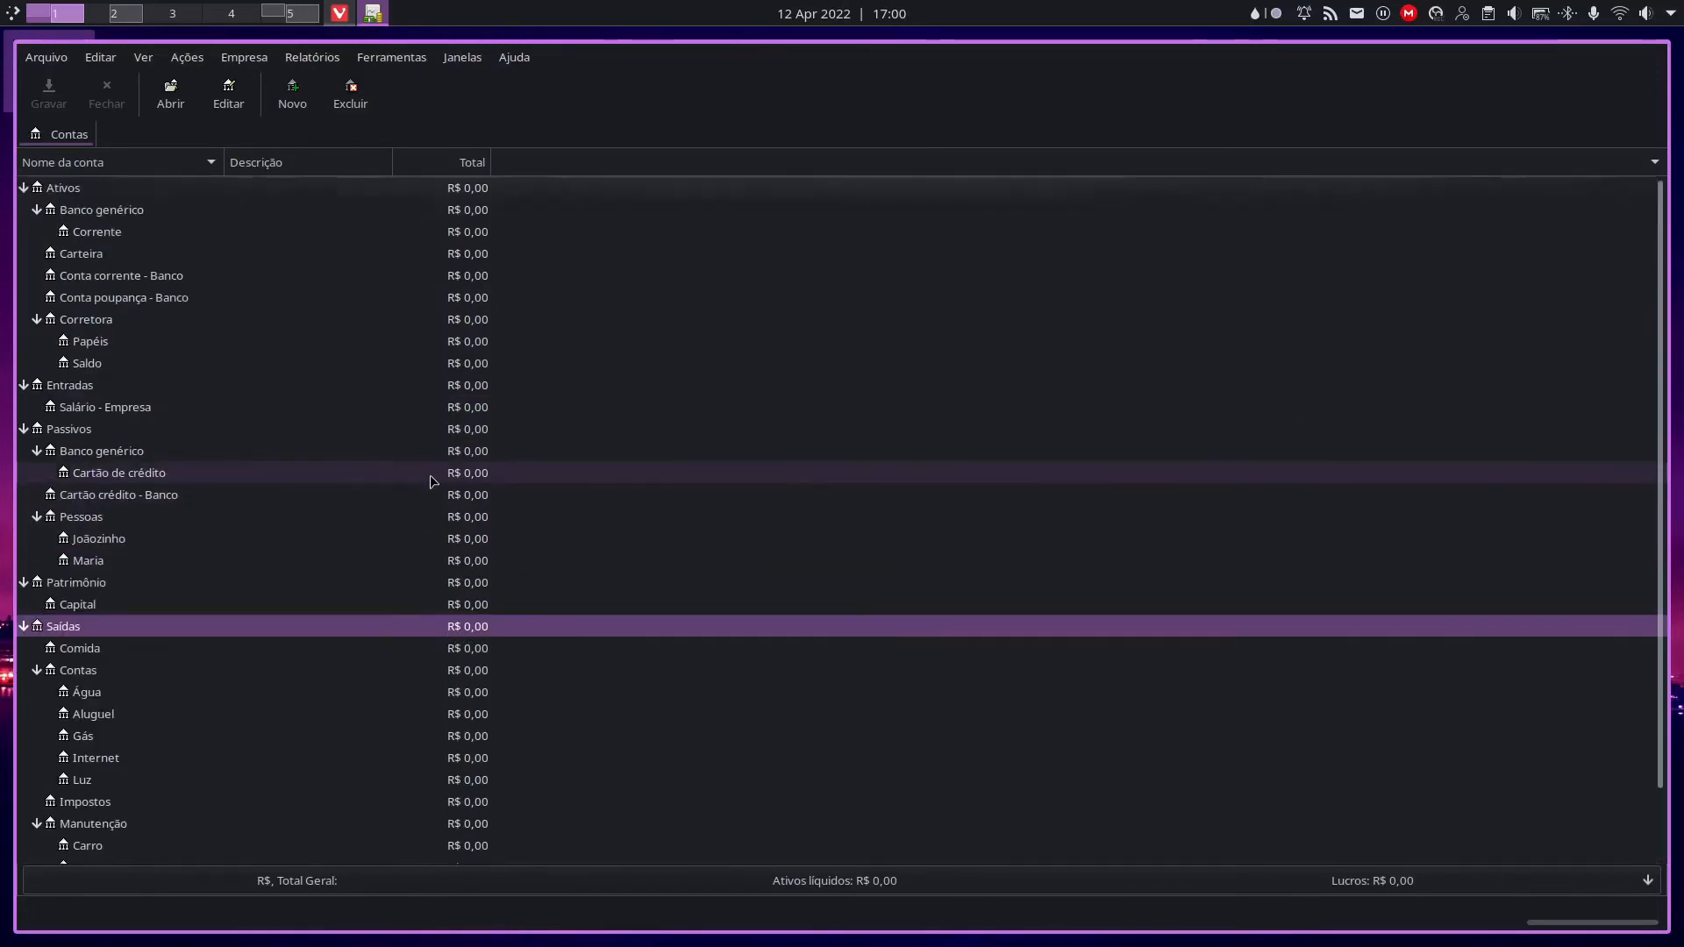
click(178, 192)
click(399, 293)
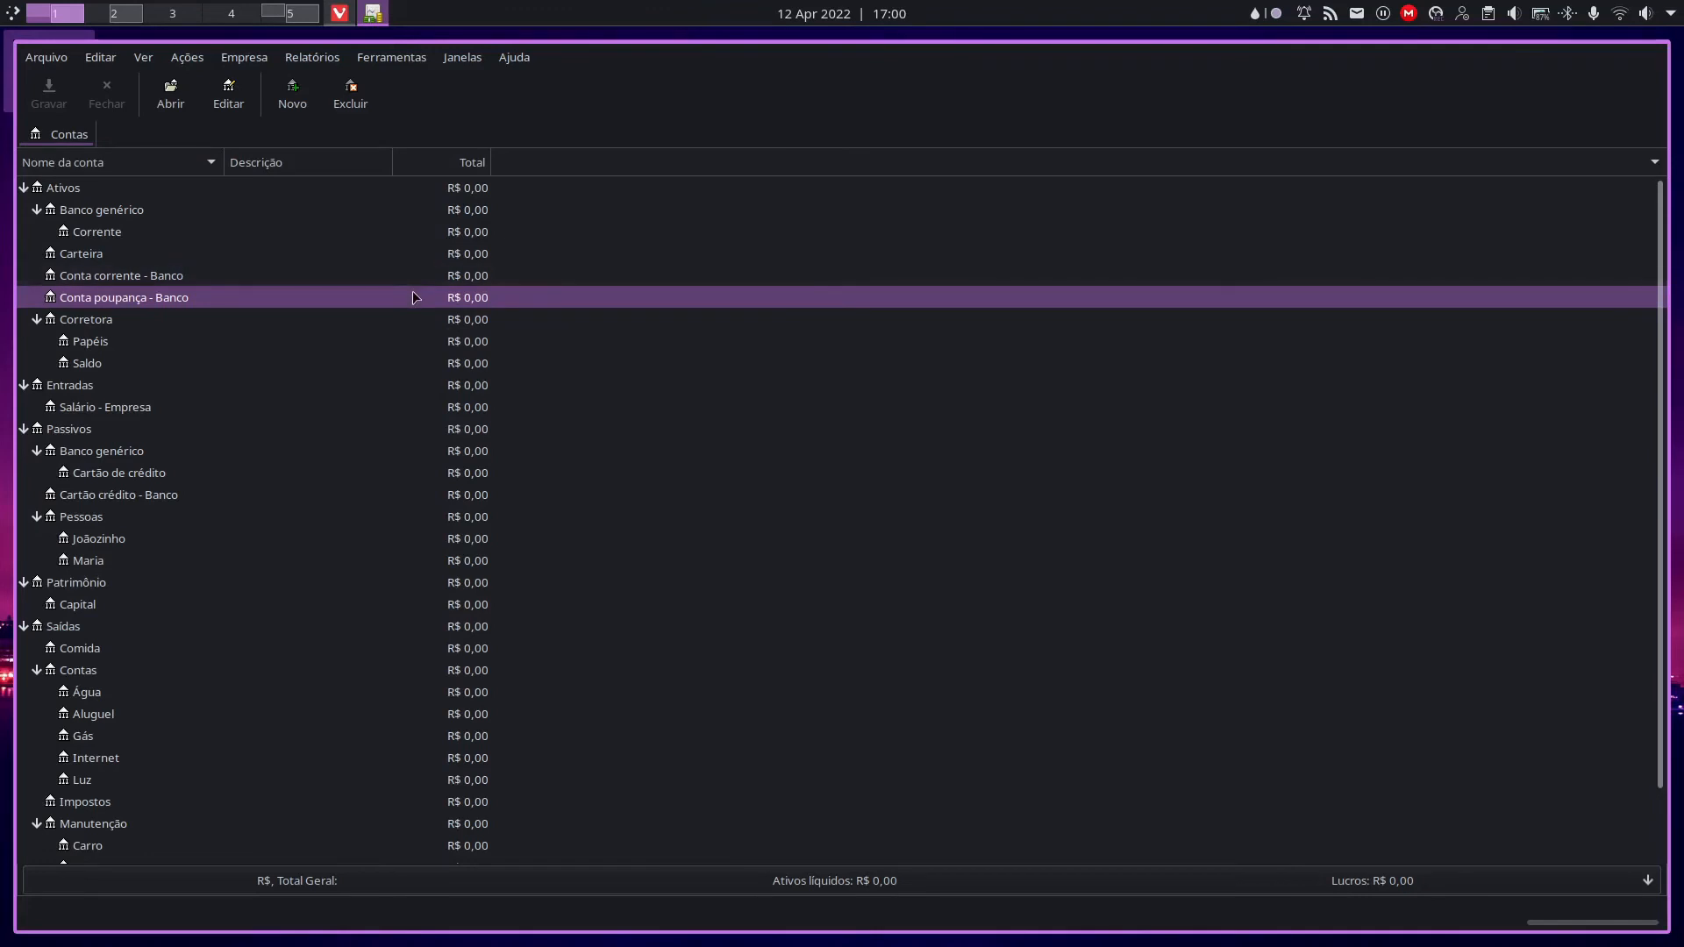
click(226, 276)
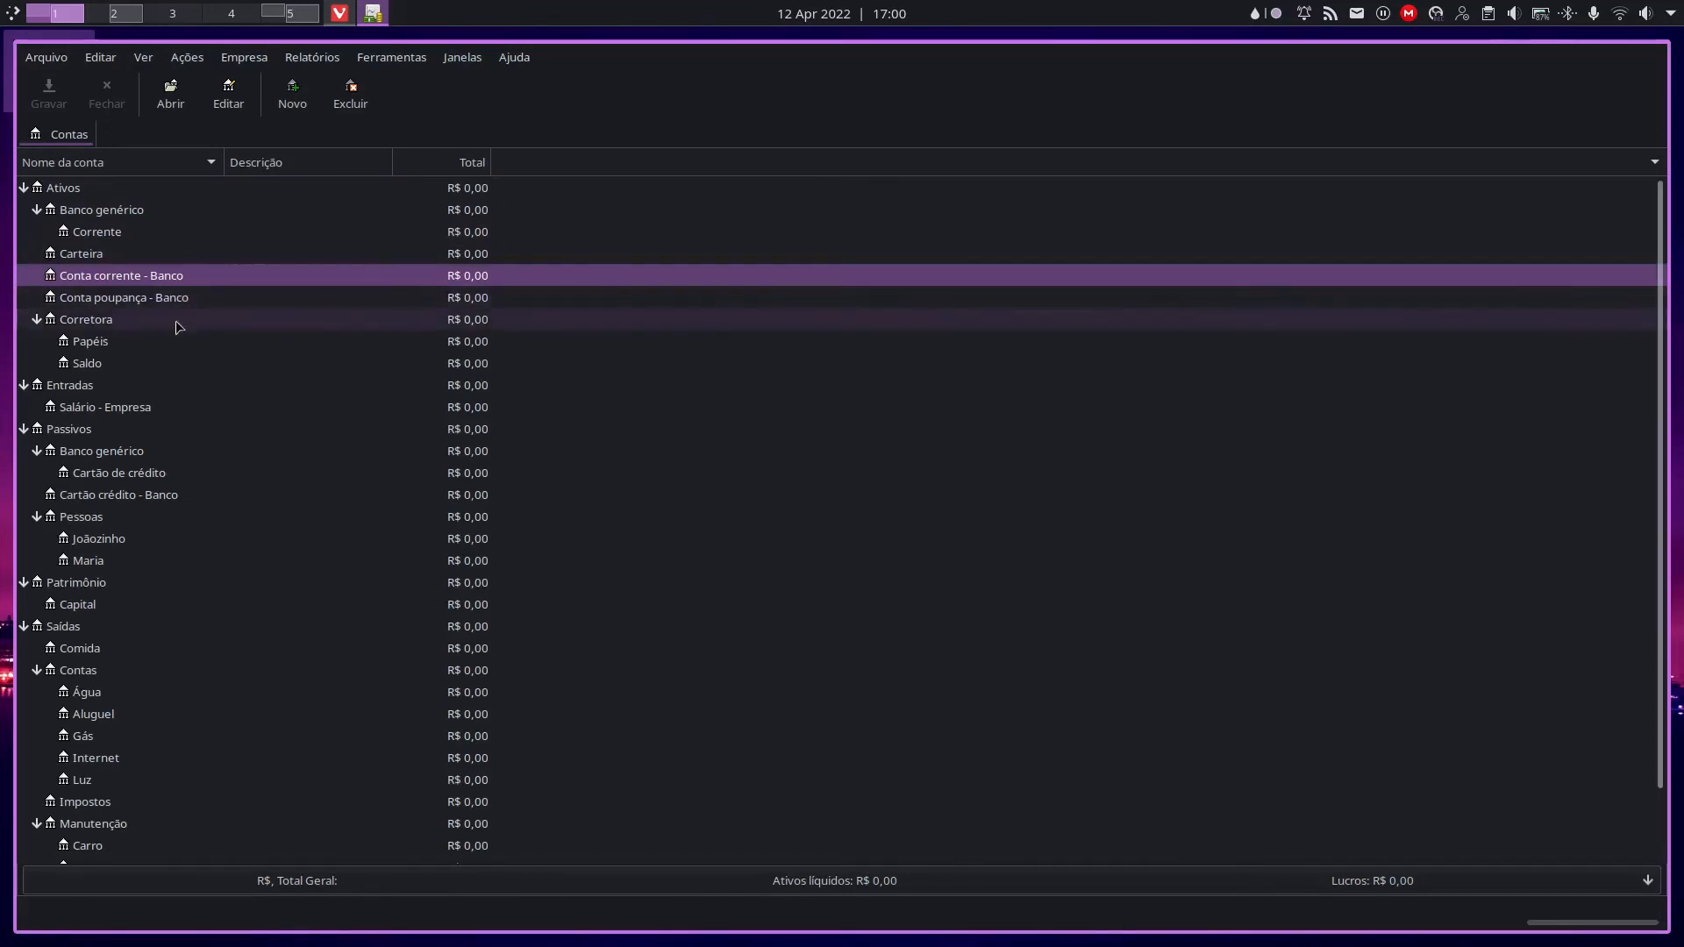
click(92, 298)
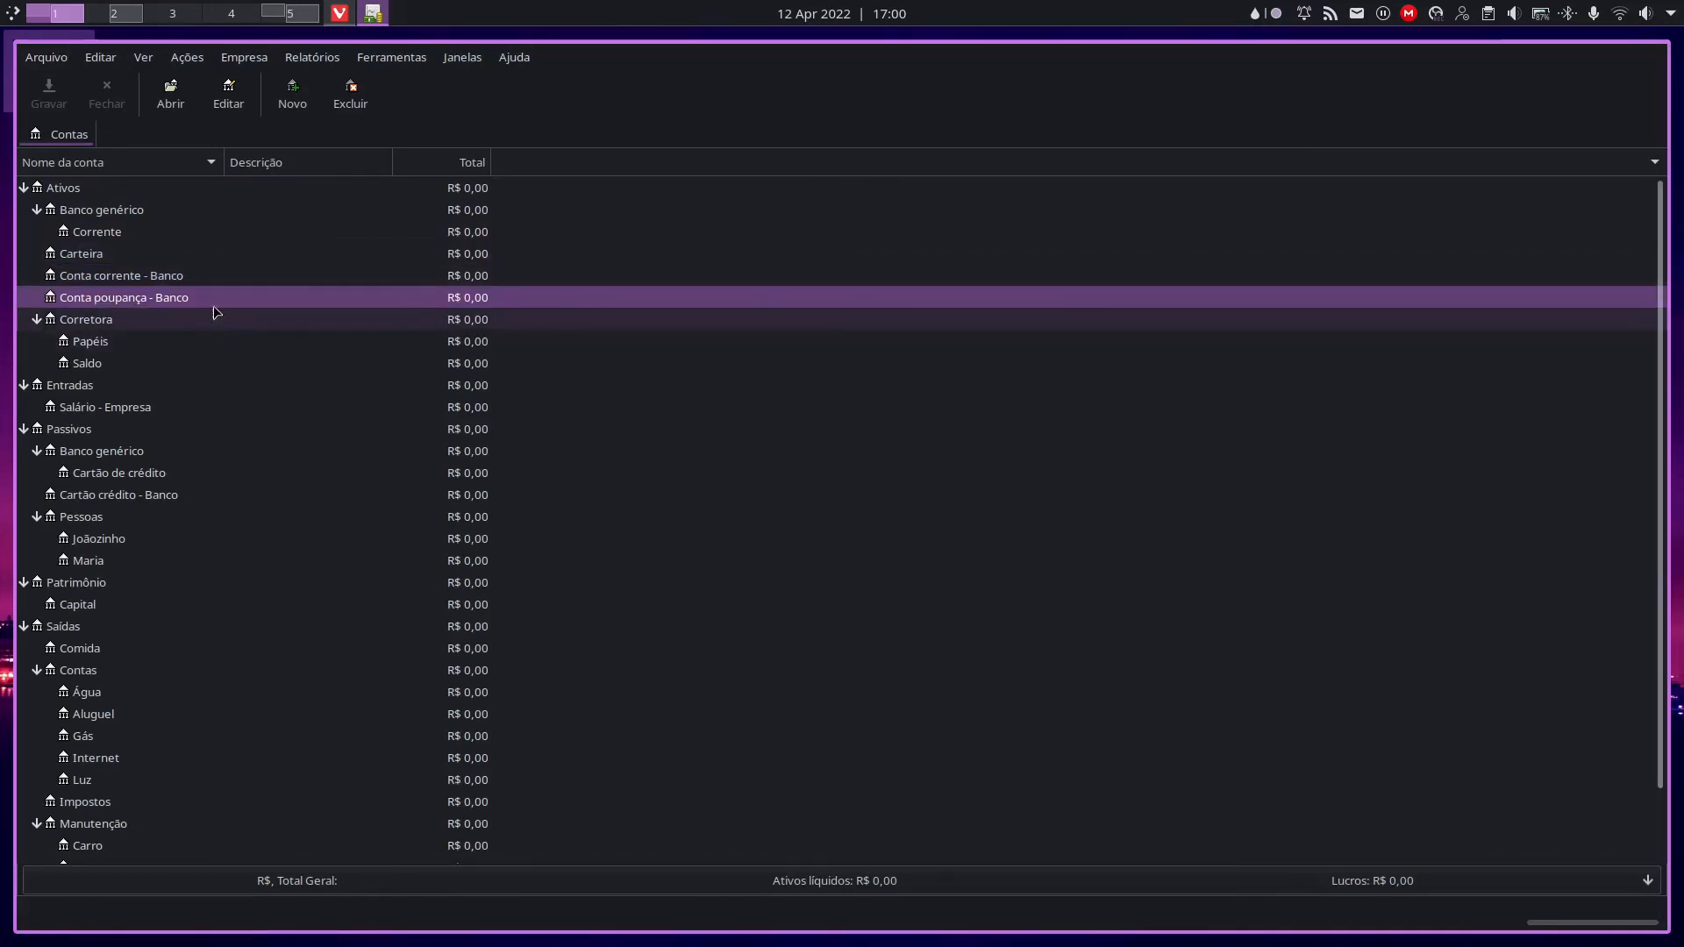
click(175, 211)
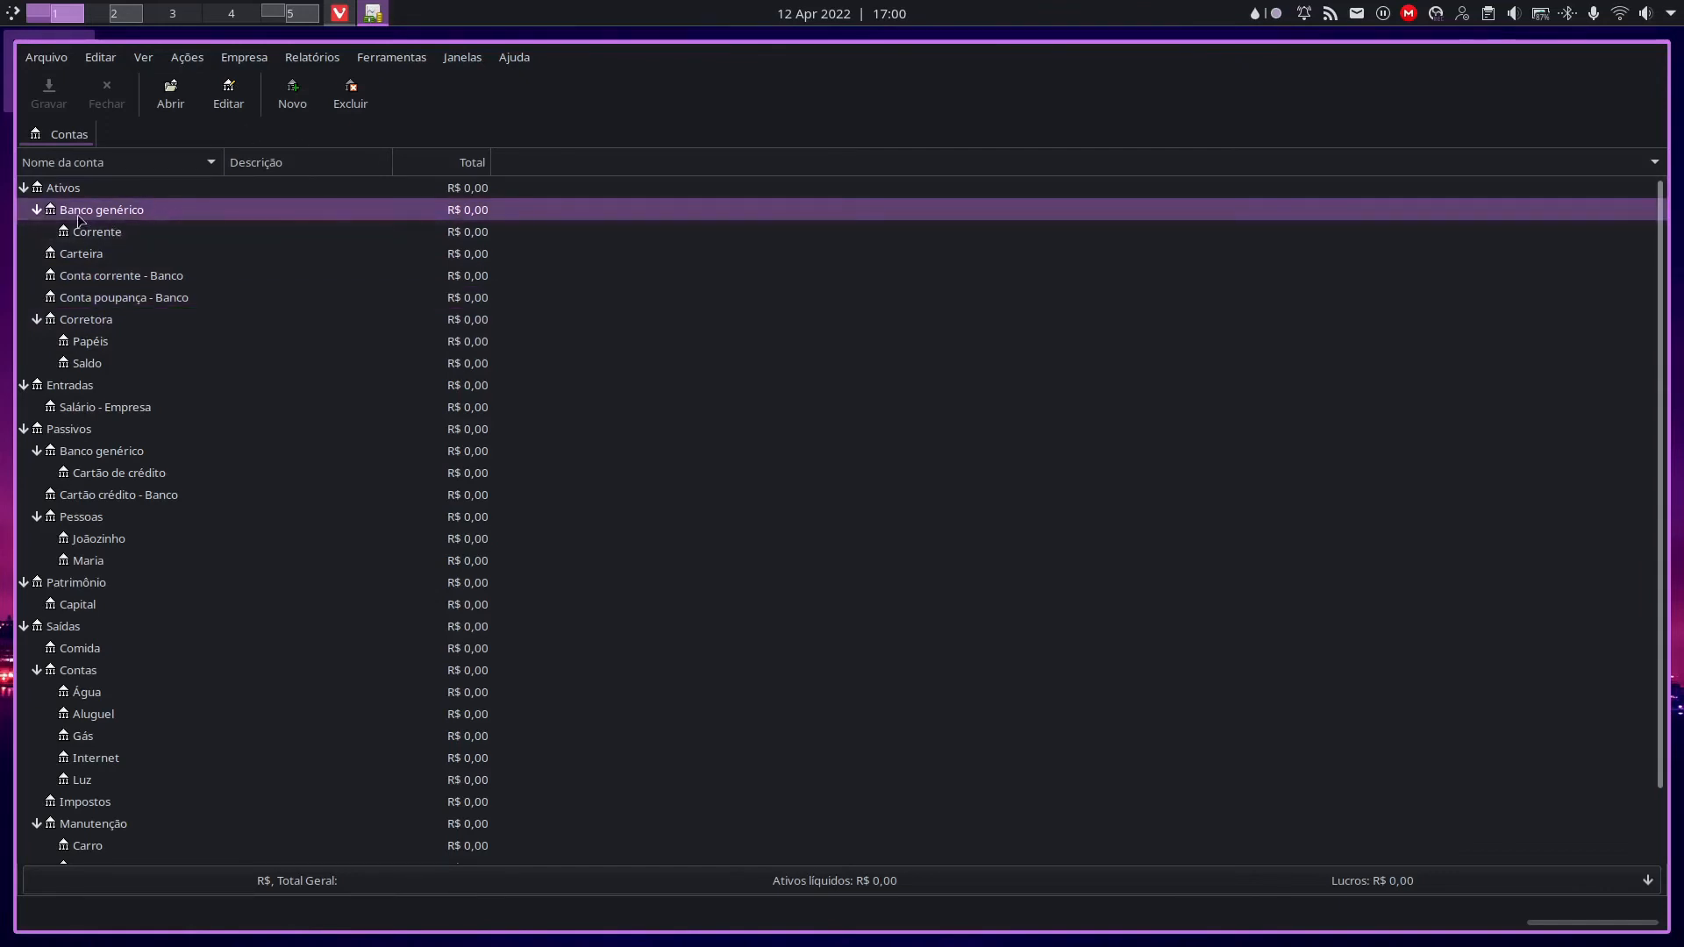
click(101, 232)
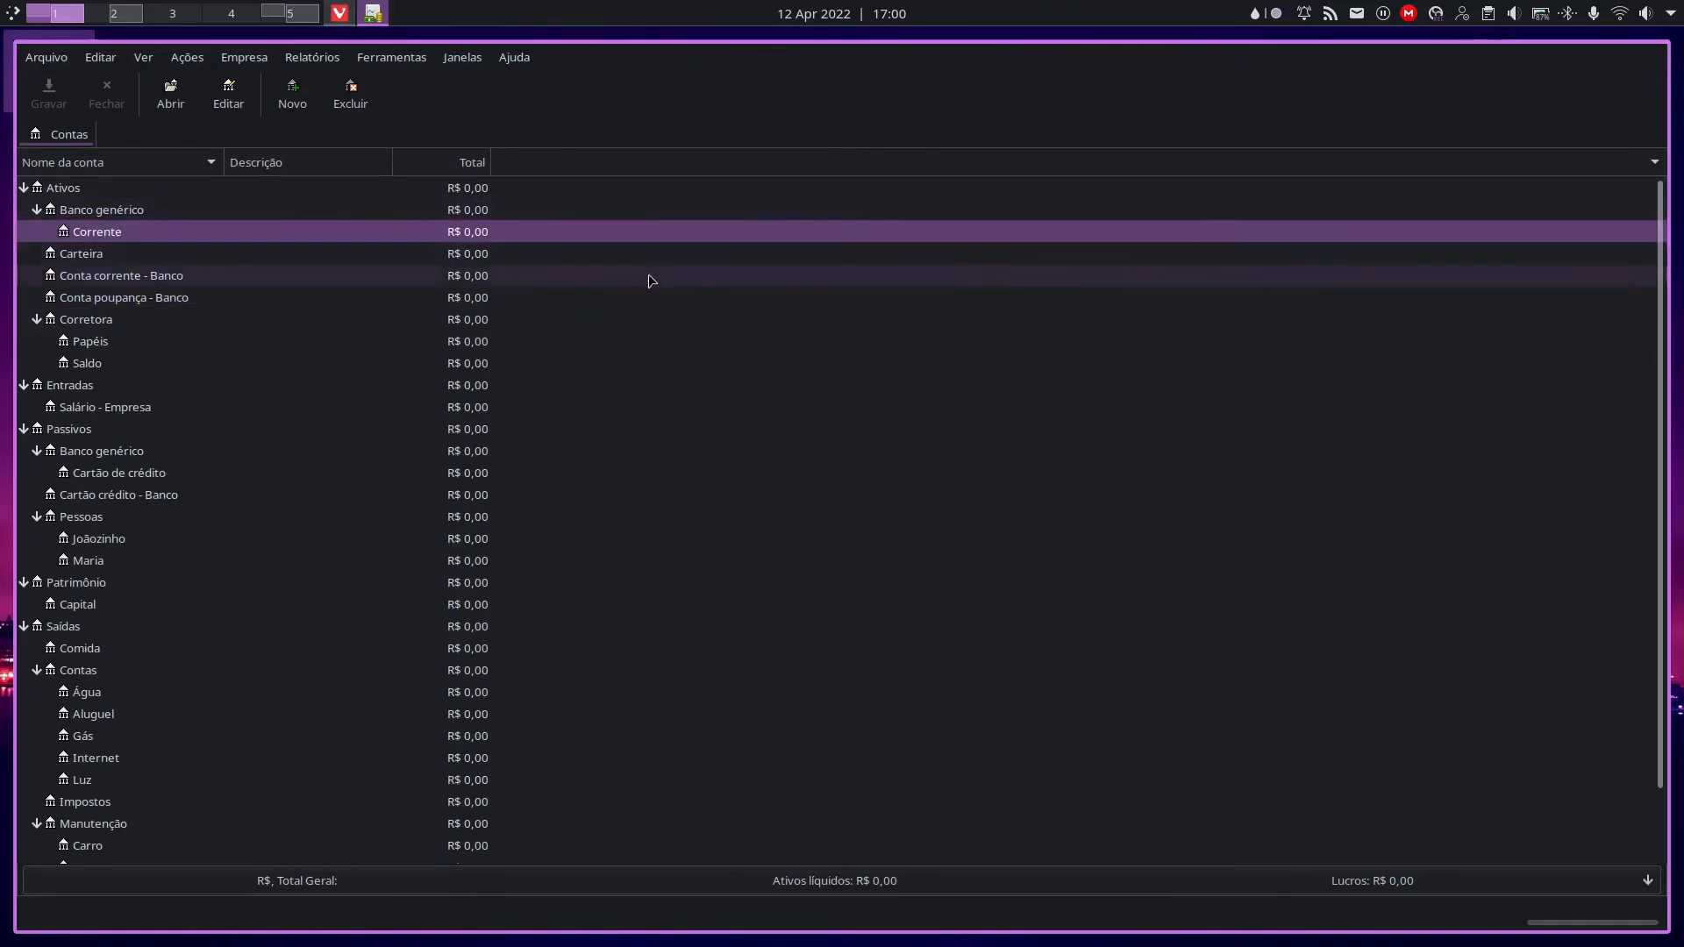
click(132, 209)
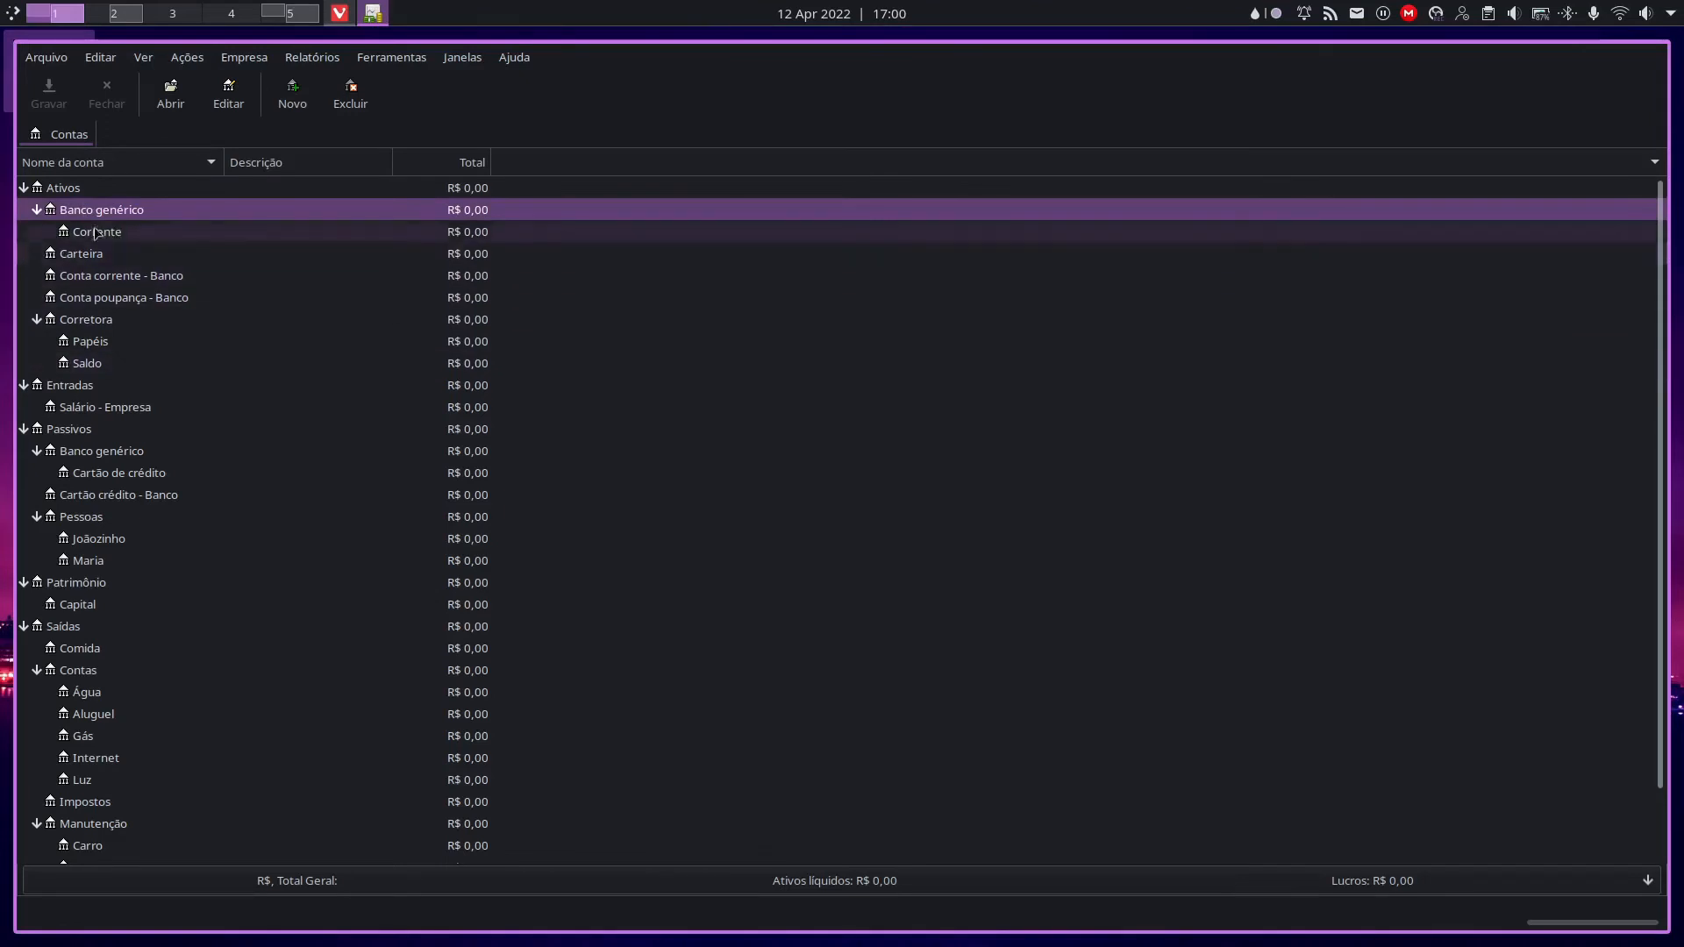
click(181, 234)
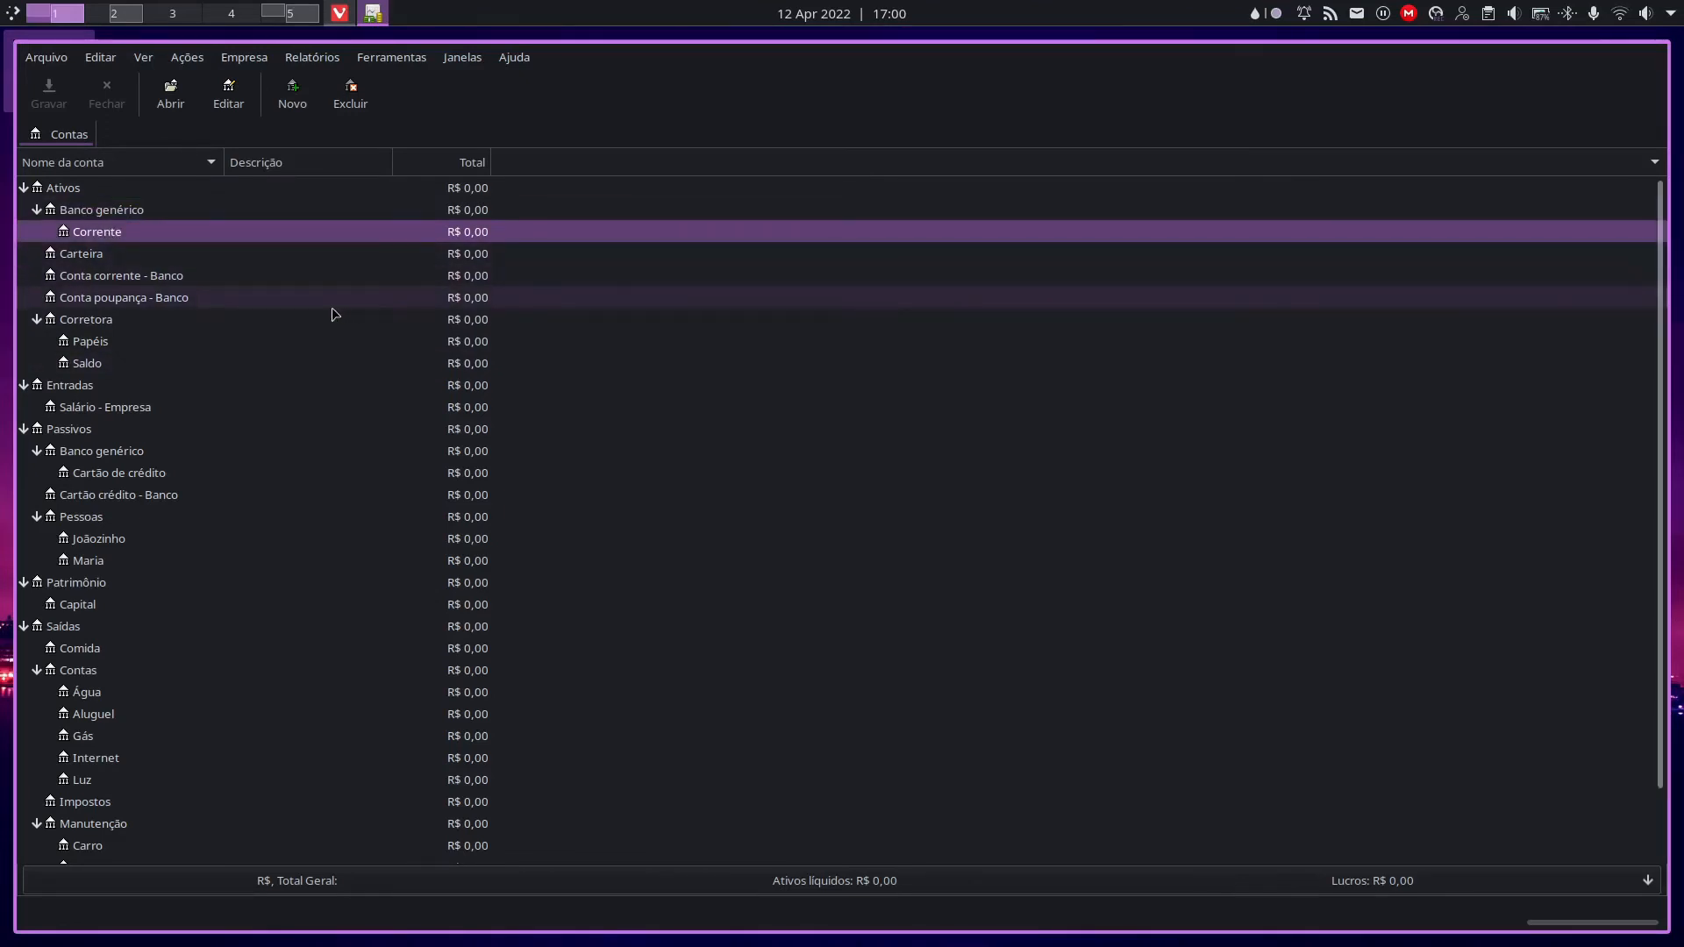
click(244, 323)
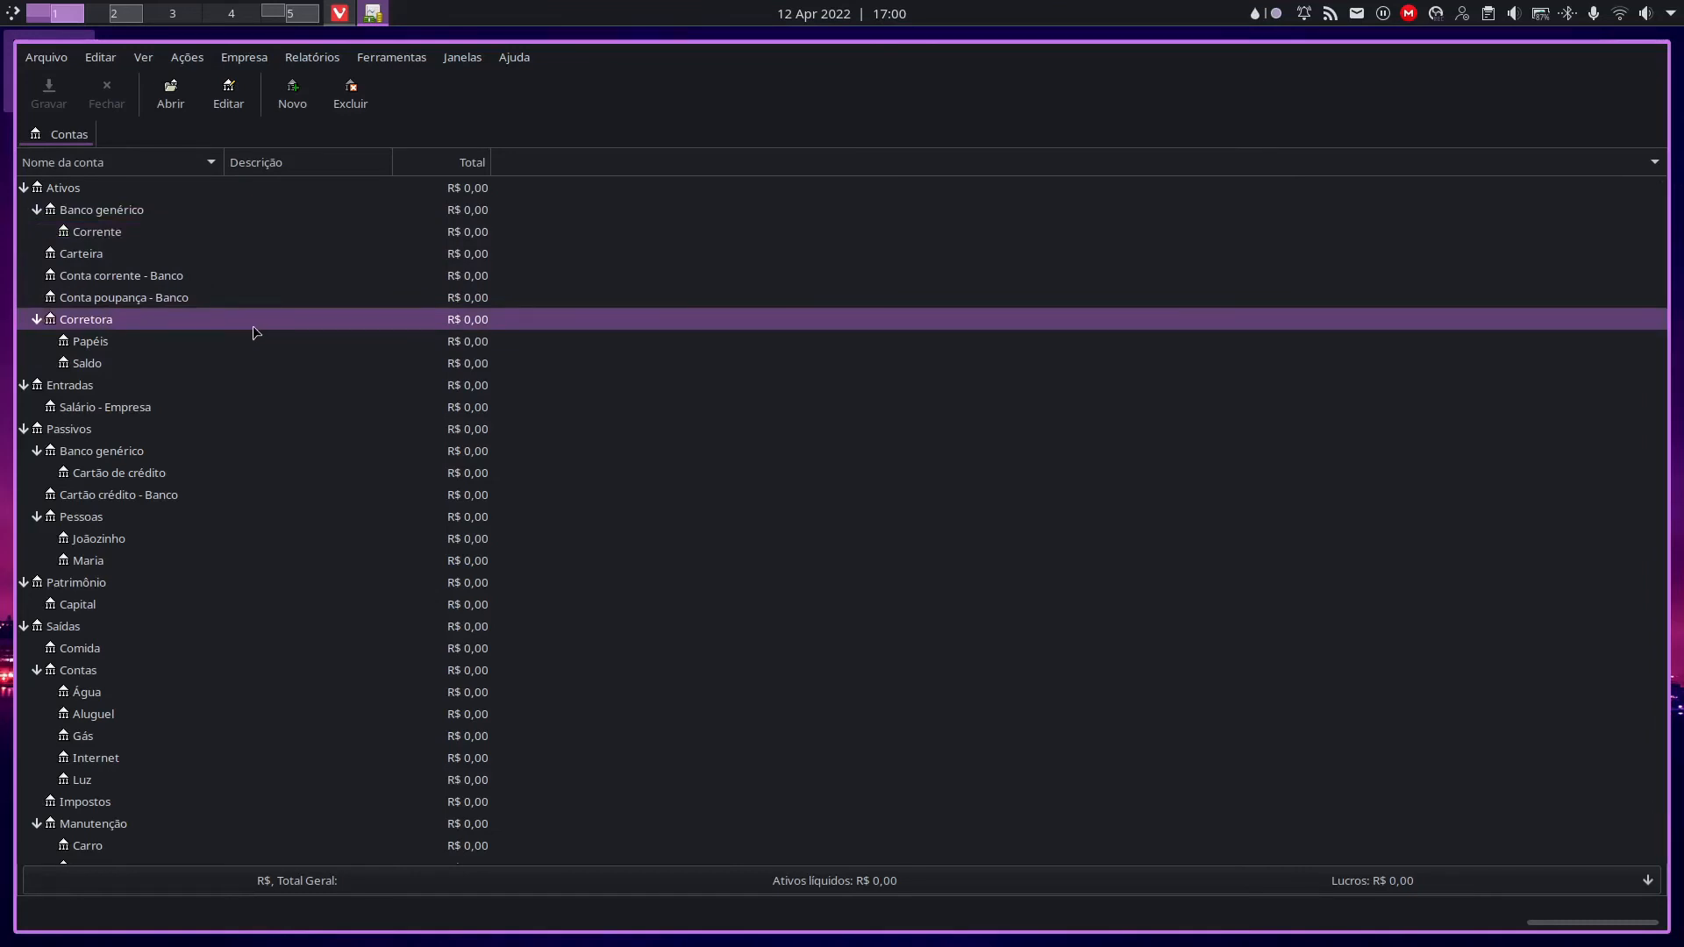
click(129, 376)
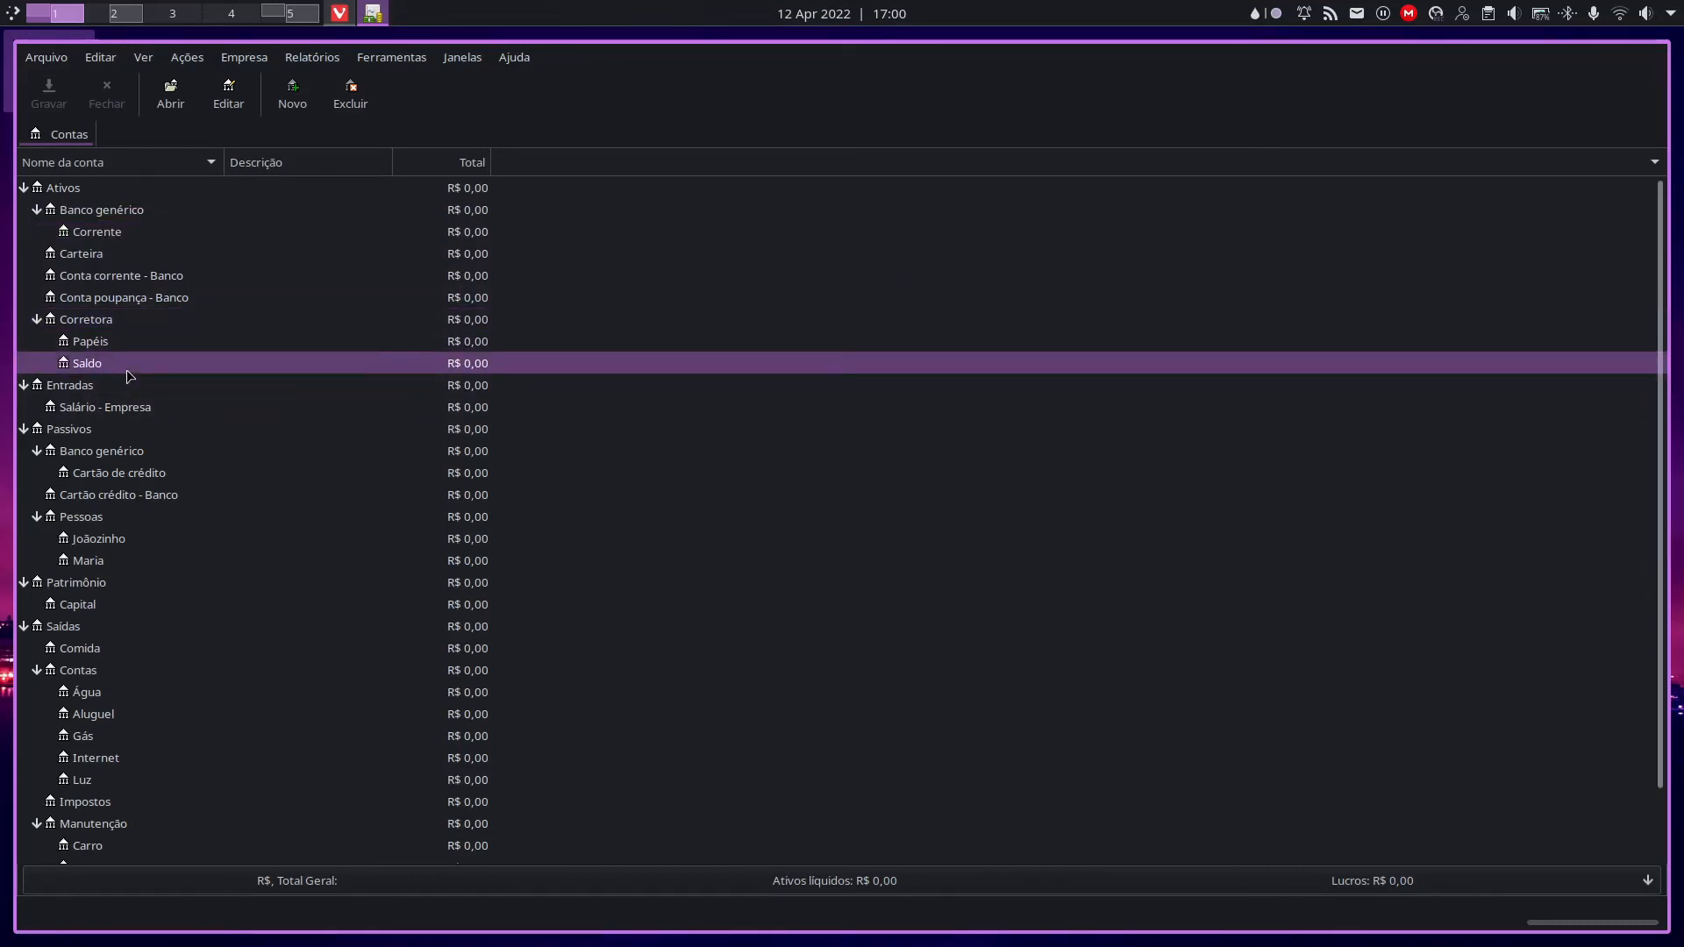
click(125, 345)
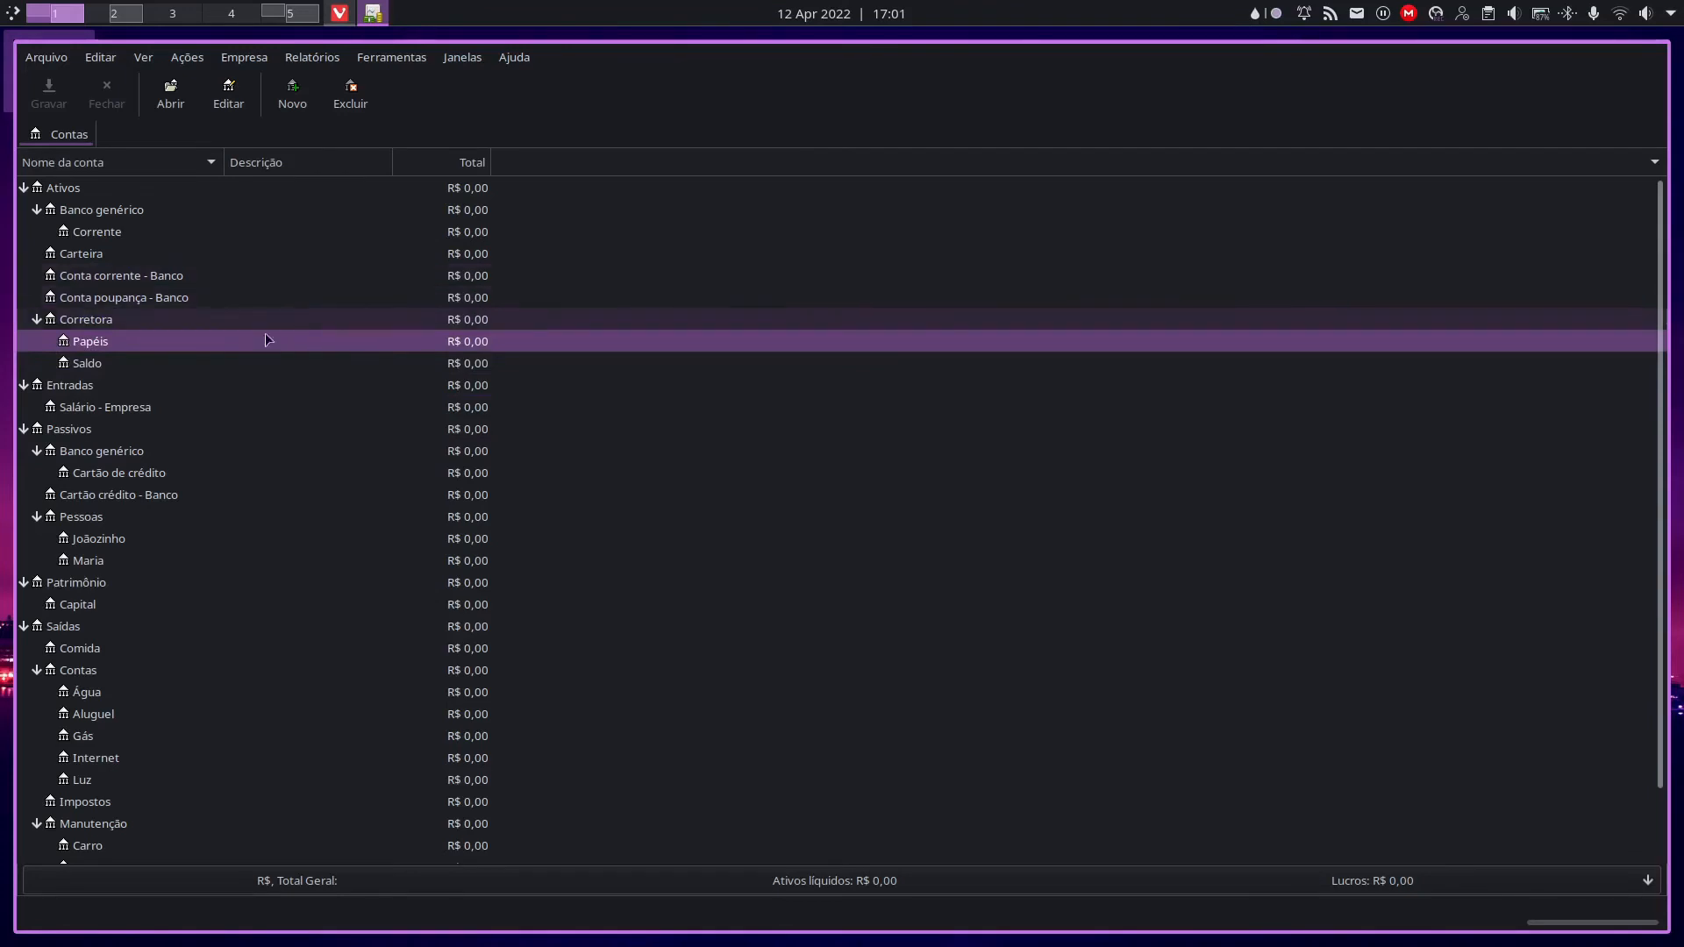
Step: Examine the Passivos and Entradas branches, comparing their bank, credit card and salary sub-accounts with the ones under Ativos
click(161, 438)
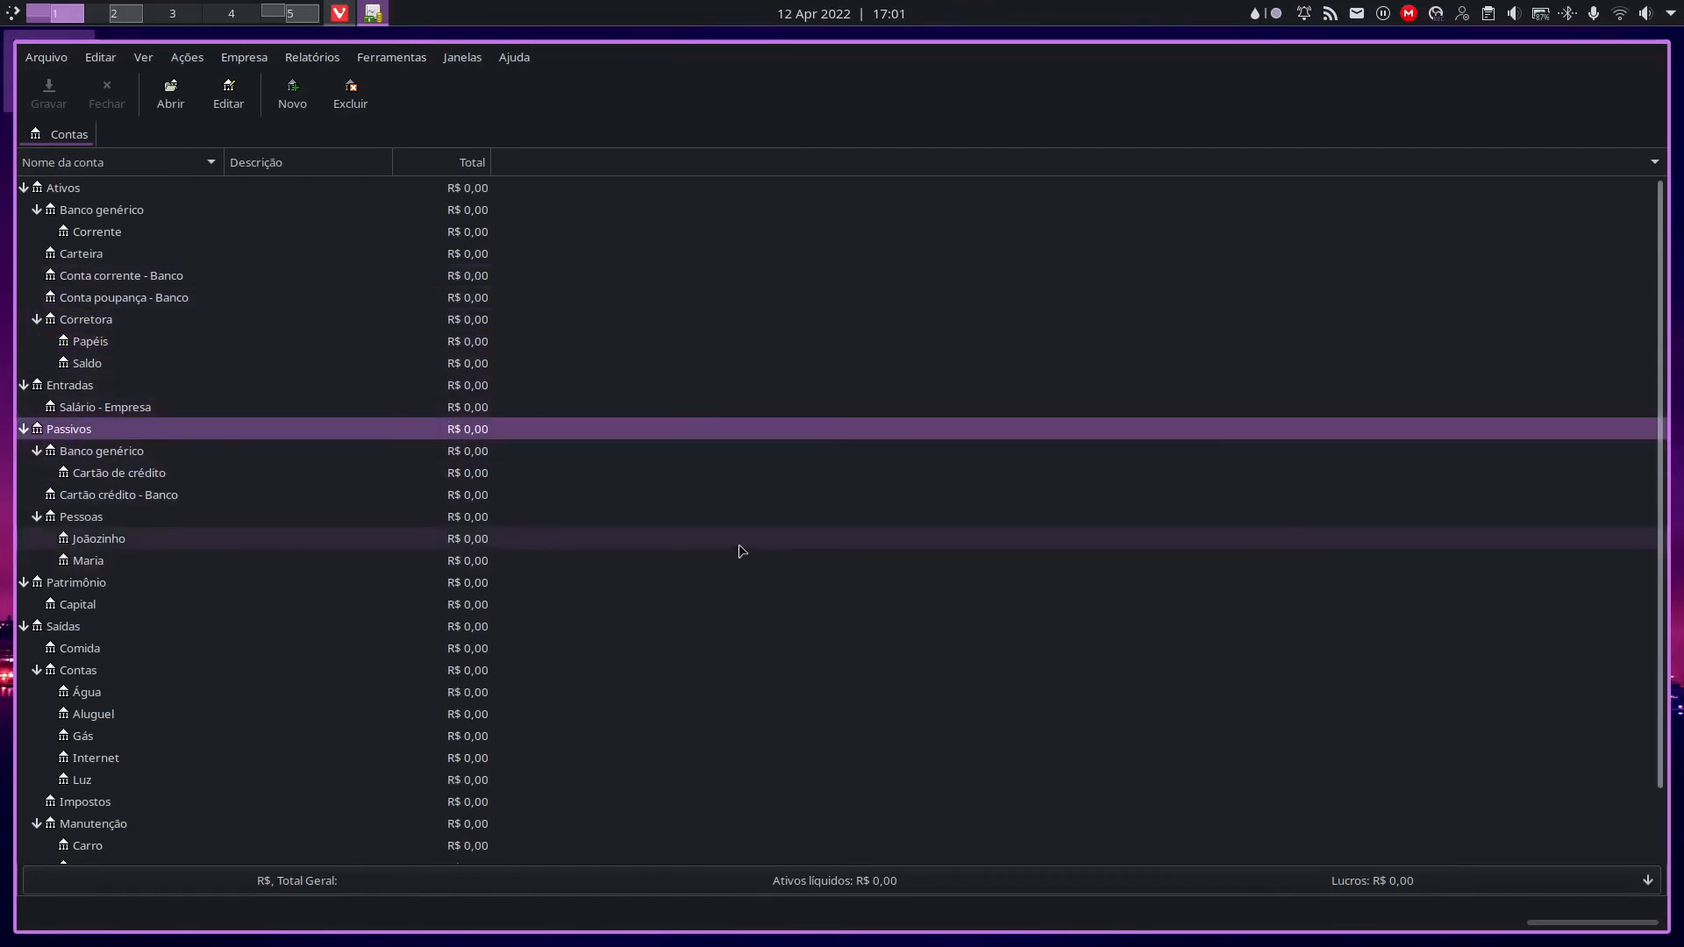
click(159, 469)
click(158, 454)
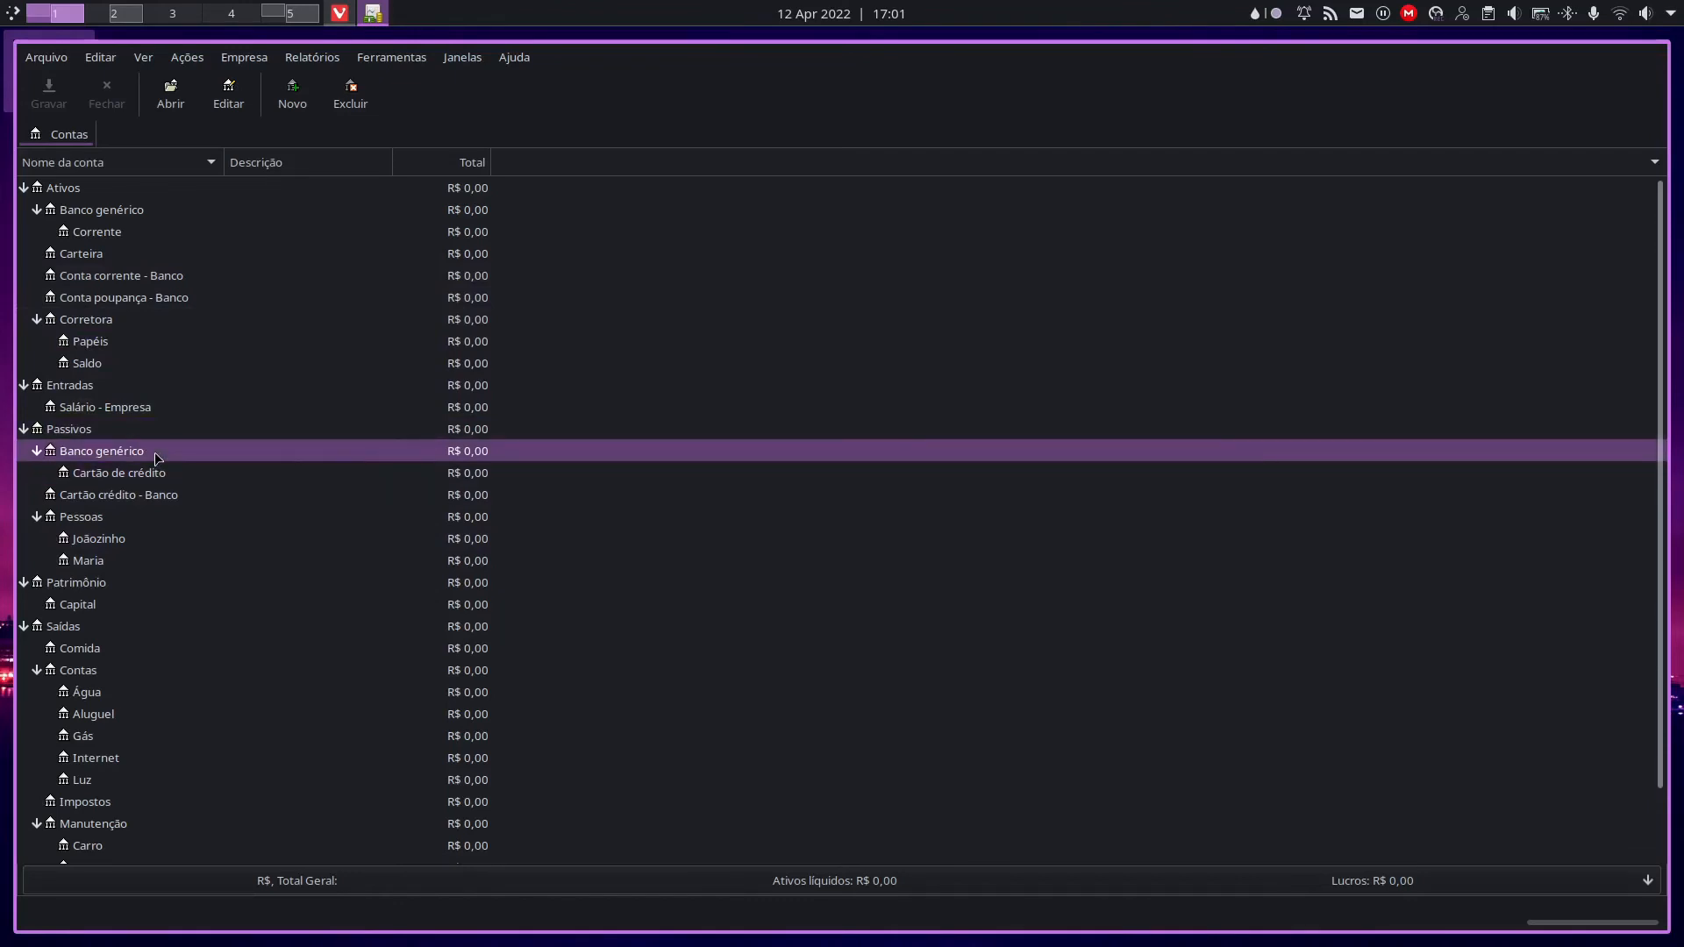
click(150, 211)
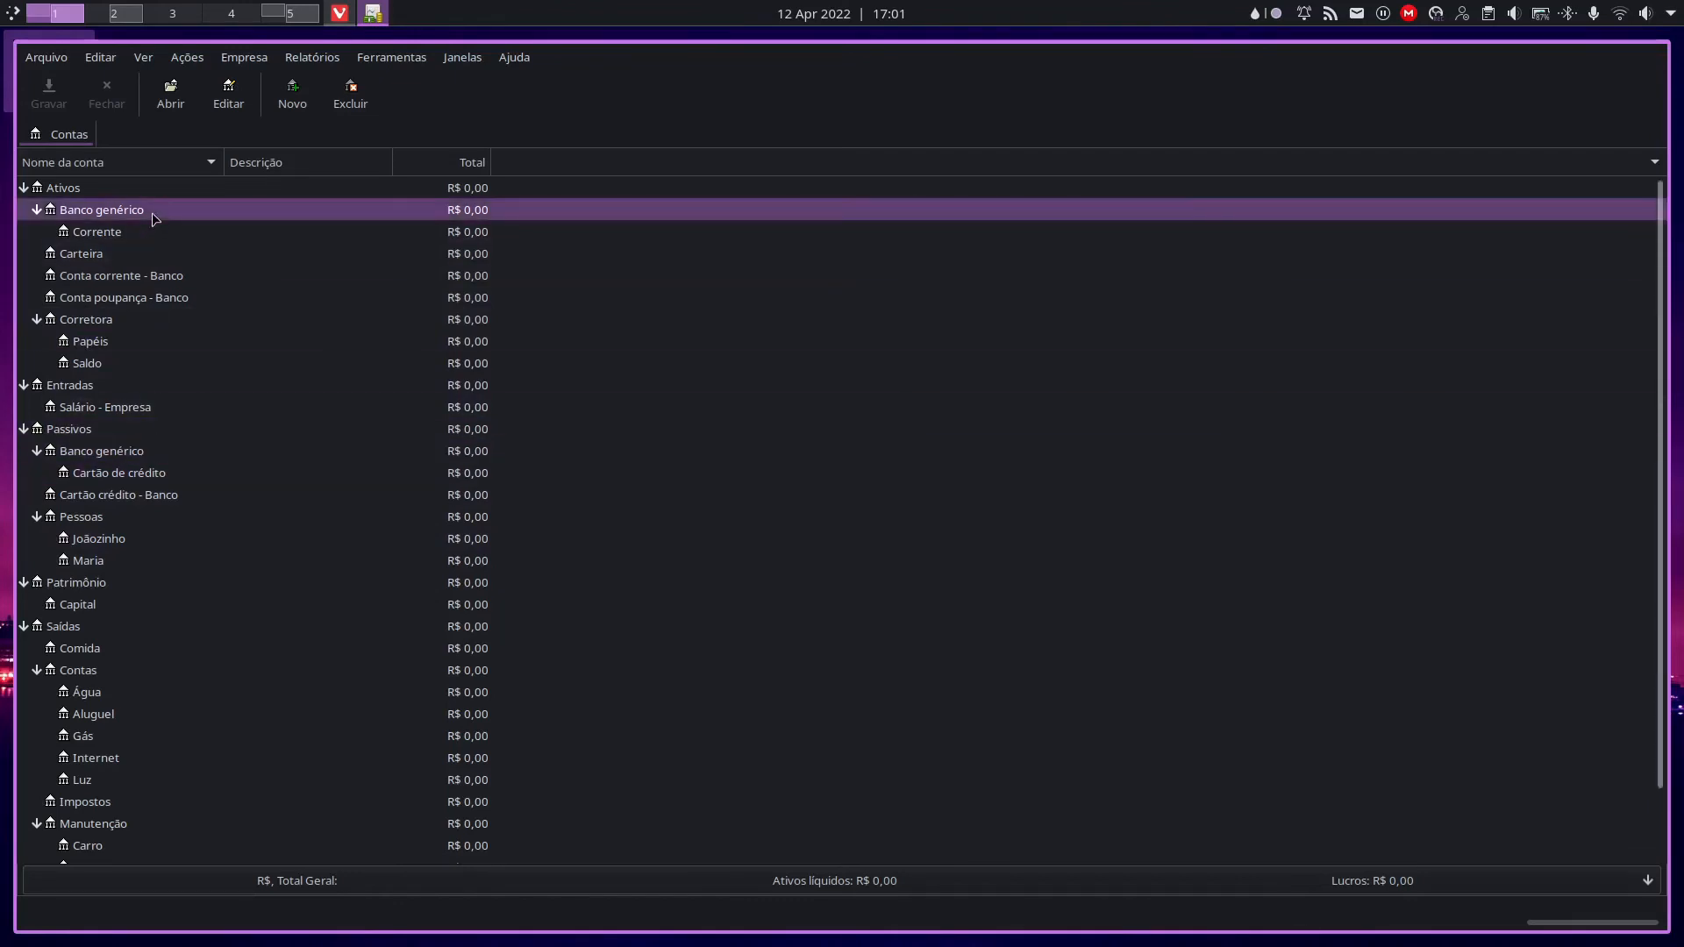
click(146, 474)
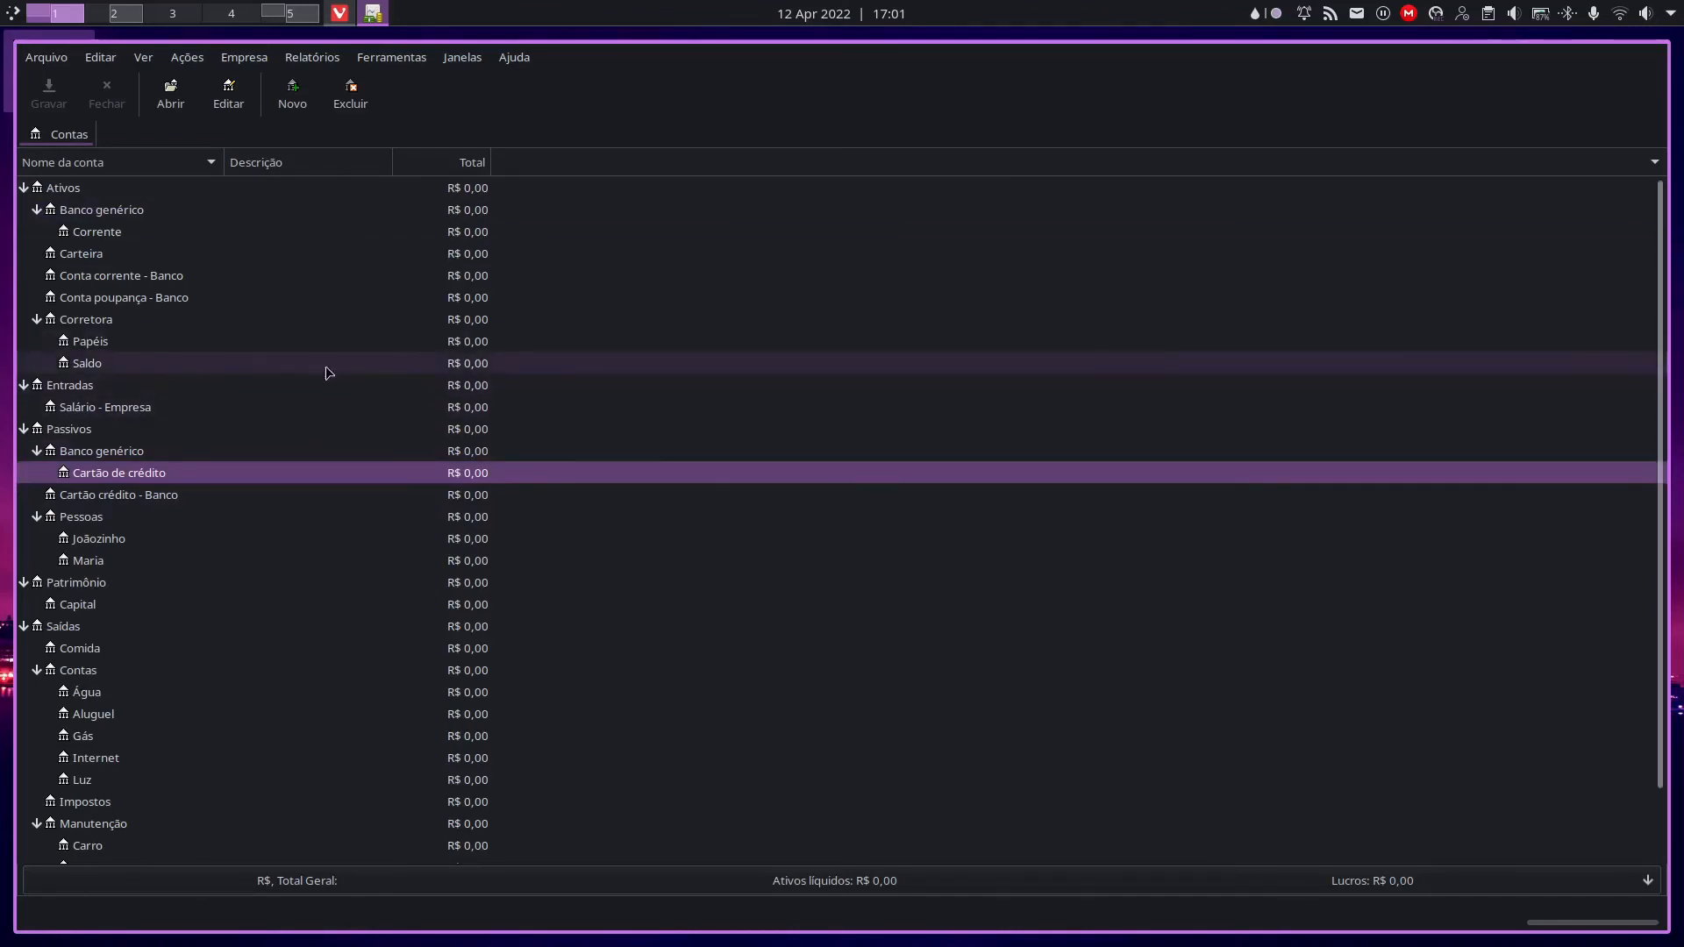
click(319, 391)
click(290, 408)
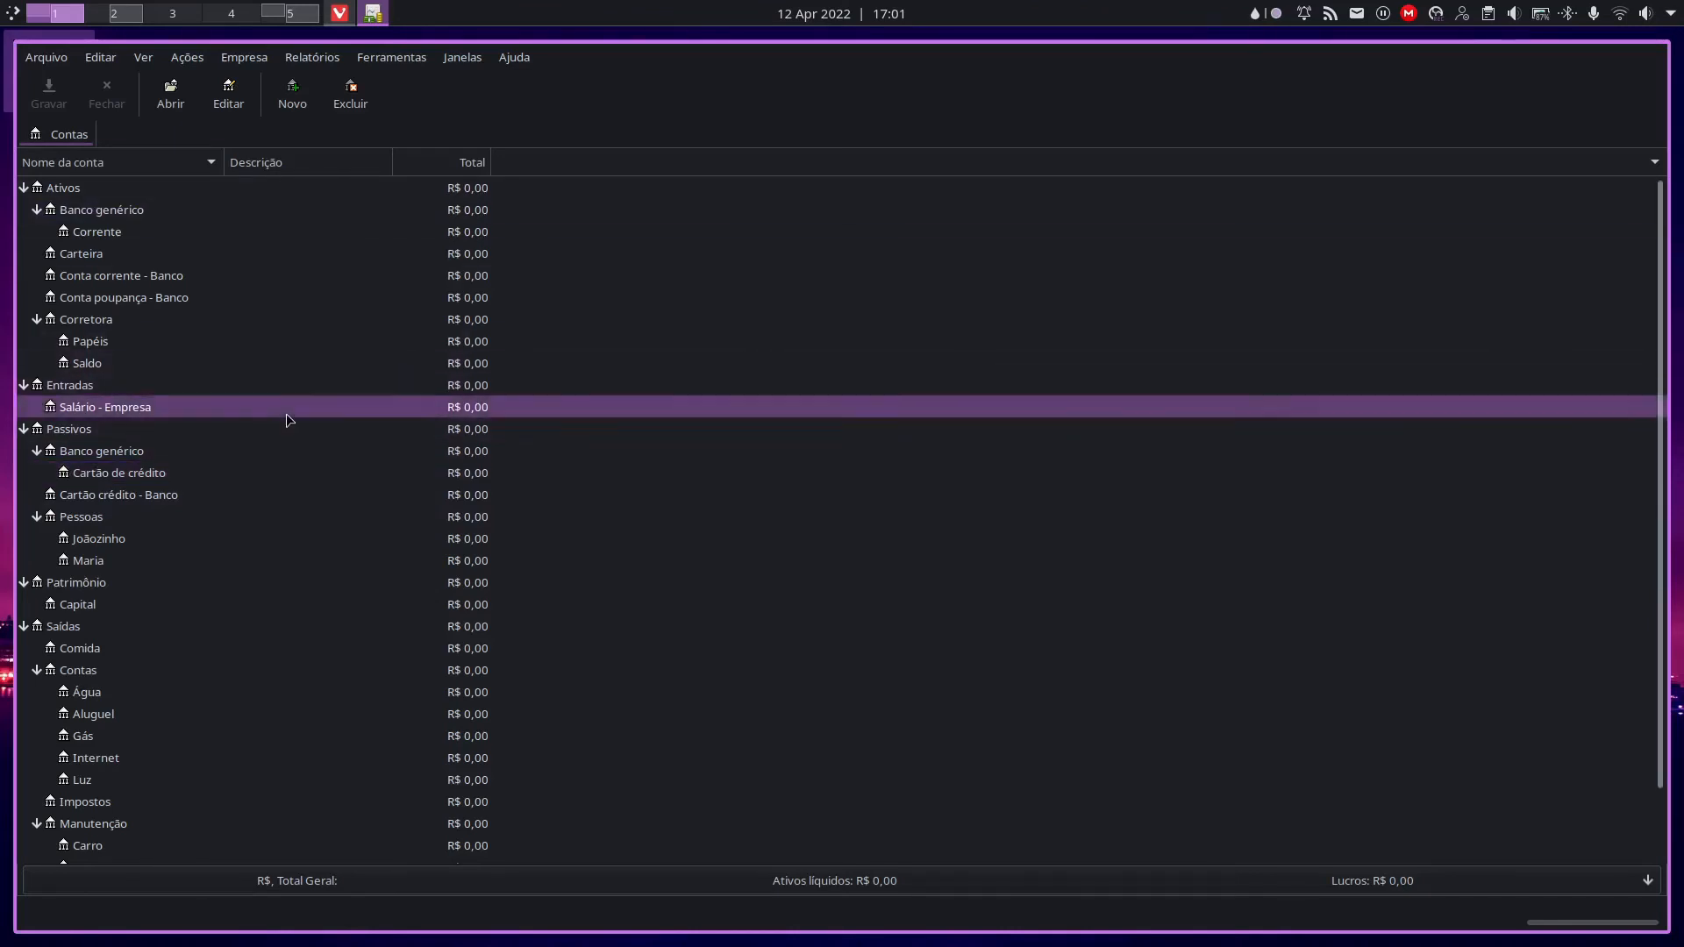
scroll(996, 463, down, 3)
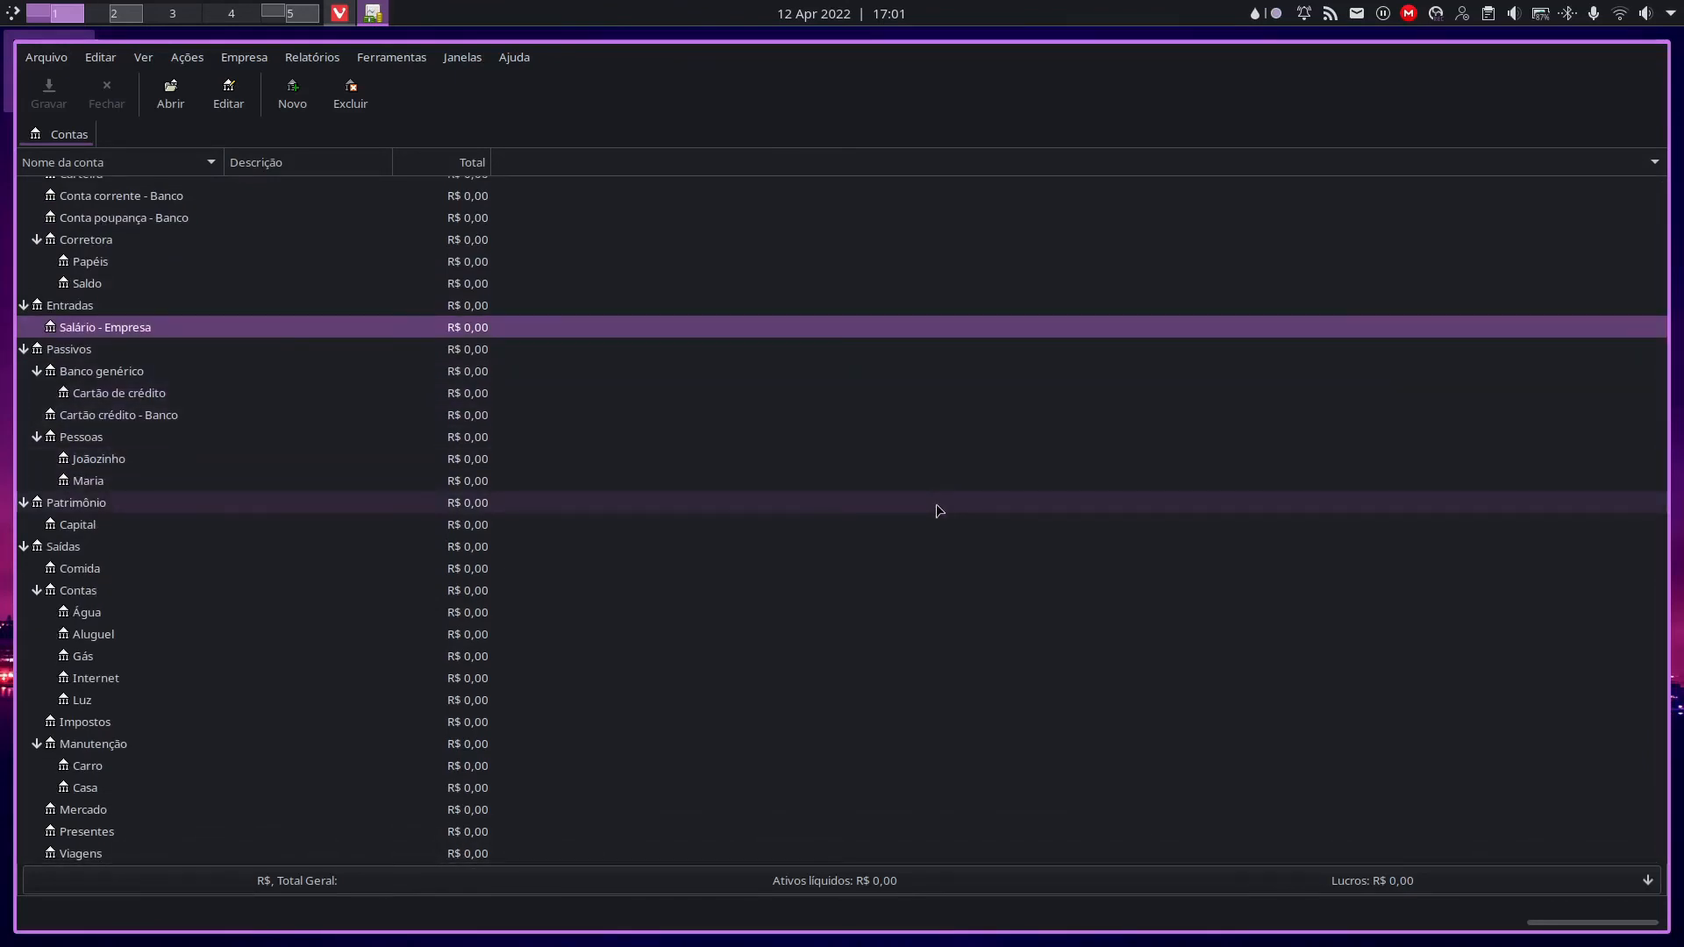
scroll(939, 510, up, 3)
click(164, 301)
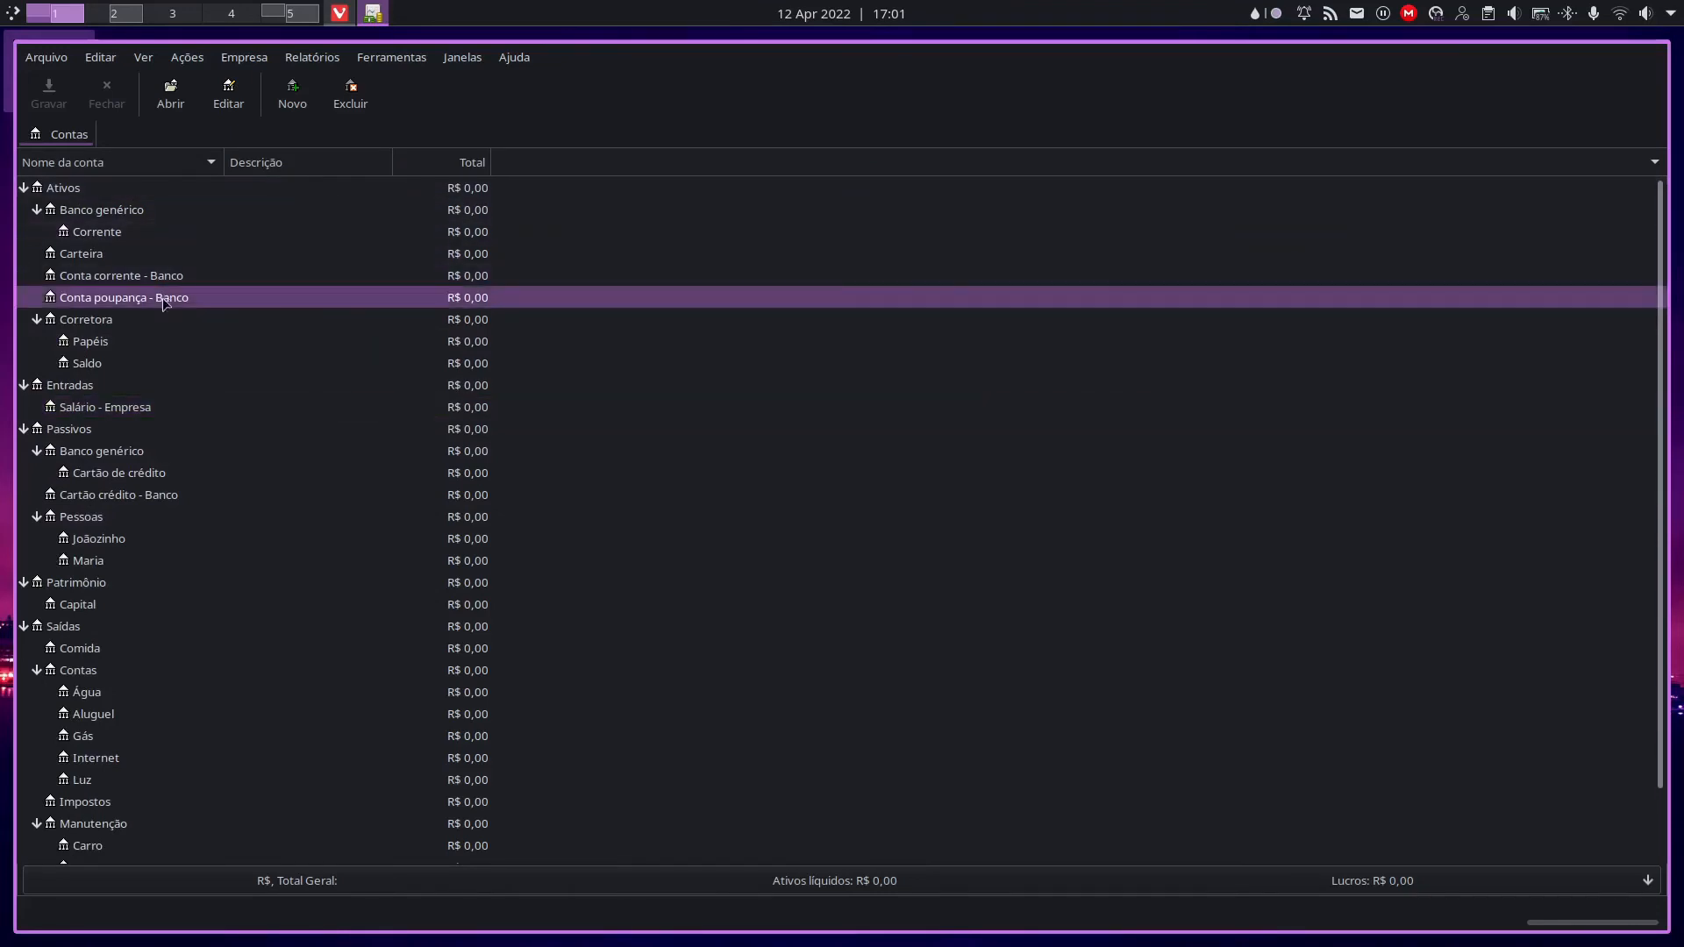
click(104, 385)
click(100, 322)
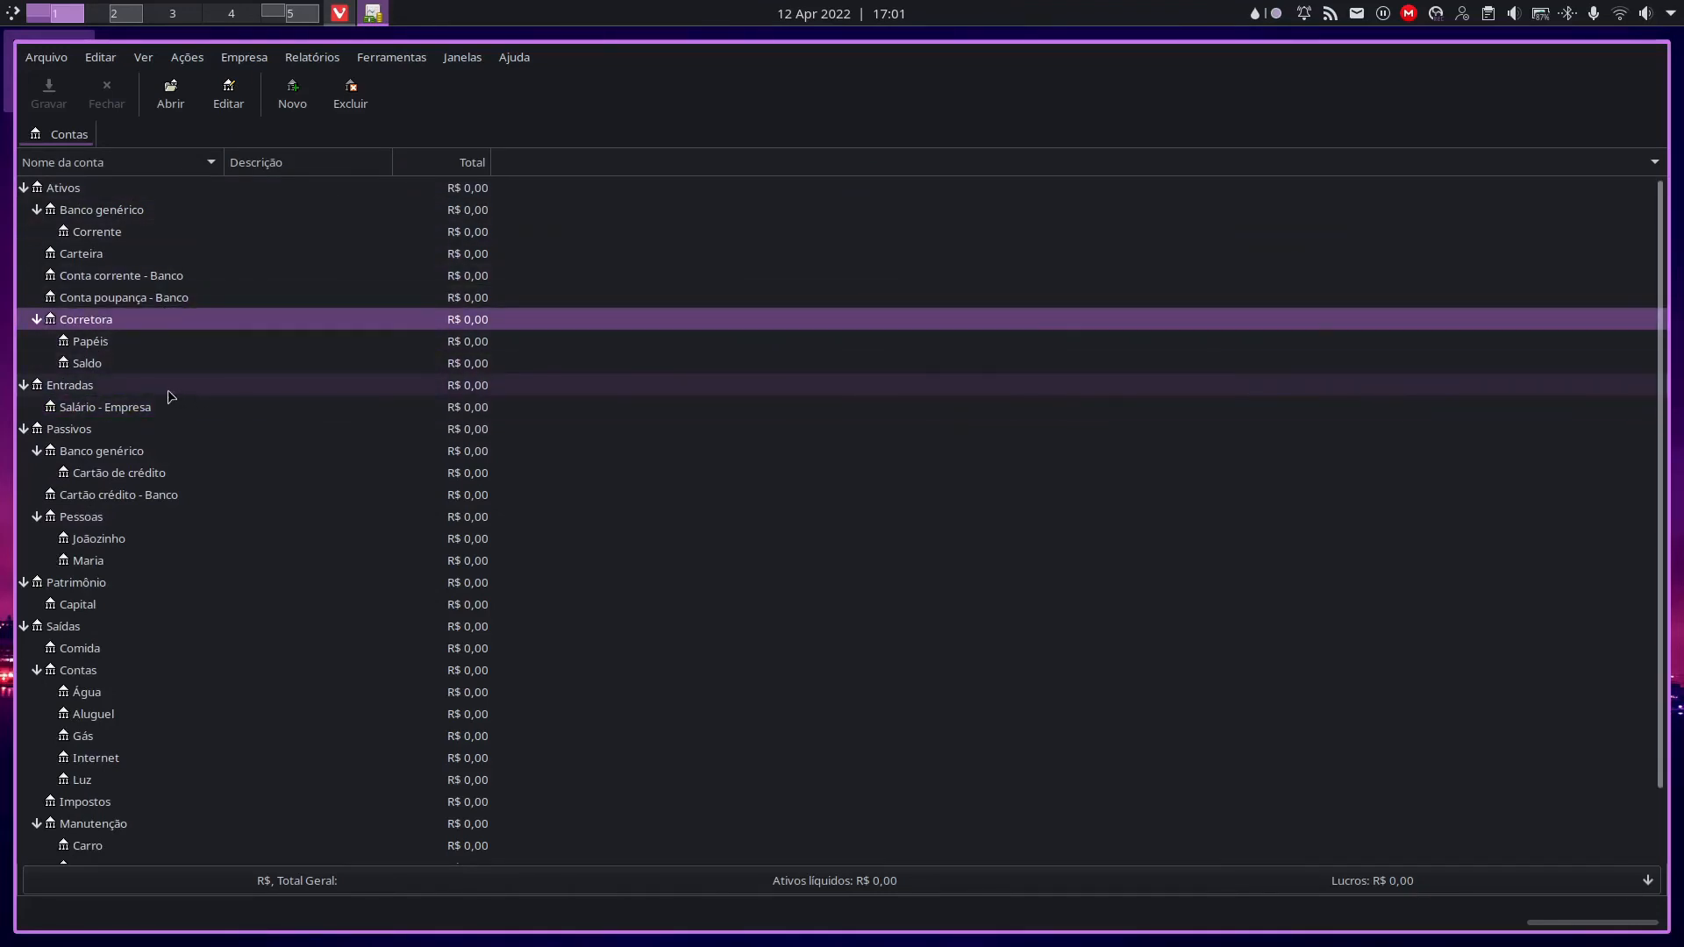
Step: Create a sub-account of Entradas named Corretora, of type Receita in BRL (Real brasileiro)
click(170, 390)
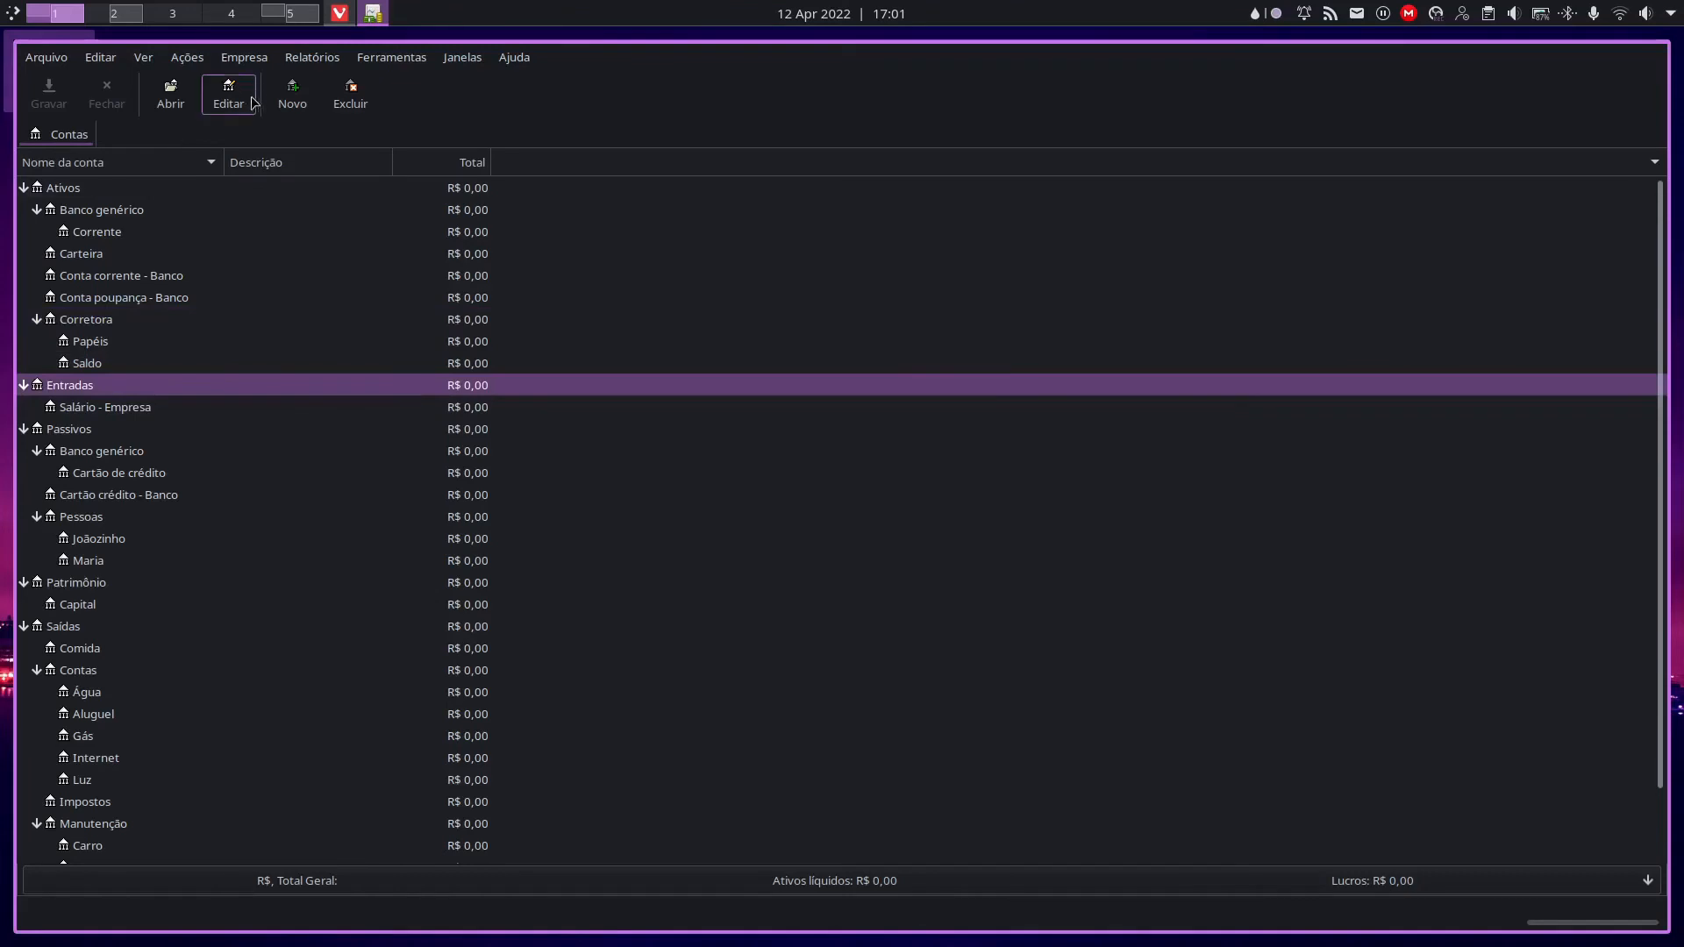
click(293, 95)
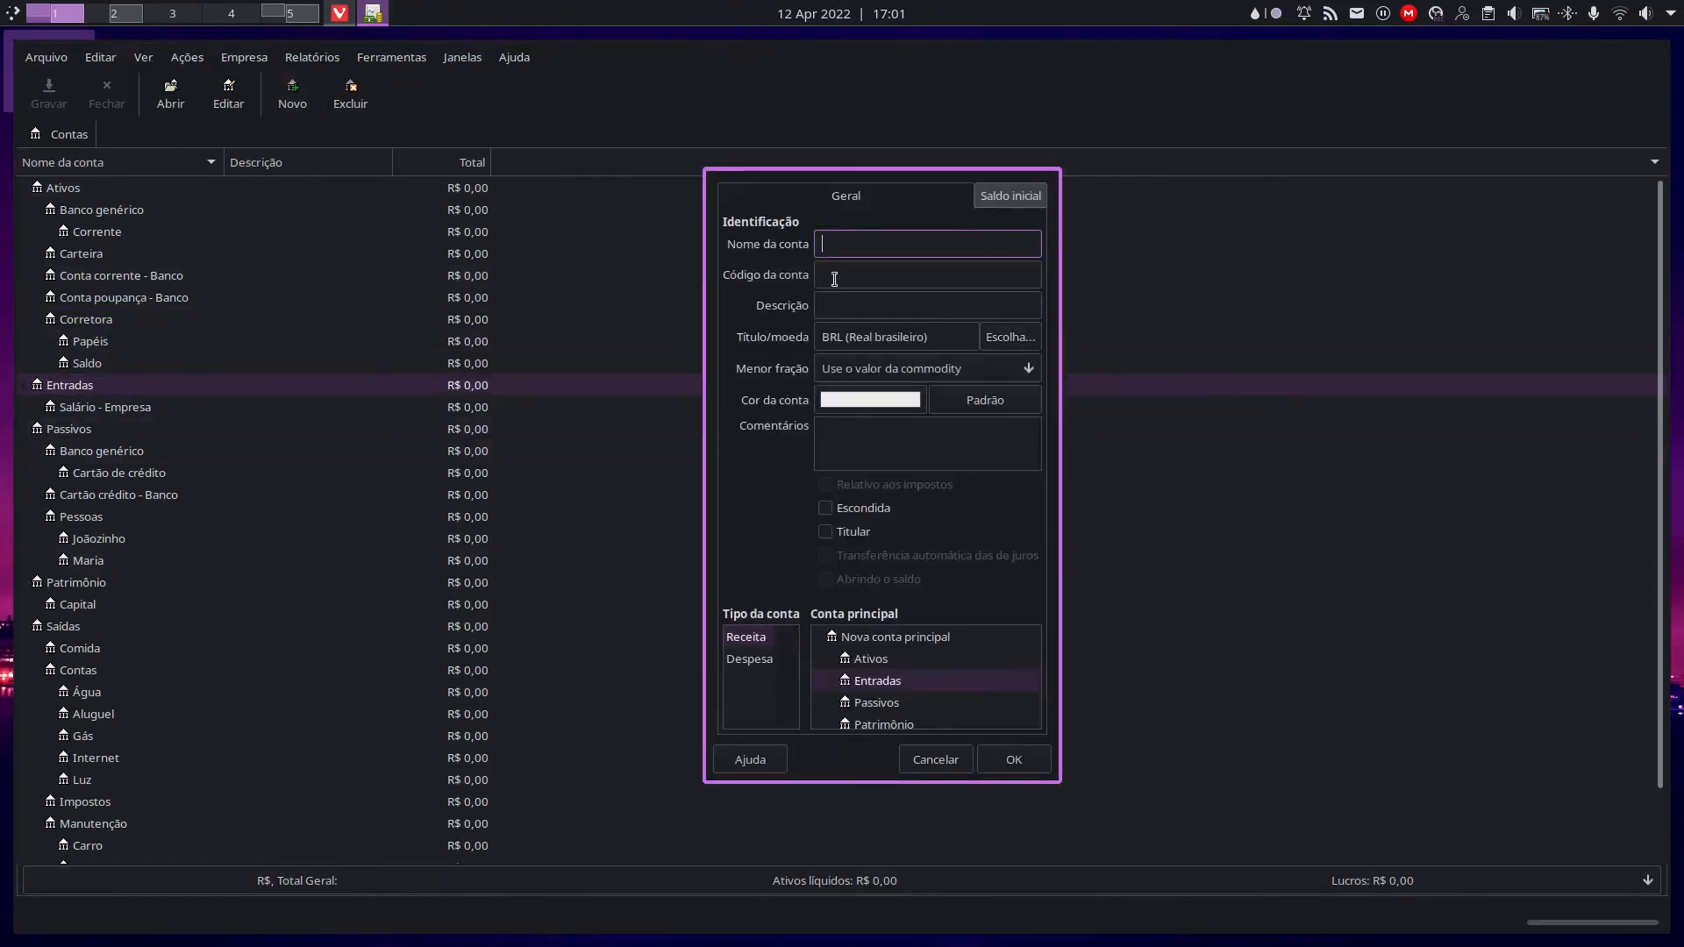
text(Correta)
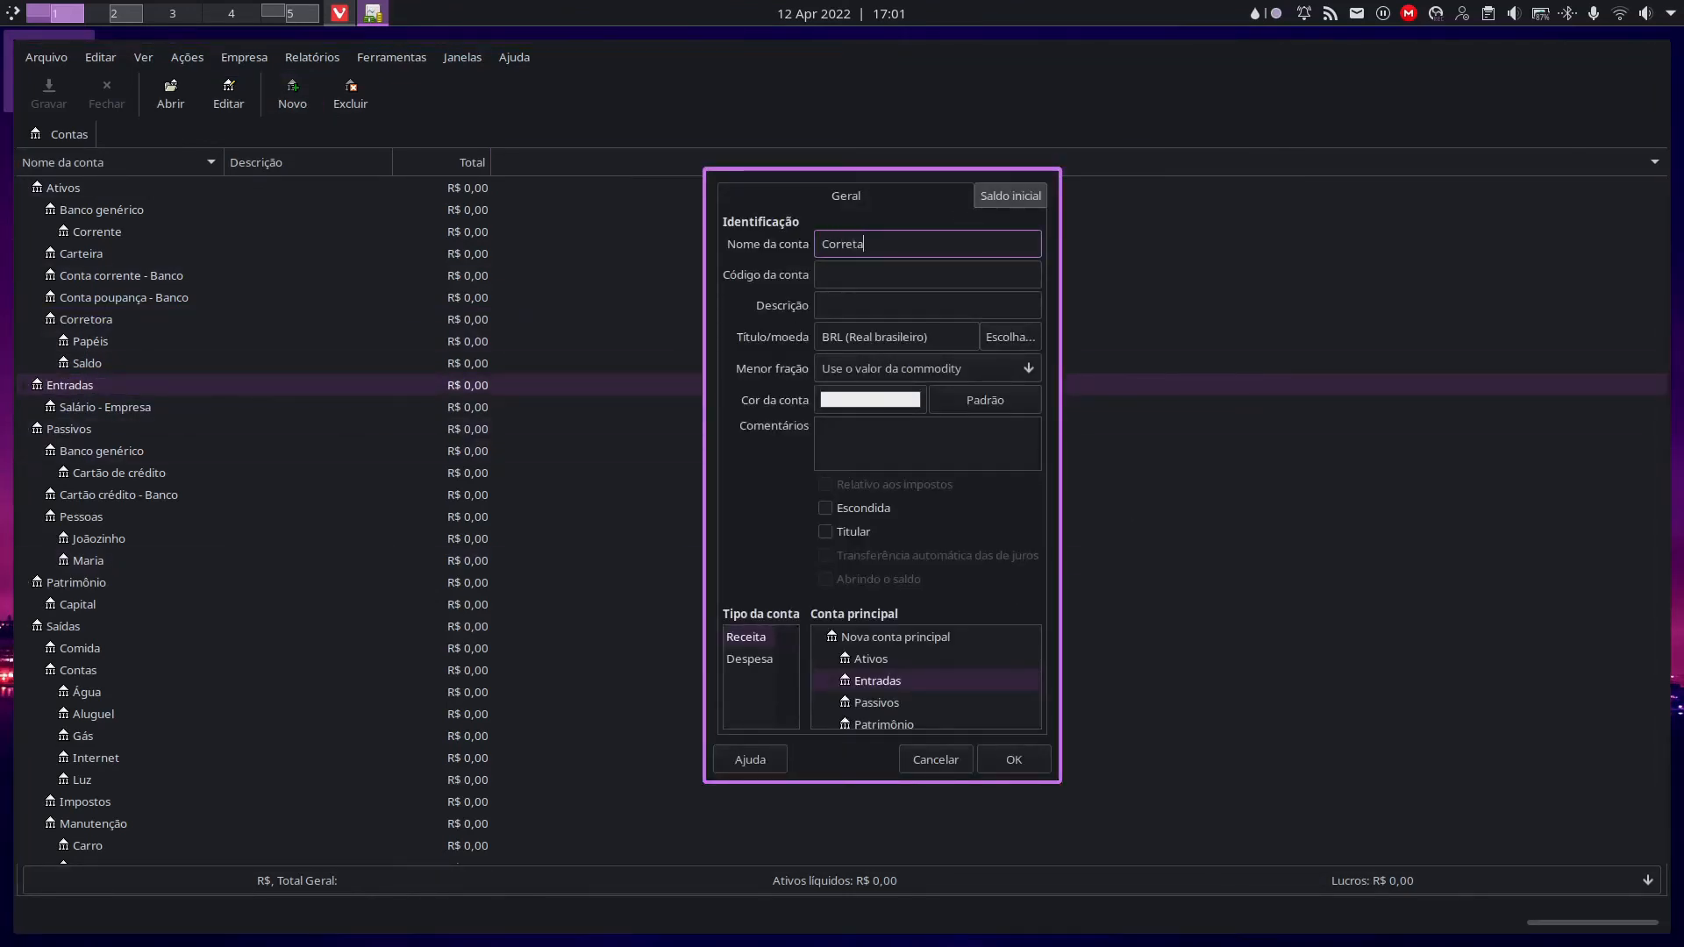
key(BackSpace)
key(BackSpace)
text(tora)
click(1014, 759)
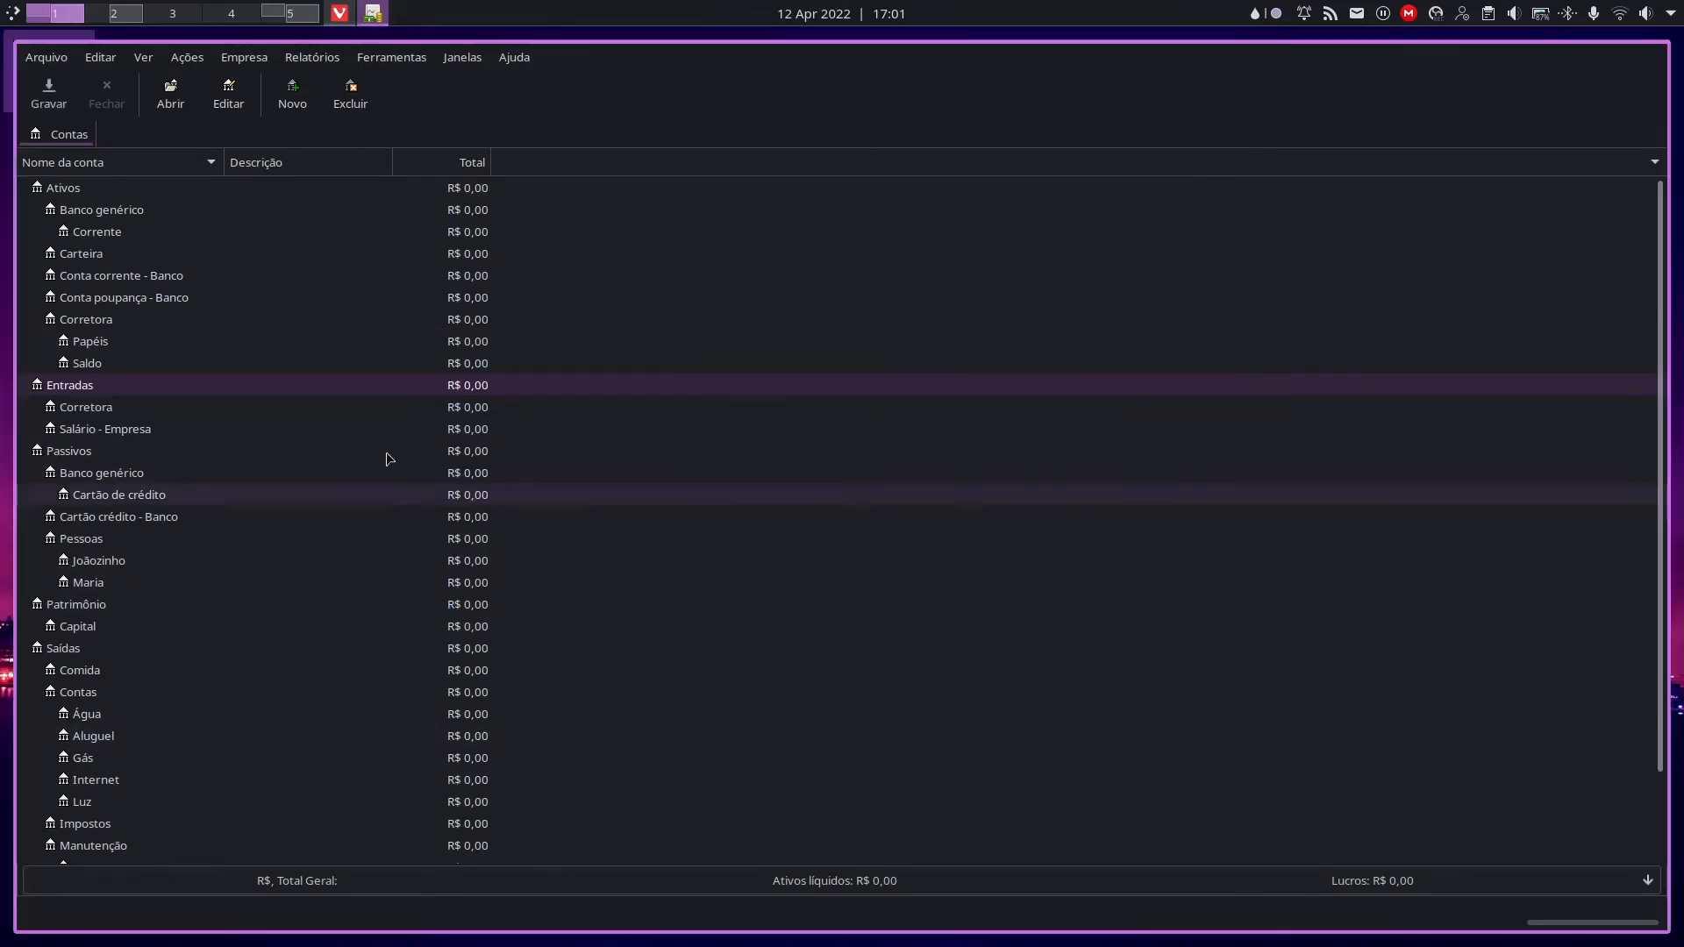
Step: Create a Receita sub-account named Rendimentos under Entradas > Corretora in BRL, and select it in the expanded hierarchy
click(291, 116)
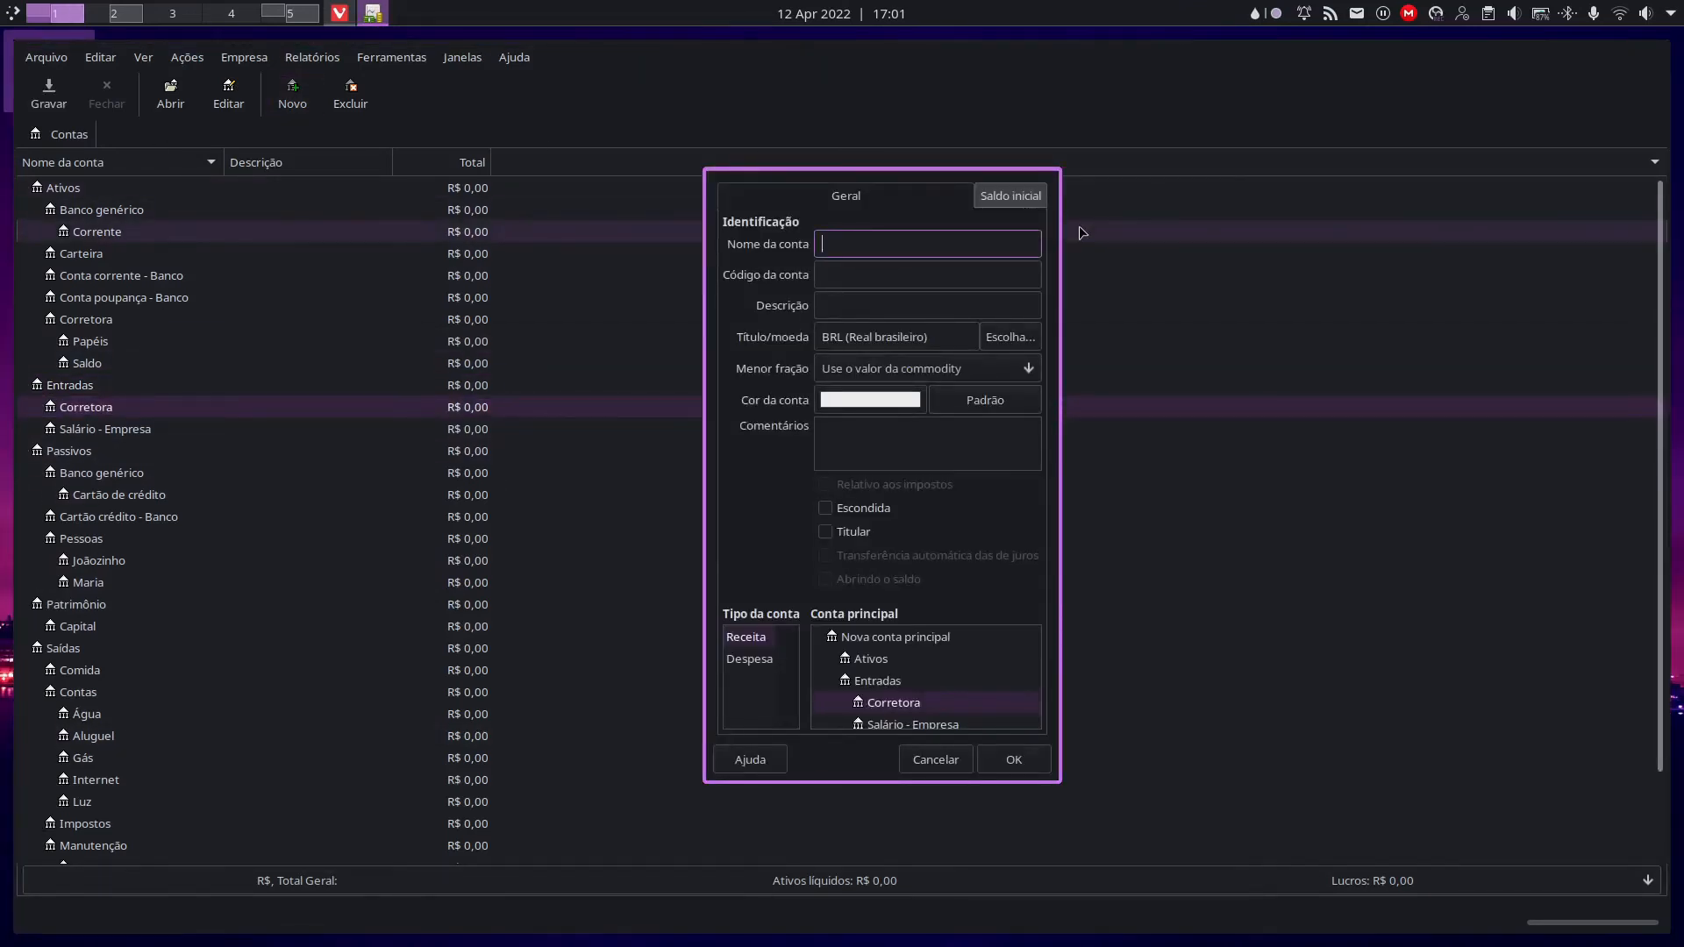
text(Rendimentos)
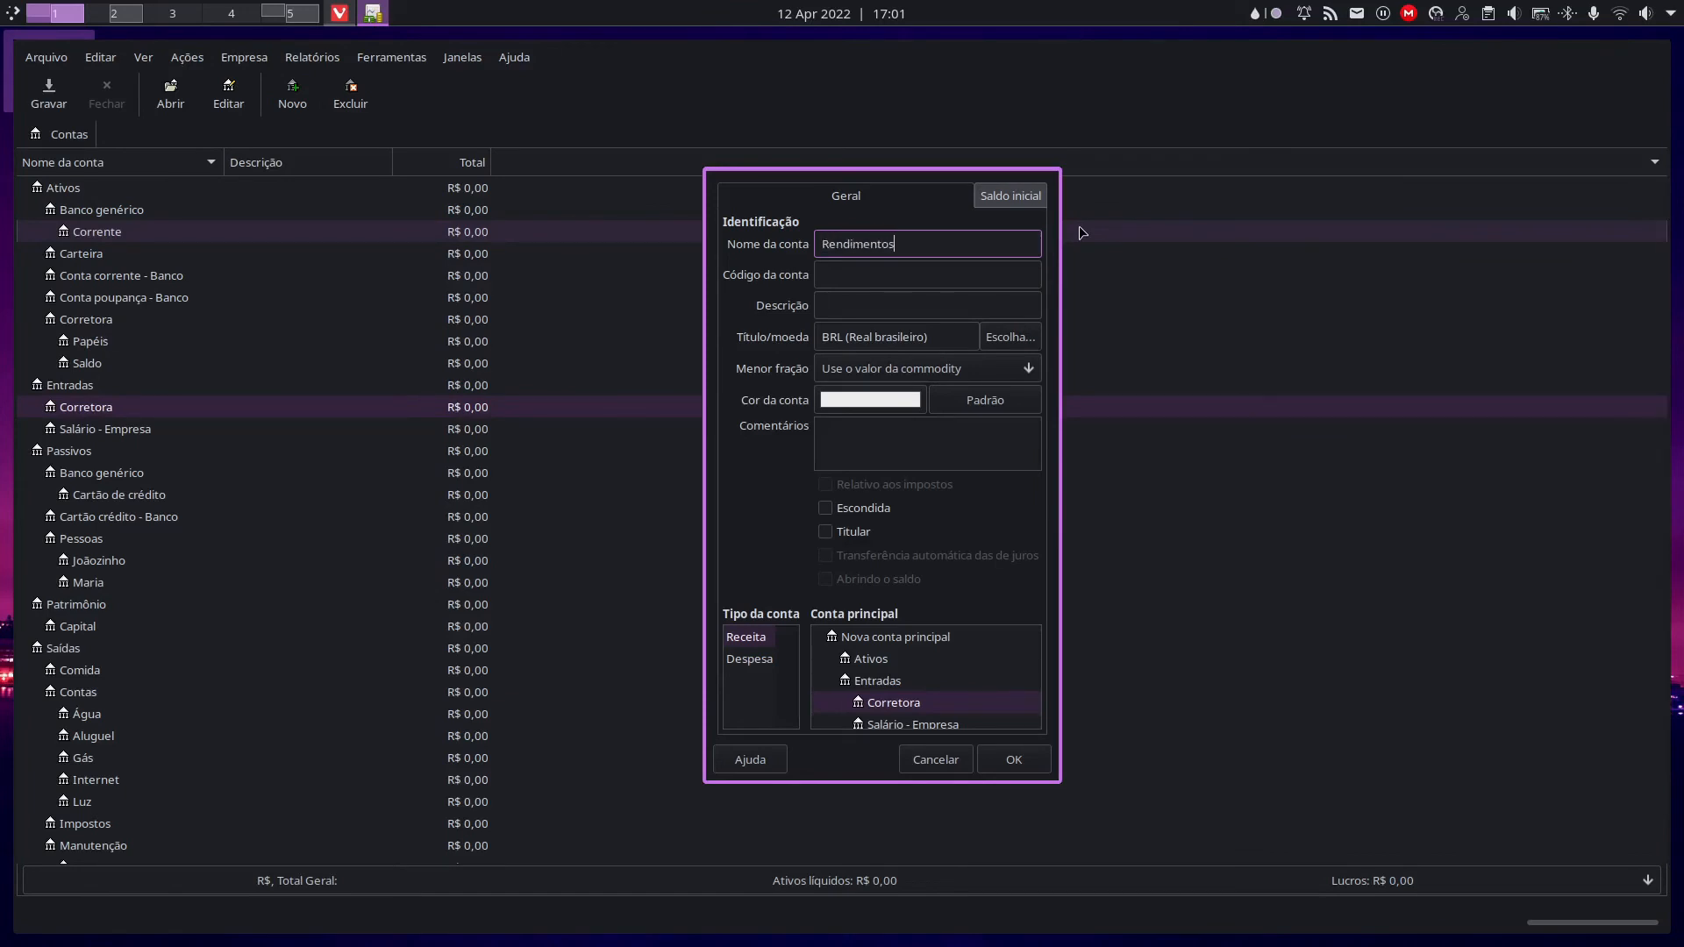
click(1014, 760)
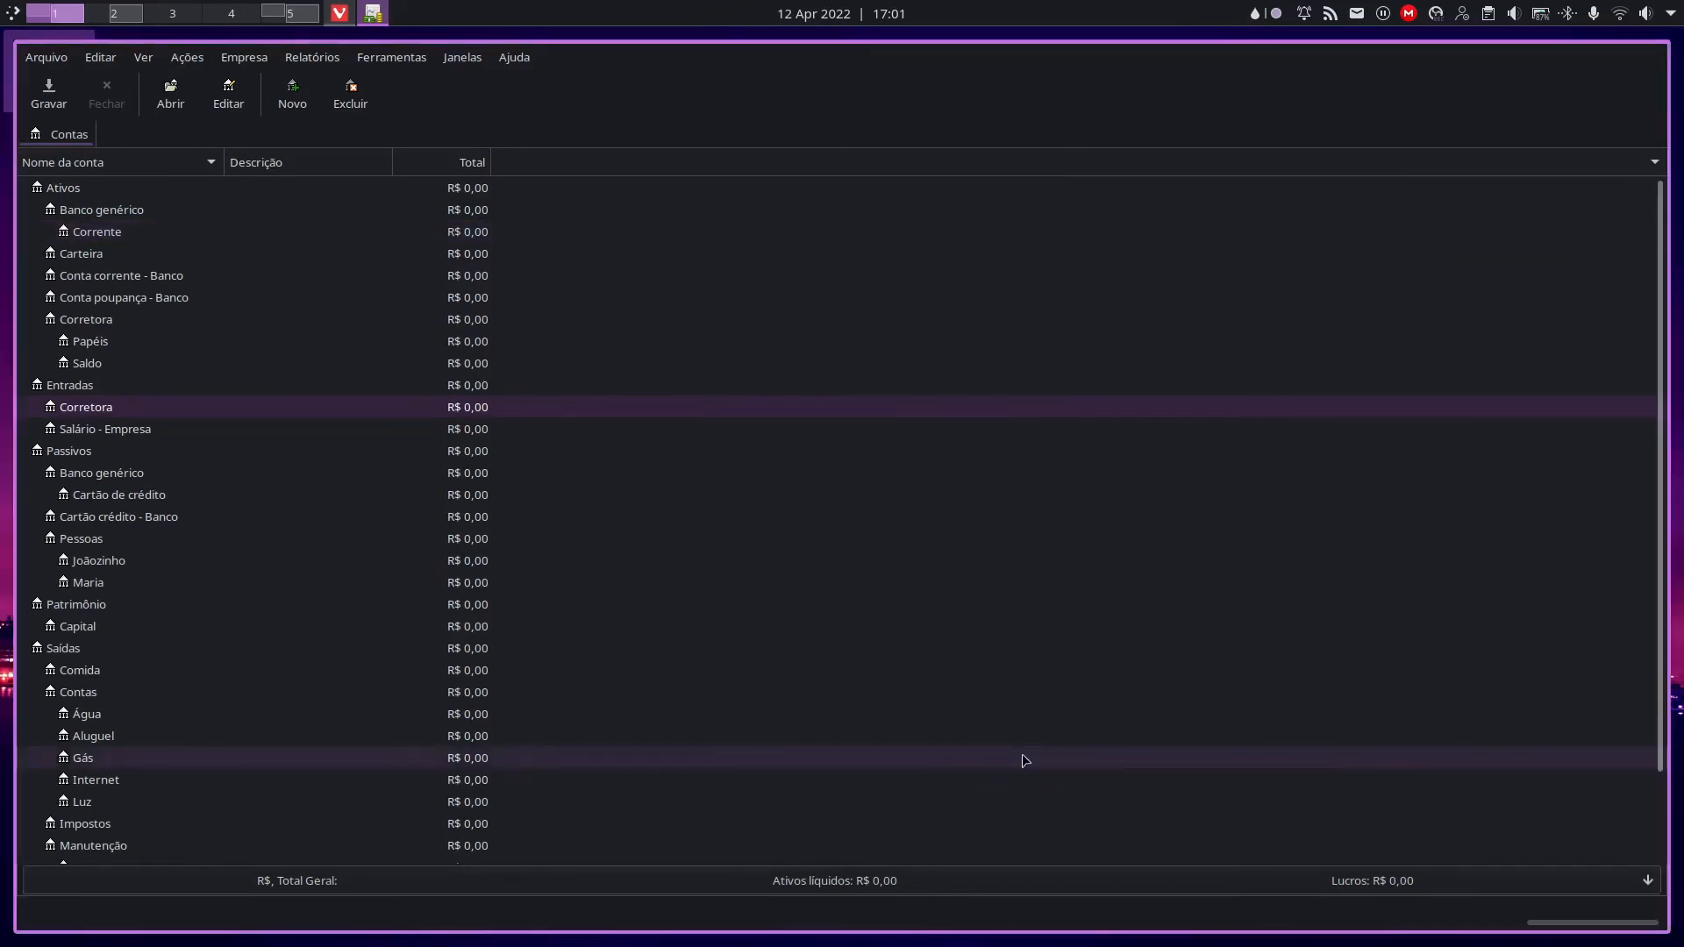
click(37, 409)
click(122, 430)
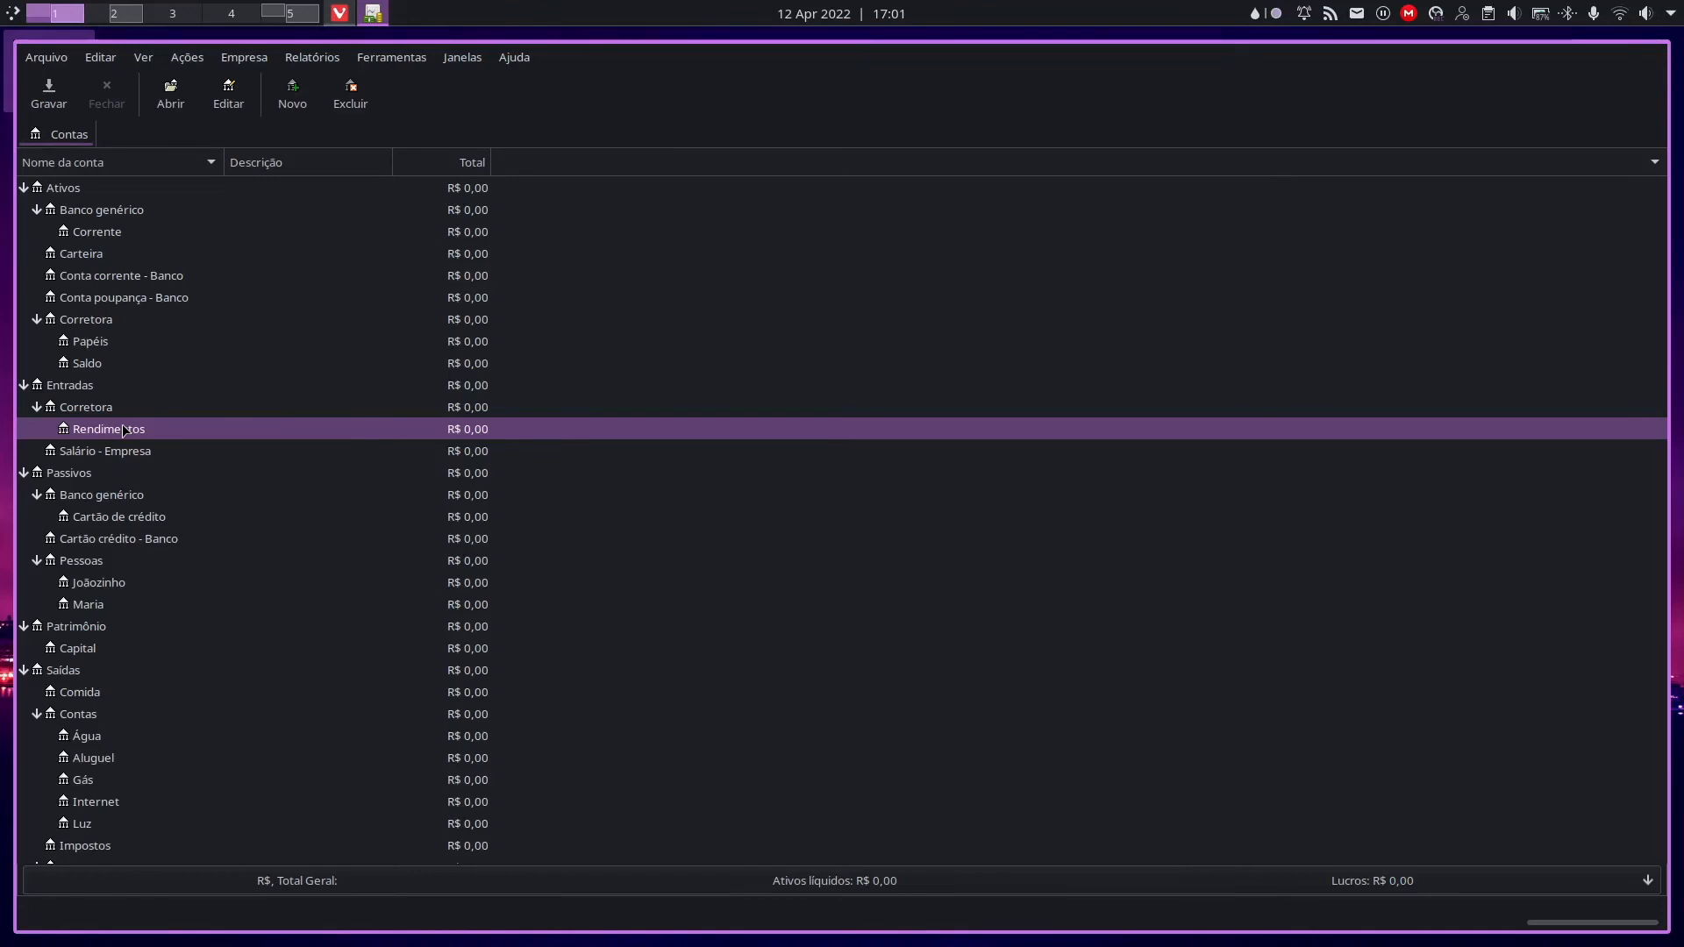
Step: Compare the Corretora accounts under Ativos and Entradas, and examine the expense categories under Saídas, from Comida to Viagens
click(101, 320)
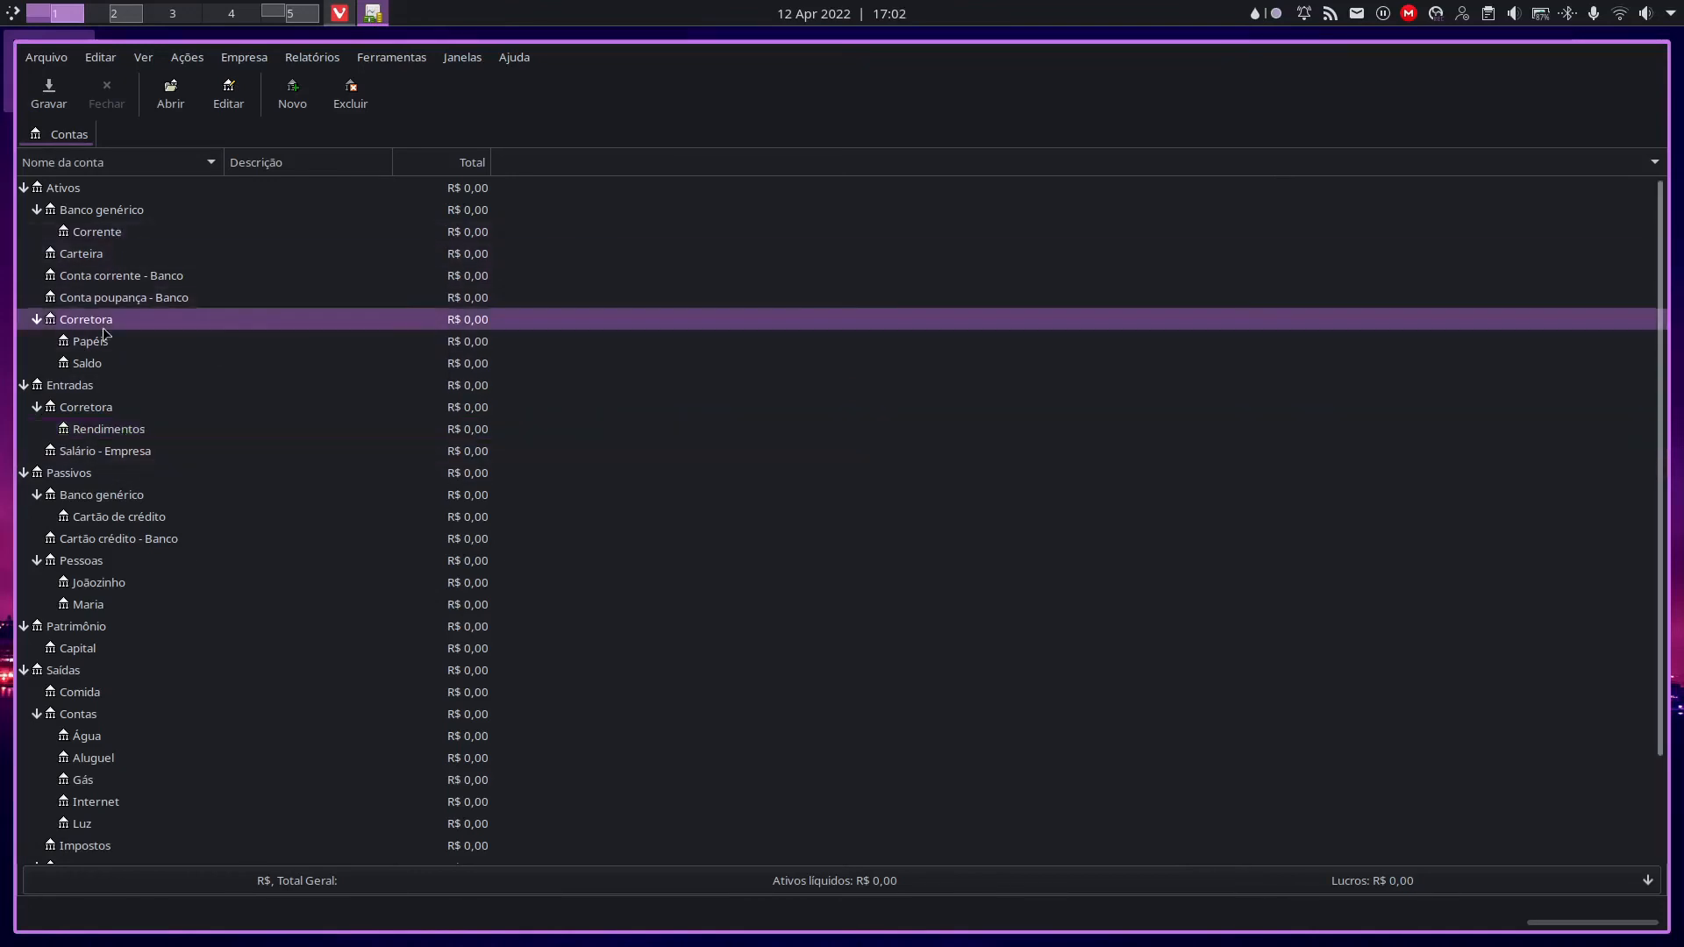
click(120, 407)
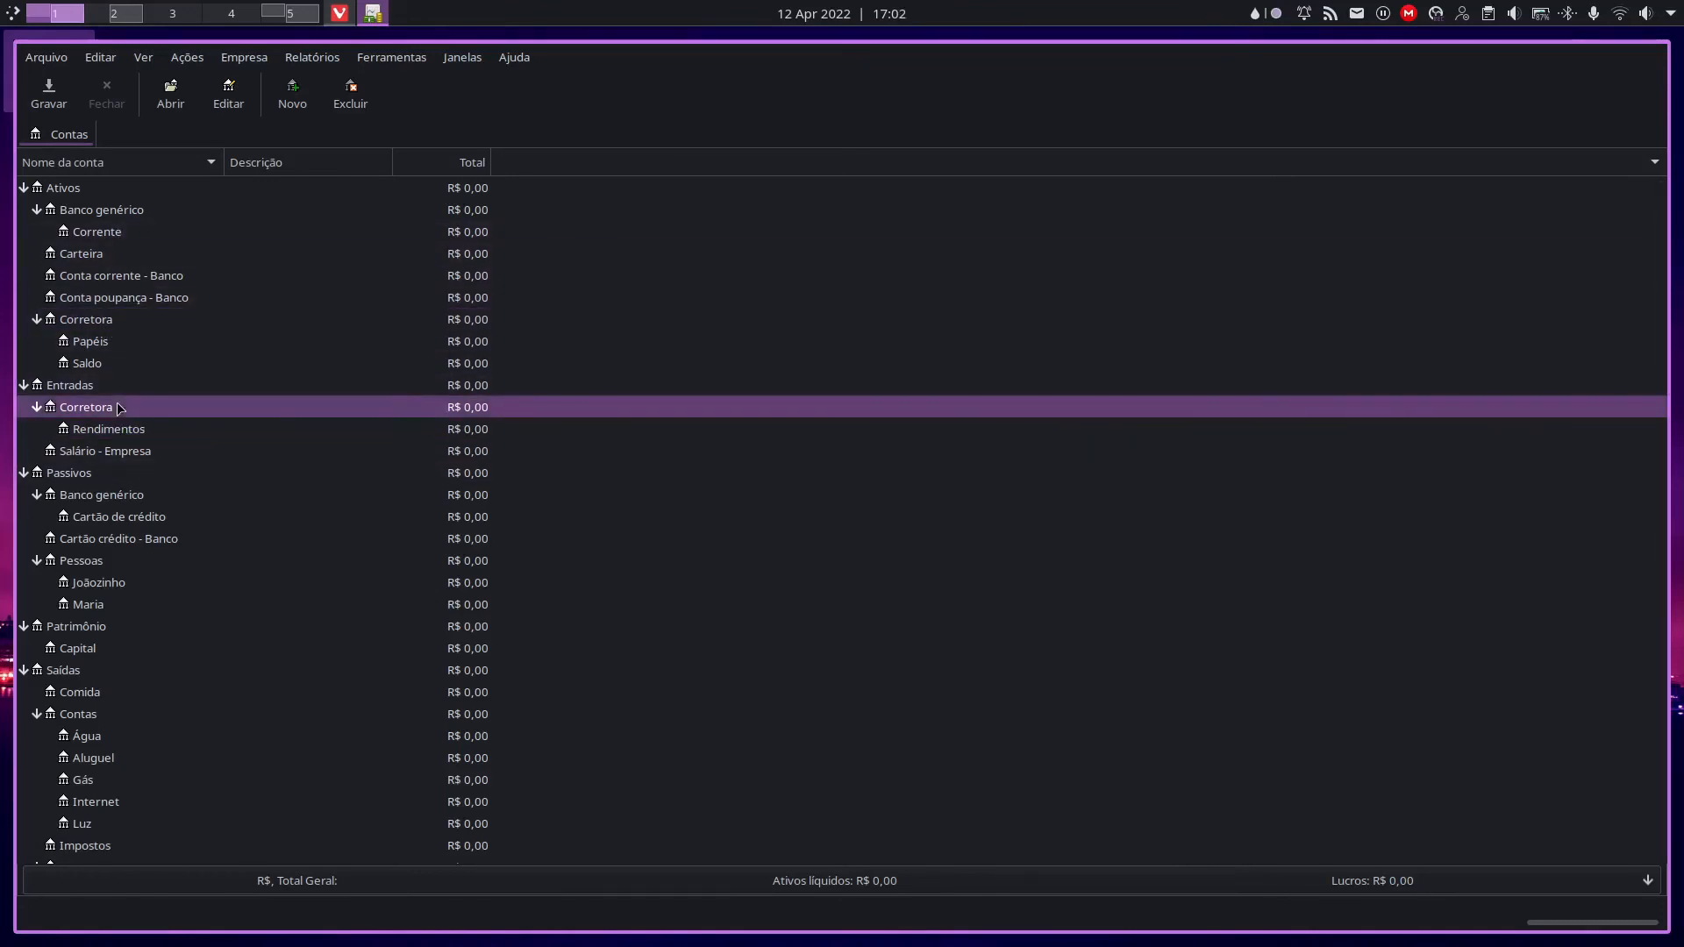
scroll(259, 414, down, 3)
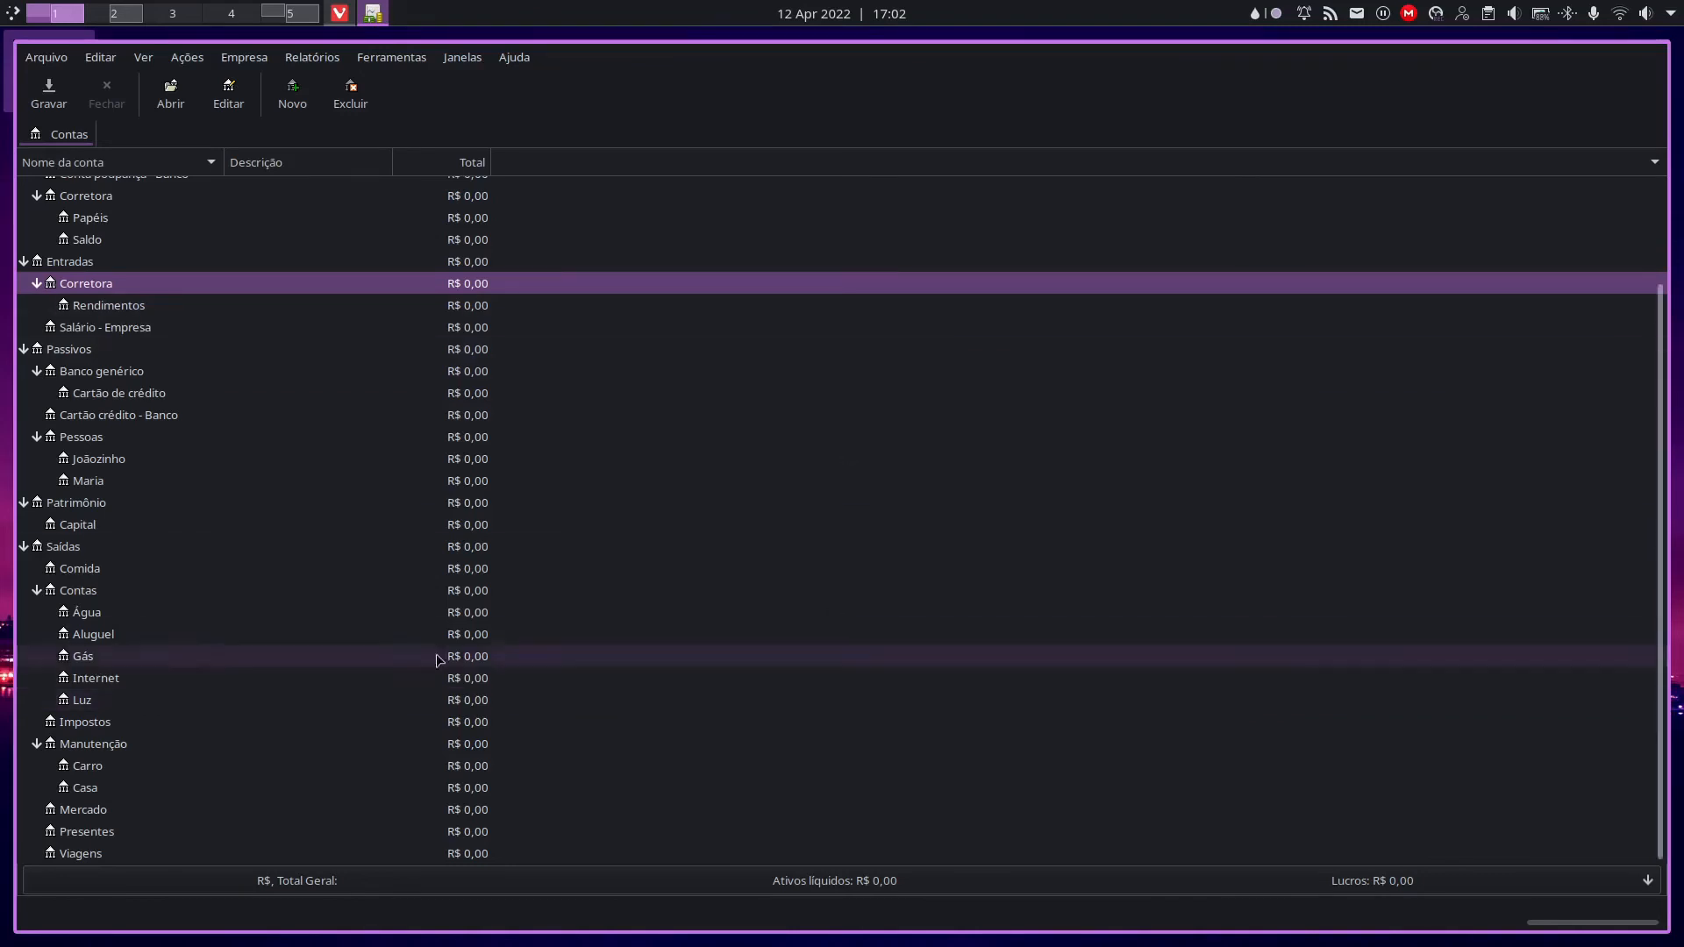
click(374, 550)
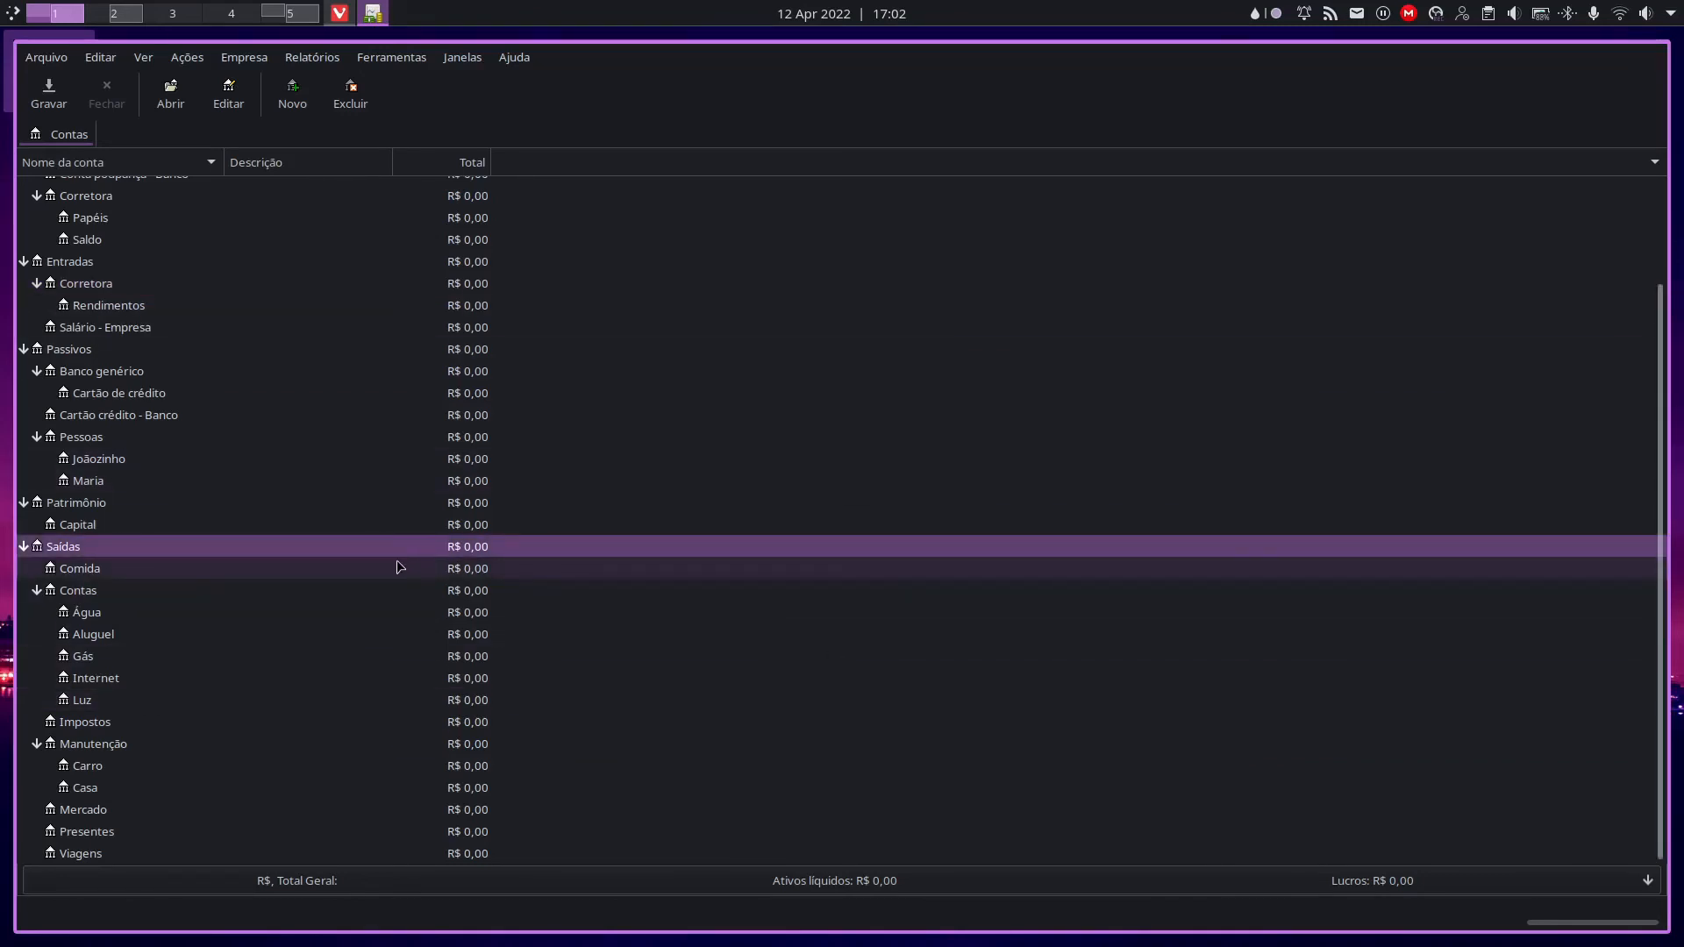
click(210, 731)
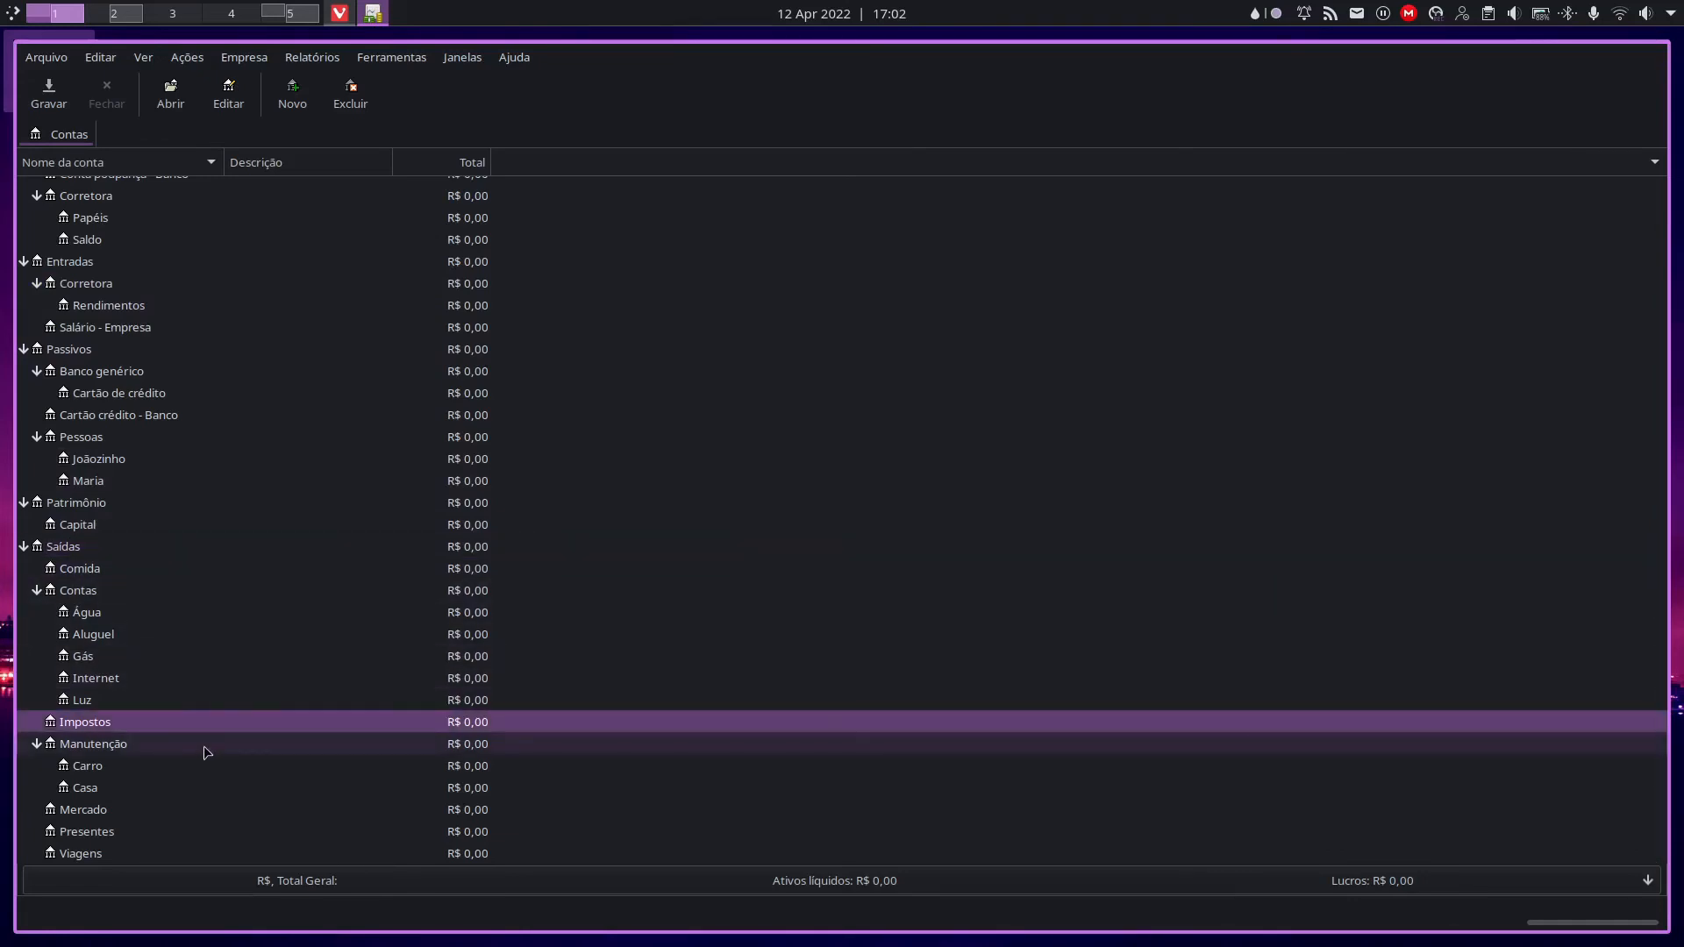
click(204, 747)
click(166, 824)
click(176, 812)
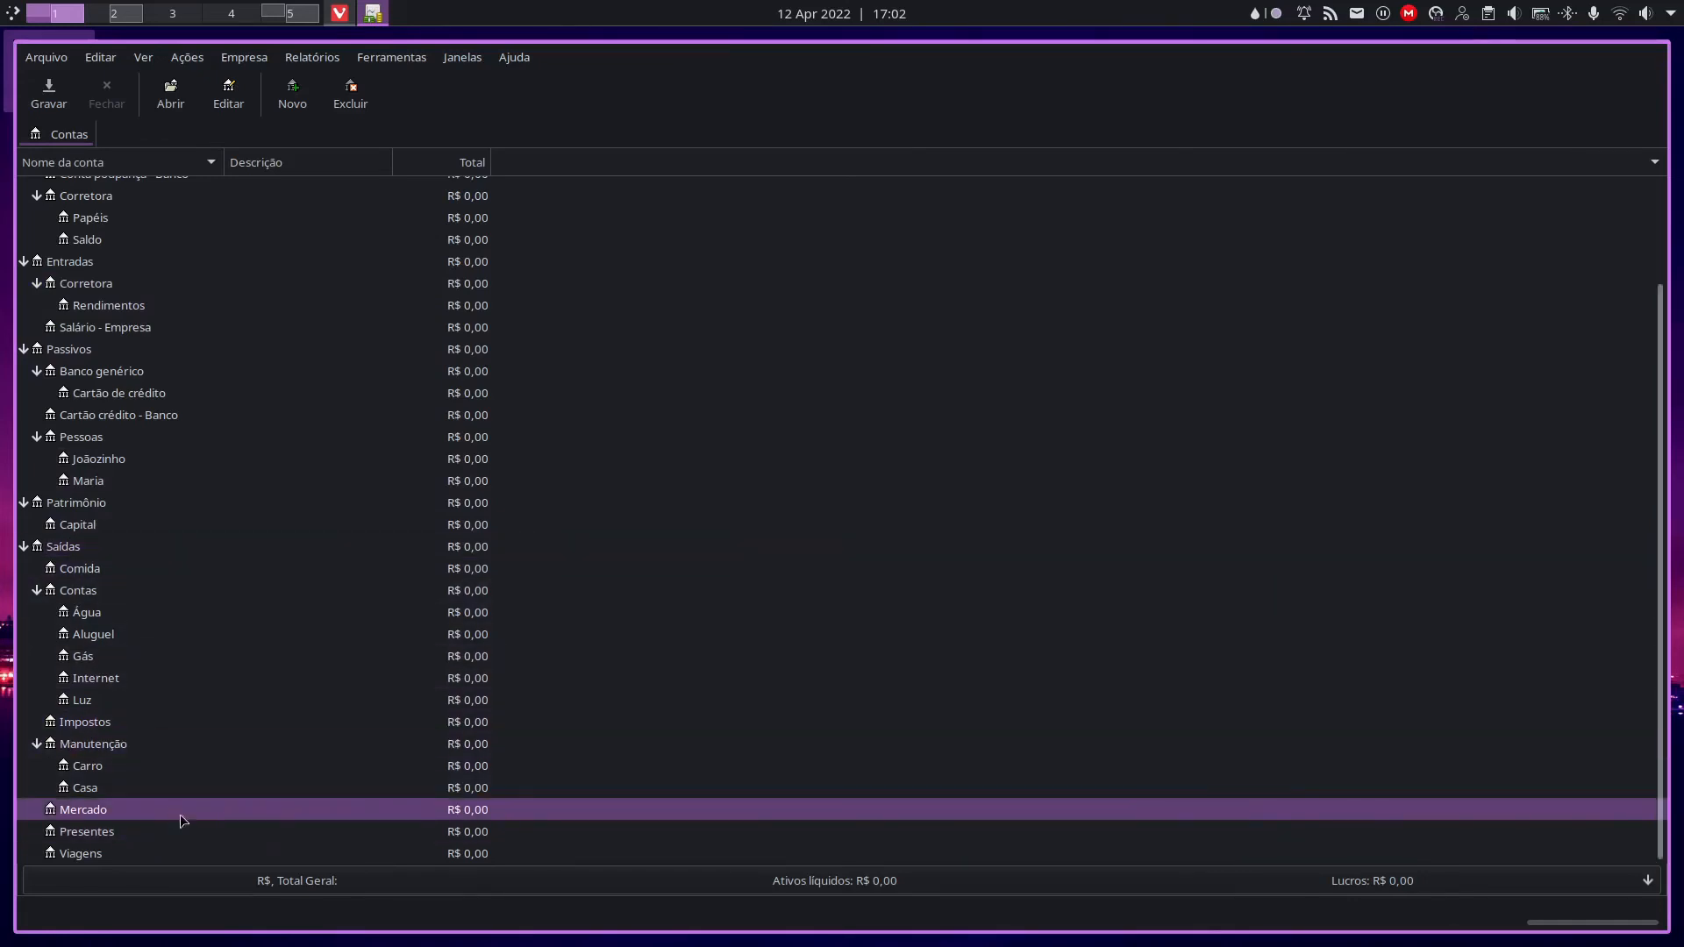
click(227, 855)
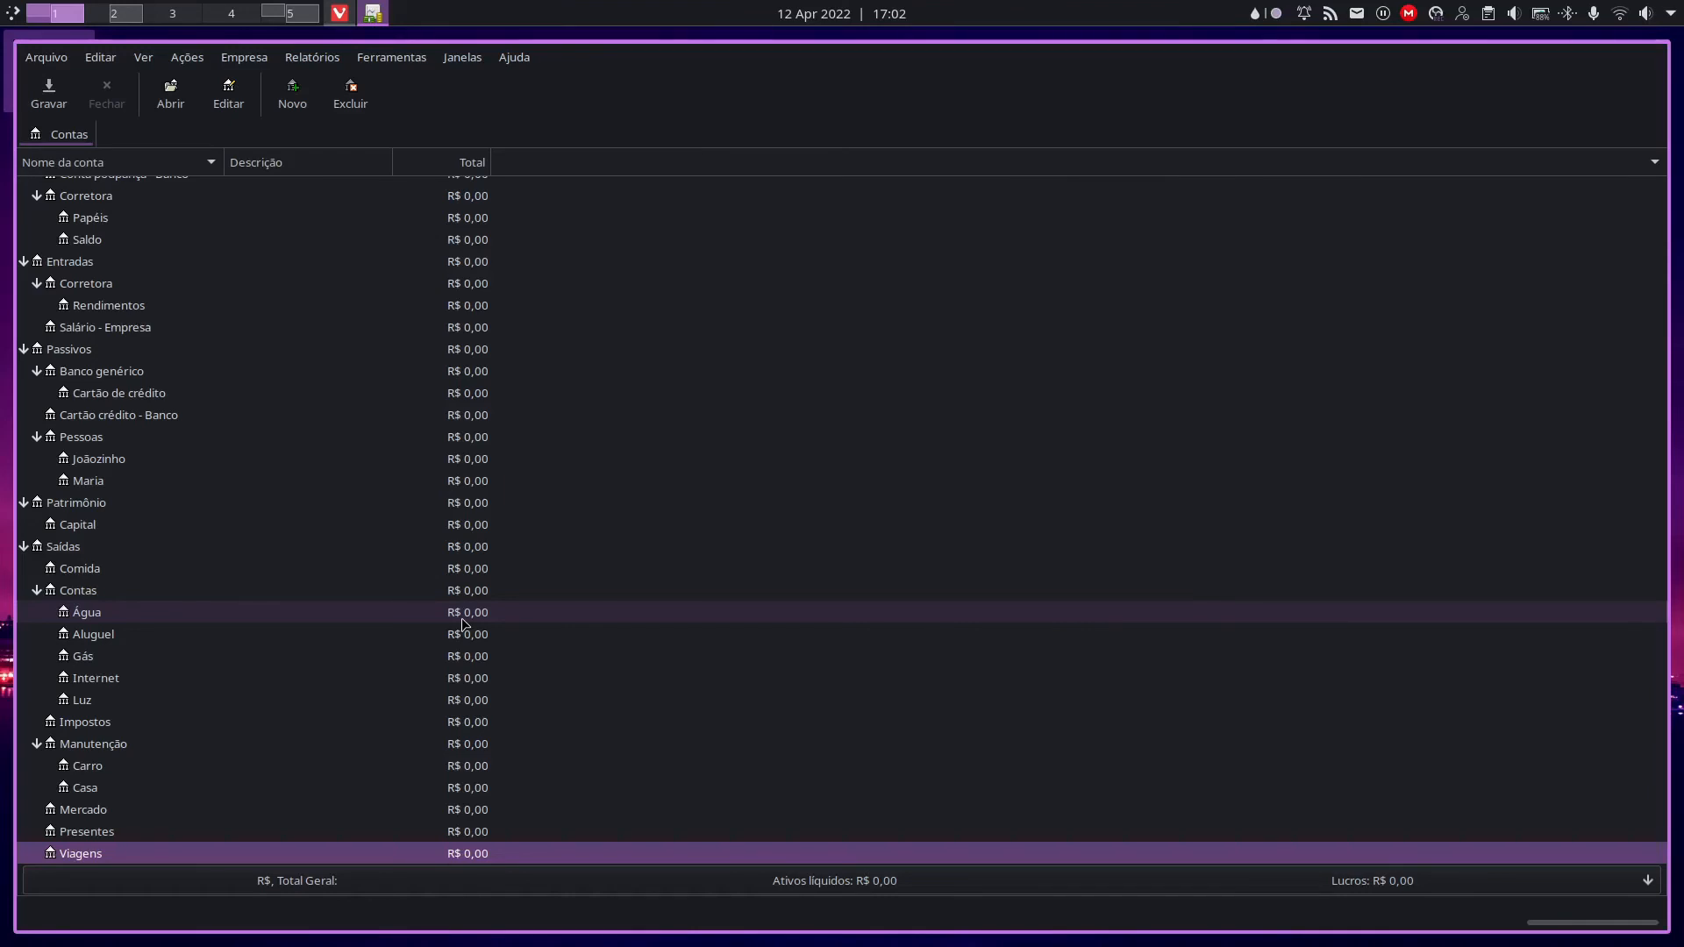
Step: Examine Manutenção with its Carro and Casa sub-accounts, and compare it with Aluguel, Luz and Impostos under Saídas
click(663, 750)
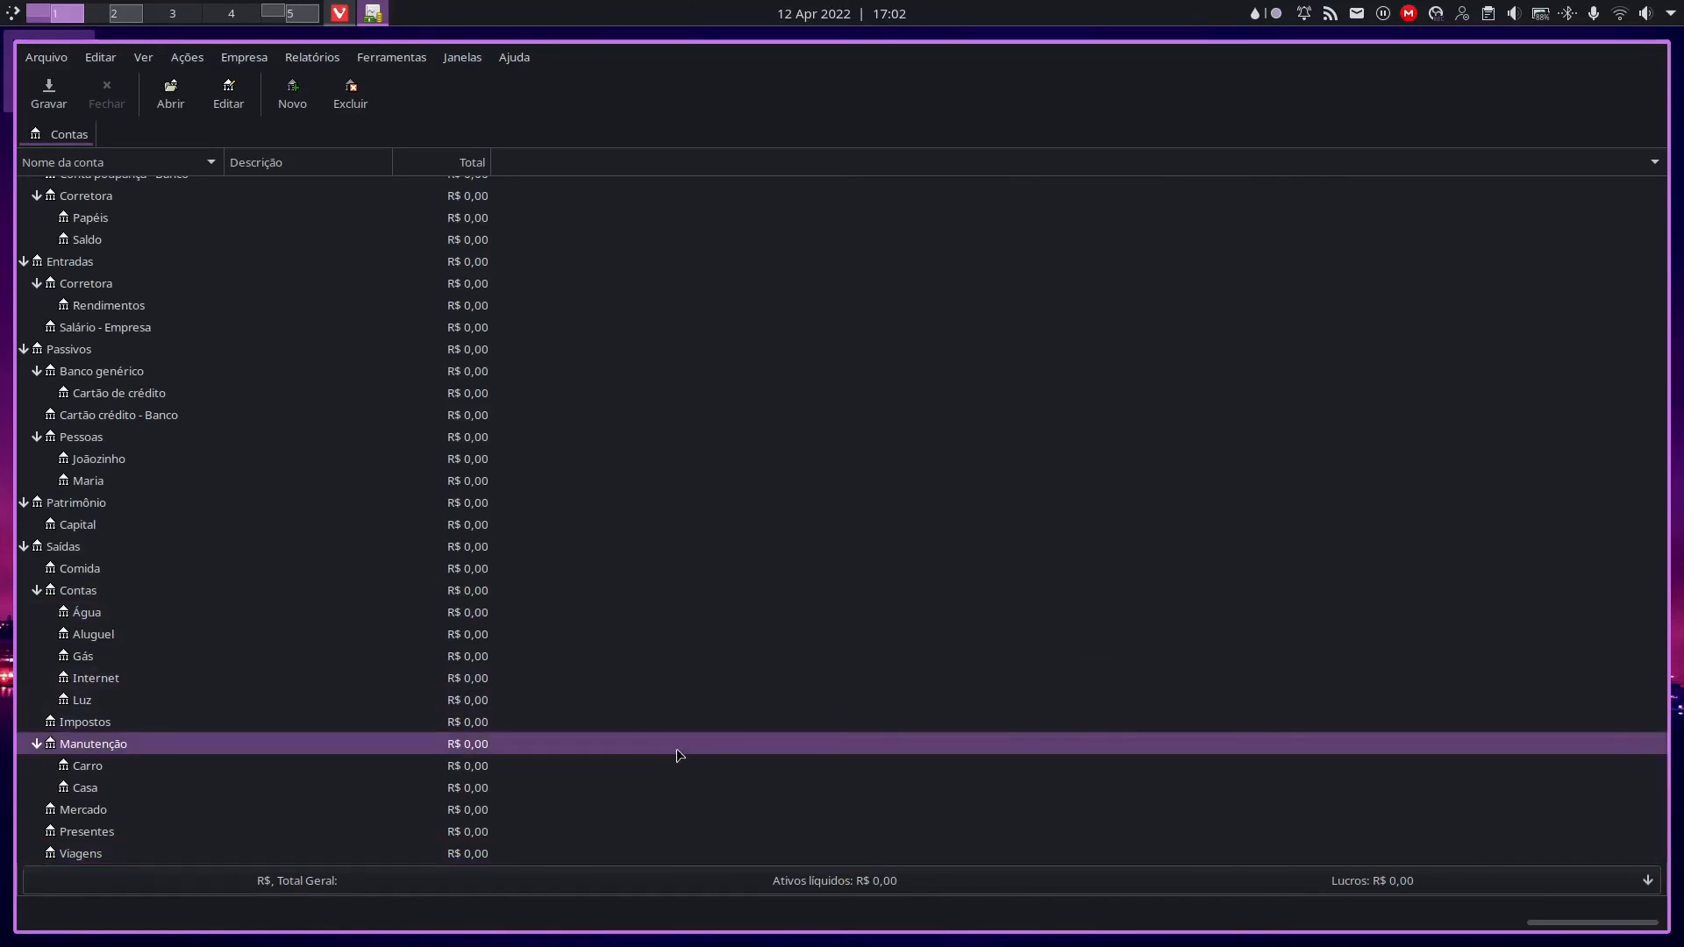
click(127, 760)
click(125, 745)
click(233, 771)
click(234, 783)
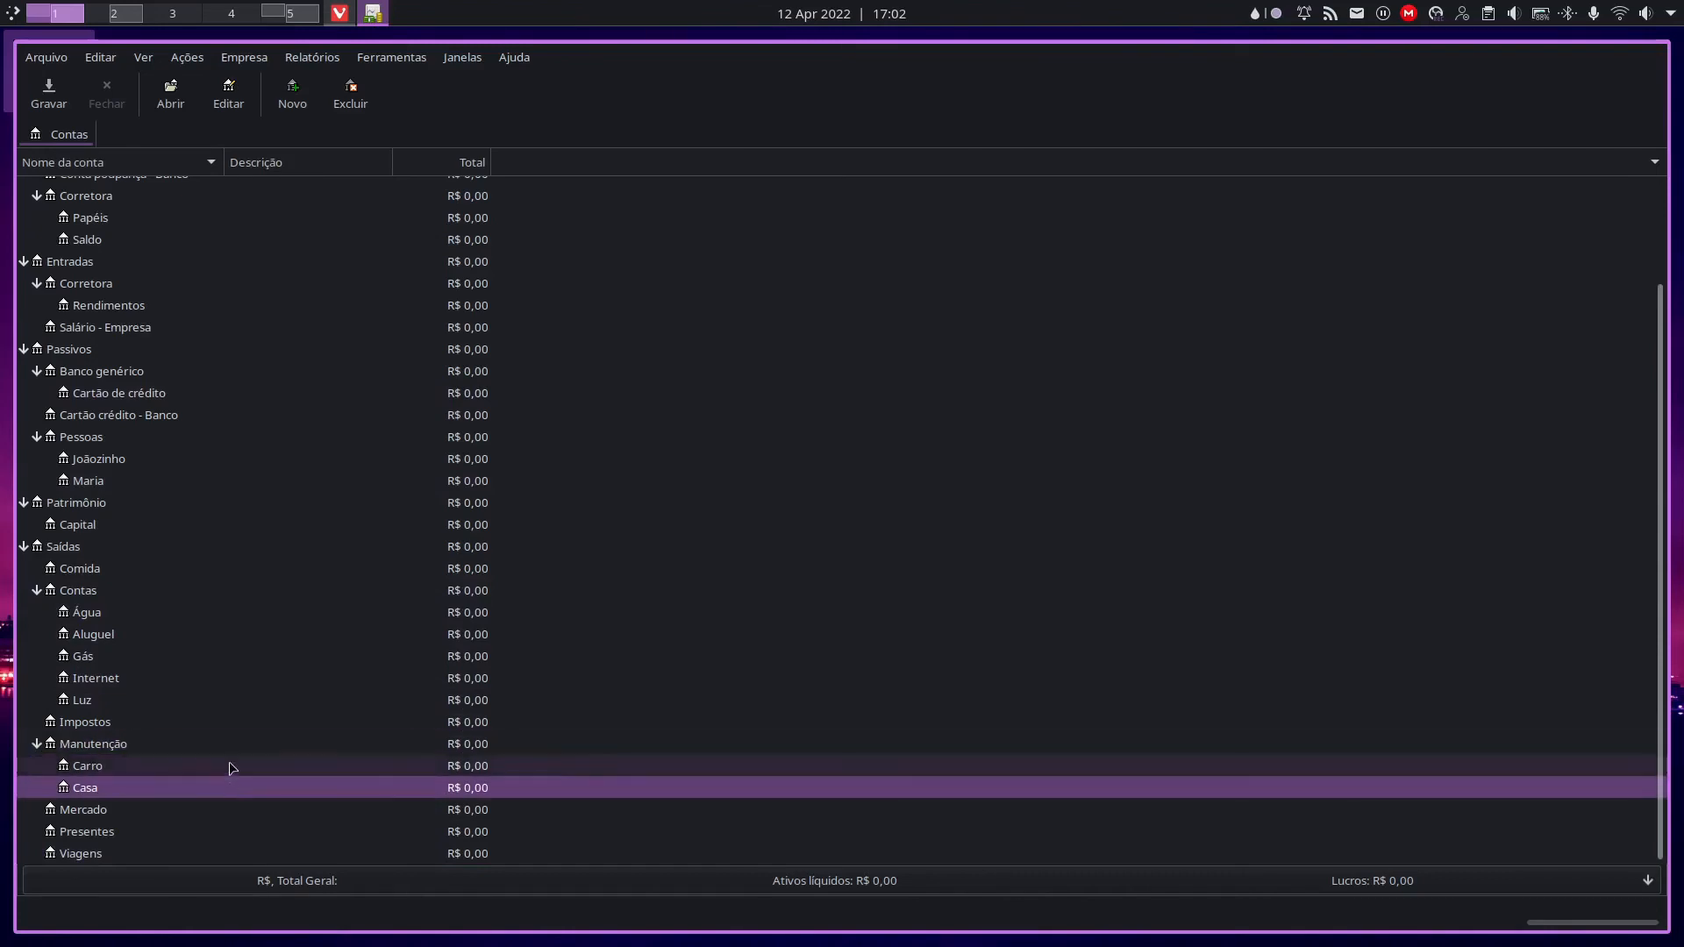
click(228, 761)
click(233, 784)
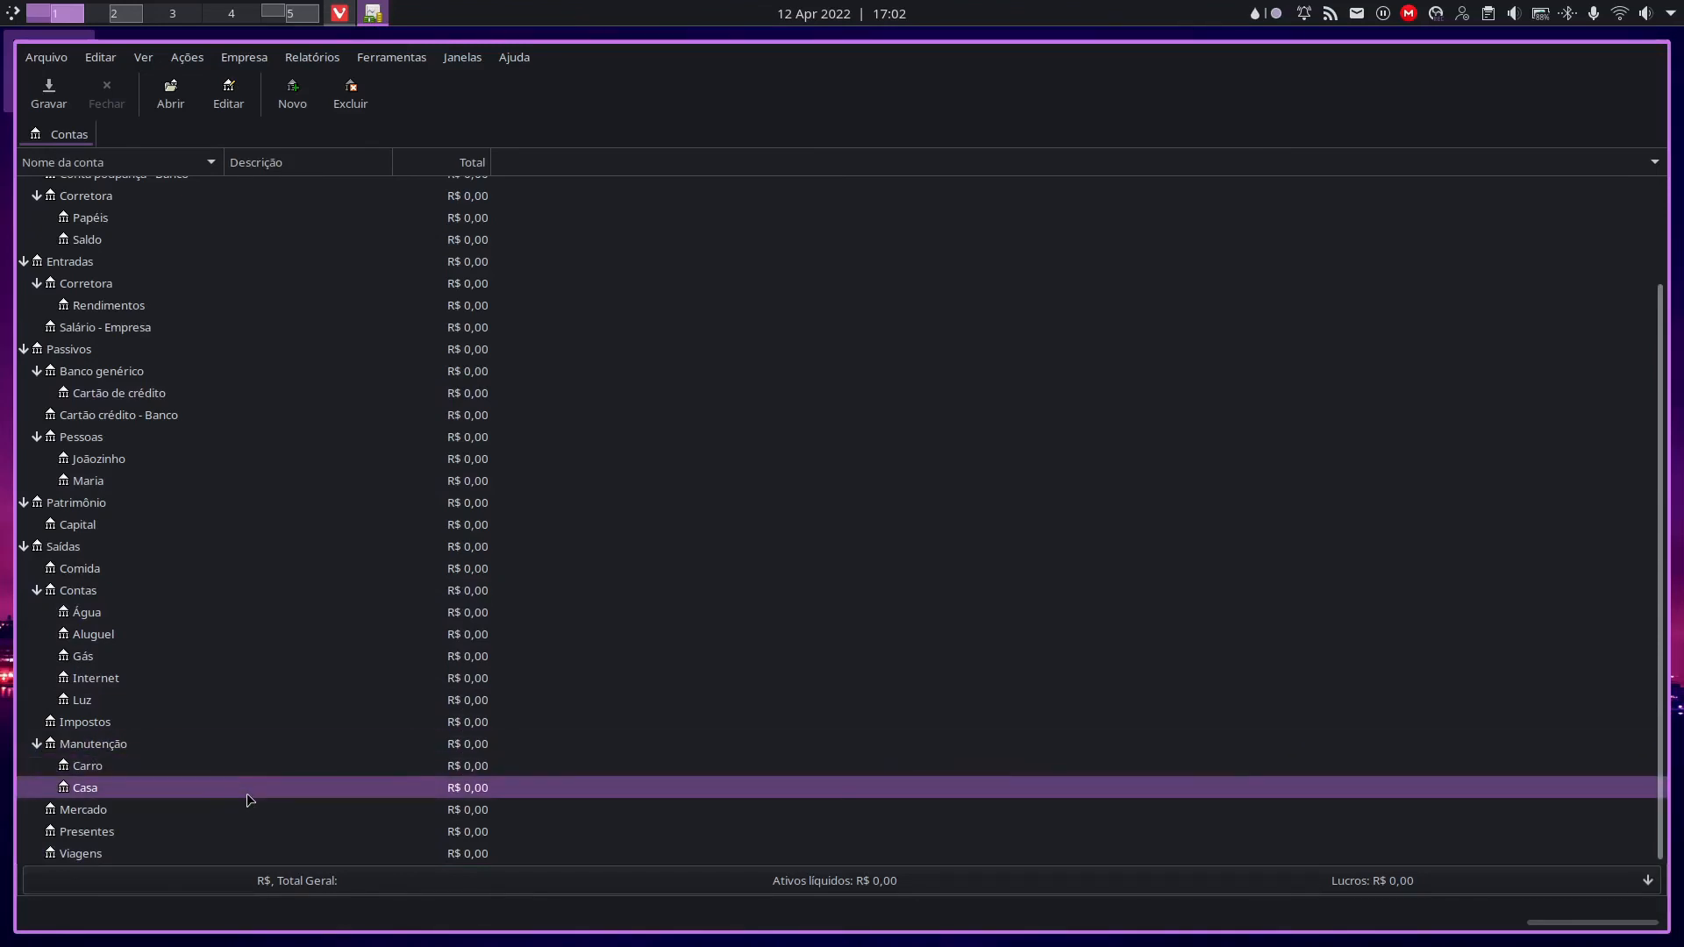
click(179, 638)
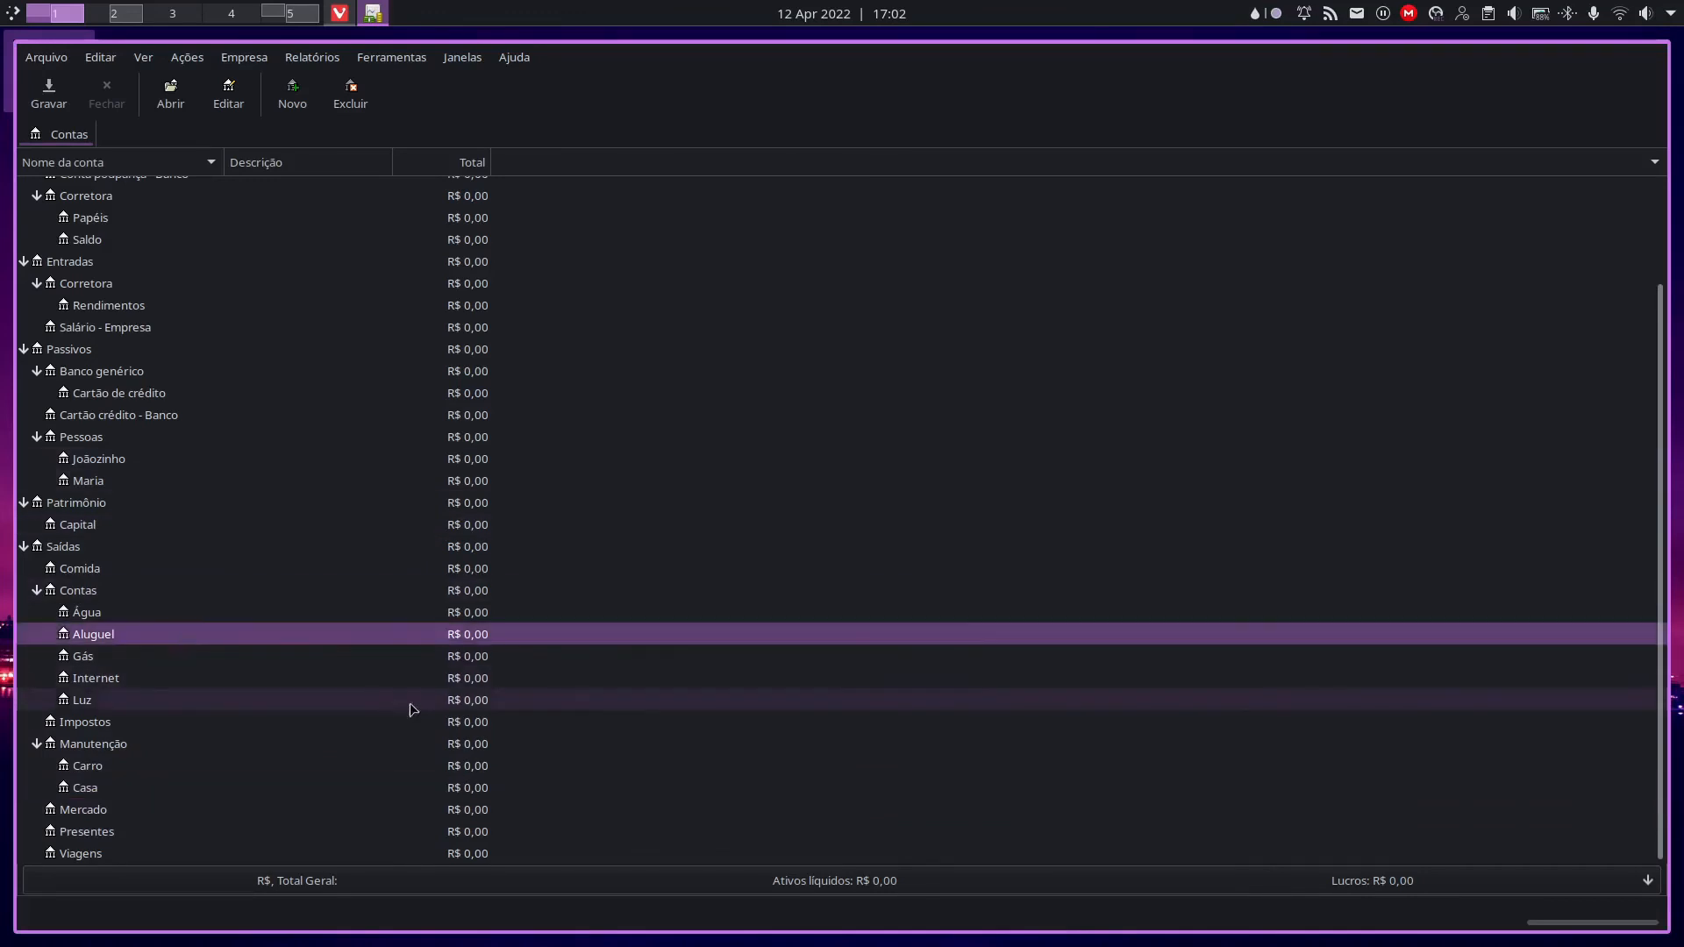
click(125, 720)
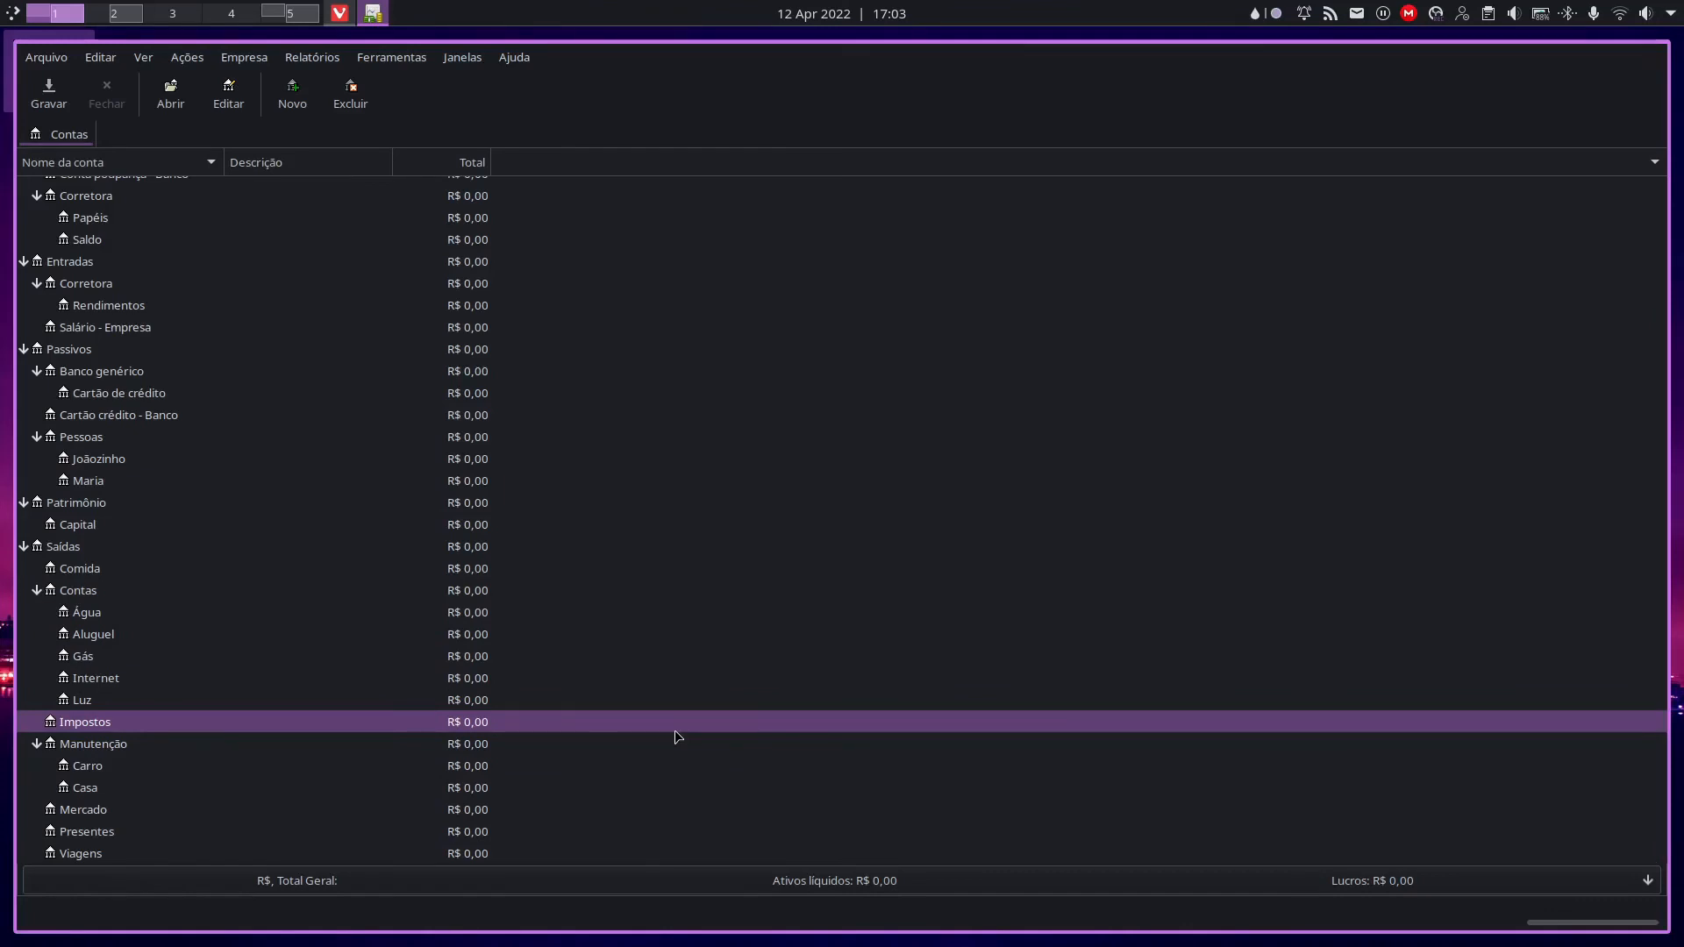
click(138, 701)
click(144, 724)
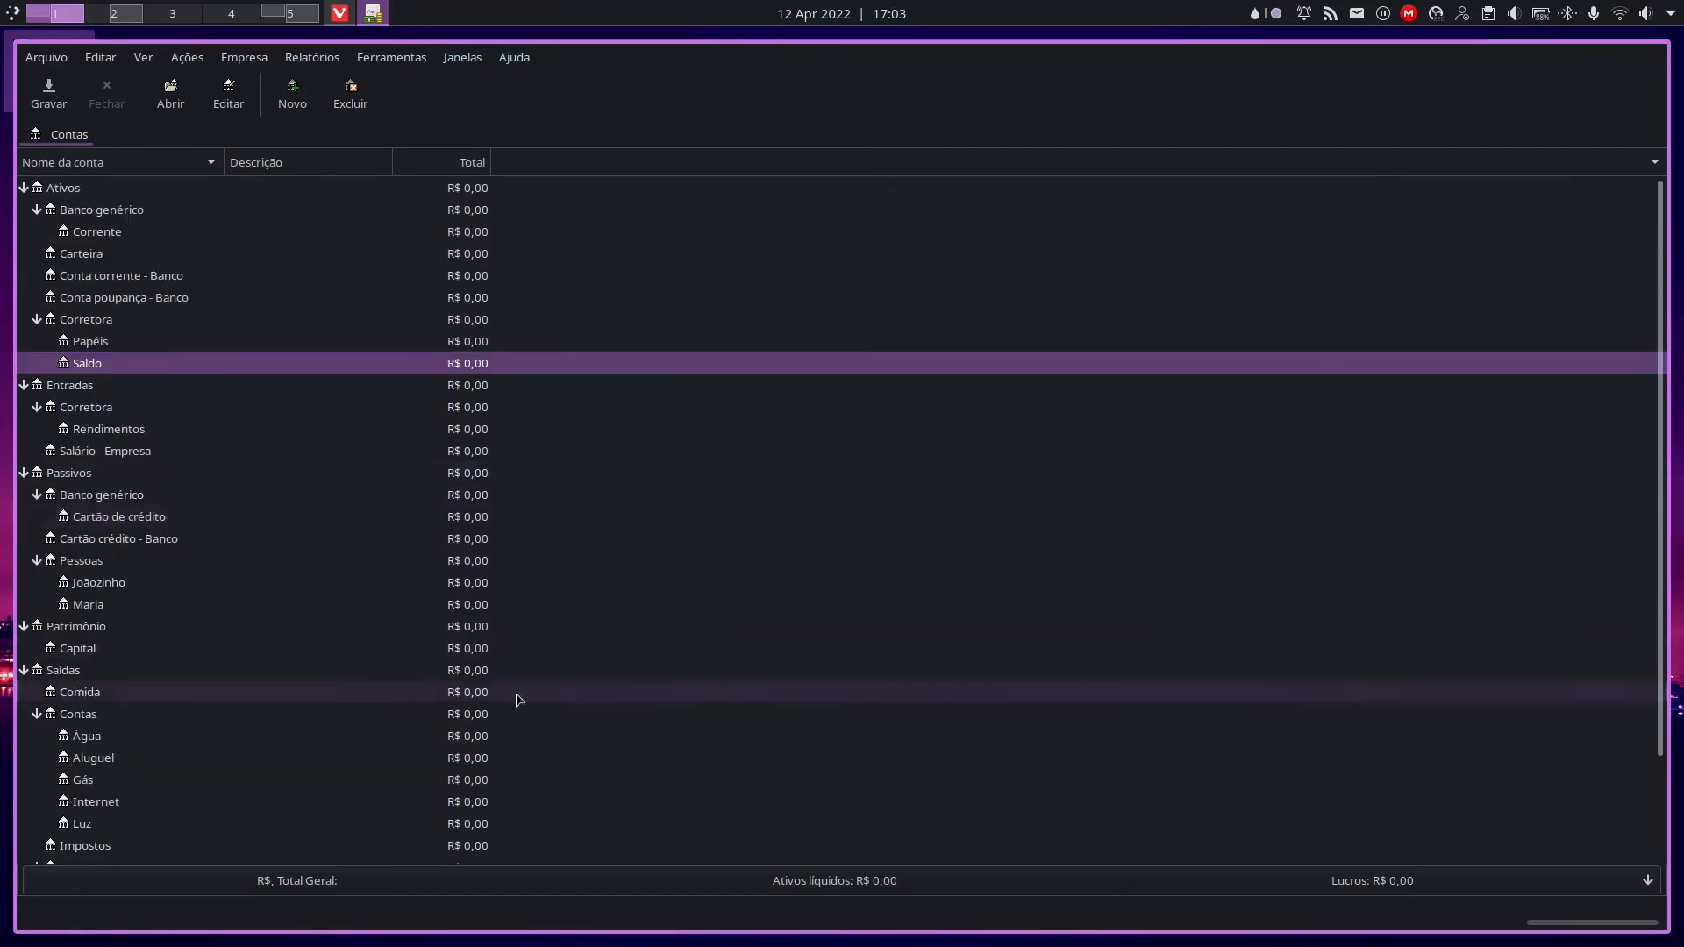
Step: Check the register of the first personal account under Passivos > Pessoas, close it, and save the book
click(403, 474)
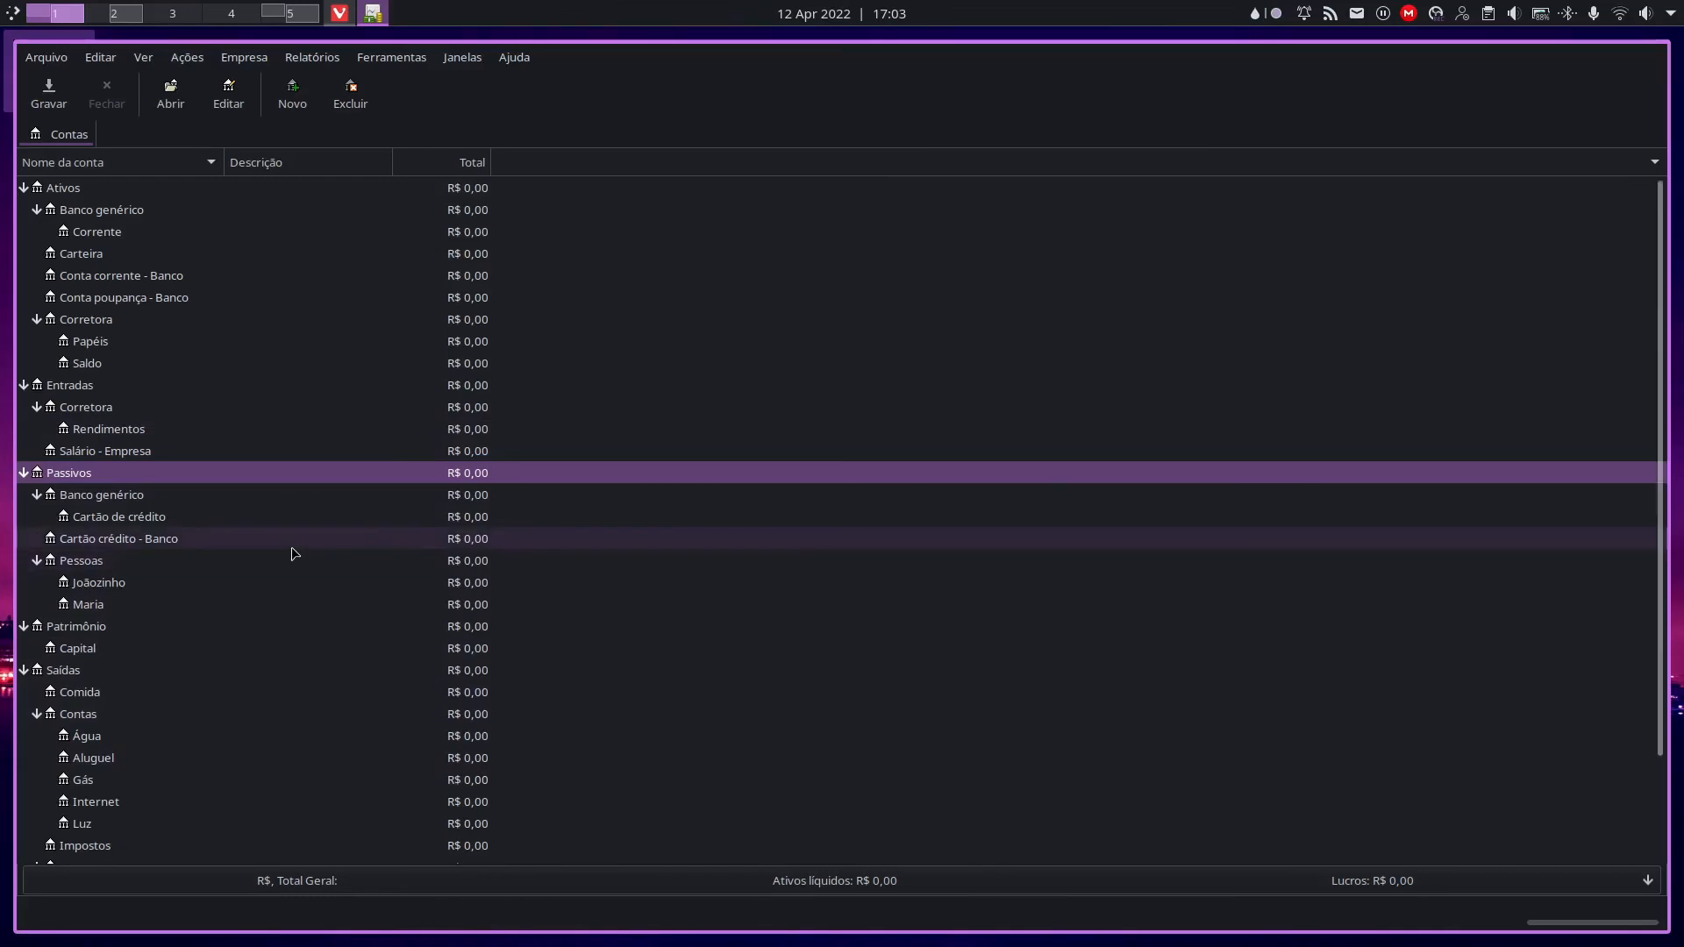
click(141, 559)
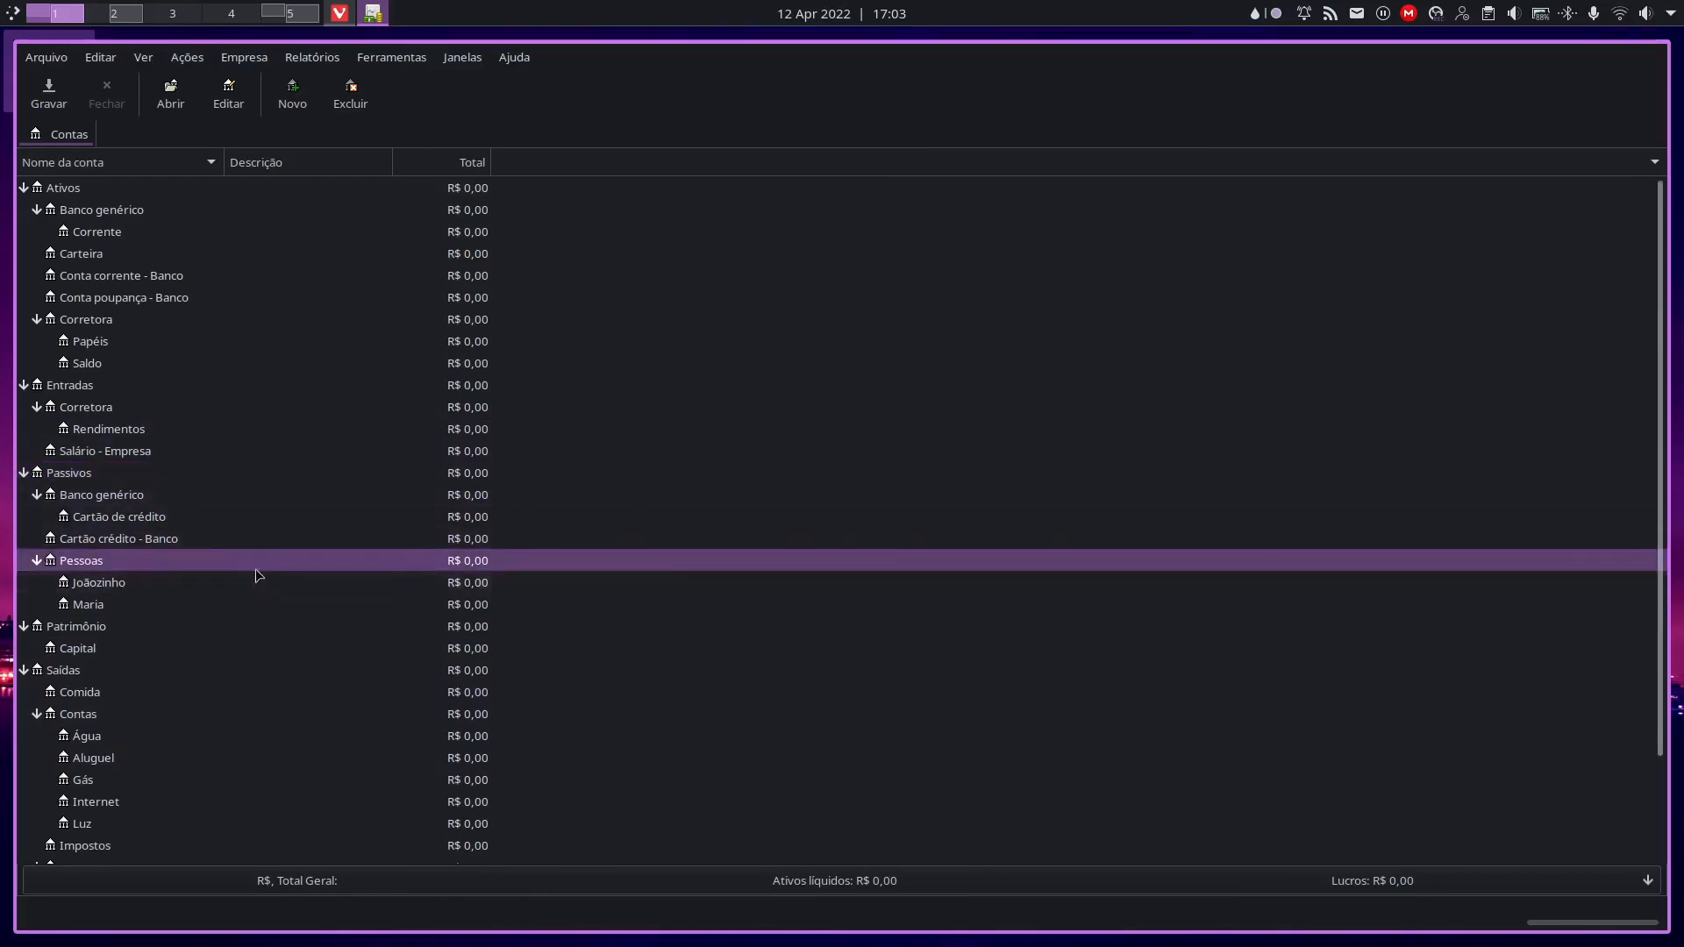
double_click(128, 584)
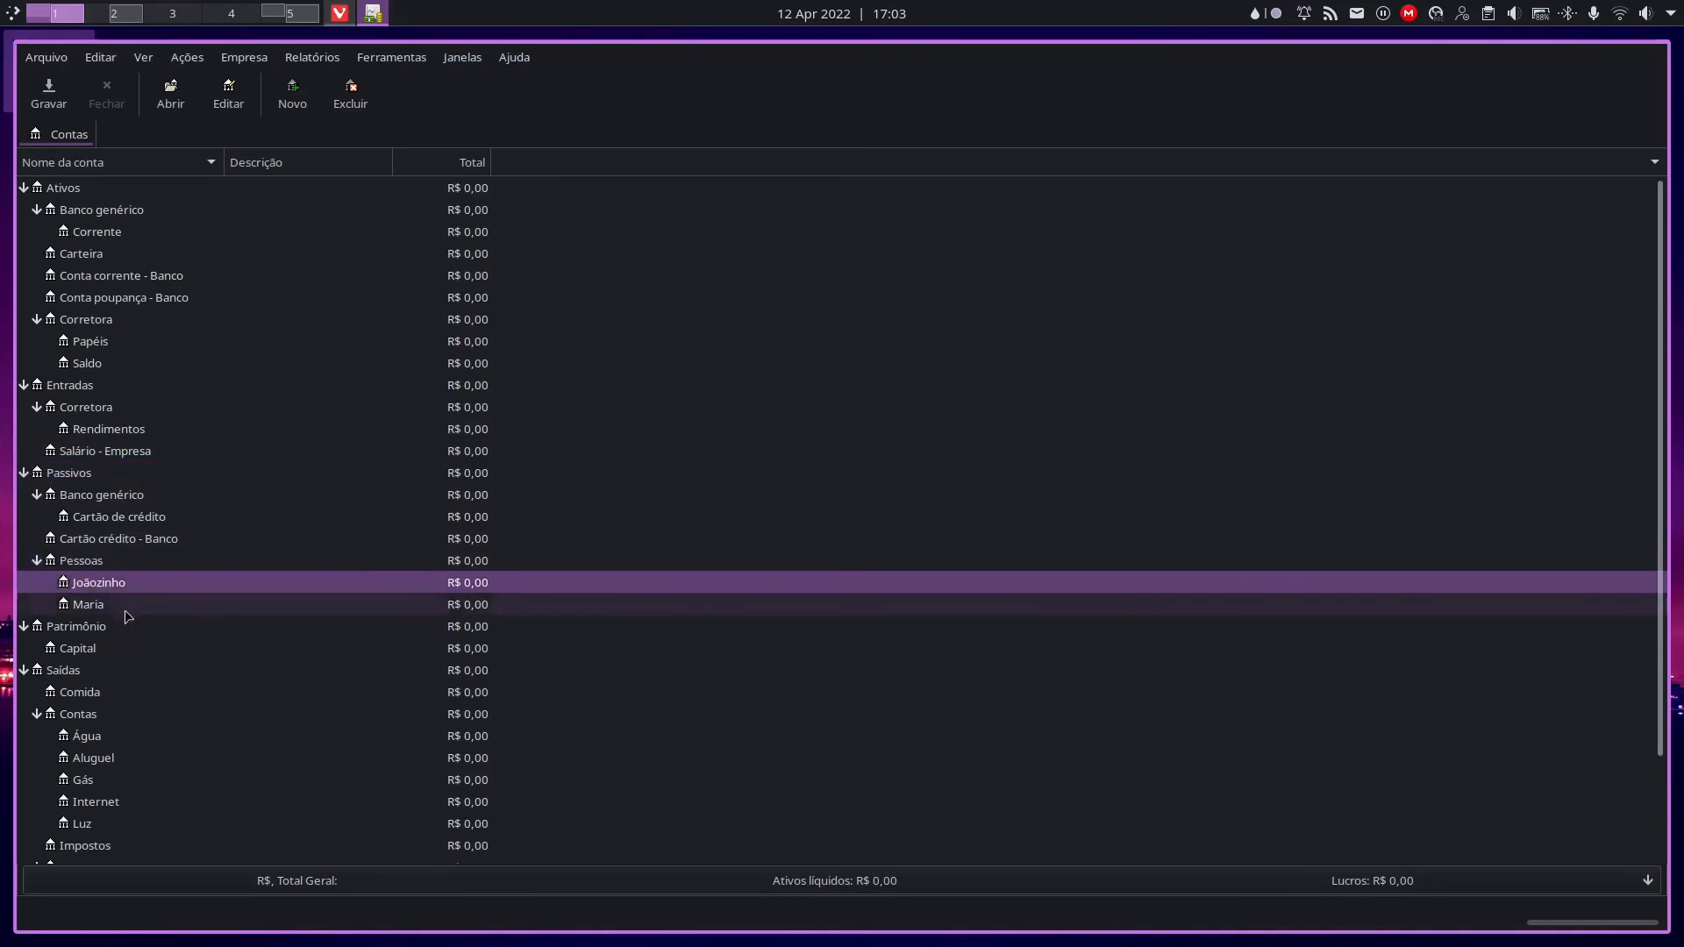
click(207, 136)
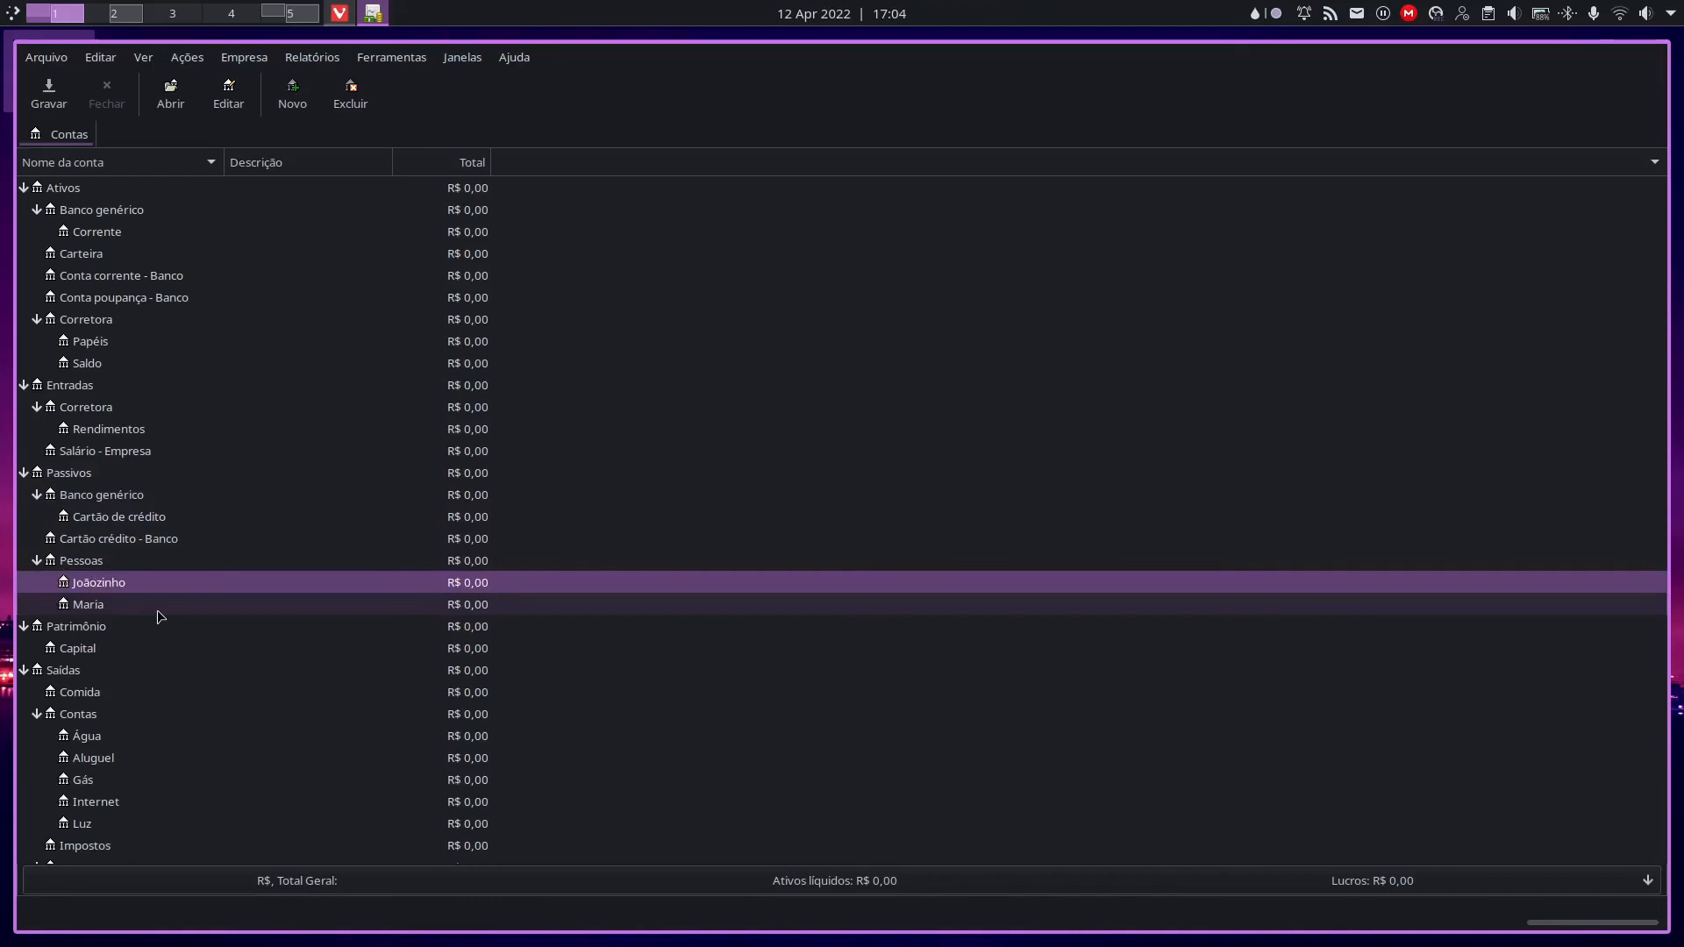
key(ctrl+s)
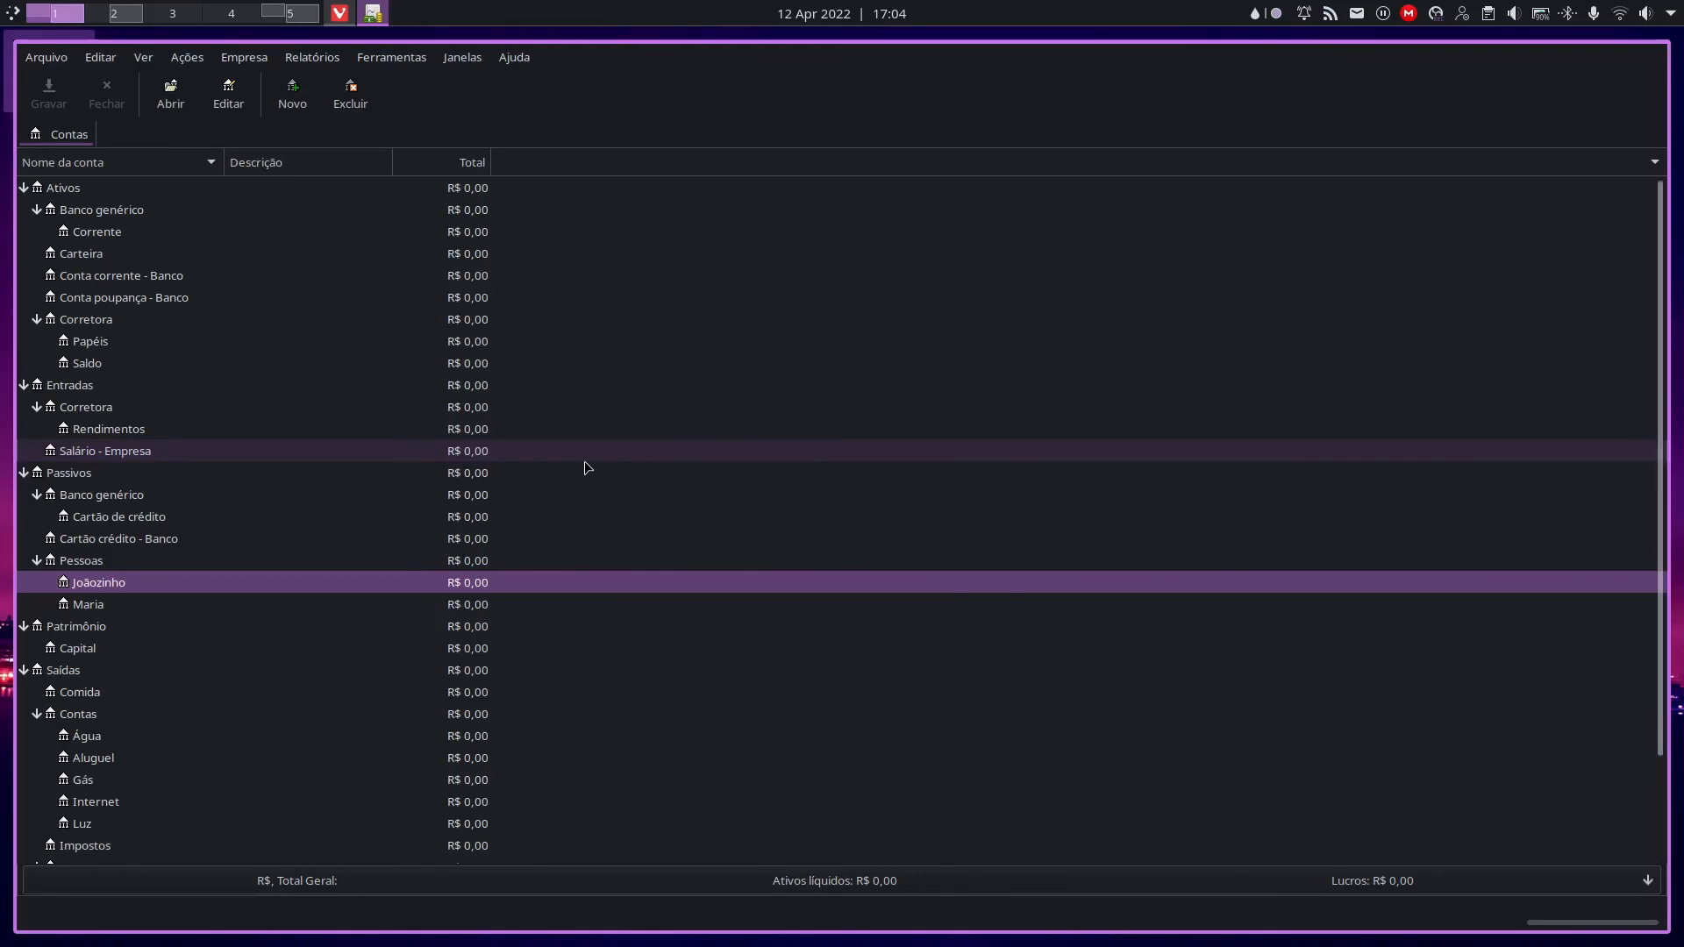
Step: Review the complete account hierarchy from Ativos through Saídas, including Conta corrente - Banco, and return to Ativos
click(126, 194)
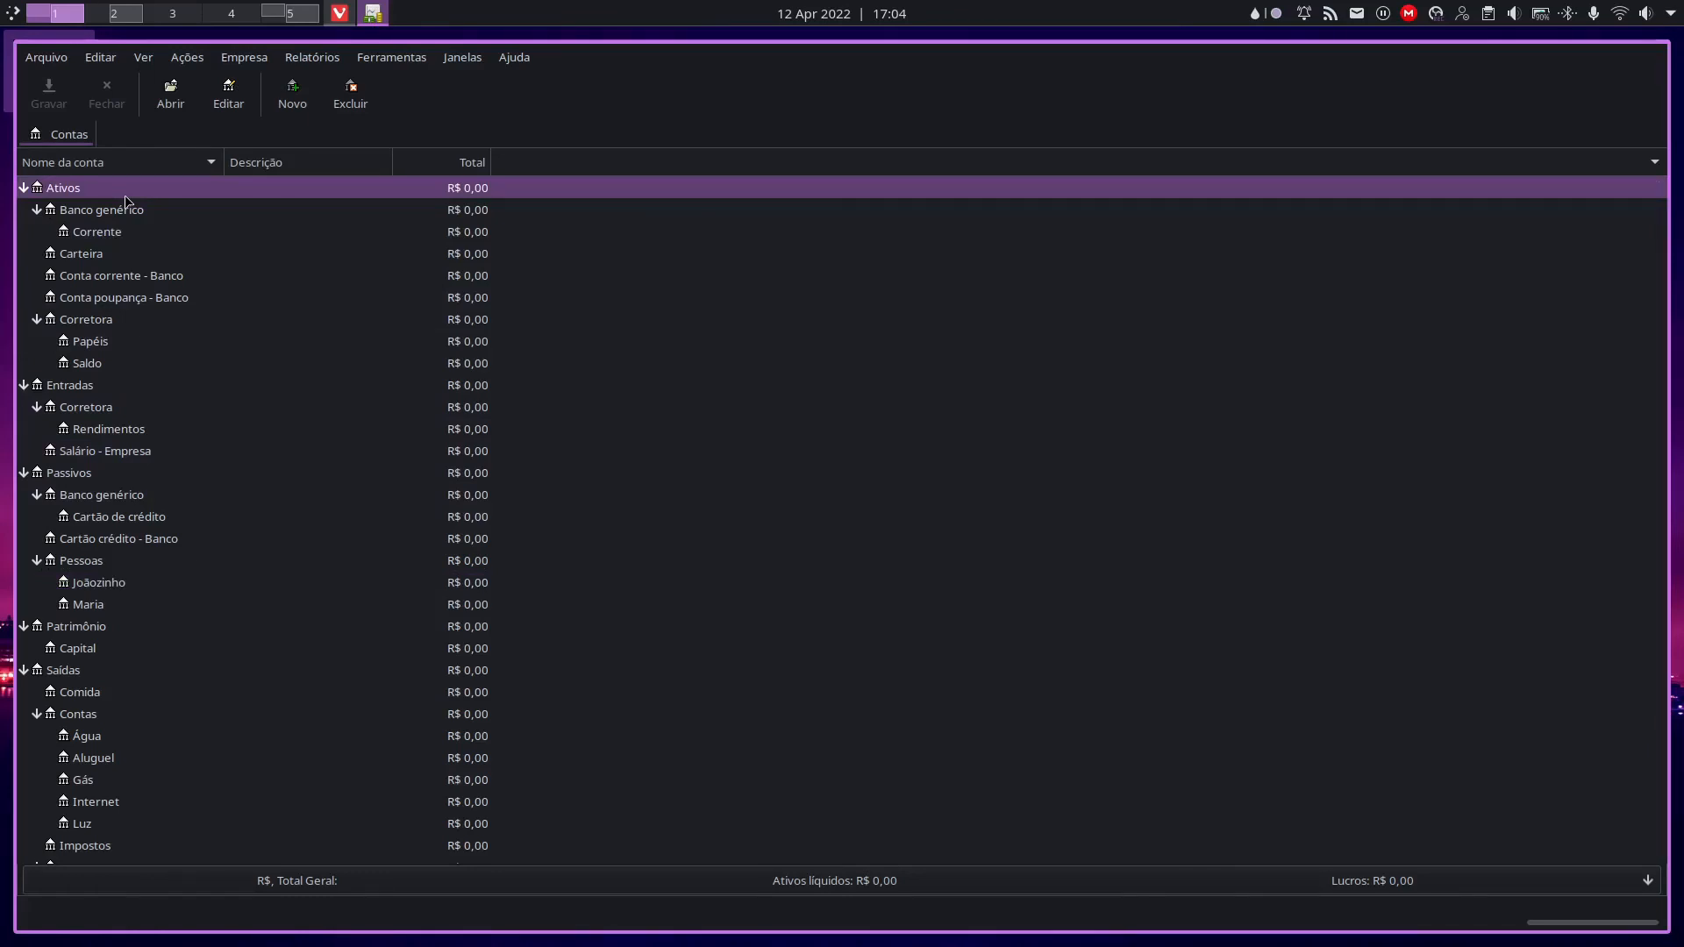
click(114, 275)
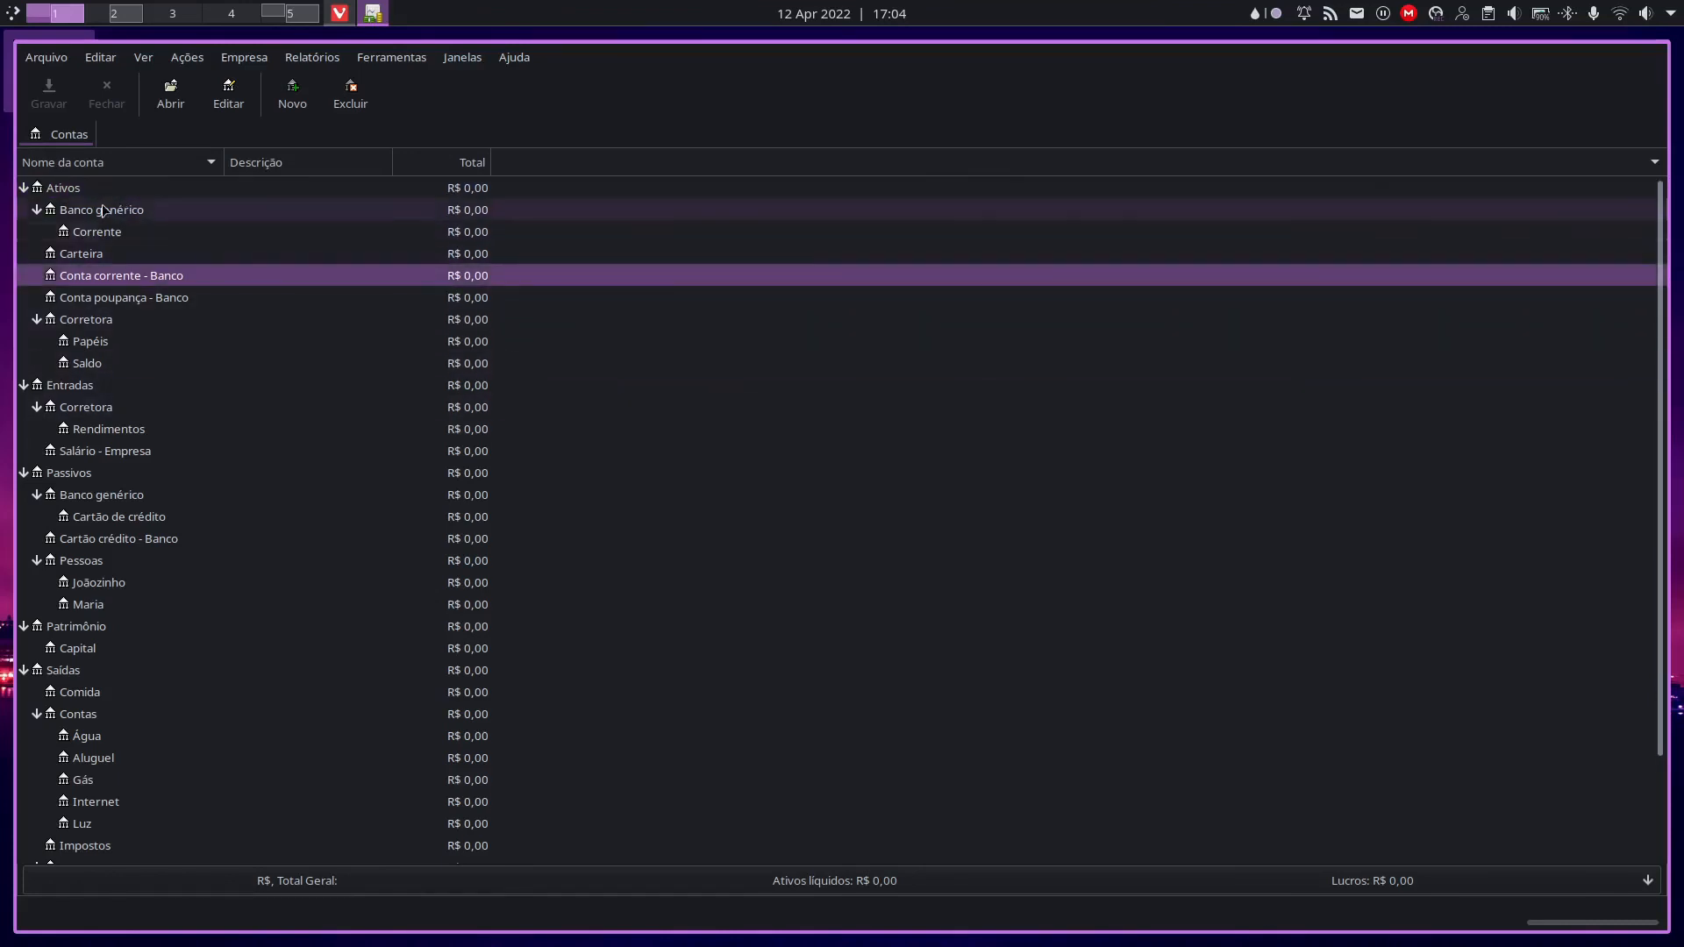
click(99, 194)
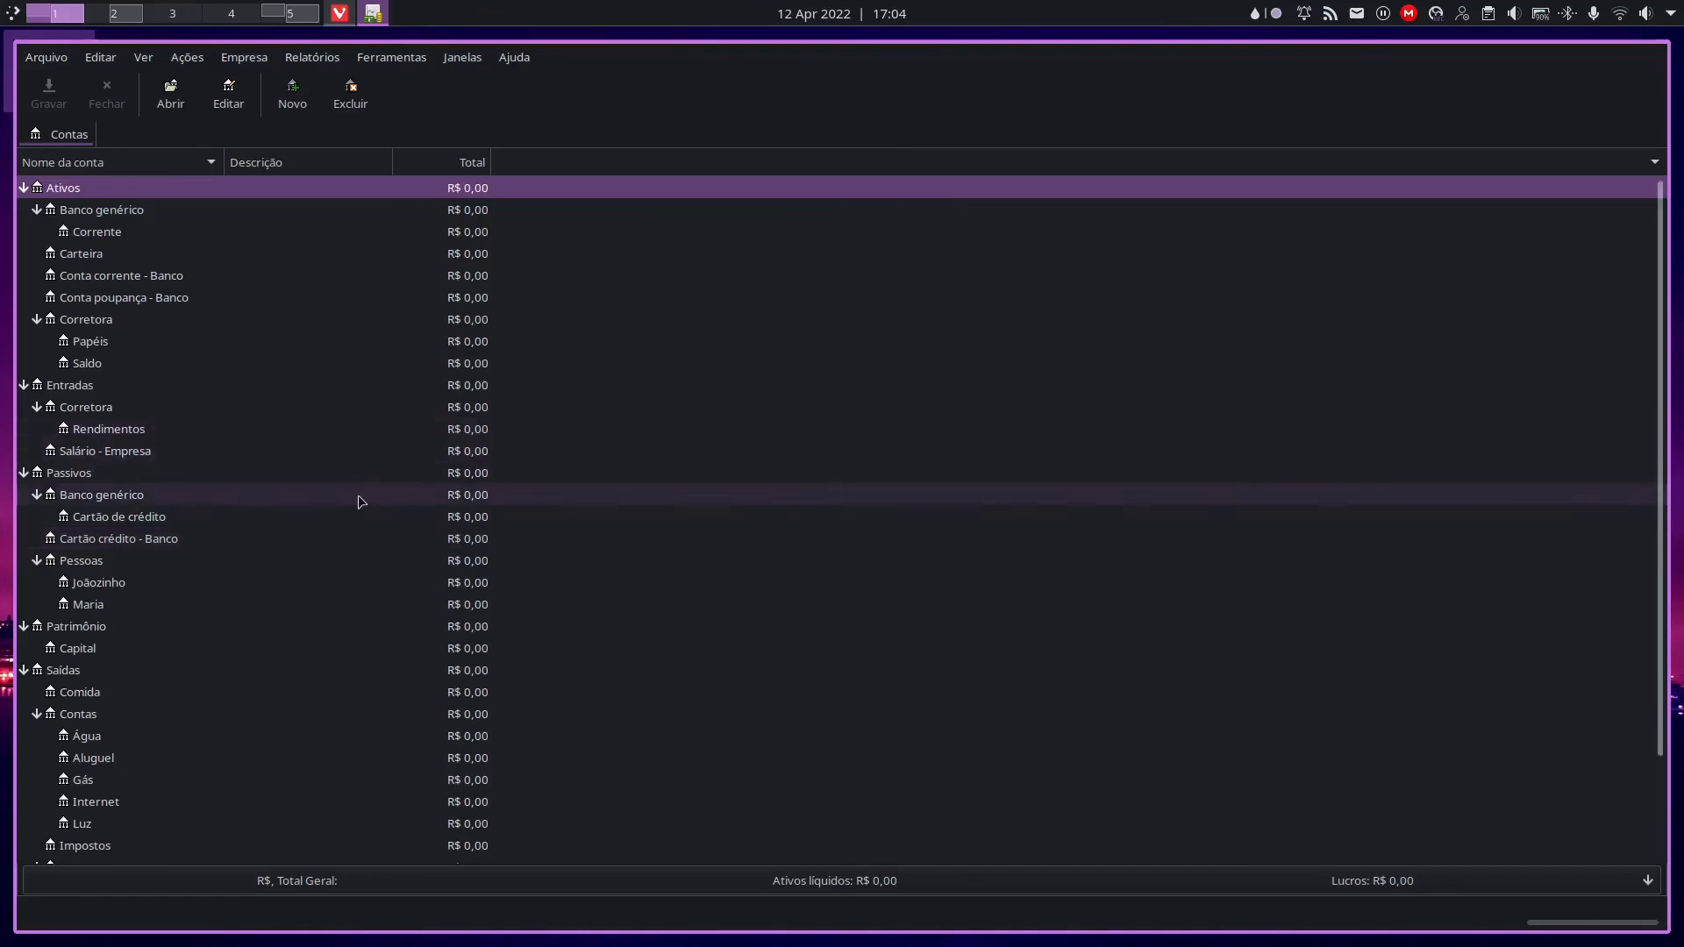
scroll(360, 507, down, 3)
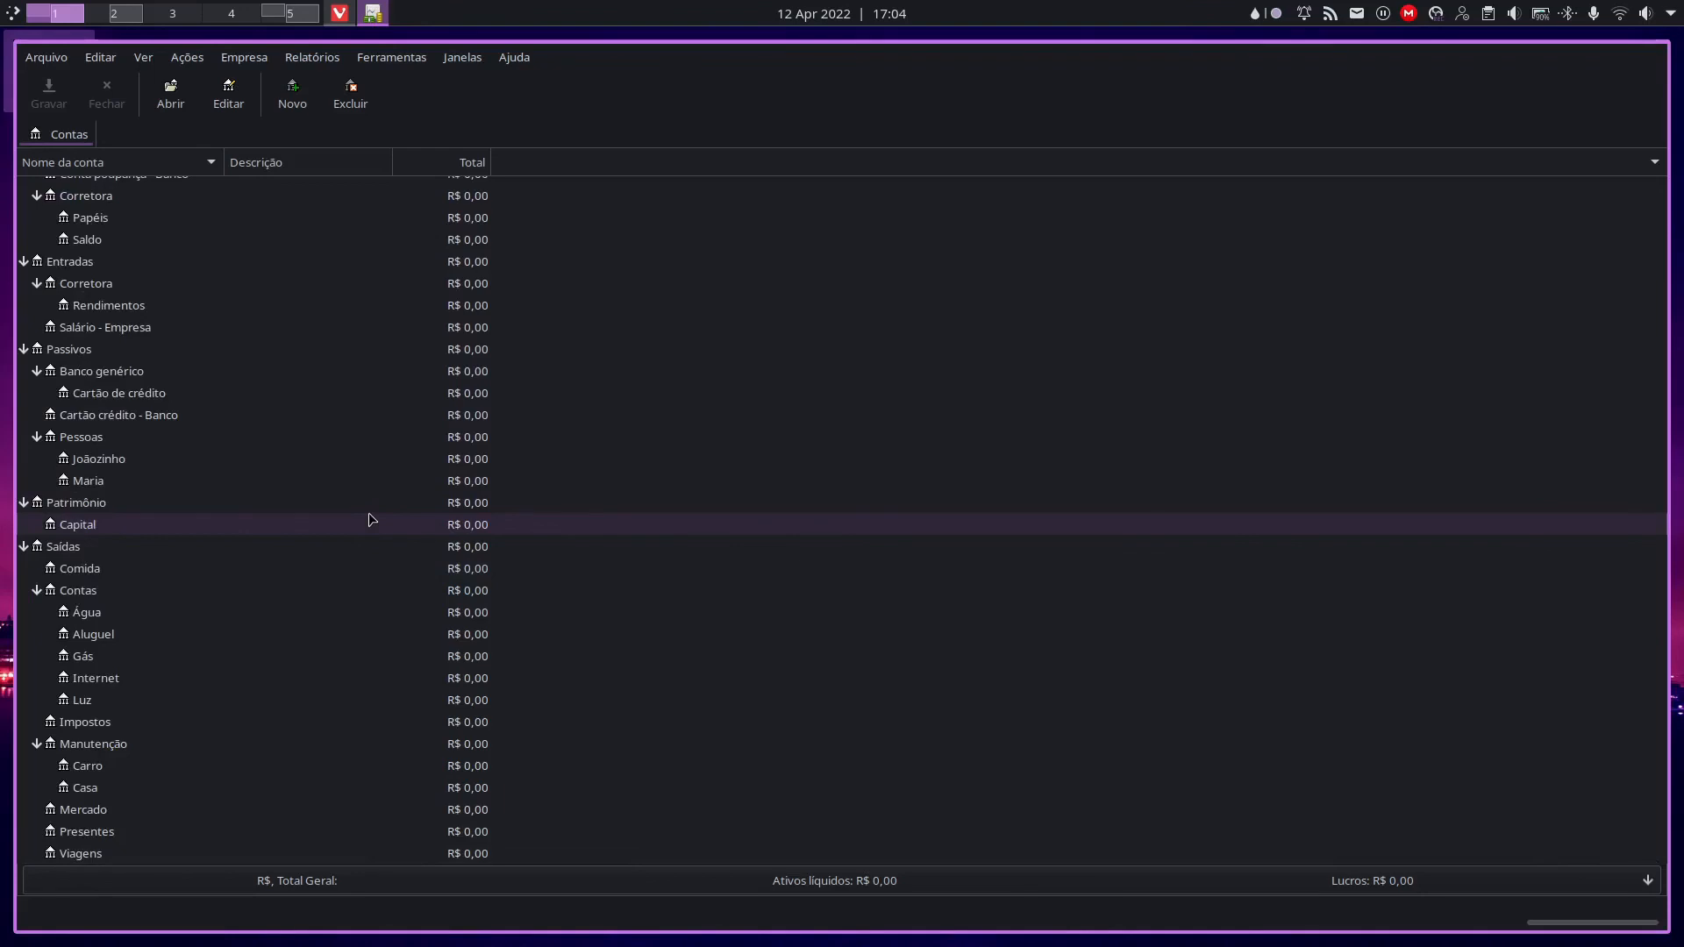
scroll(517, 526, up, 3)
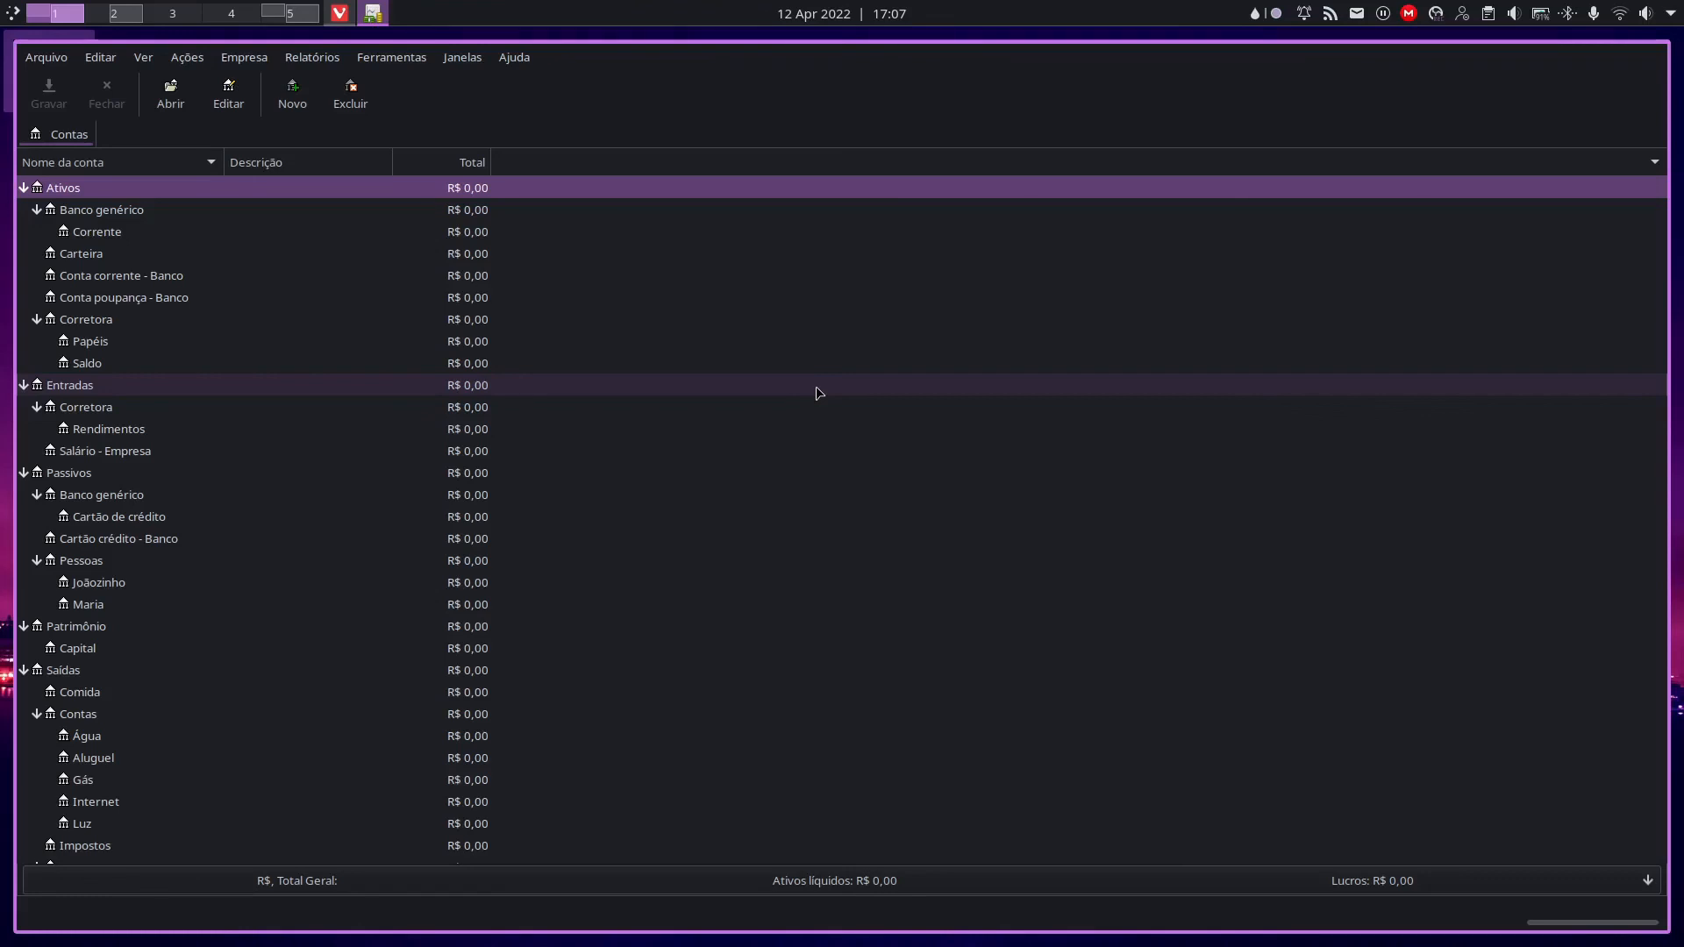
scroll(610, 496, down, 3)
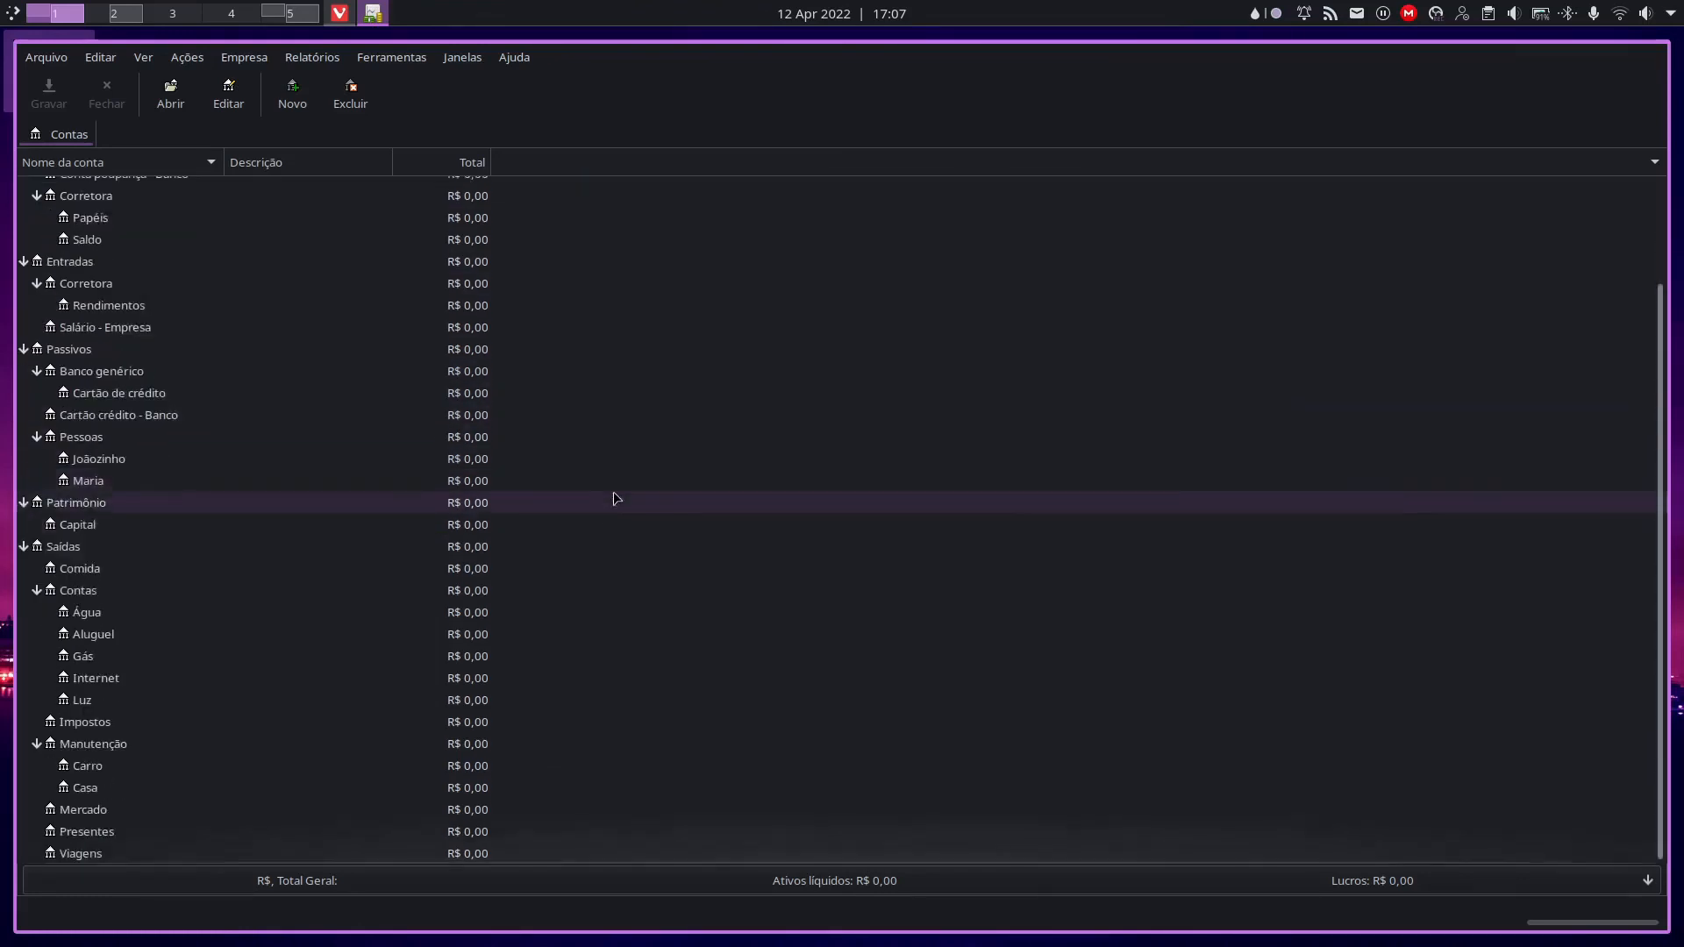
key(Home)
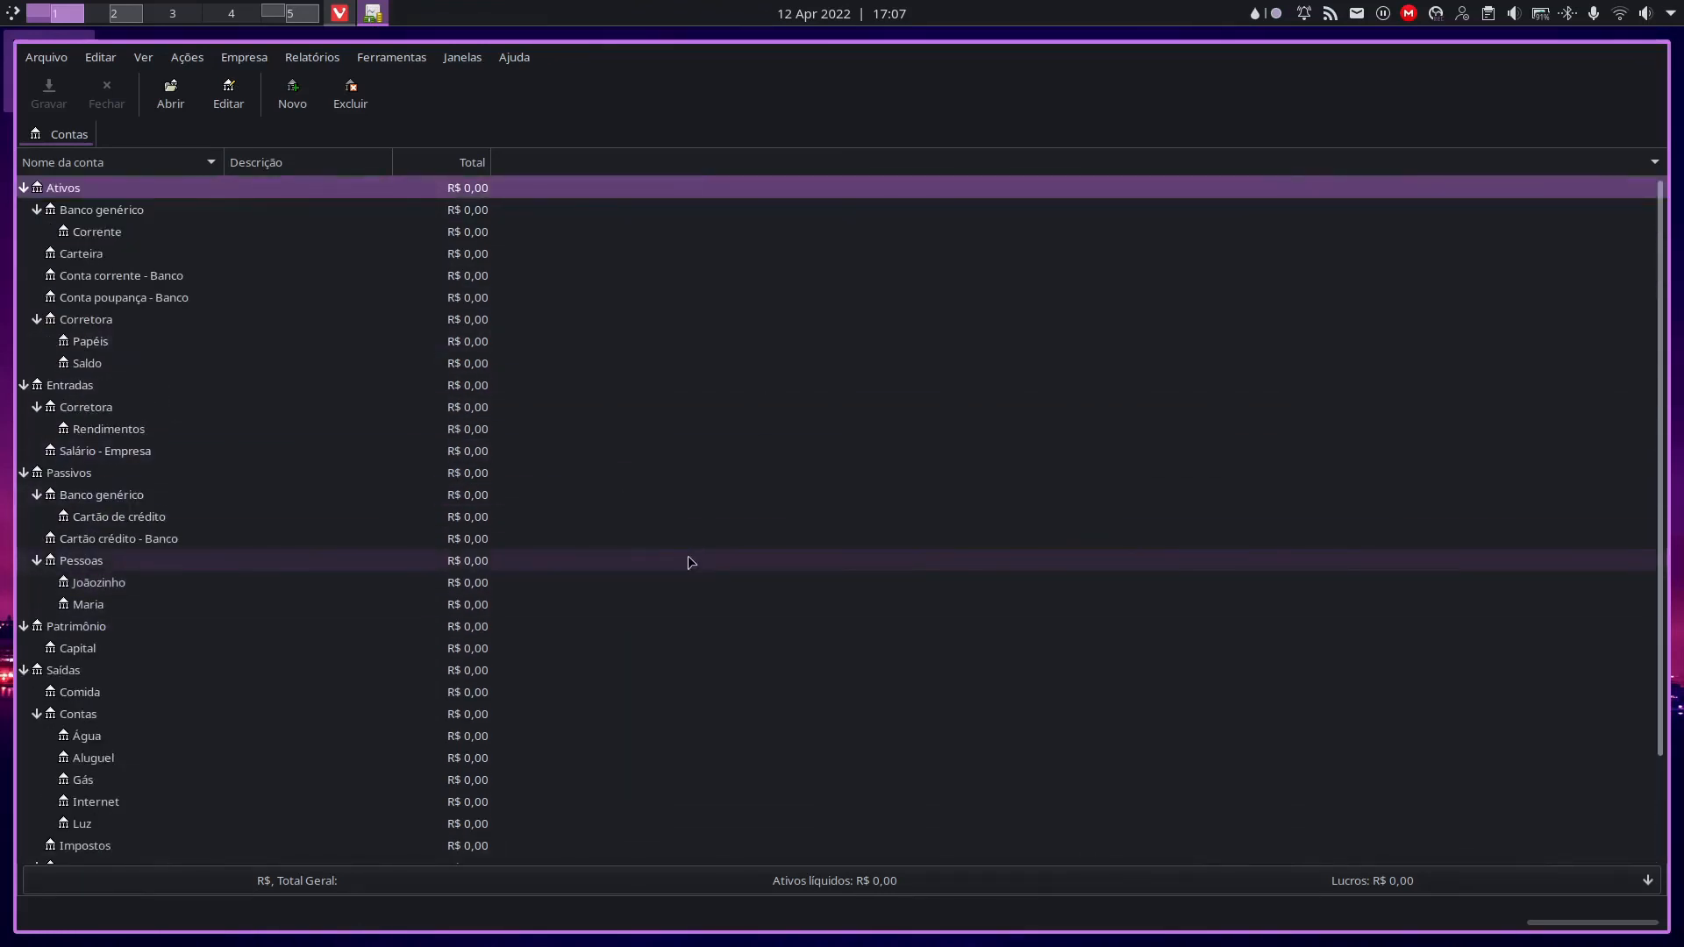